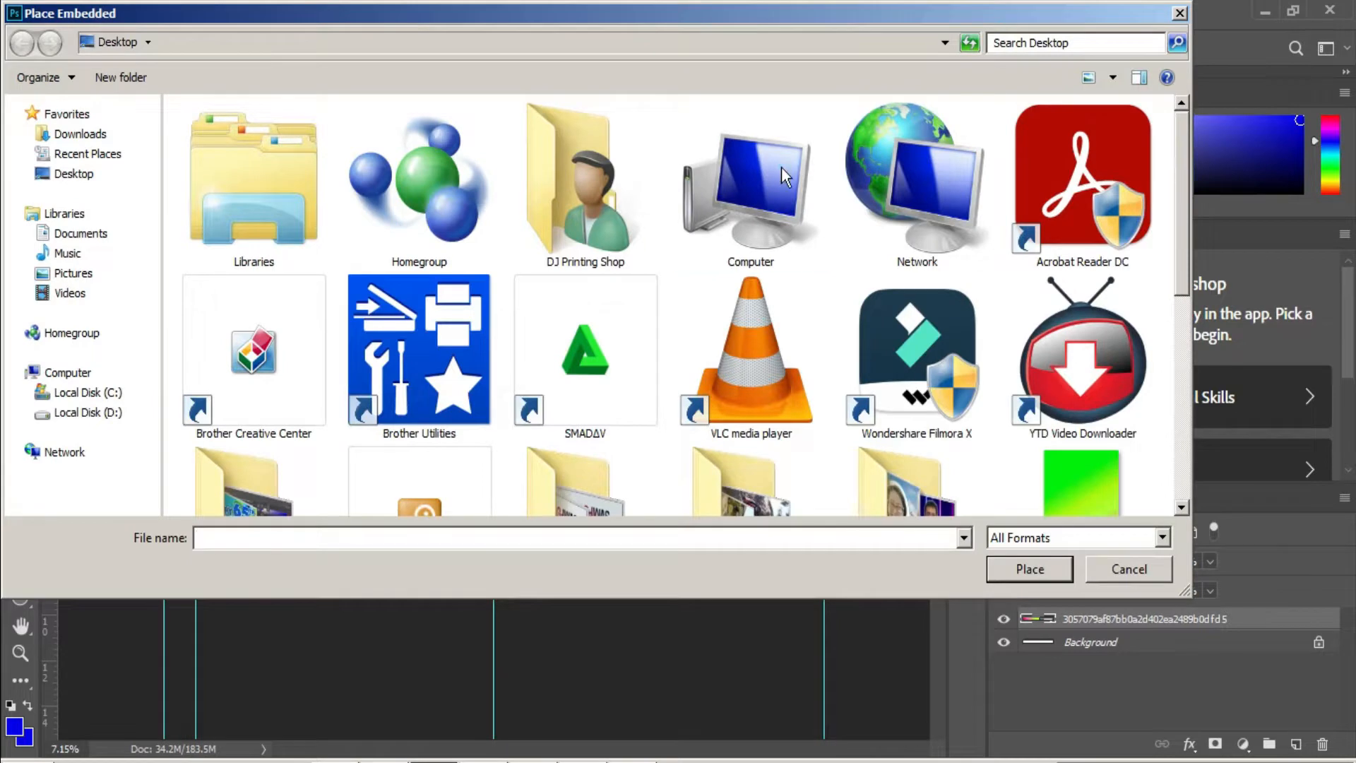
Step: Place the 11111 logo image from the logo folder in PATZ Files on drive D and move it to the banner's left end
double_click(535, 140)
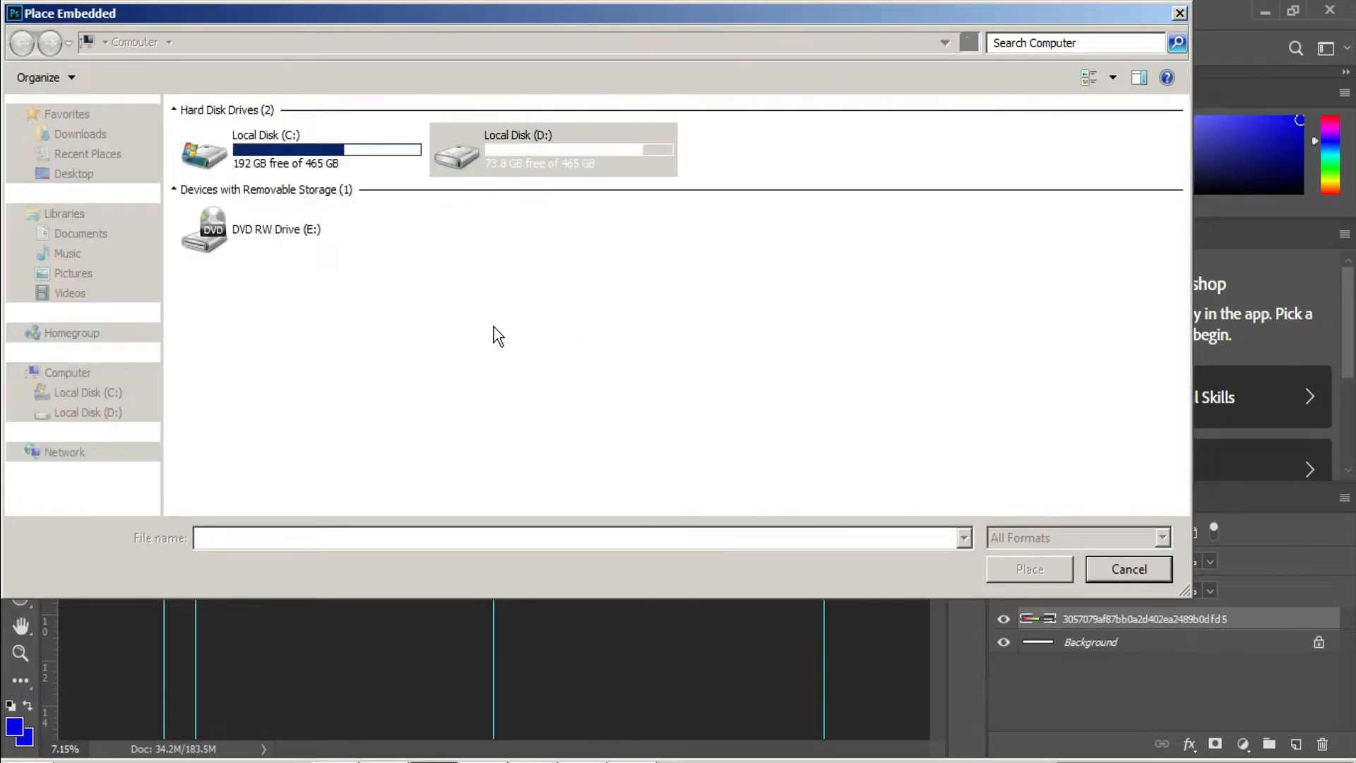
left_click(392, 181)
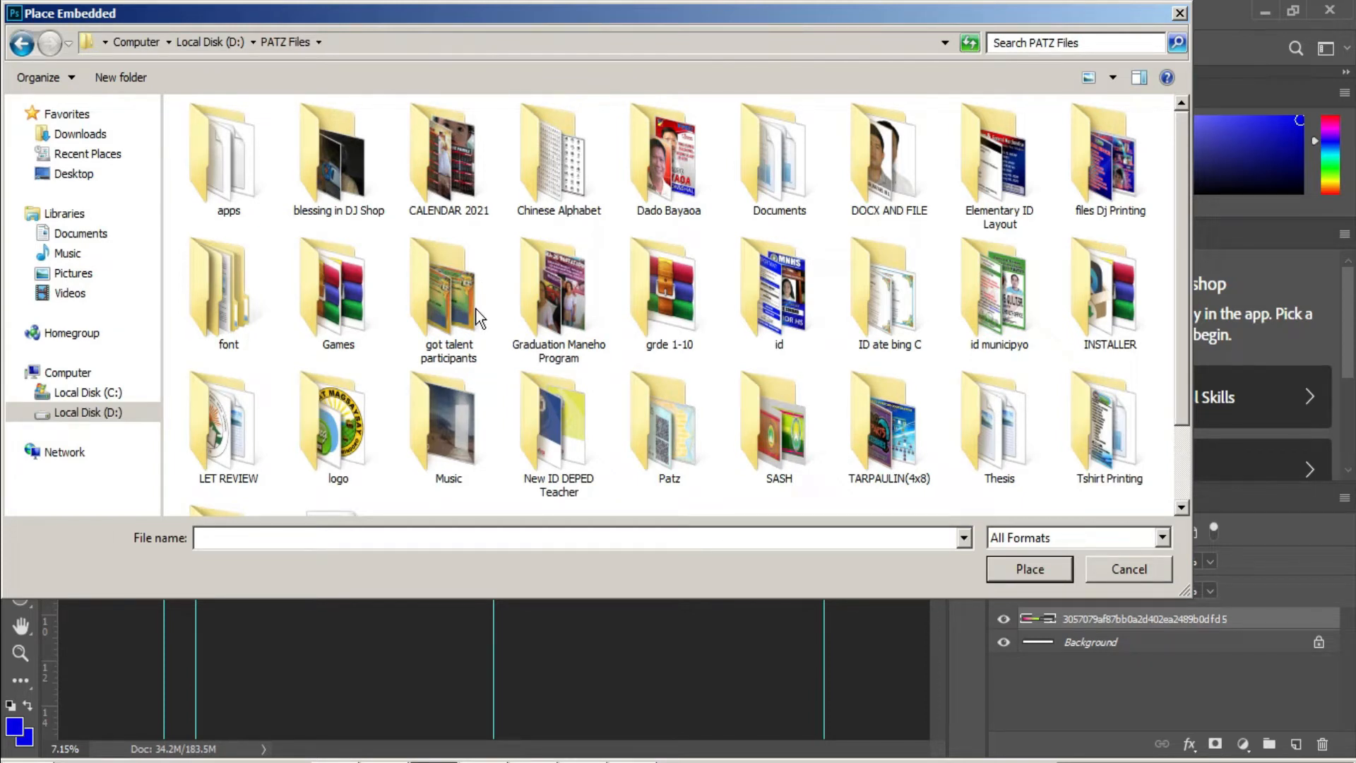
double_click(341, 420)
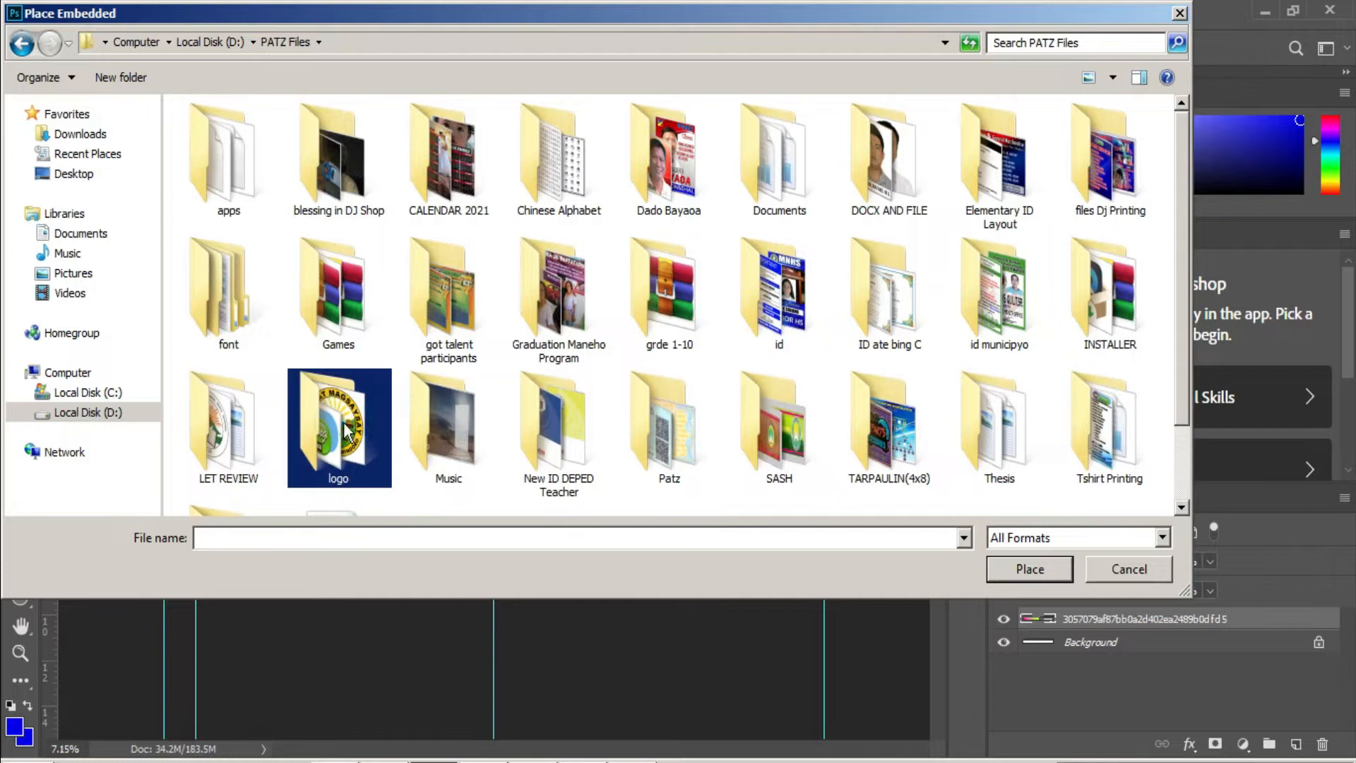
left_click_drag(1182, 137, 1179, 183)
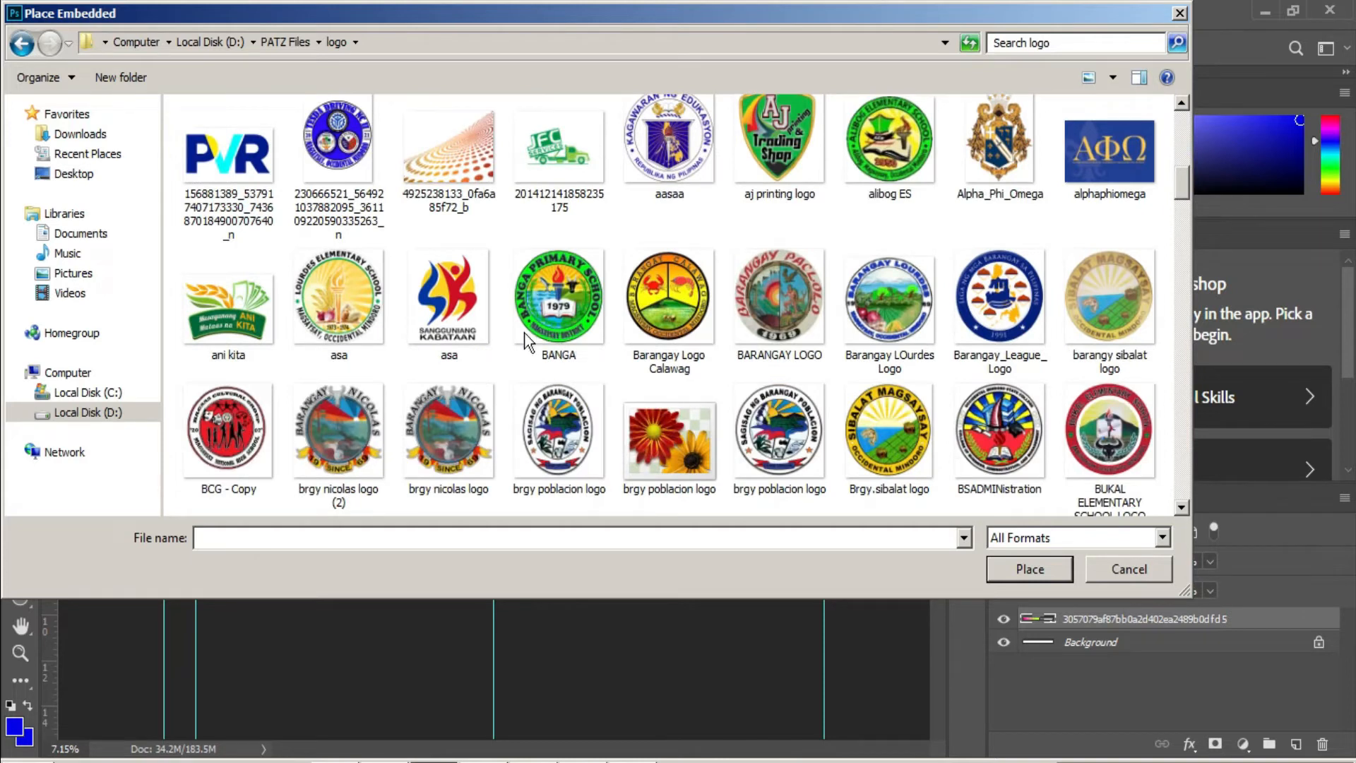
left_click(479, 310)
left_click_drag(1181, 193, 1170, 122)
double_click(452, 487)
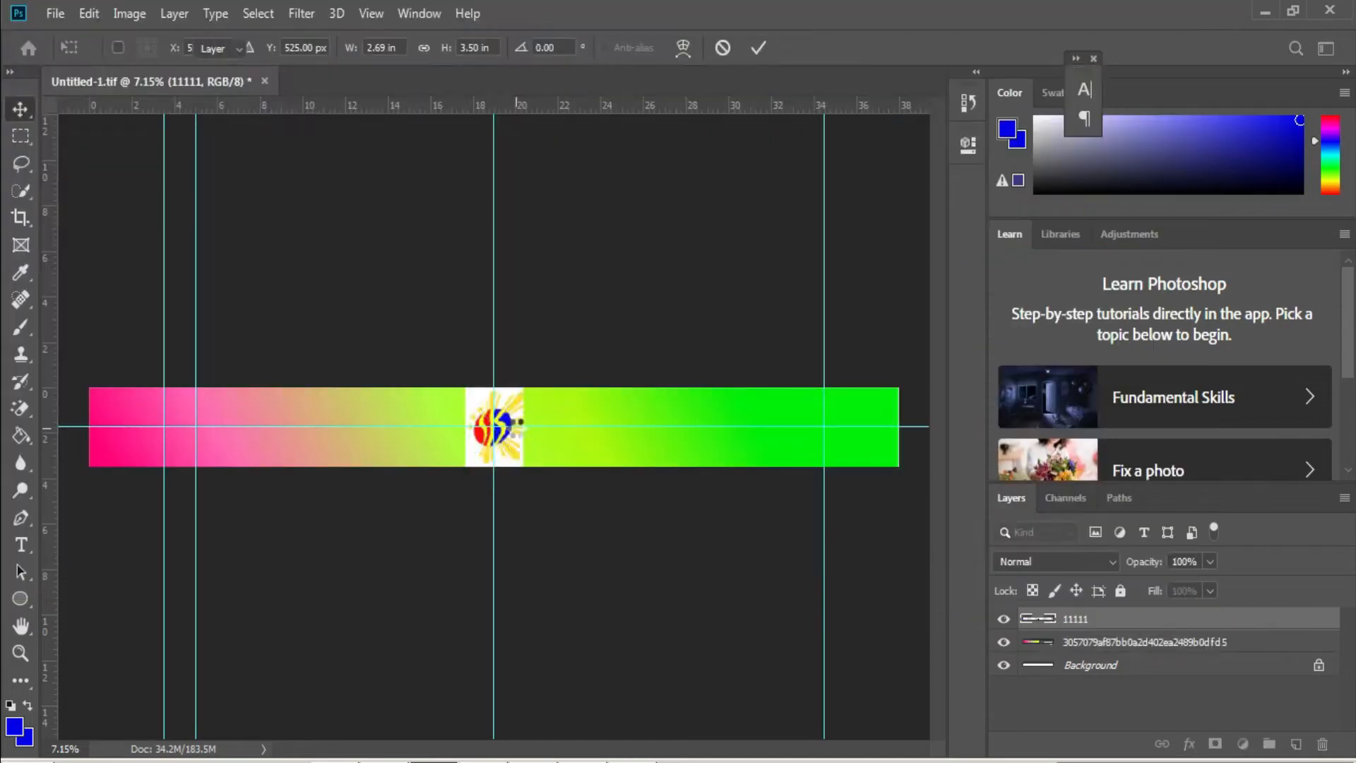
key("Return")
left_click_drag(517, 435, 137, 436)
Step: Erase the white background around the logo and between its sun rays with the Magic Eraser at tolerance 20
scroll(137, 436, "up", 5)
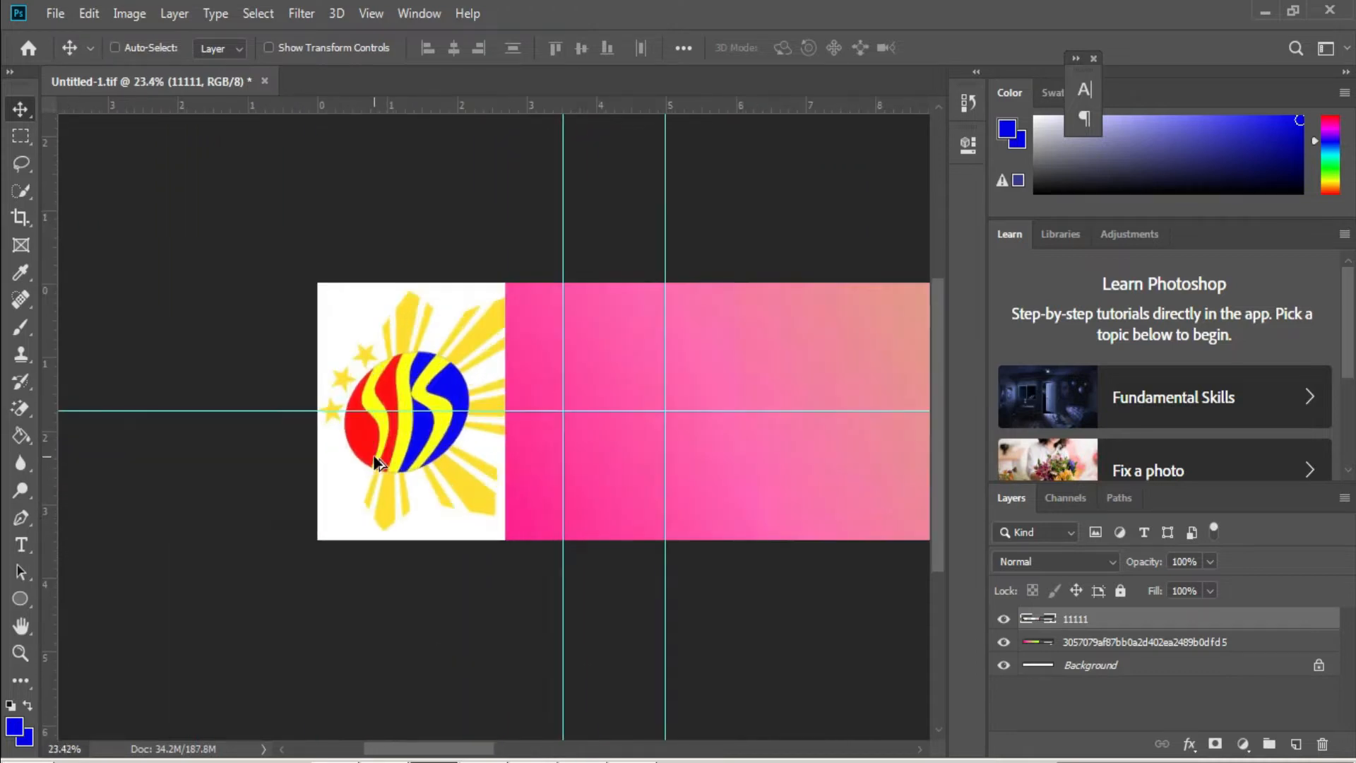
key("e")
left_click(342, 248)
left_click(642, 306)
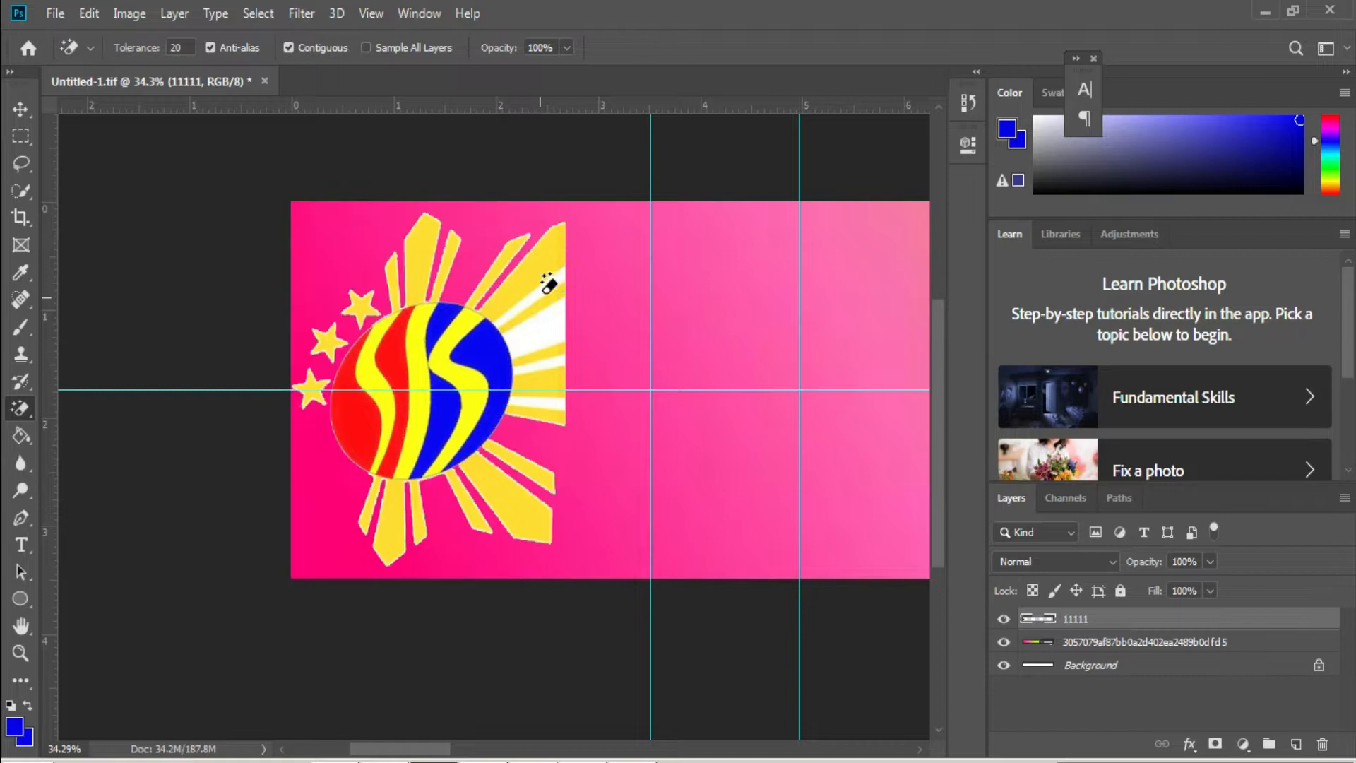
left_click(563, 319)
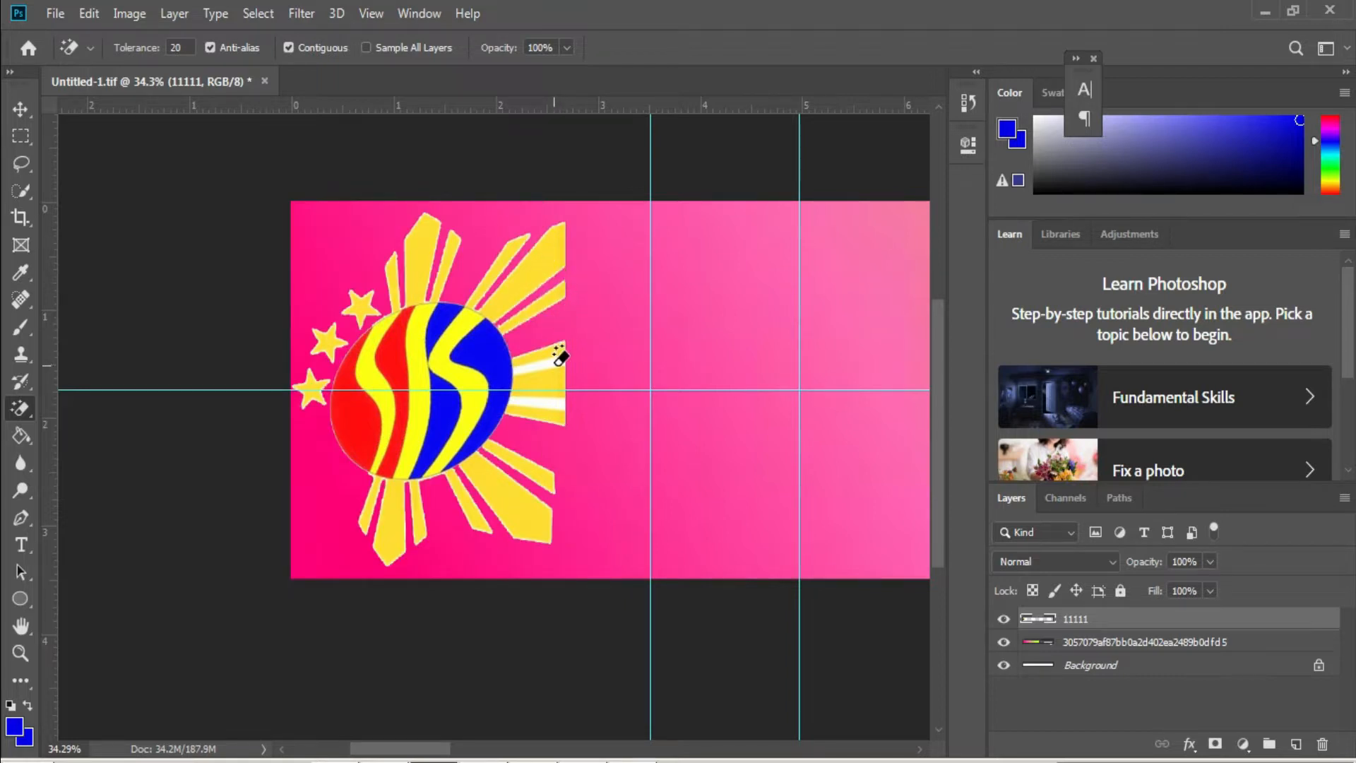
left_click(560, 360)
left_click(566, 391)
Step: Scale the logo up proportionally to 114.43% from its centre-left edge
key("ctrl+t")
left_click_drag(565, 390, 605, 399)
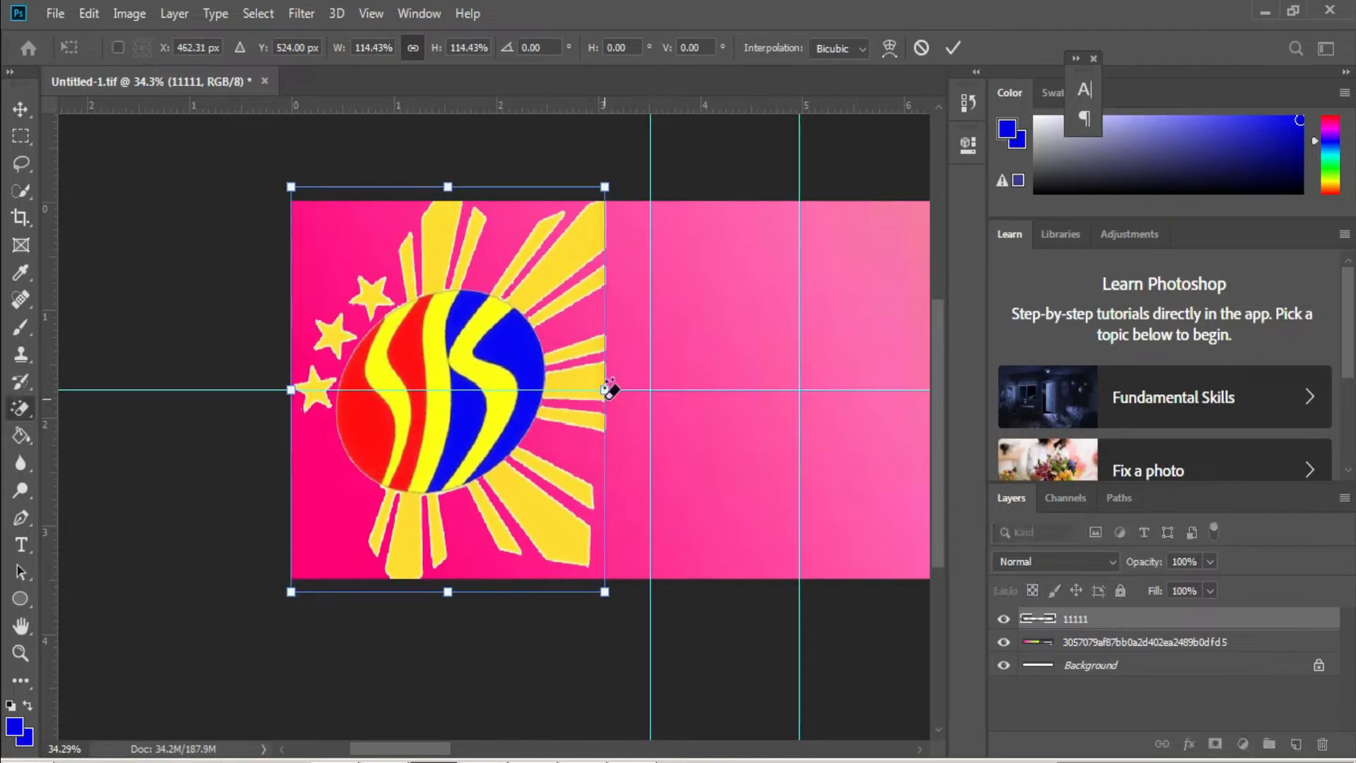
key("Return")
Step: Add a black Multiply drop shadow to the logo layer with 67% opacity, -90° angle and 50 px distance
right_click(1109, 620)
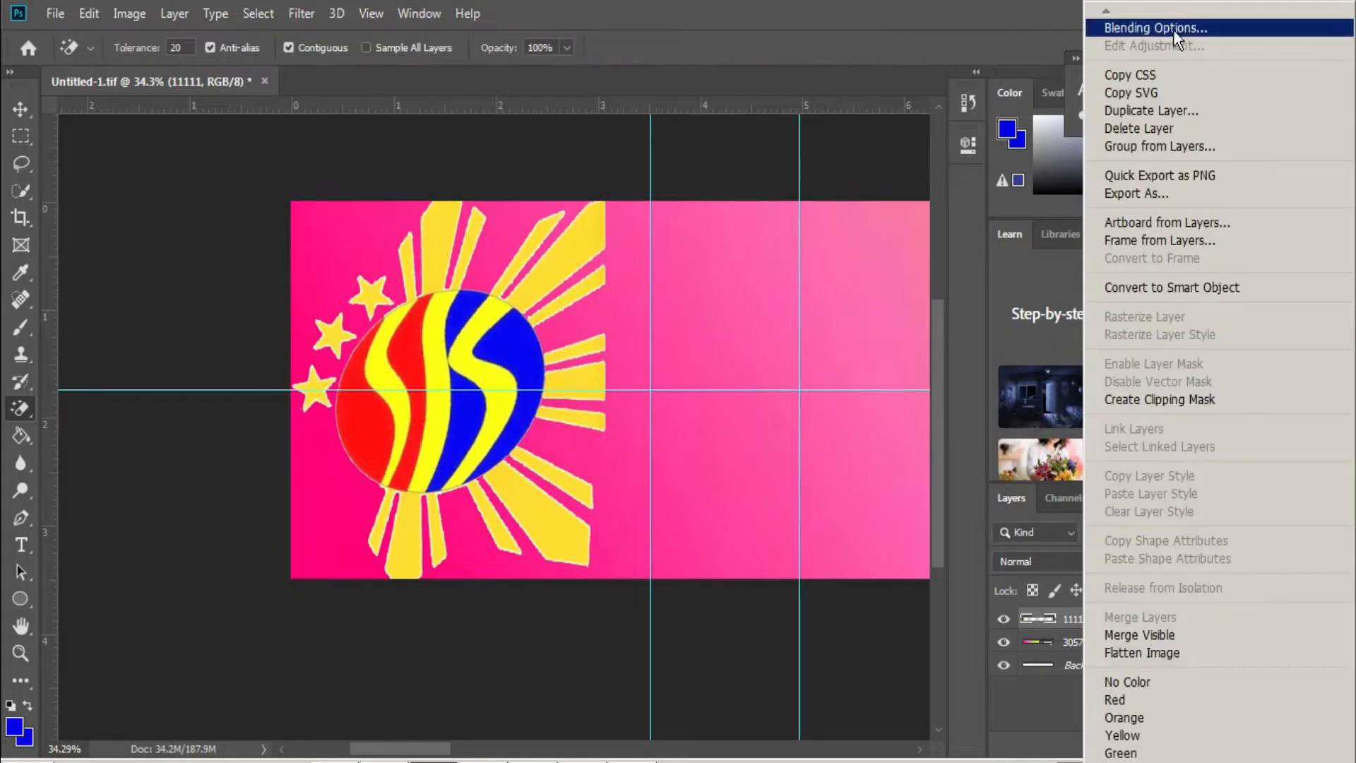
left_click(1156, 27)
left_click(565, 647)
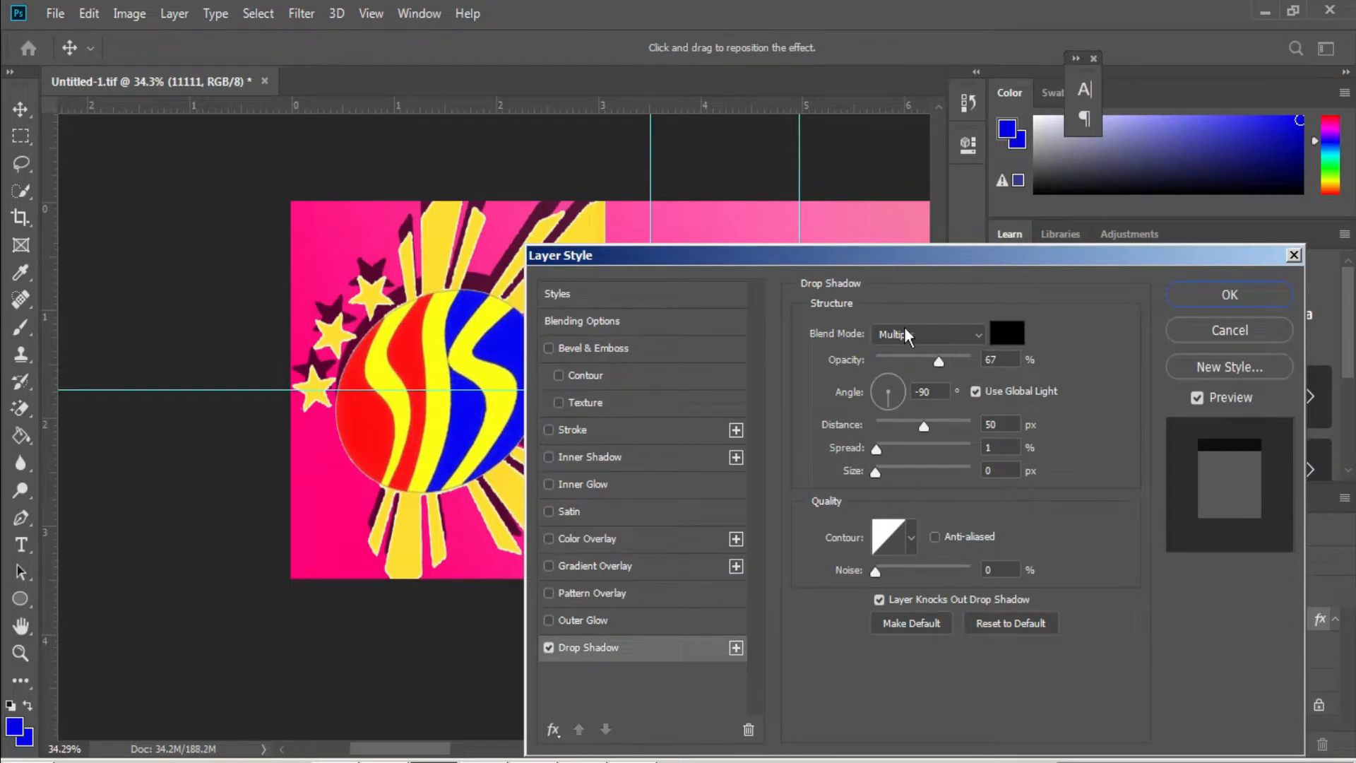
left_click_drag(876, 255, 974, 248)
Step: Try a white solid-colour stroke of 4 px around the logo
left_click(678, 424)
left_click_drag(1005, 323, 980, 322)
left_click(1025, 445)
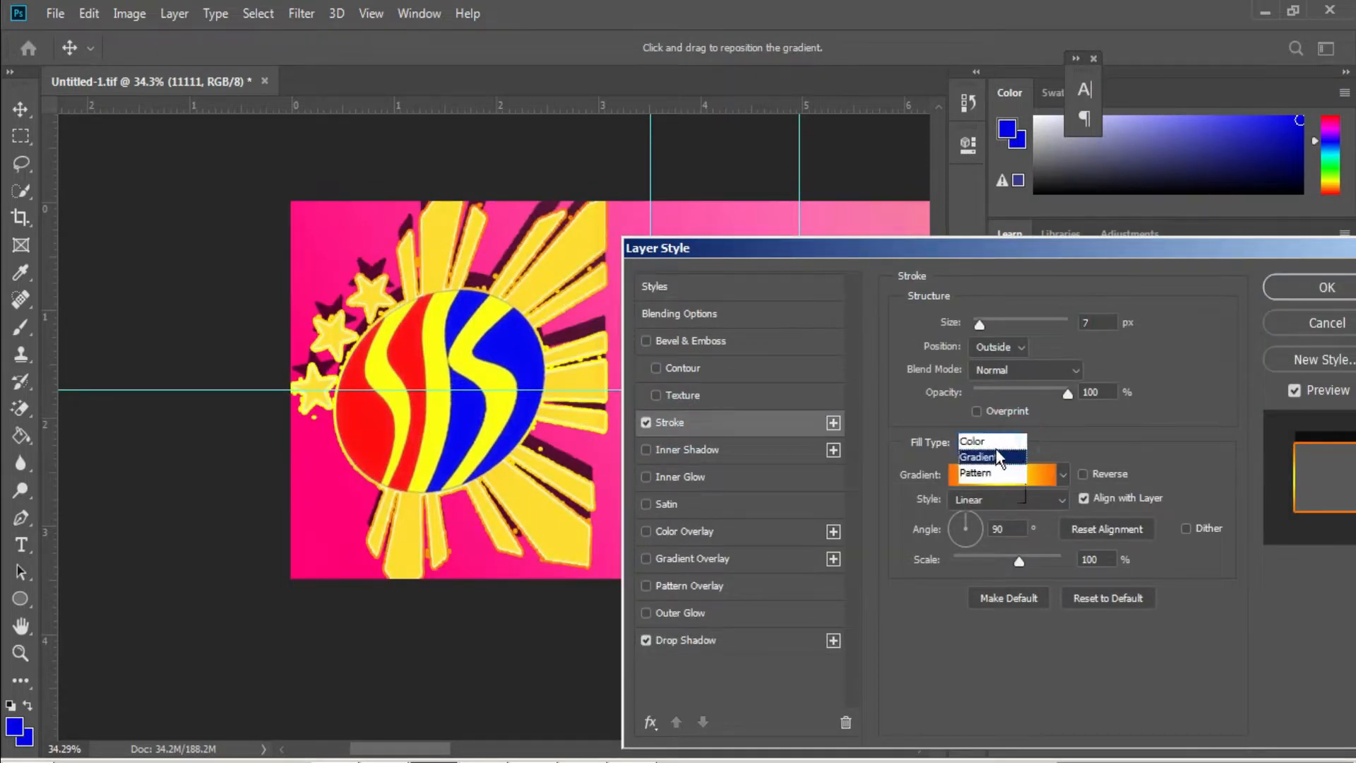
left_click(995, 446)
left_click_drag(980, 328, 977, 326)
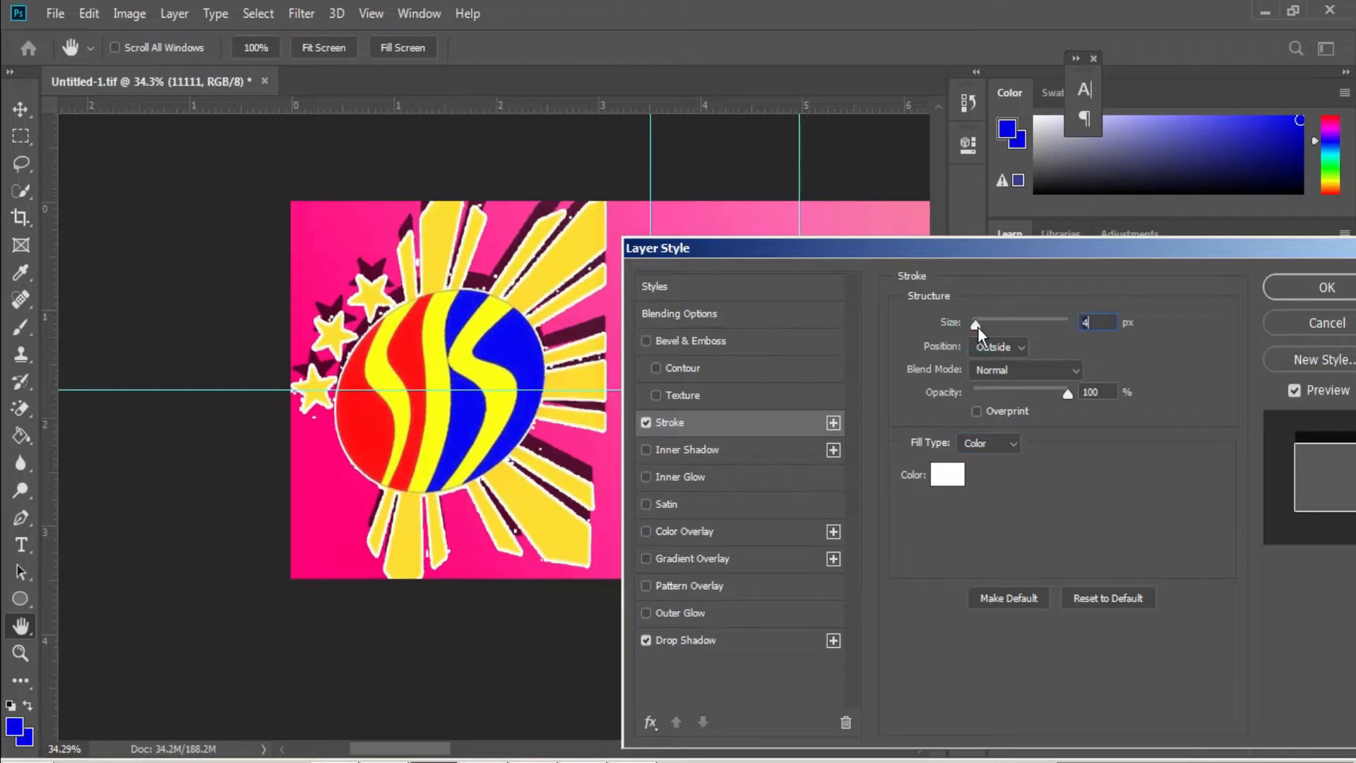
Step: Add a white outer glow with 0% spread and 16 px size to the logo, and turn off its stroke
left_click(685, 613)
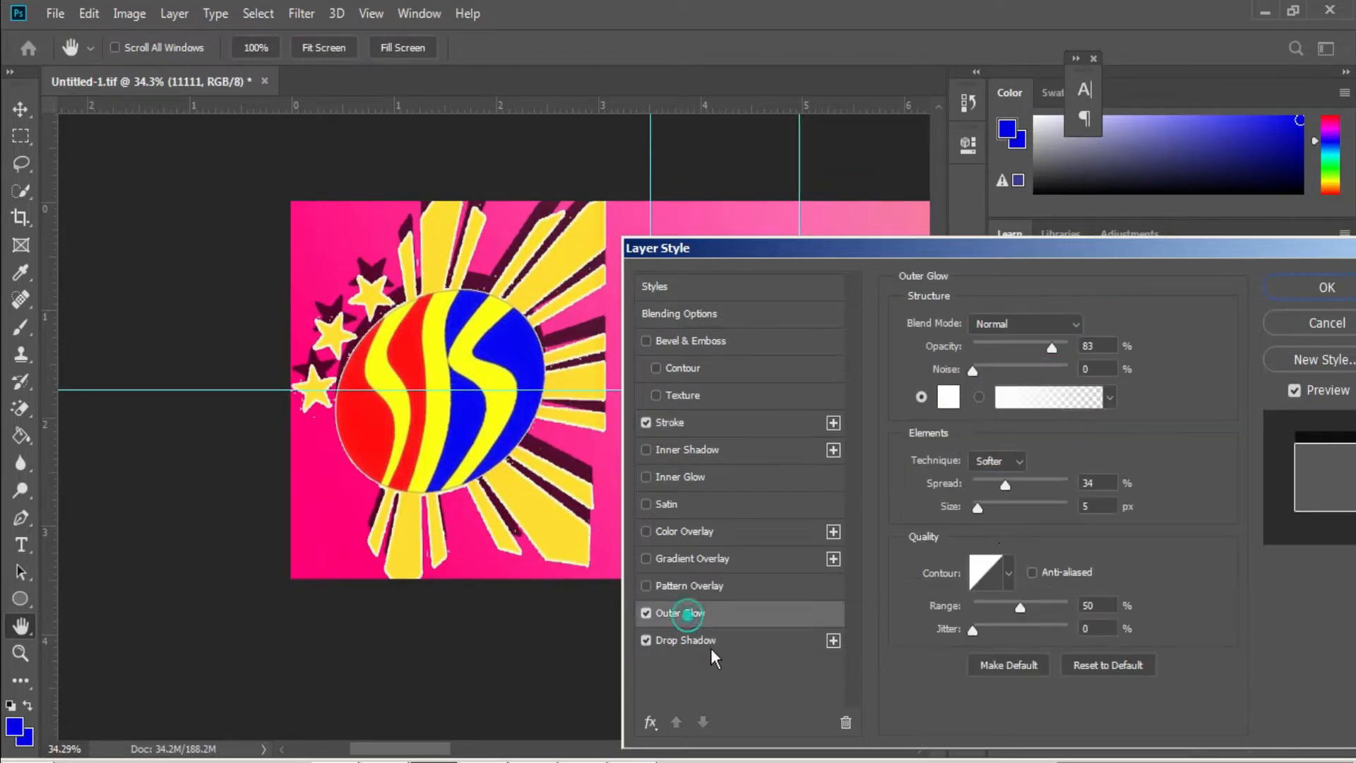
mouse_move(1016, 489)
left_mouse_down()
mouse_move(1139, 484)
mouse_move(952, 485)
mouse_move(985, 506)
left_mouse_up()
left_click(645, 423)
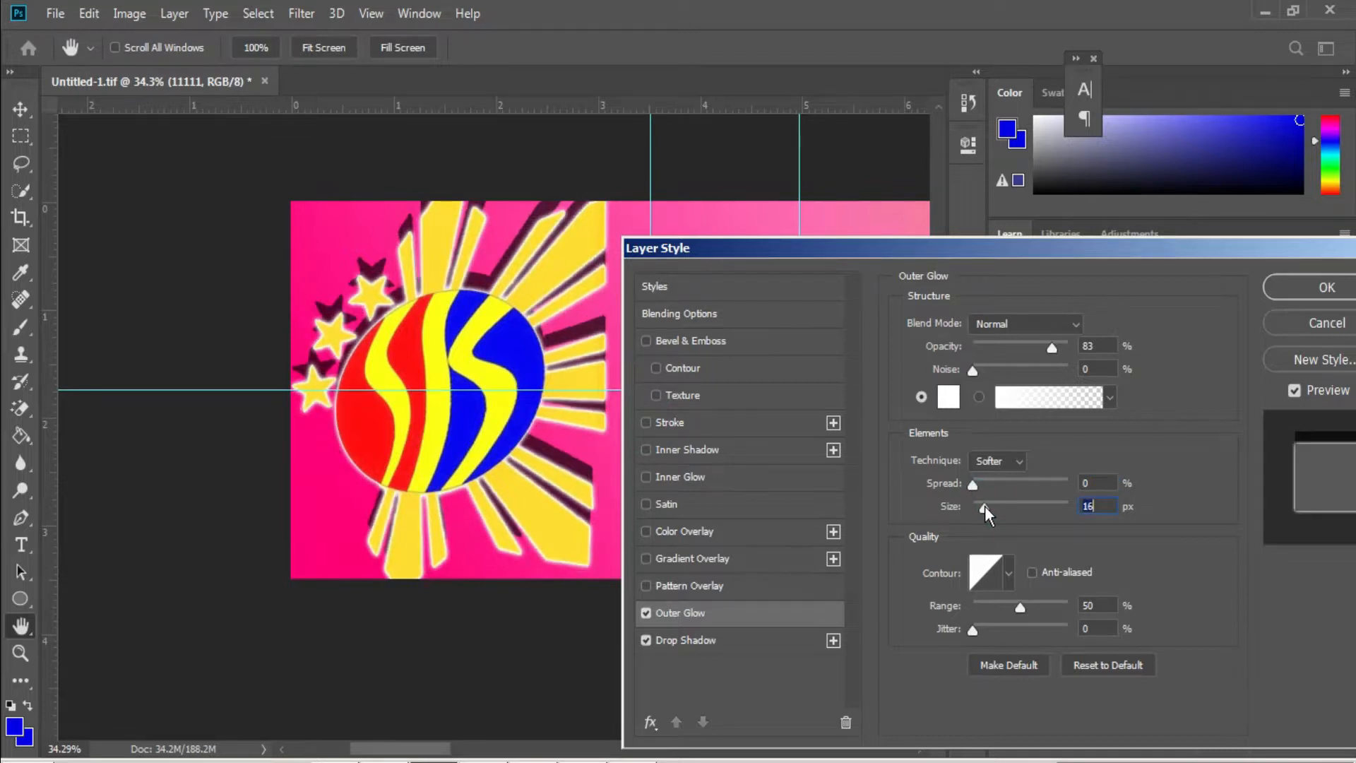
left_click(1321, 288)
Step: Place the transparent-background "edit" image with the Team Building 2022 emblem from the Desktop
left_click(55, 13)
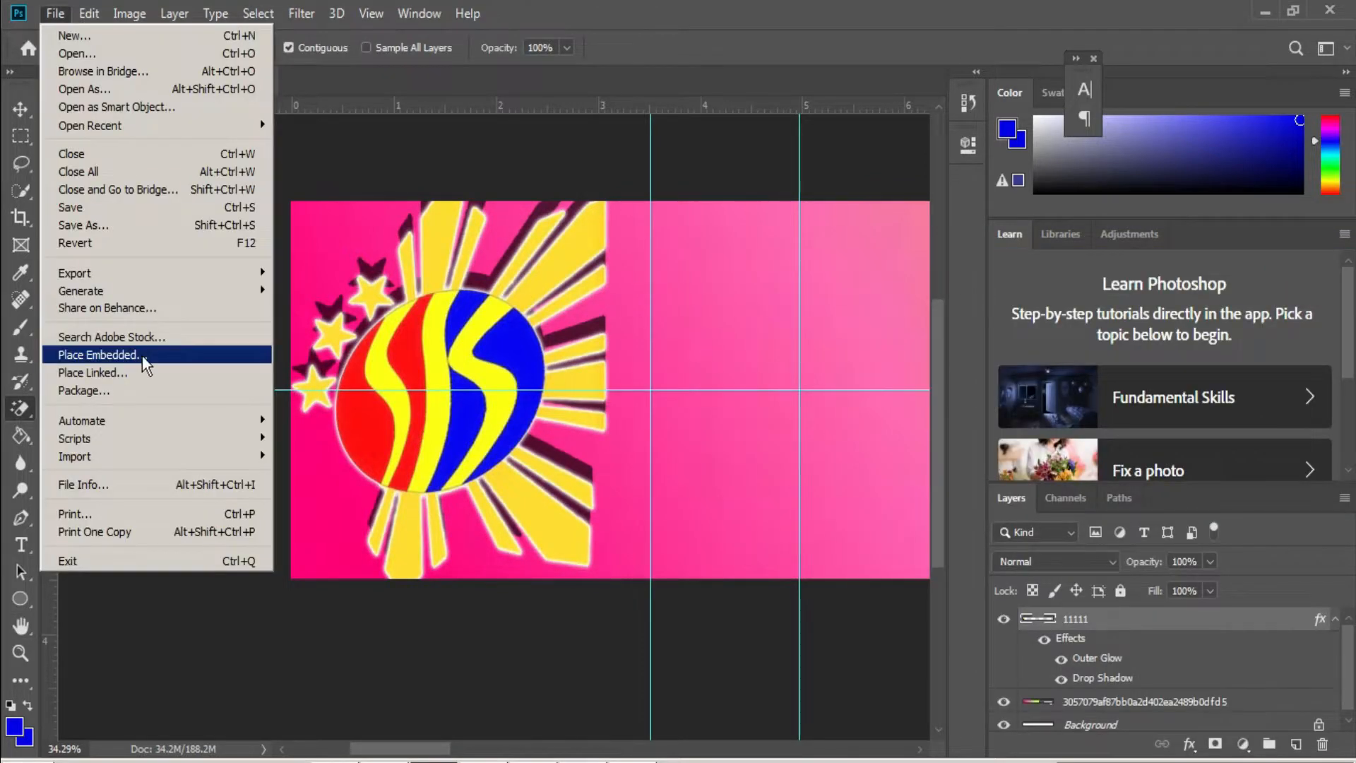
left_click(143, 359)
left_click(106, 173)
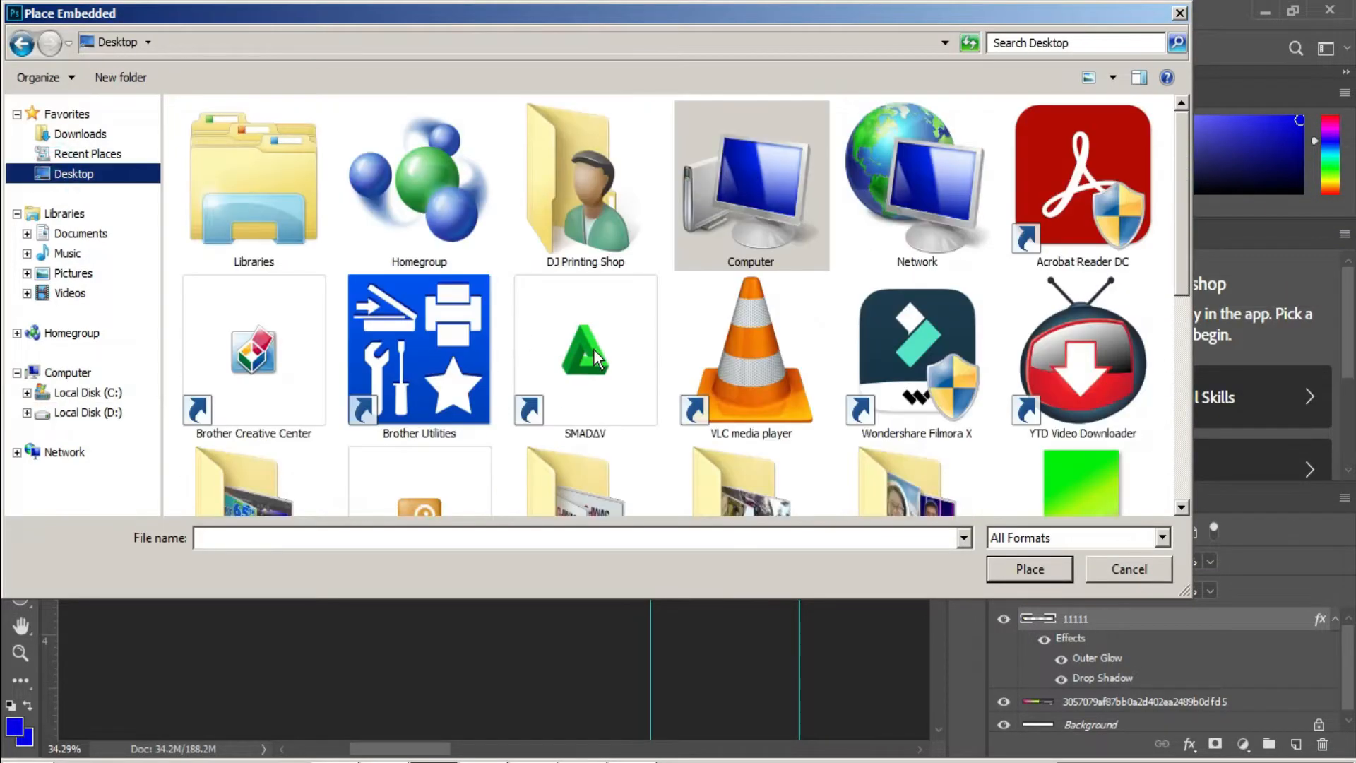
left_click(593, 349)
scroll(595, 350, "down", 5)
left_click(585, 258)
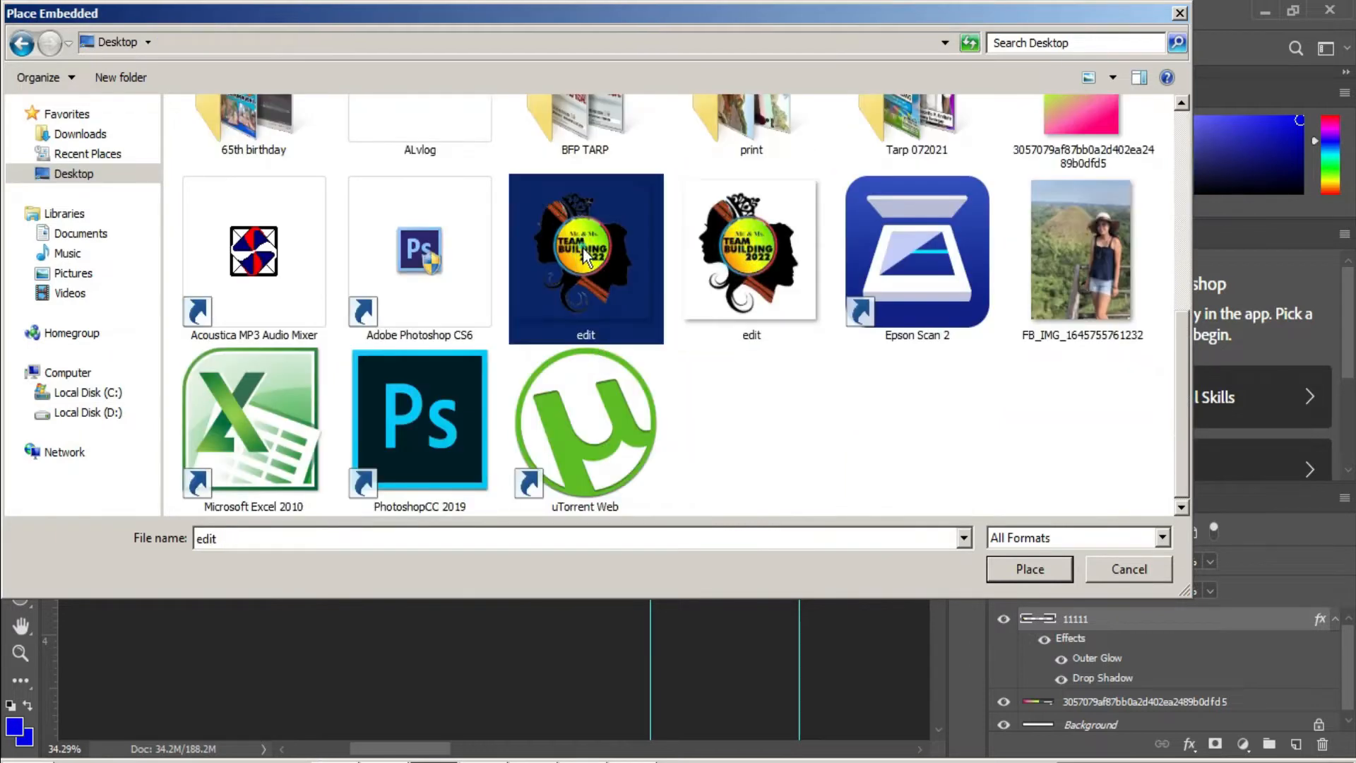
double_click(585, 258)
Step: Enlarge the Team Building emblem to about 3.82 in and position it beside the sun logo, slightly overlapping it
left_click_drag(795, 392, 801, 390)
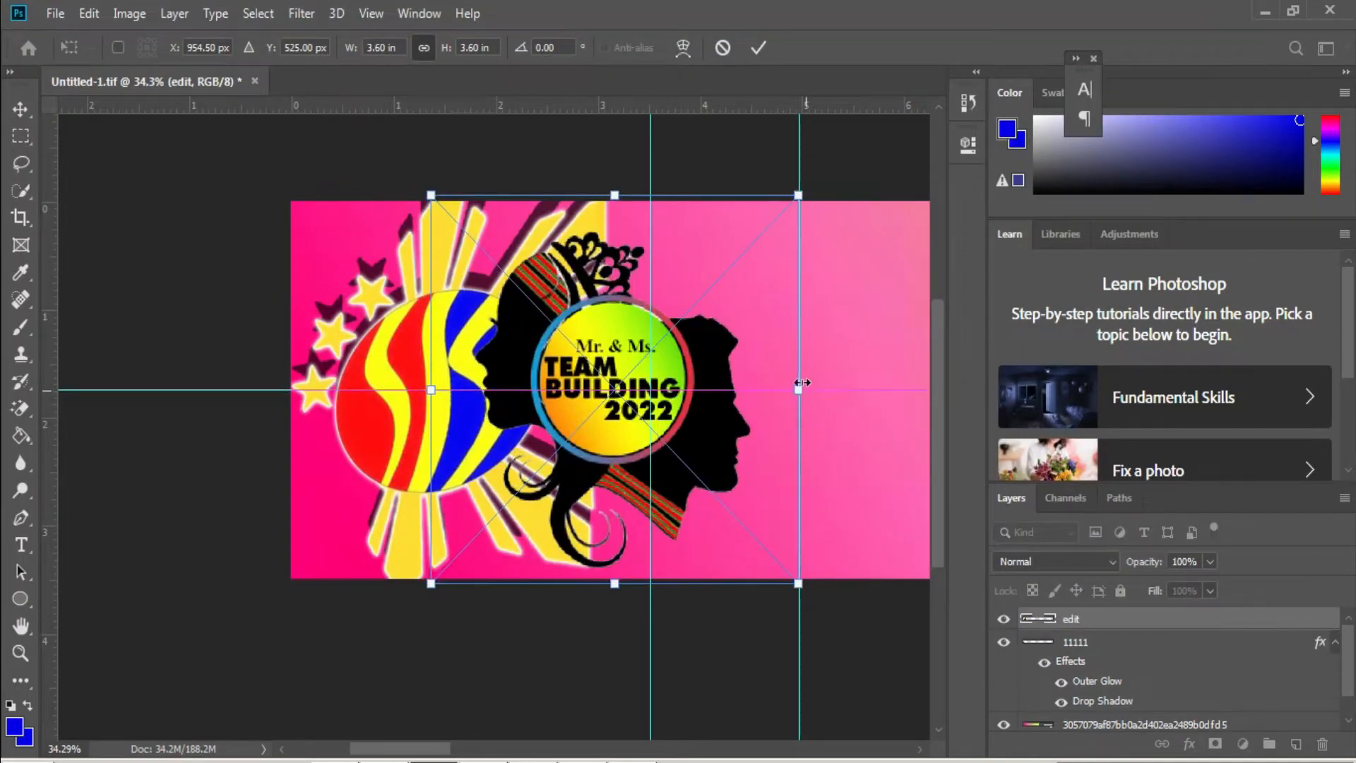
left_click_drag(798, 194, 839, 183)
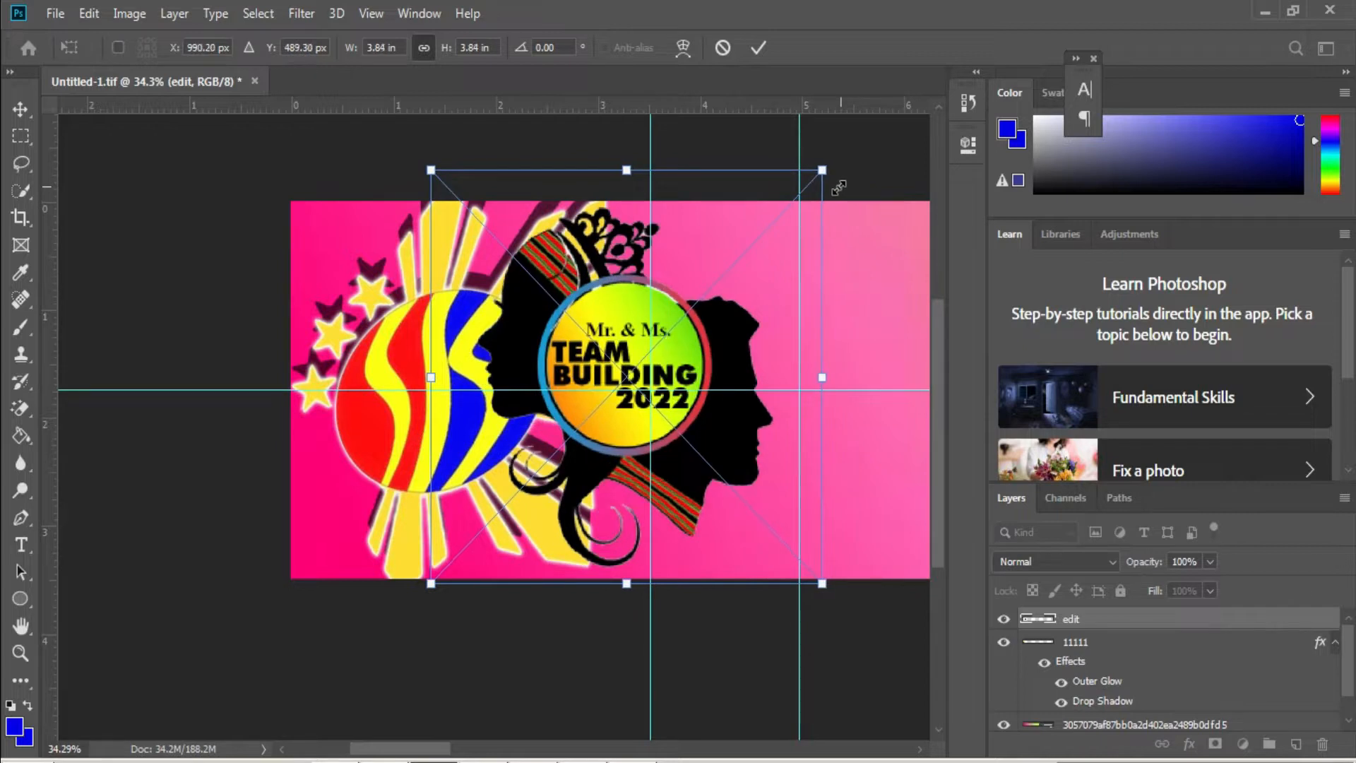
left_click_drag(714, 415, 752, 423)
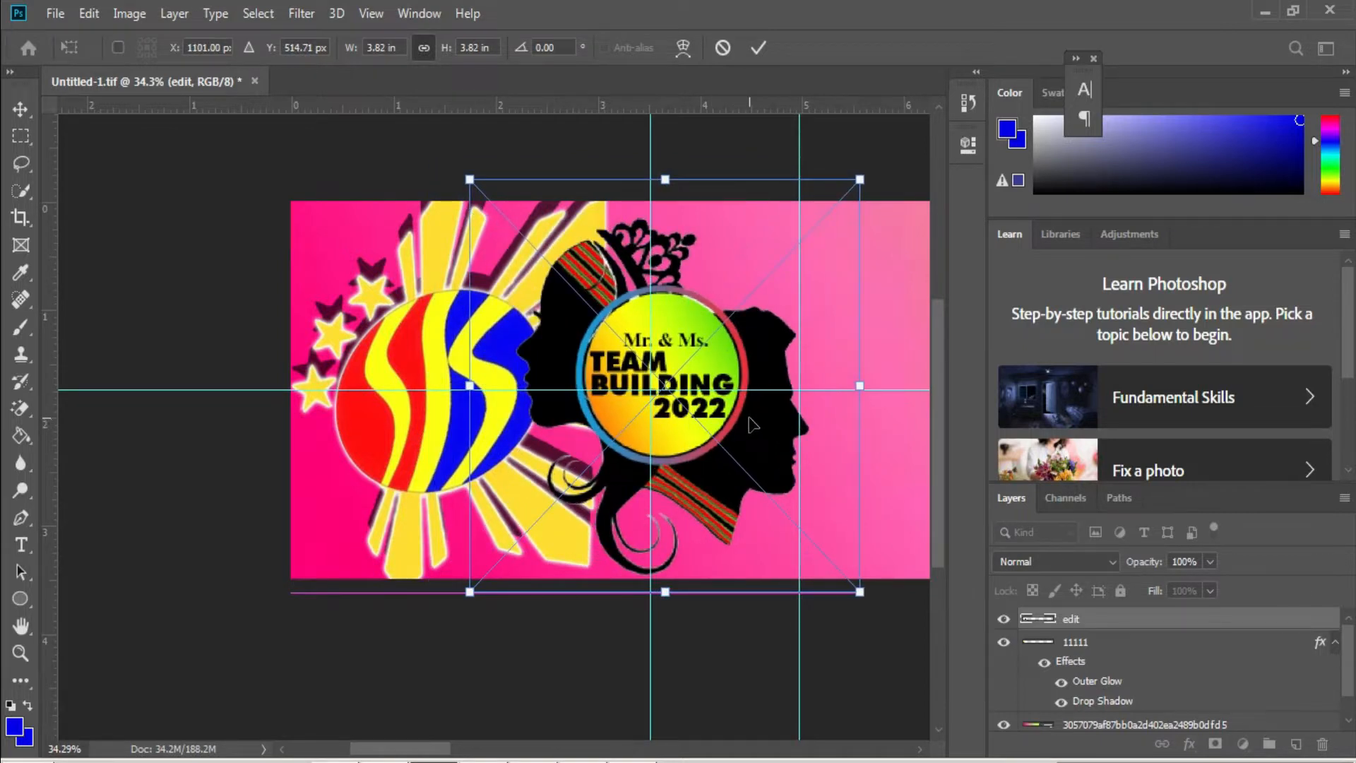
key("Return")
Step: Add a white outside stroke of 5 px to the Team Building emblem layer
key("e")
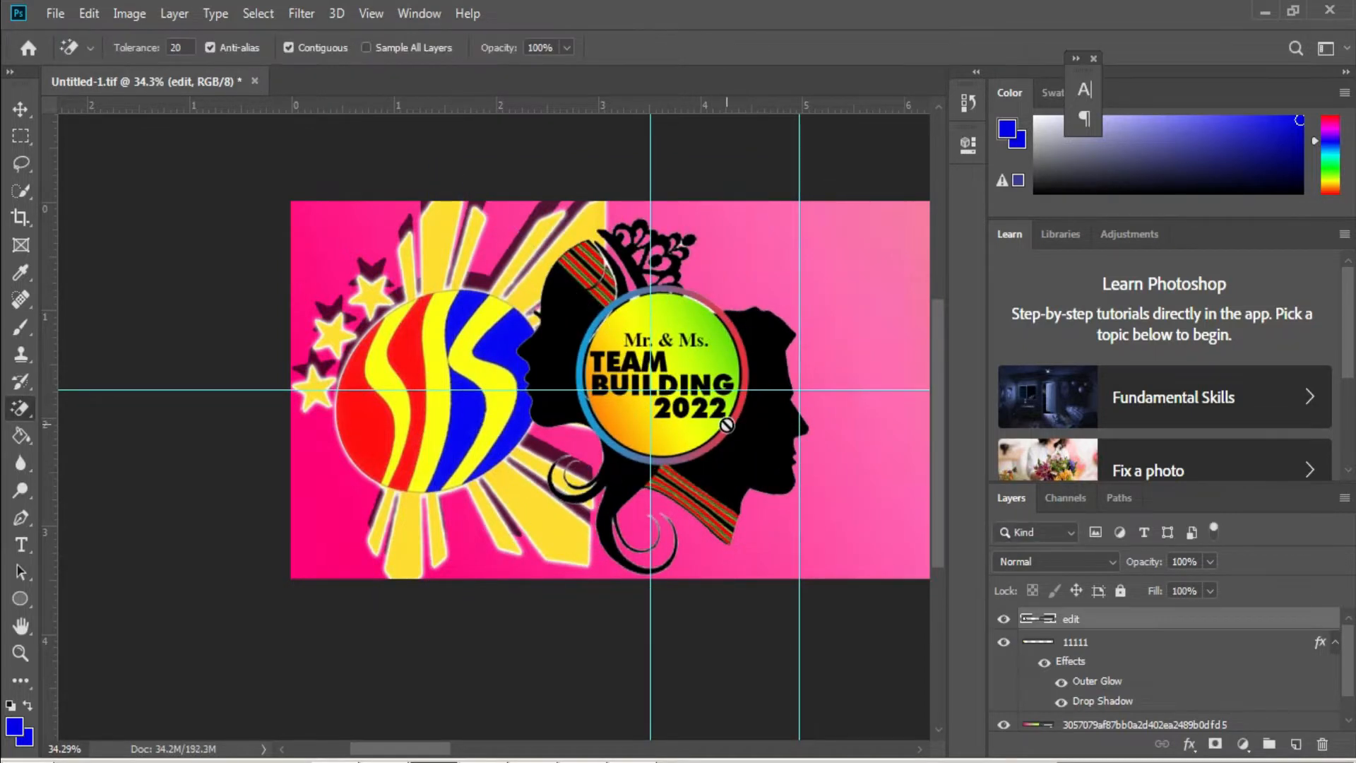
key("v")
right_click(727, 425)
left_click(745, 437)
right_click(1309, 620)
left_click(1181, 32)
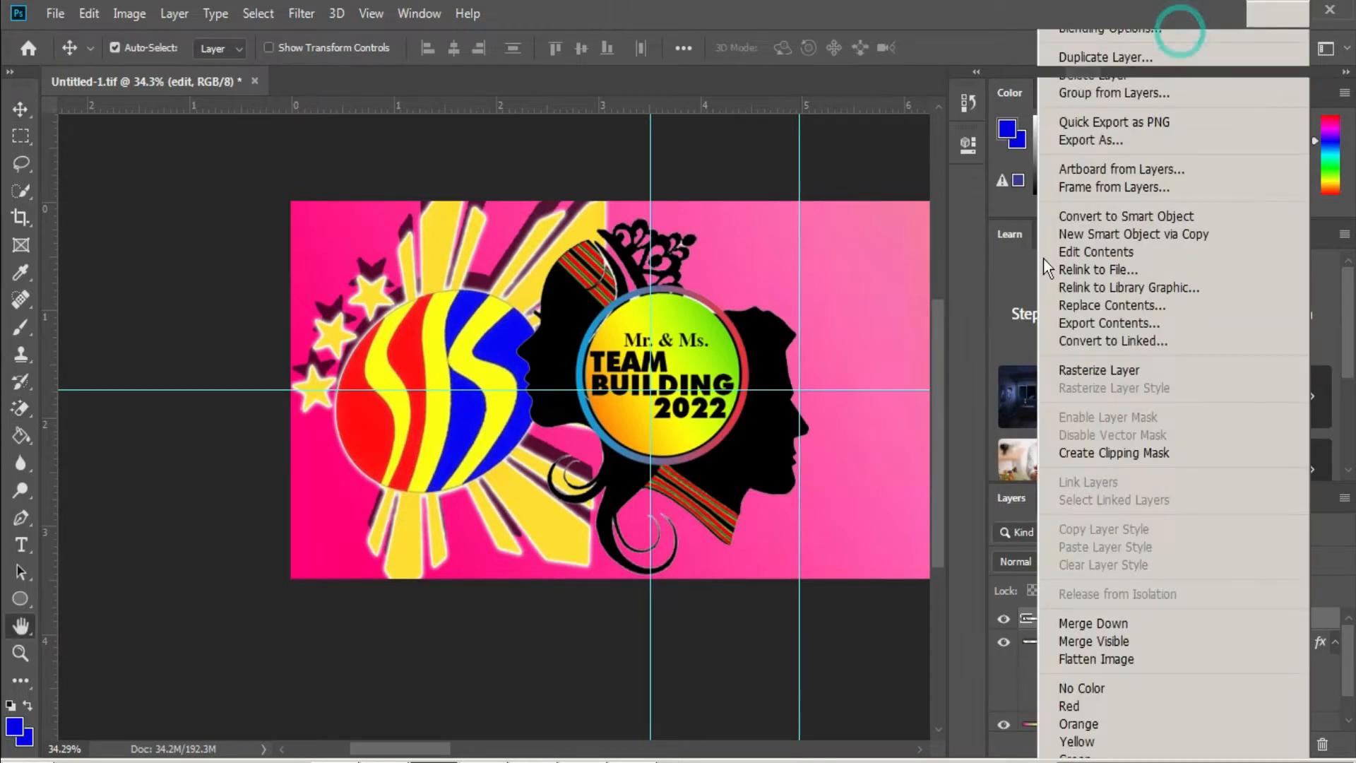
left_click(637, 424)
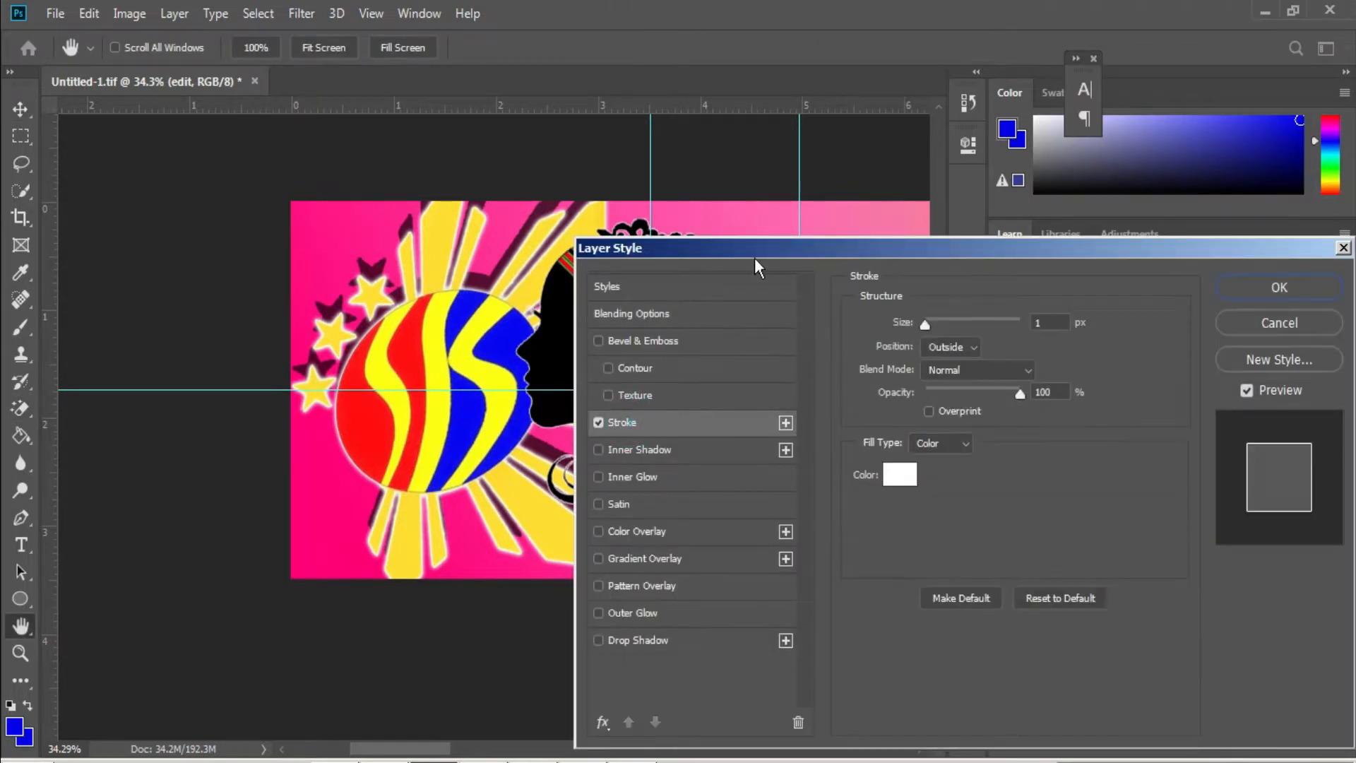
left_click_drag(754, 255, 932, 250)
left_click_drag(1105, 324, 1107, 324)
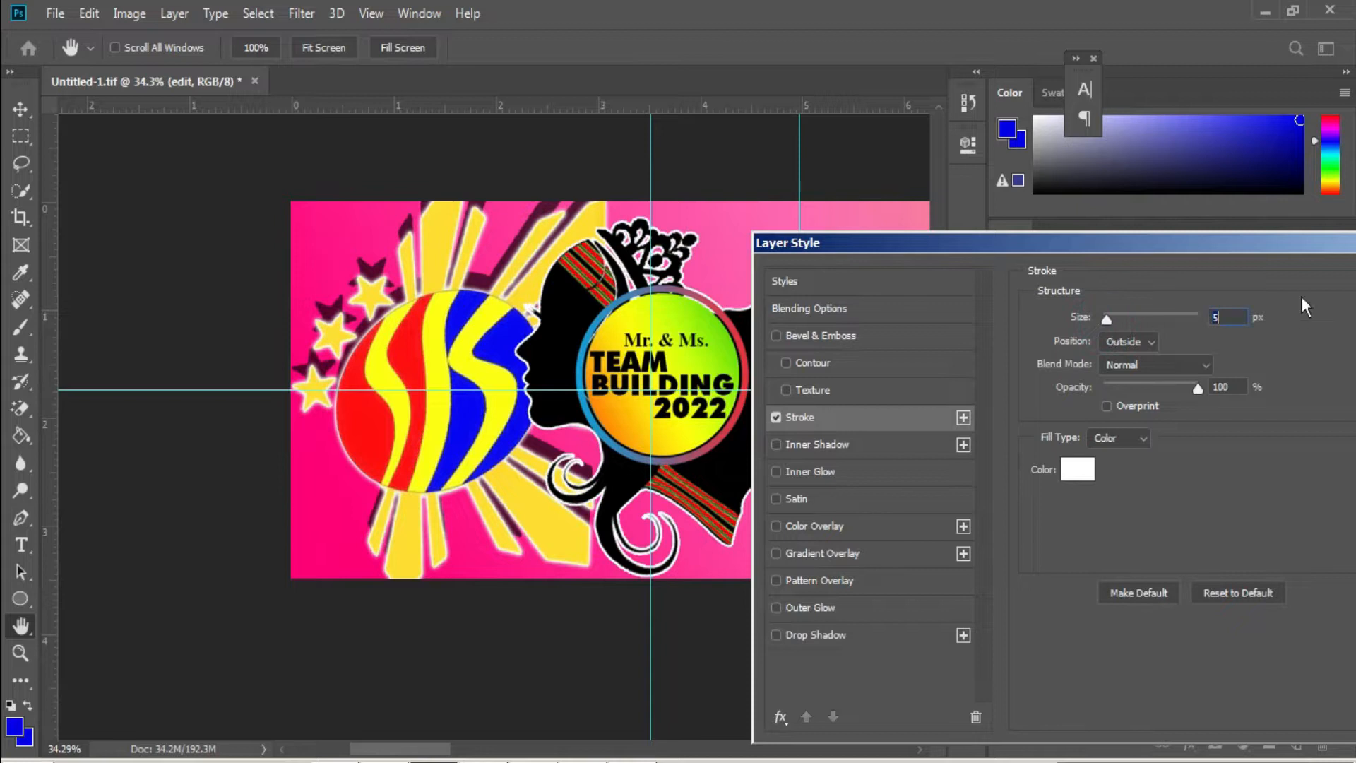
left_click_drag(1353, 241, 887, 318)
left_click(991, 358)
Step: Duplicate the sun logo from the banner's left end onto its right end
scroll(719, 472, "down", 6)
scroll(629, 520, "down", 6)
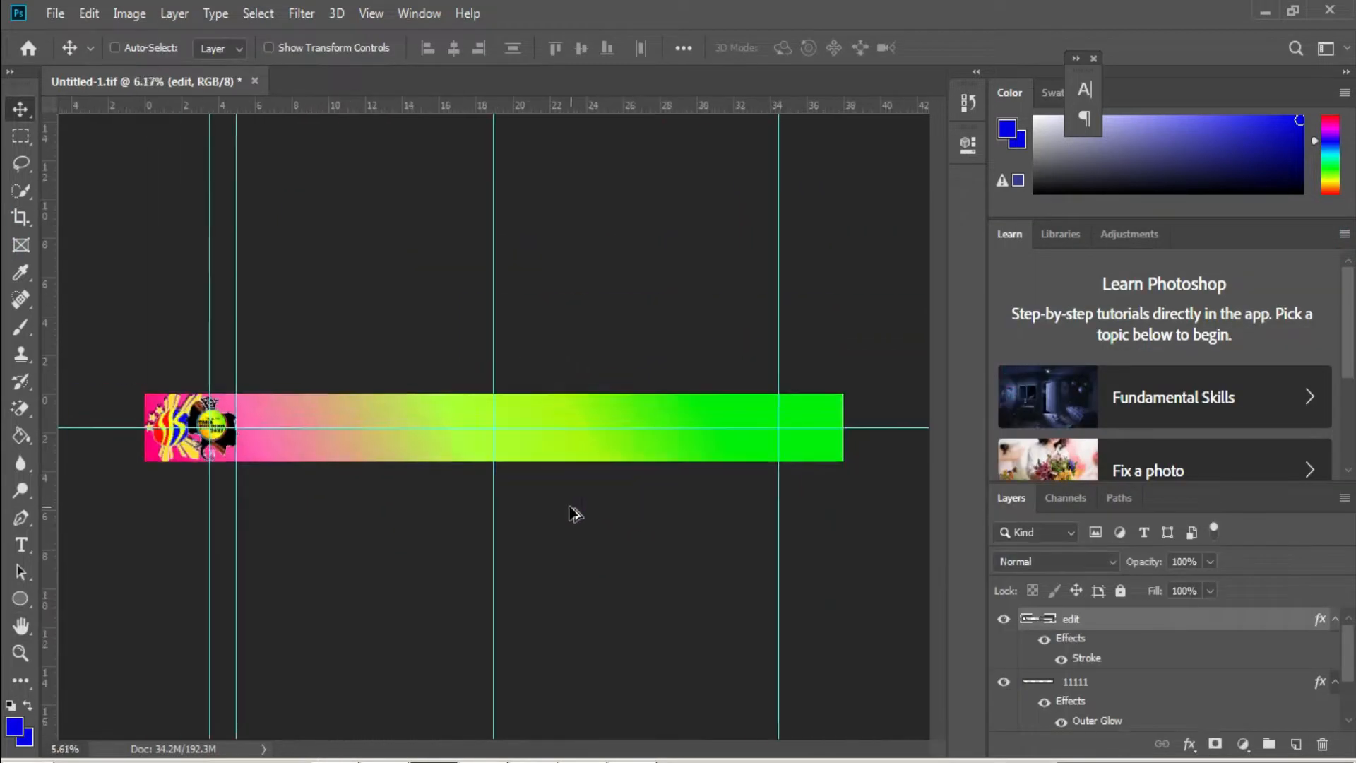
scroll(569, 510, "up", 1)
left_click_drag(139, 445, 889, 426)
Step: Enlarge and reposition the copied logo so its globe fills the banner's height at the right end
key("ctrl+t")
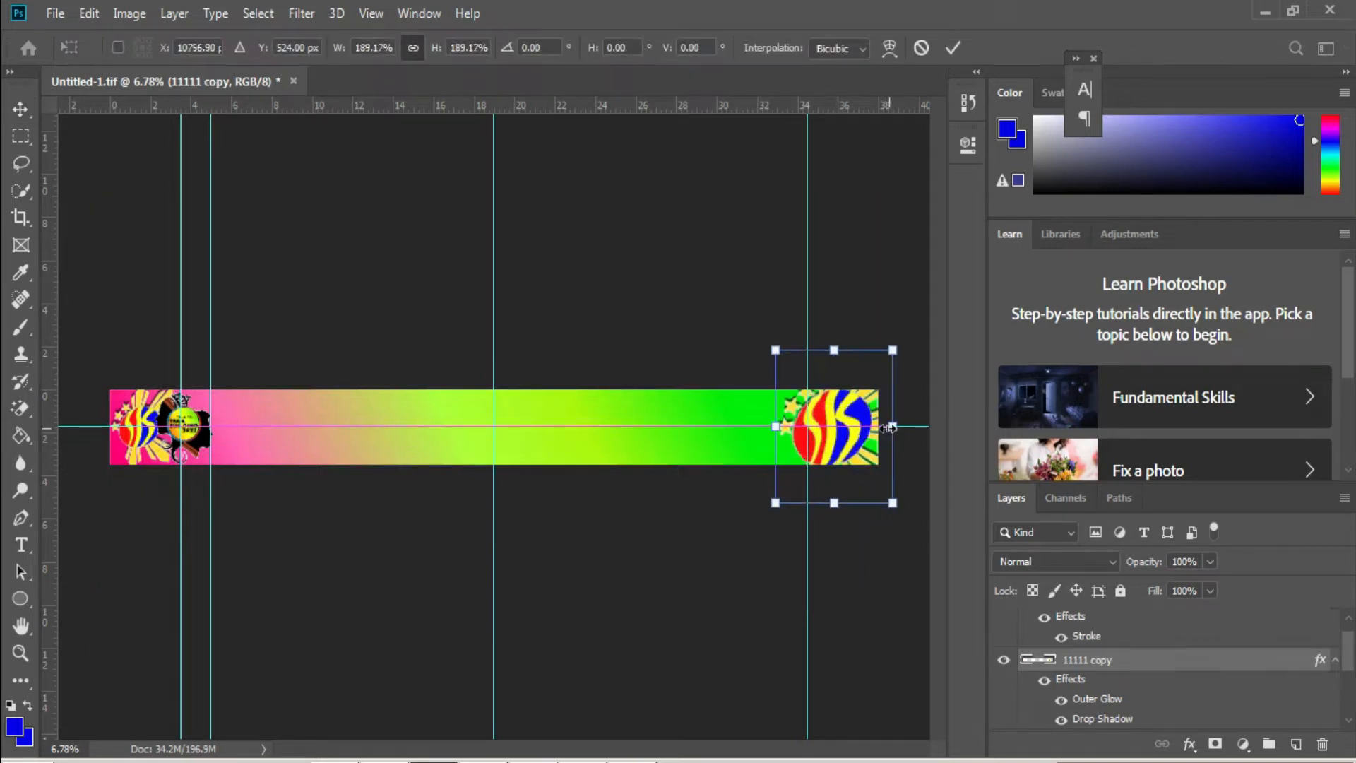
left_click_drag(831, 502, 831, 489)
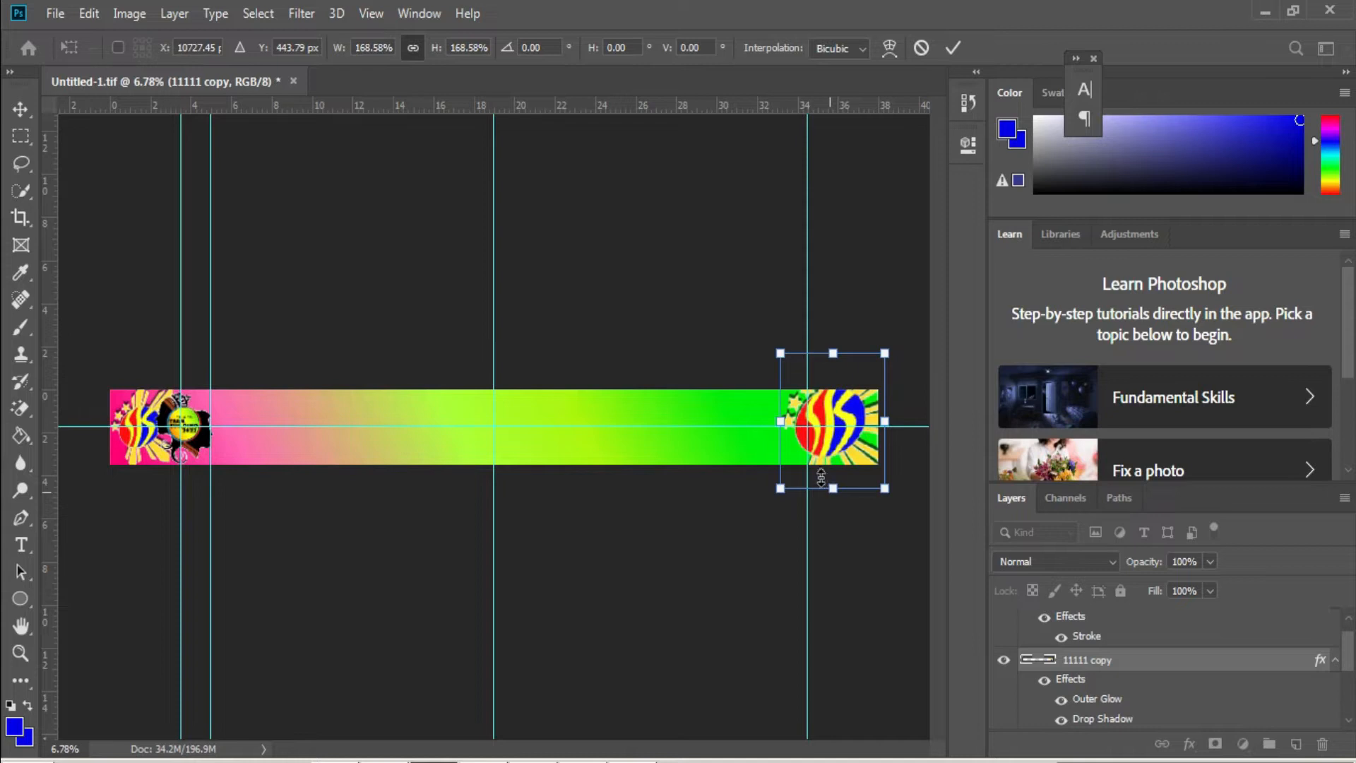
scroll(805, 416, "up", 5)
left_click_drag(732, 748, 775, 749)
left_click_drag(696, 480, 723, 492)
left_click_drag(670, 283, 671, 290)
key("Return")
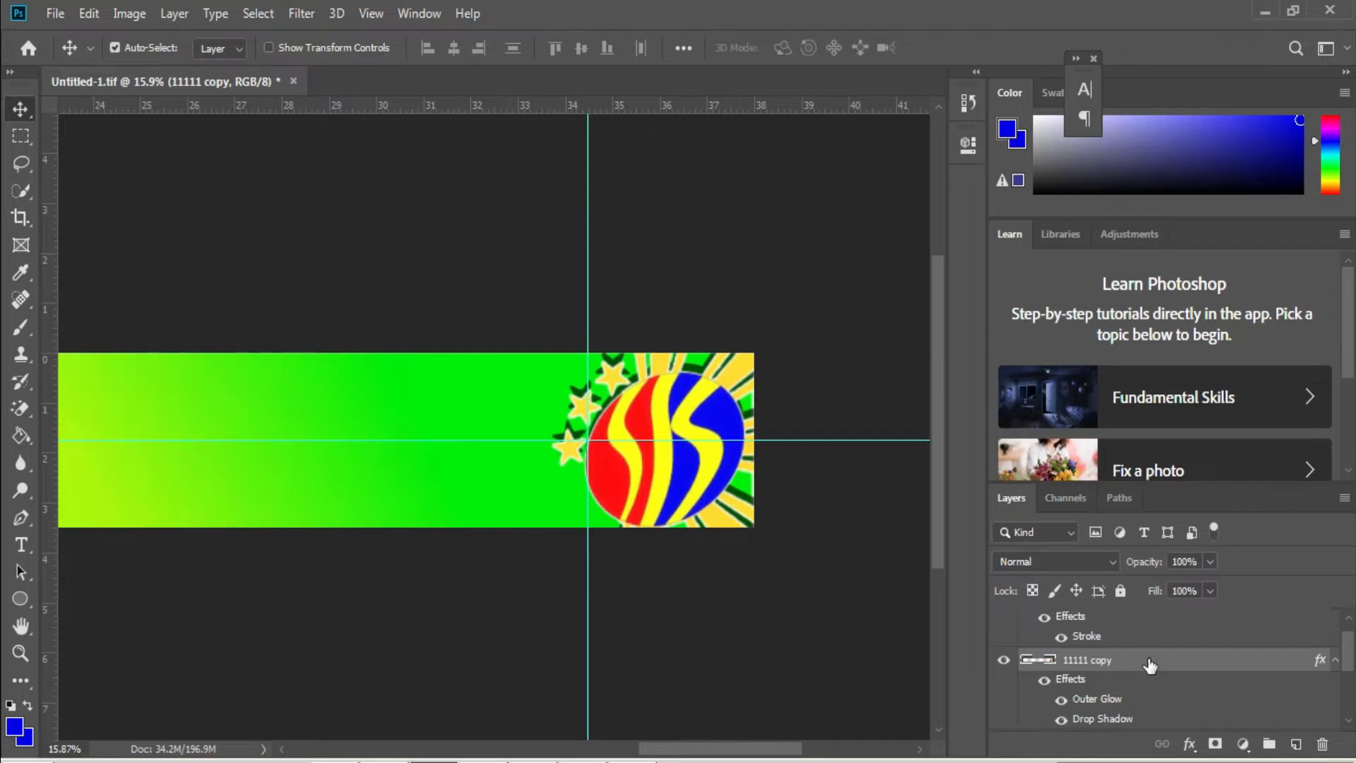
Step: Try a general blending opacity of 30% on the copied logo layer
right_click(1150, 666)
left_click(975, 25)
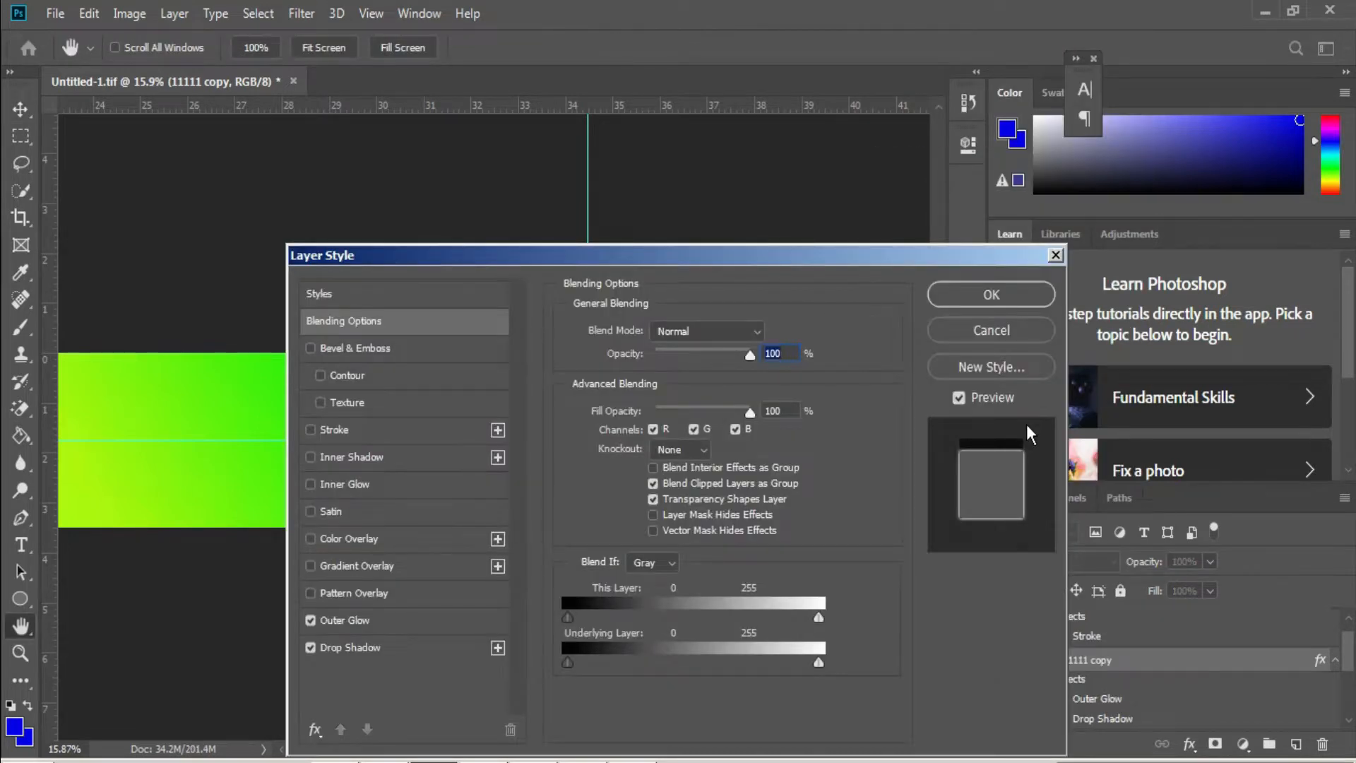
type("30")
key("Return")
Step: Set the copied logo layer's general blending opacity to 50%
double_click(1318, 661)
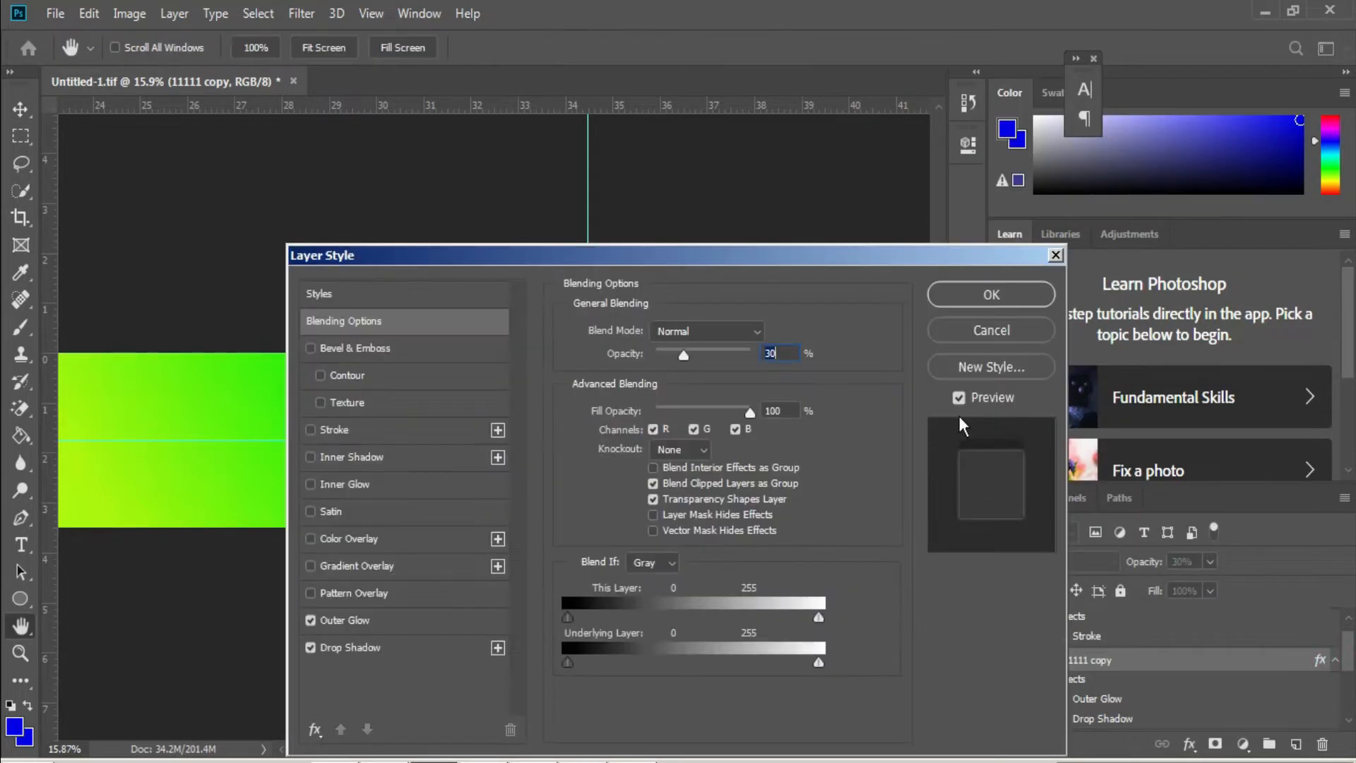
type("50")
key("Return")
Step: Enlarge the faded logo copy to 132.38% about its centre at the banner's right end
key("ctrl+t")
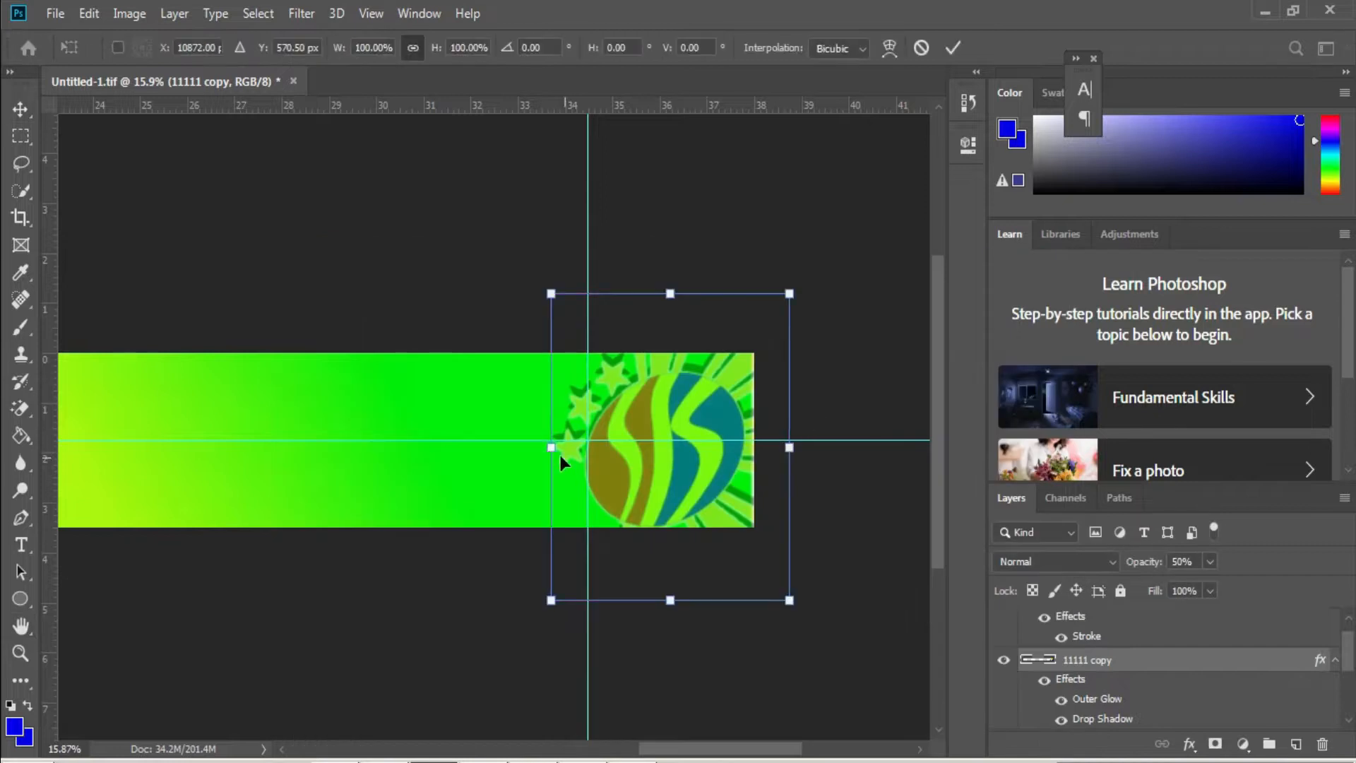
left_click_drag(553, 453, 476, 454)
key("Return")
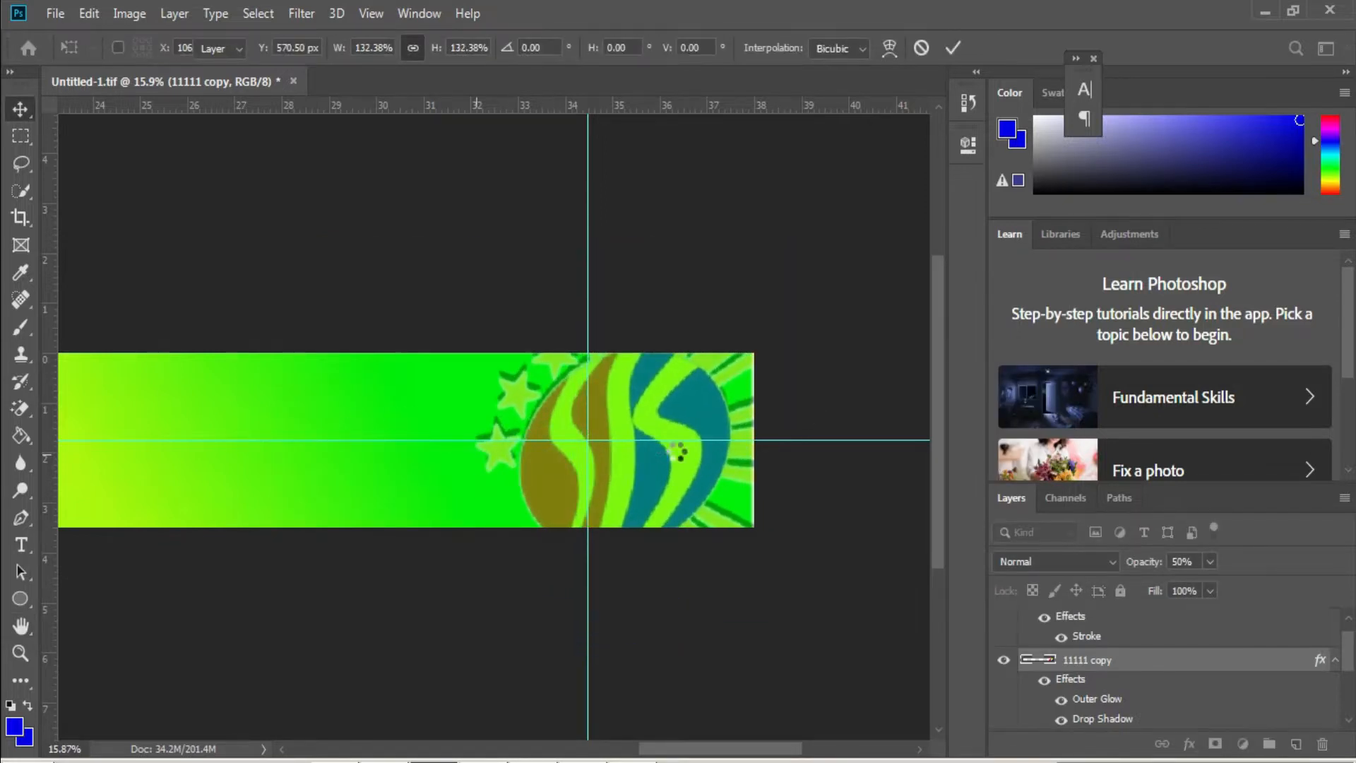
key("ctrl+0")
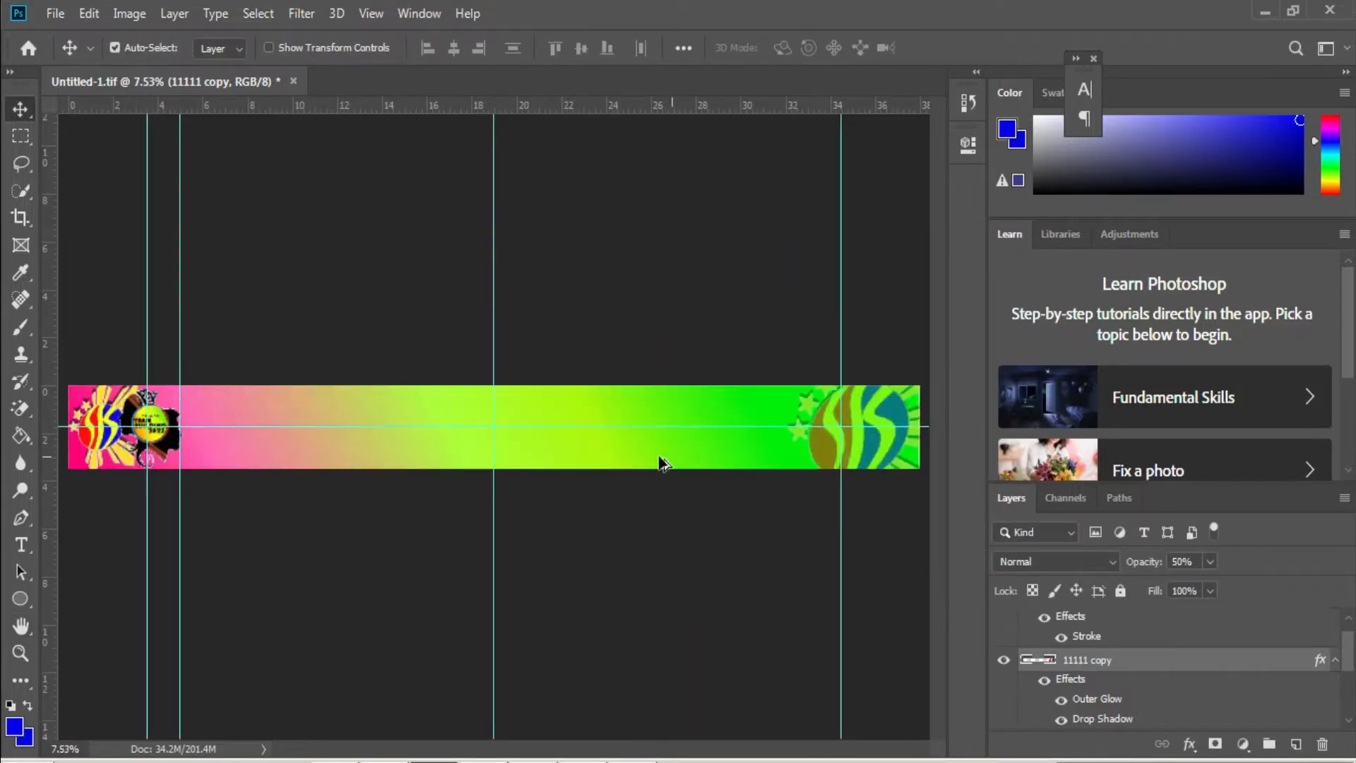
scroll(202, 448, "up", 3)
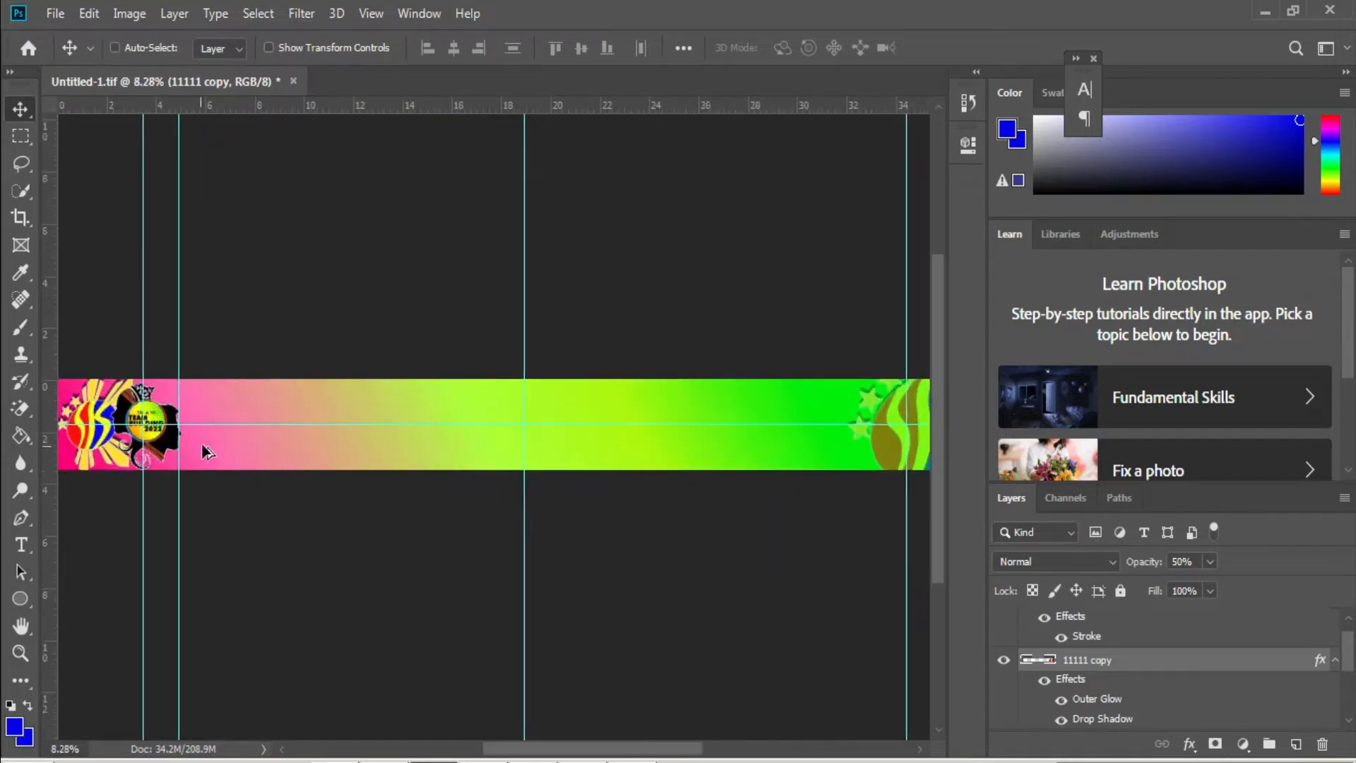
Step: Start a text layer on the banner beside the left logo, size 100 pt, with its colour sampled as black from the logo
key("t")
left_click(320, 414)
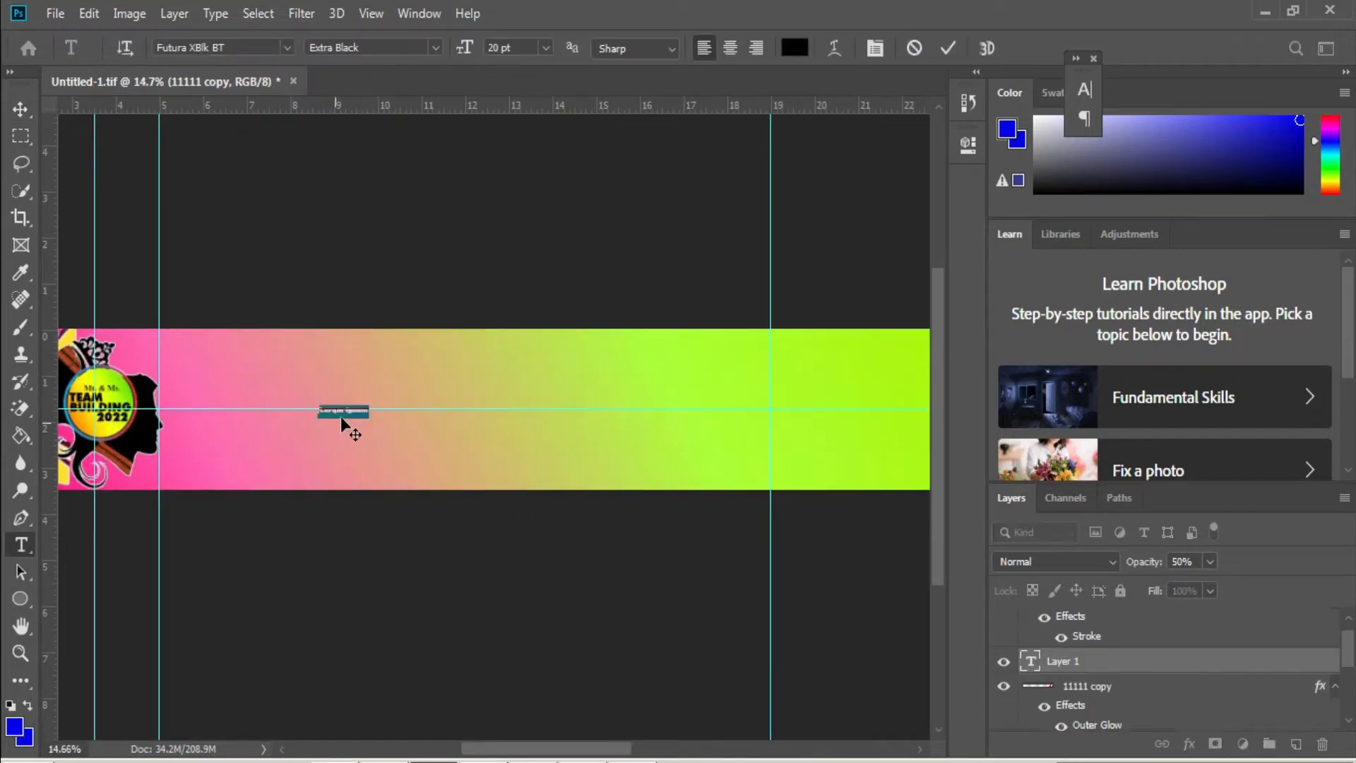
type("100")
key("Return")
left_click(794, 47)
type("ffffff")
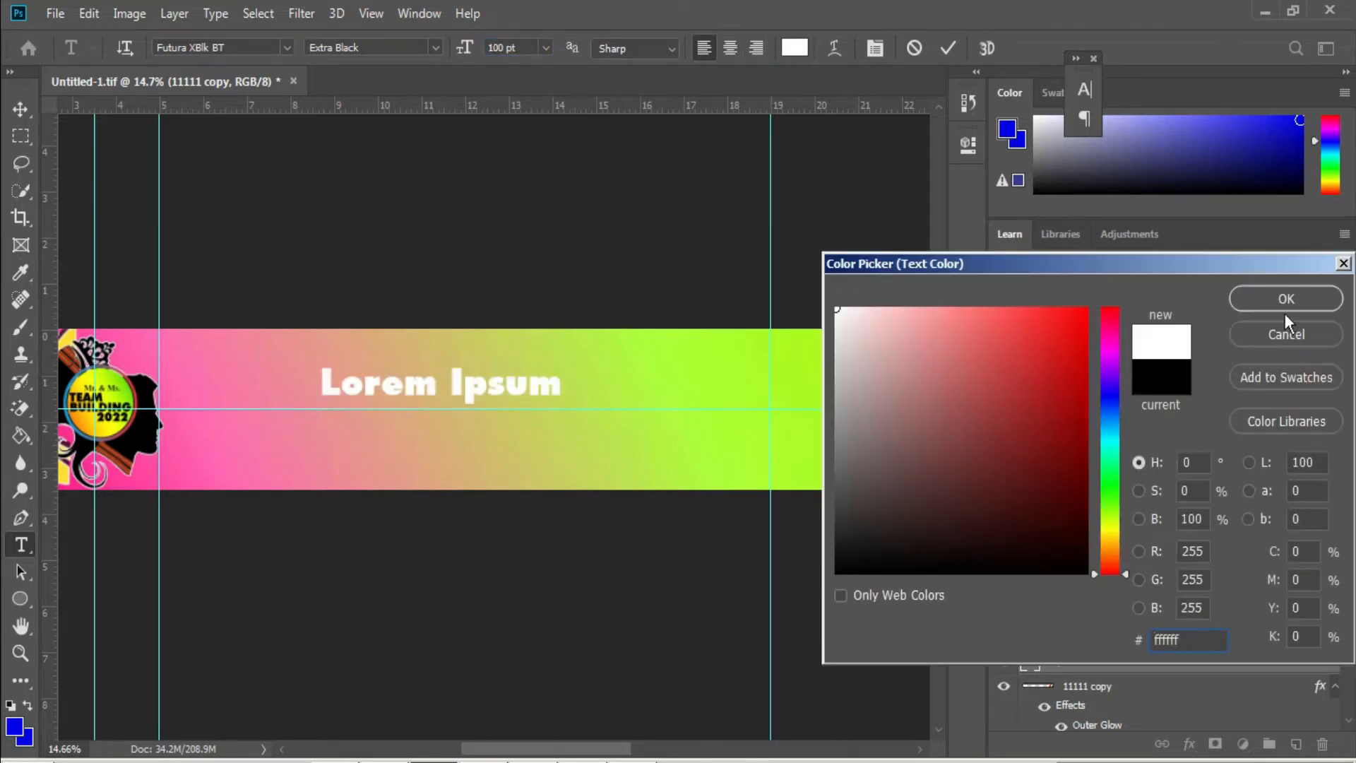
left_click(149, 424)
left_click(1286, 299)
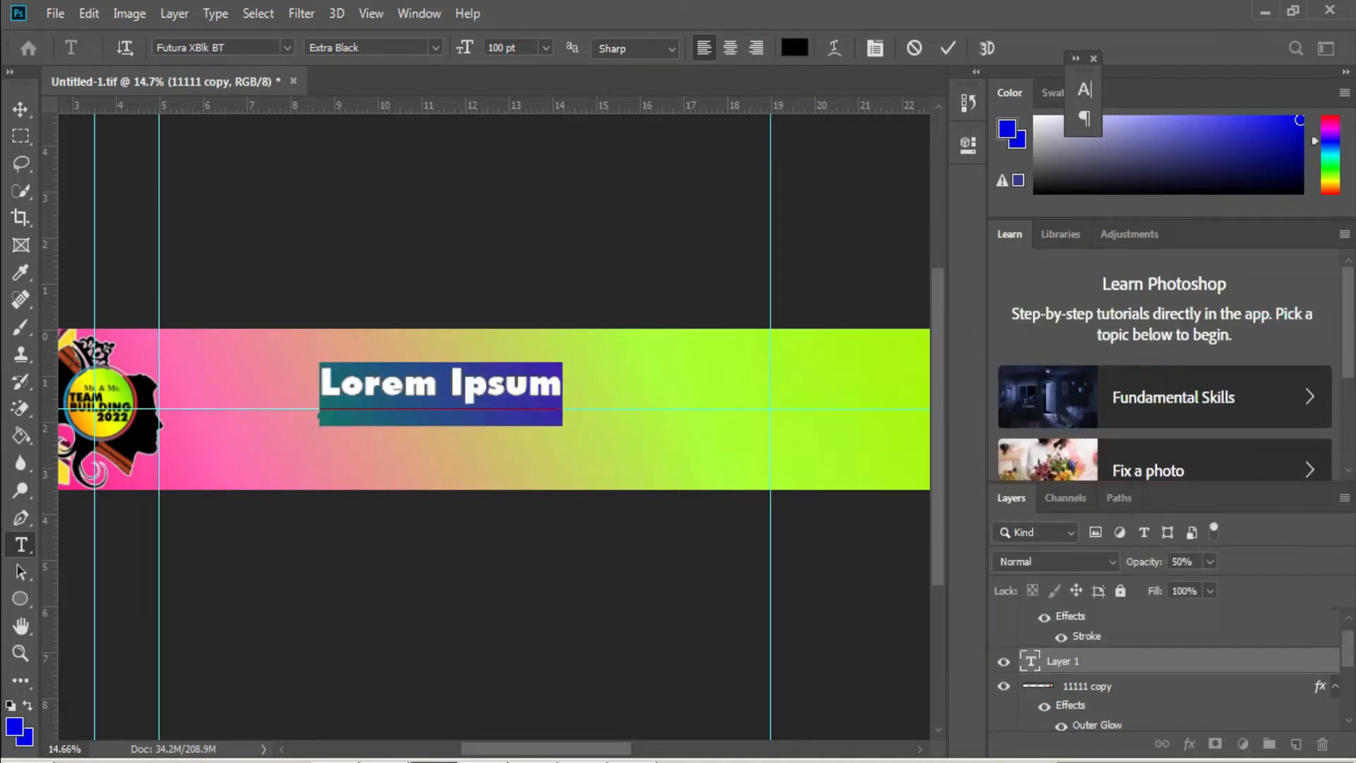
Step: Copy "Mr. Congeniality" from the award list in the Word document and paste it over the placeholder text in Photoshop
key("alt+Tab")
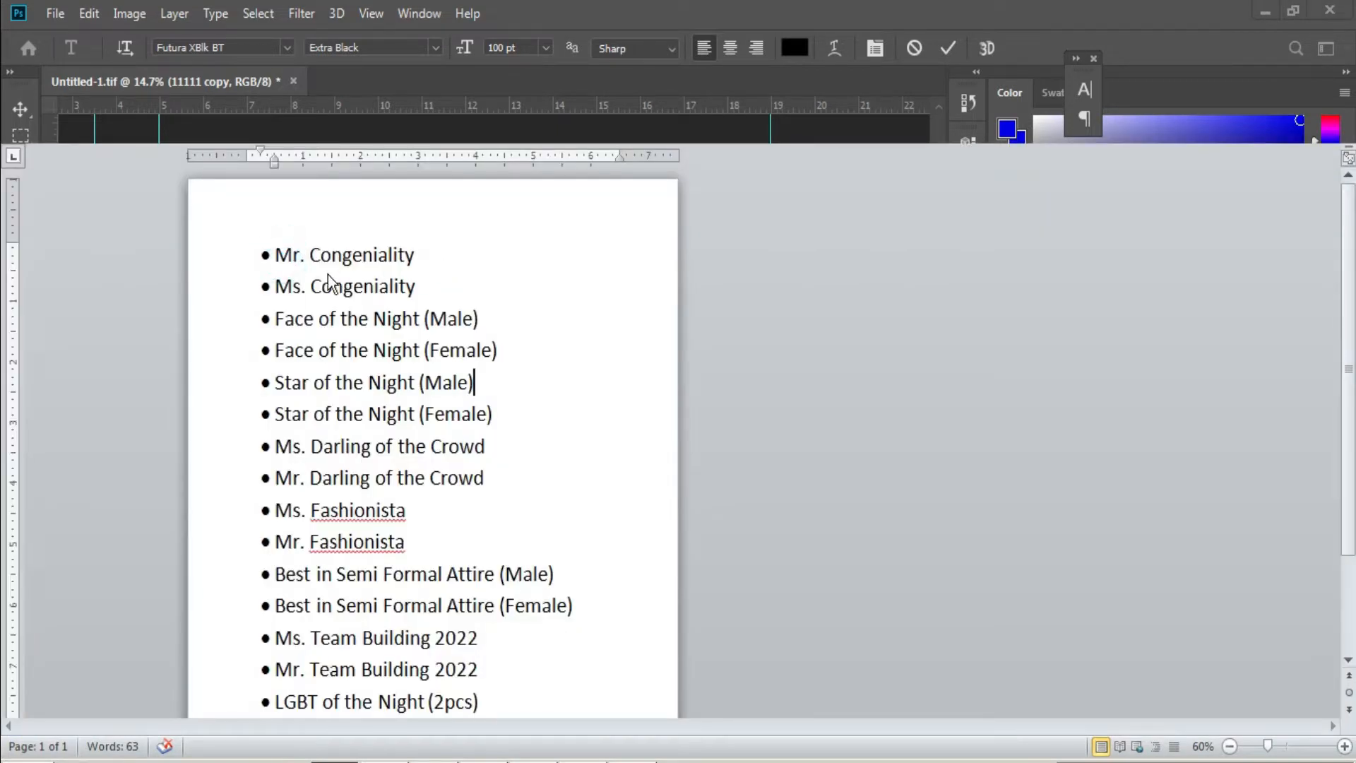
left_click_drag(276, 256, 425, 255)
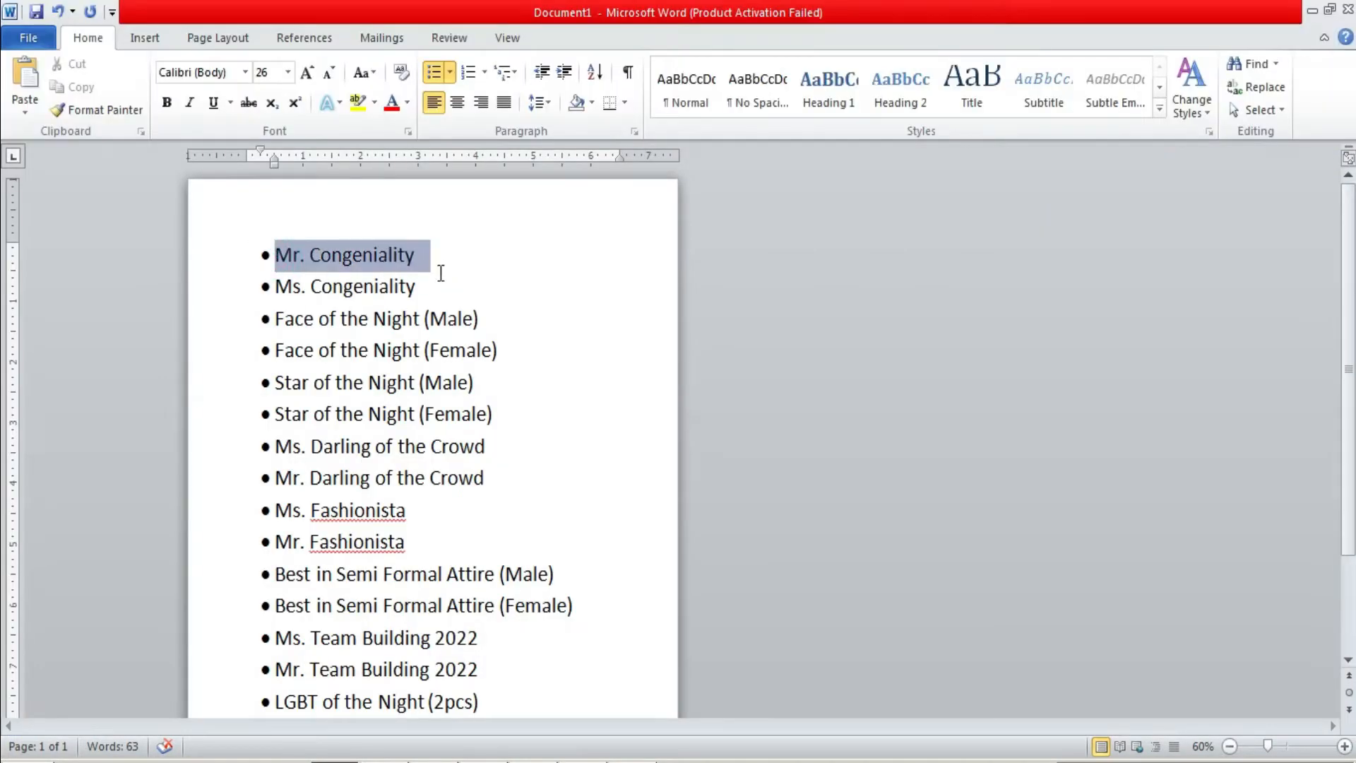
key("ctrl+c")
key("alt+Tab")
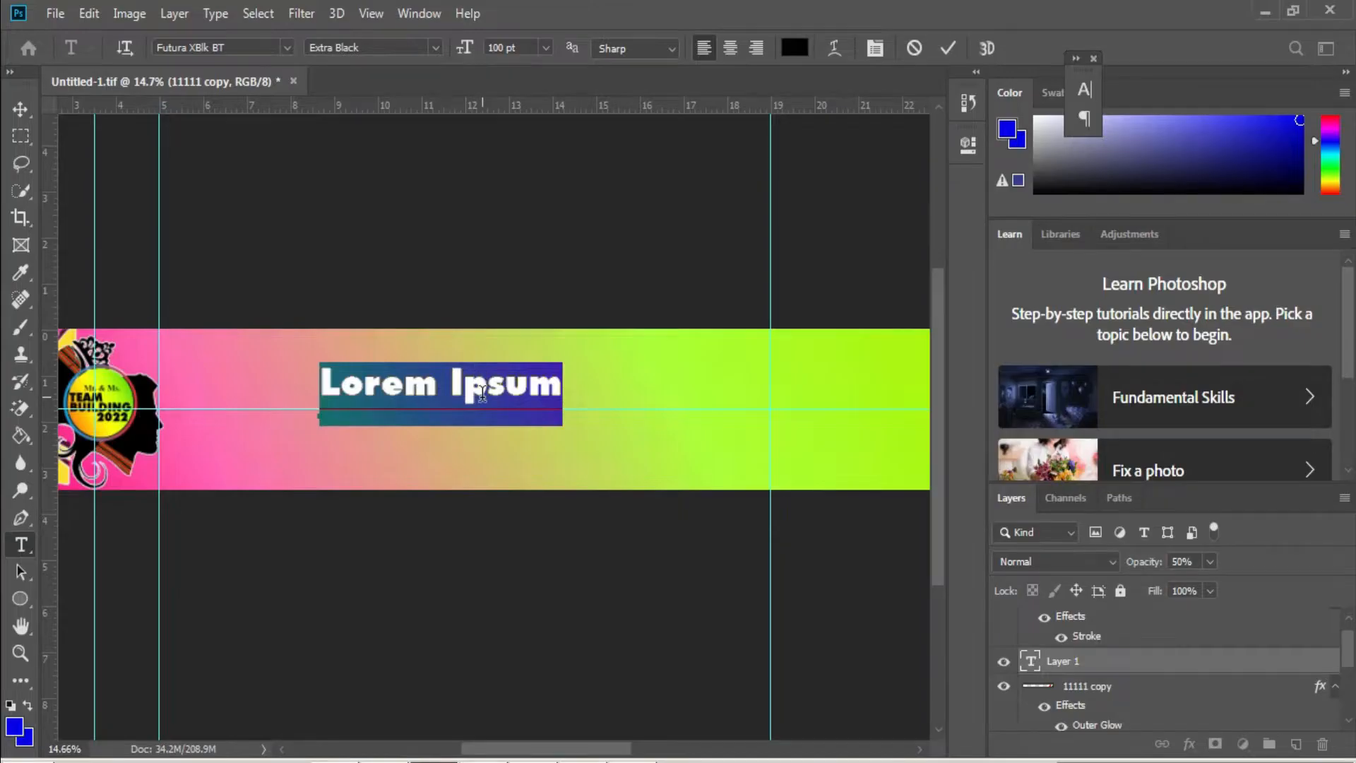
key("ctrl+v")
Step: Rewrite the pasted award title in capitals as "MR. CONGENIALITY"
left_click_drag(388, 408, 306, 404)
type("MR")
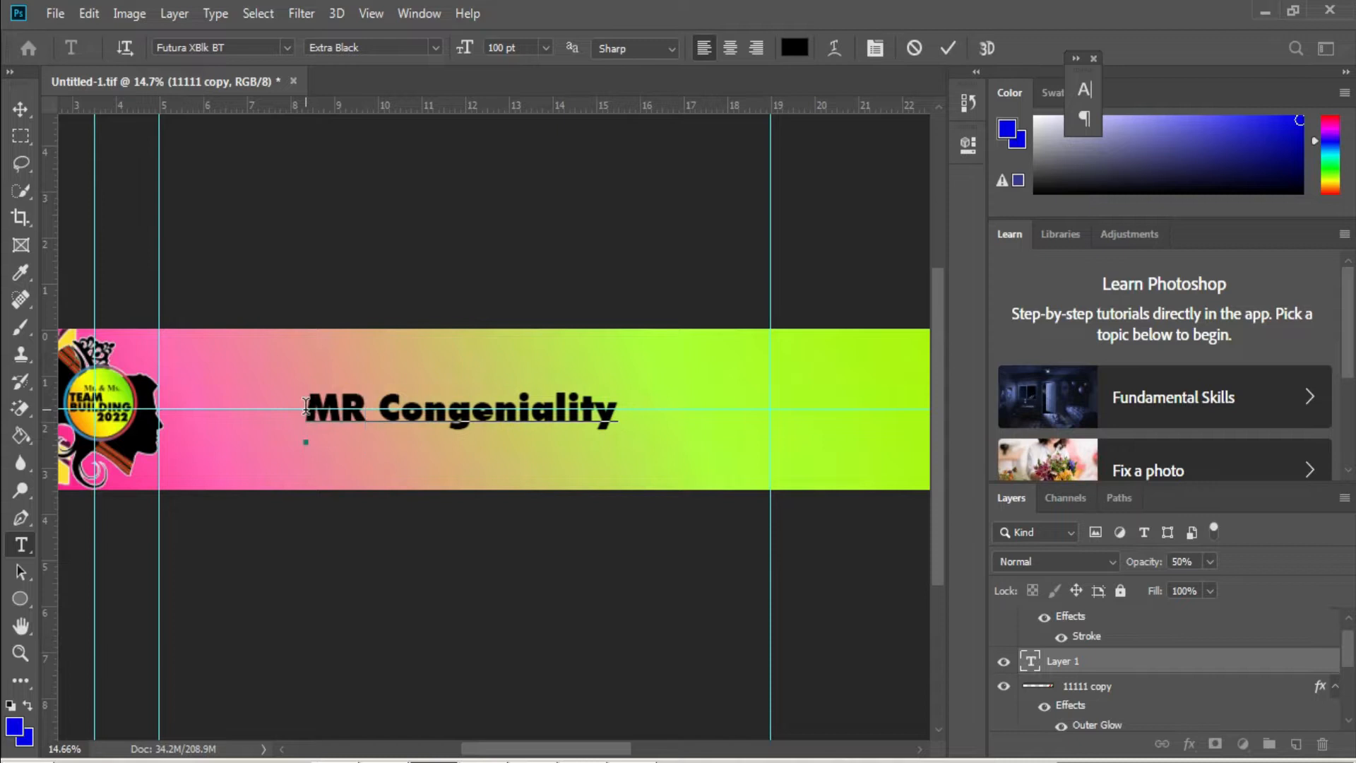
type(".")
left_click_drag(390, 409, 728, 410)
type("C")
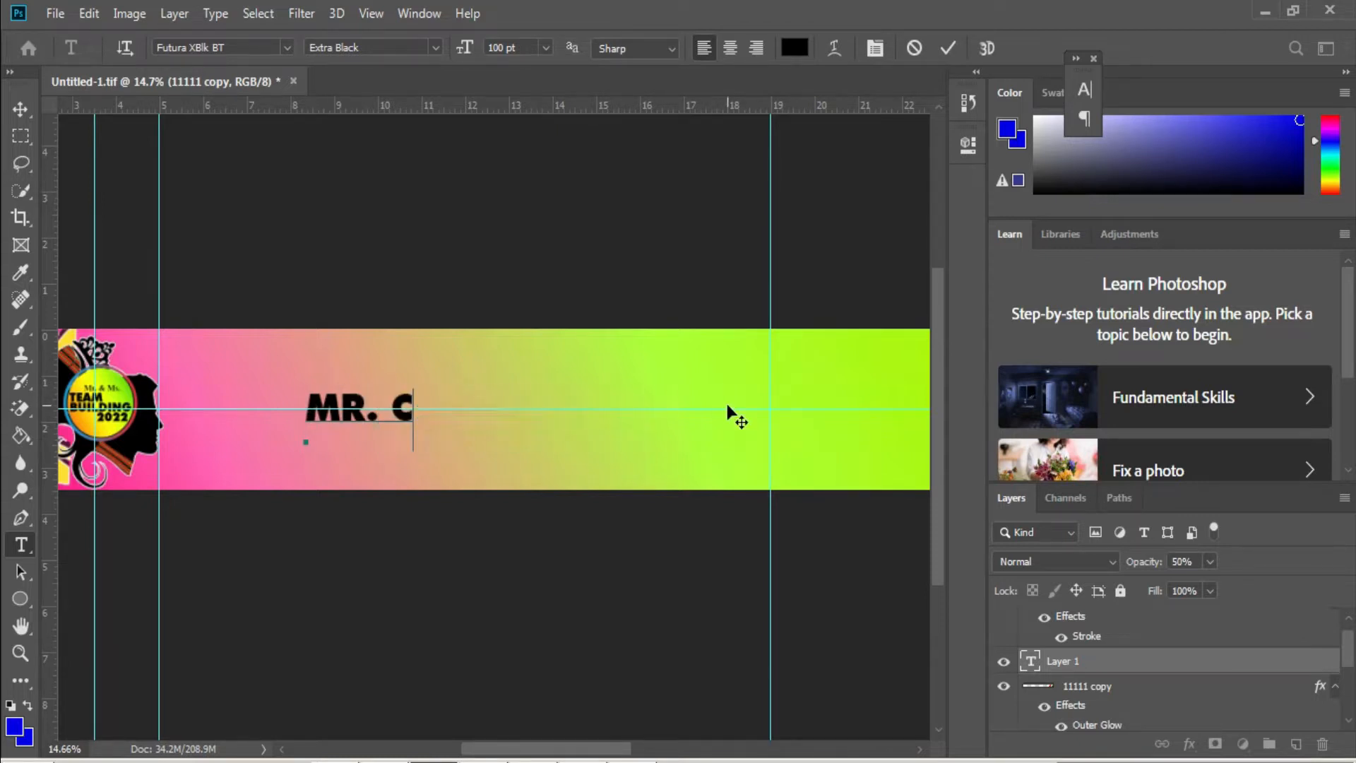
type("ONGENIALITY")
left_click(728, 407)
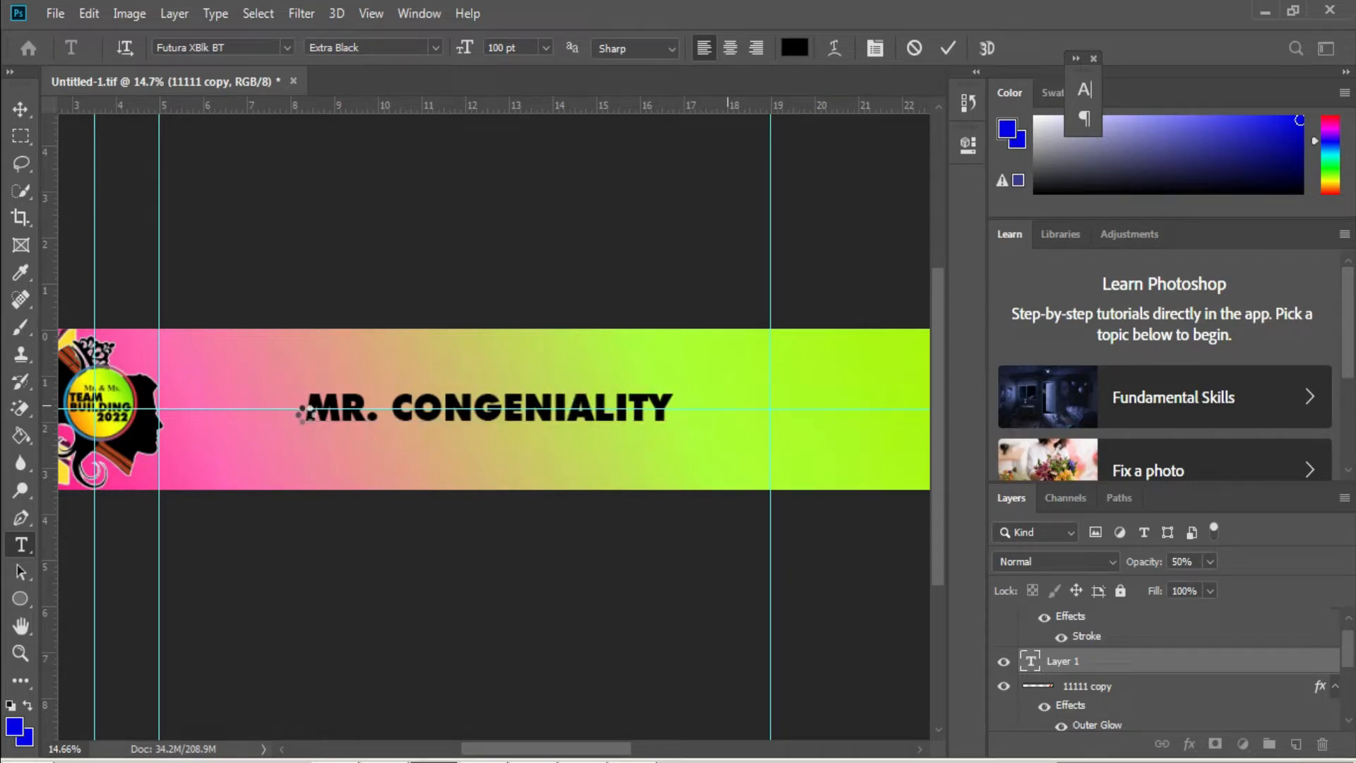
Step: Enlarge the MR. CONGENIALITY text to 350.57% so it spans between the guides beside the two end logos
key("ctrl+t")
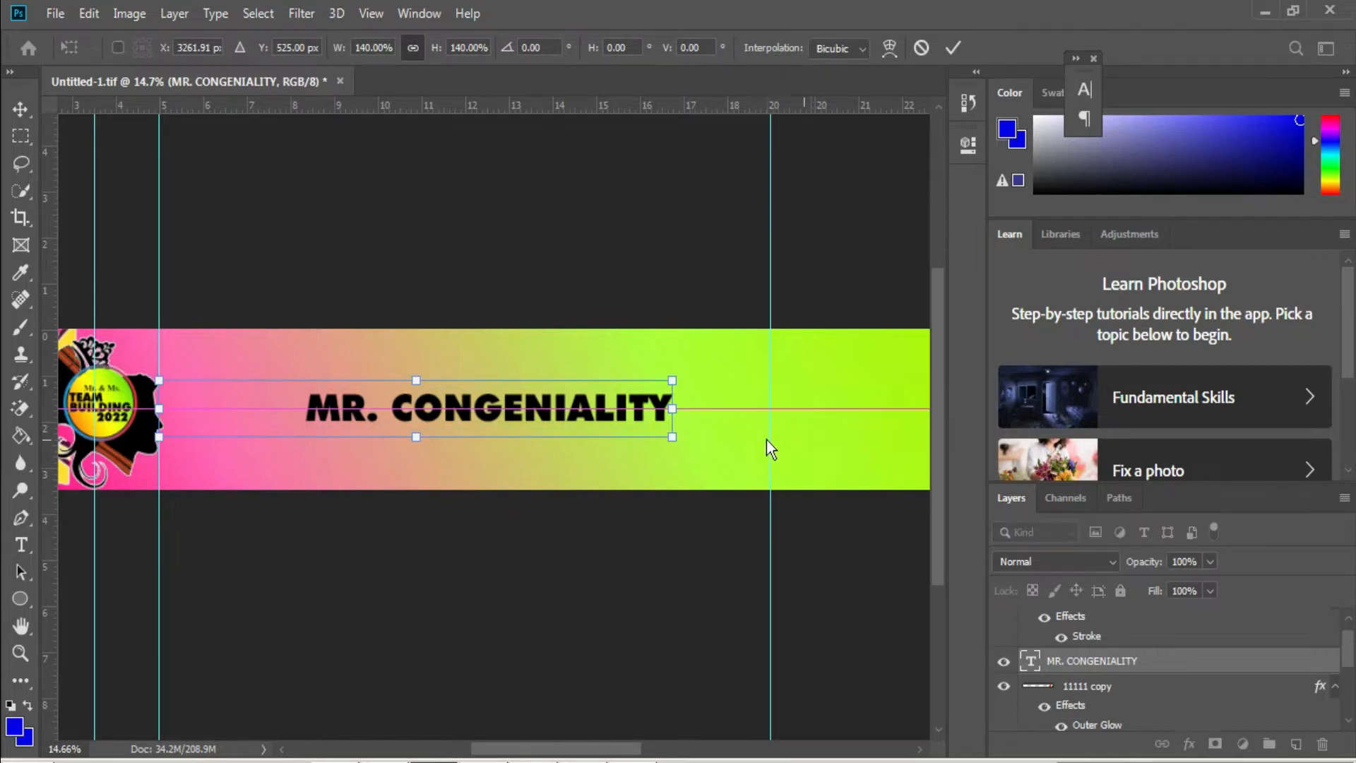
scroll(766, 439, "right", 1)
left_click_drag(625, 409, 877, 422)
left_click_drag(599, 750, 678, 751)
left_click_drag(472, 409, 857, 420)
left_click_drag(670, 749, 736, 754)
left_click_drag(522, 410, 667, 420)
scroll(792, 504, "down", 8)
scroll(792, 505, "up", 2)
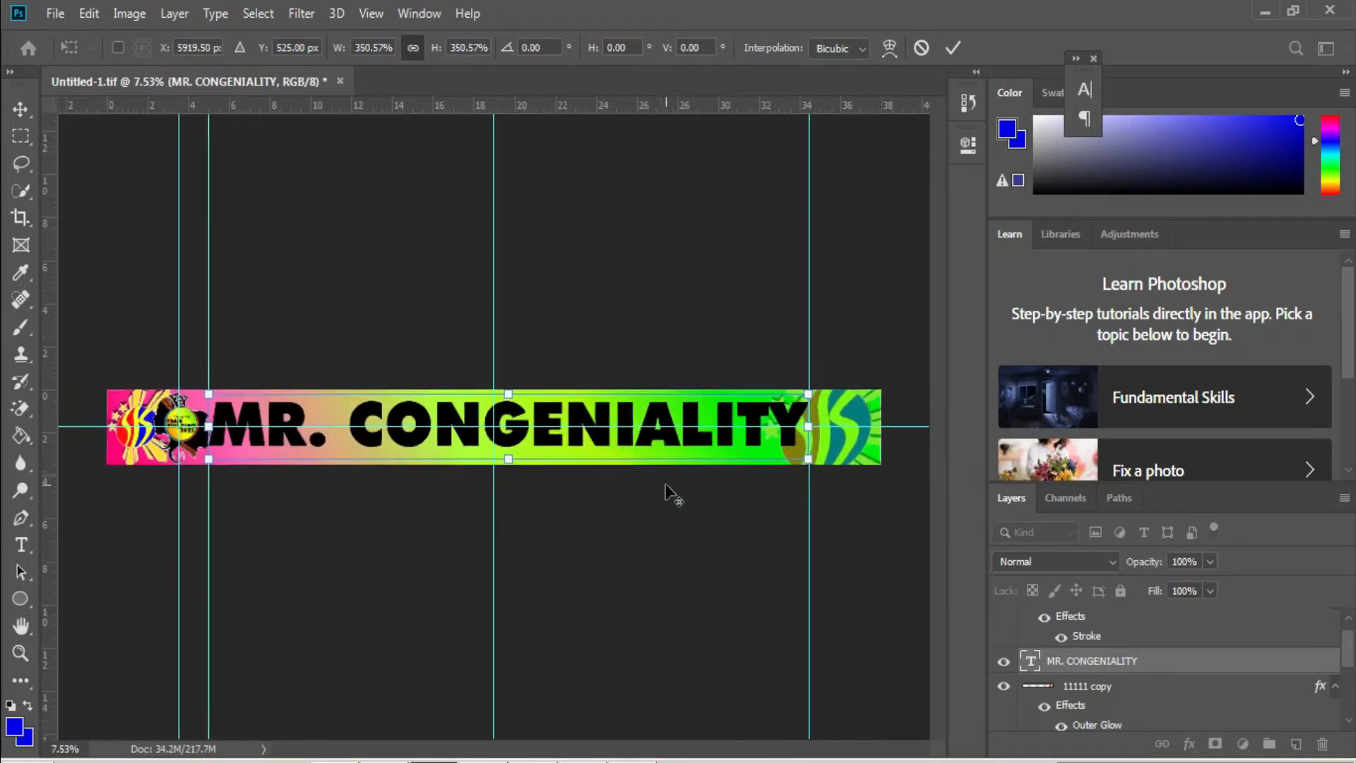
Step: Trim both ends of the award title inside the guides, scaling it to about 335.30%
left_click_drag(181, 431, 196, 434)
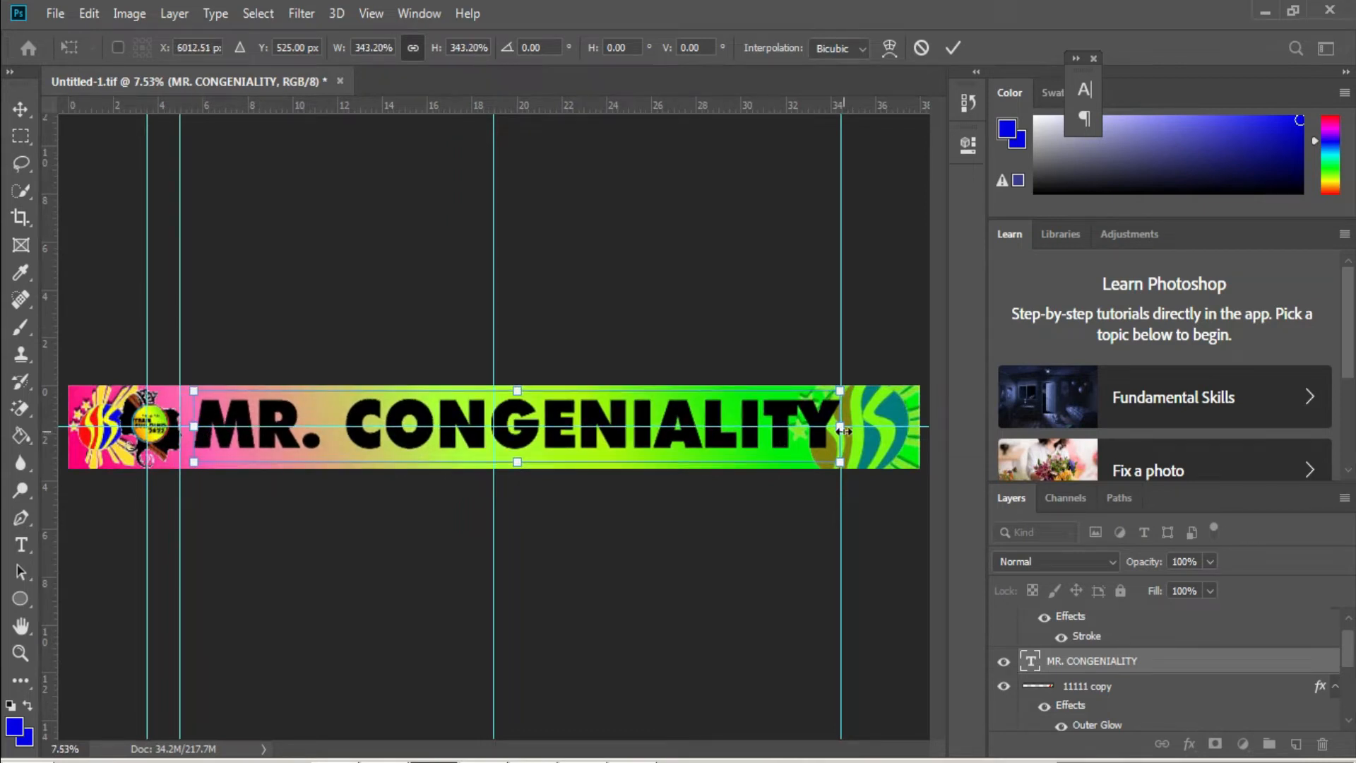
left_click_drag(840, 426, 827, 431)
key("Return")
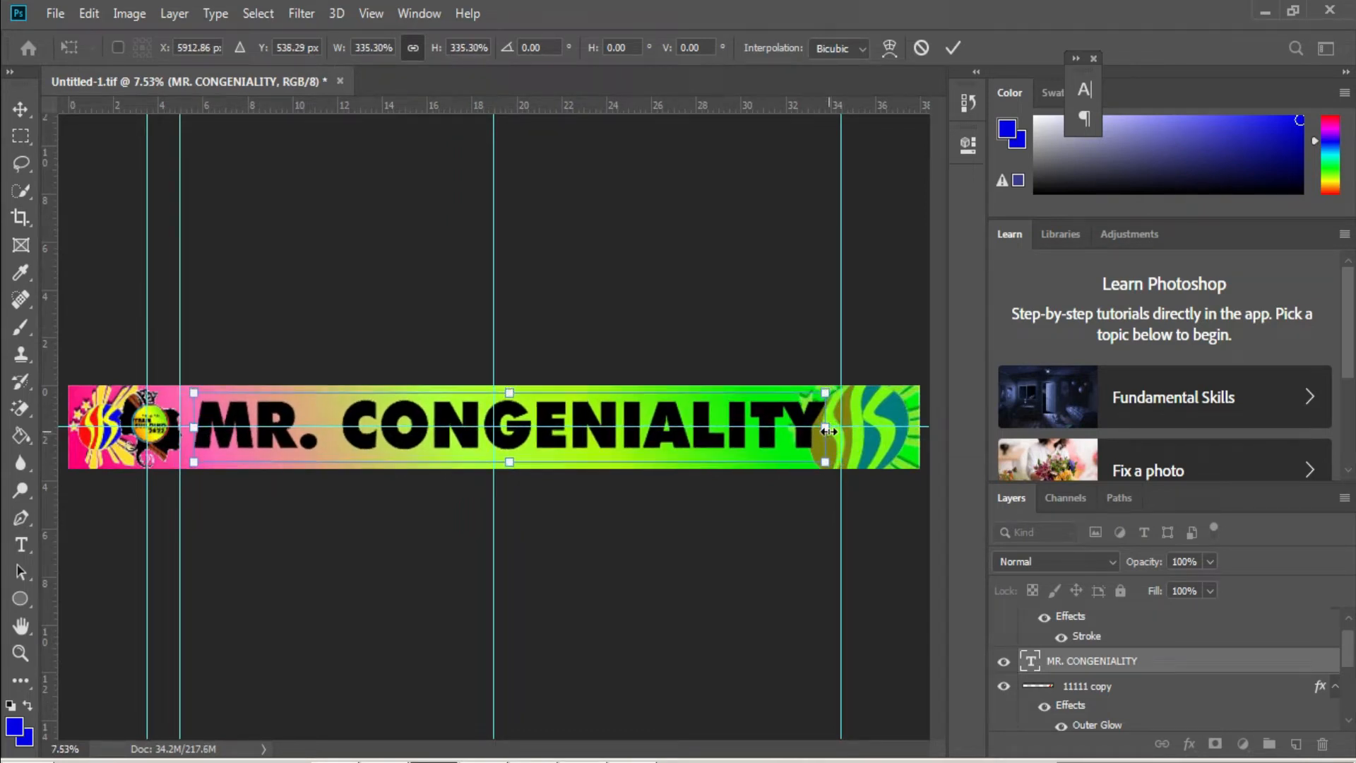
Step: Recolour the MR. CONGENIALITY text from black to a pure bright blue
left_click(817, 471)
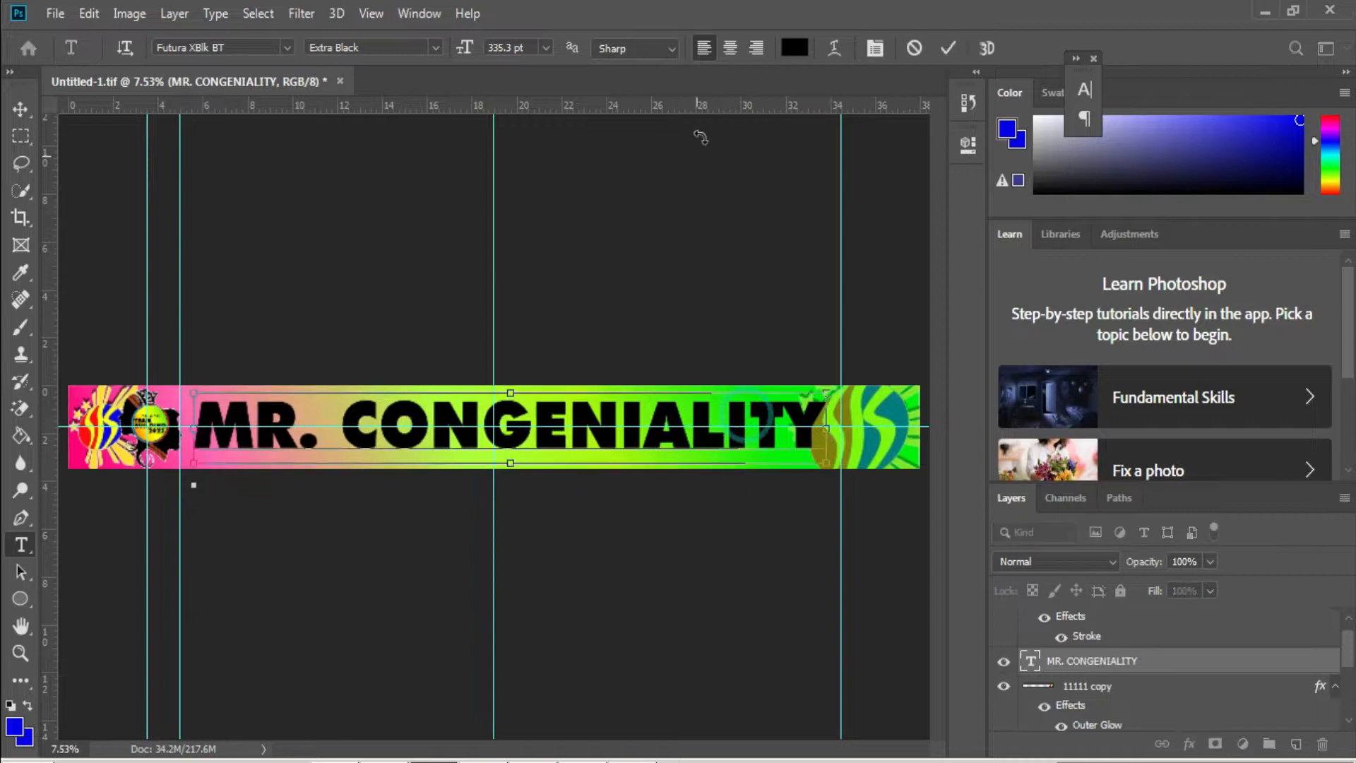
left_click(795, 49)
left_click(1086, 312)
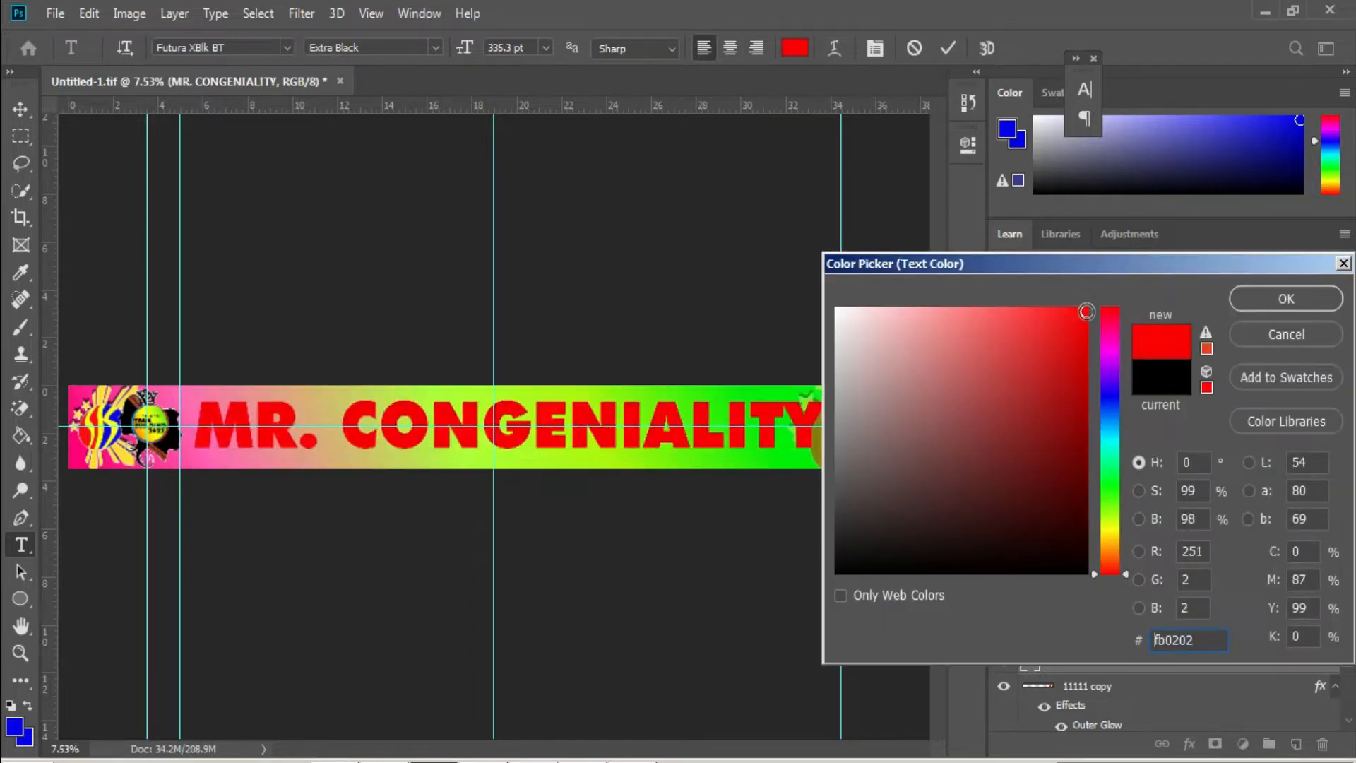
left_click(1100, 387)
left_click(1286, 299)
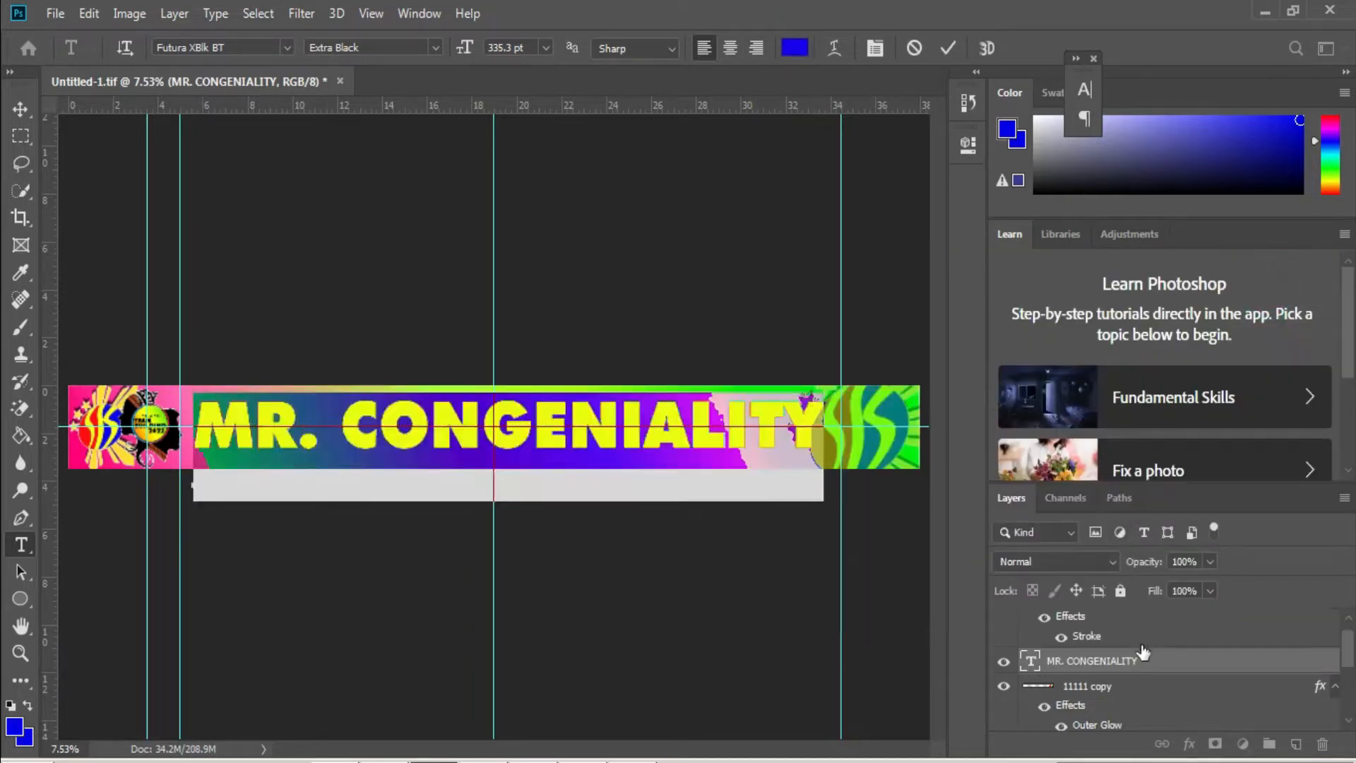
Step: Add a 20 px white outside stroke to the MR. CONGENIALITY text layer
right_click(1150, 664)
left_click(947, 25)
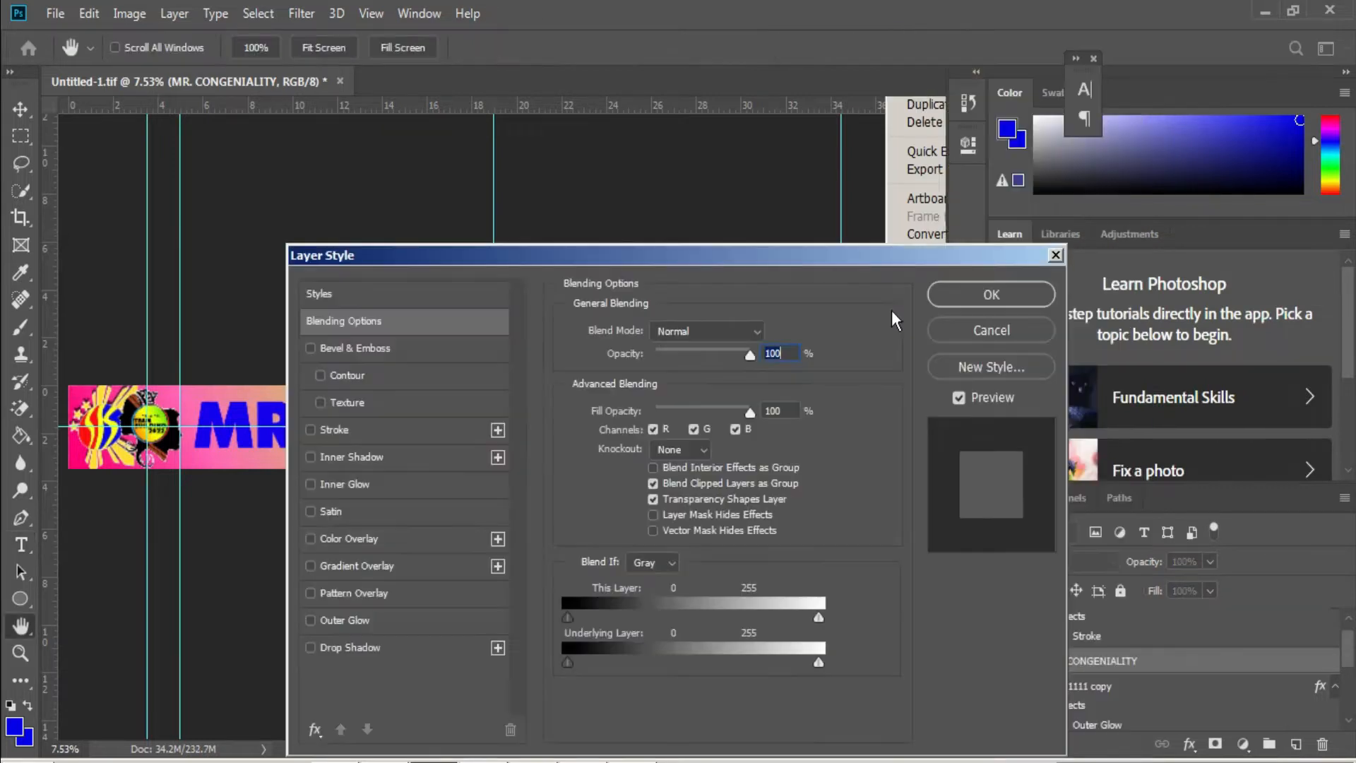
left_click(336, 429)
left_click(763, 329)
type("3")
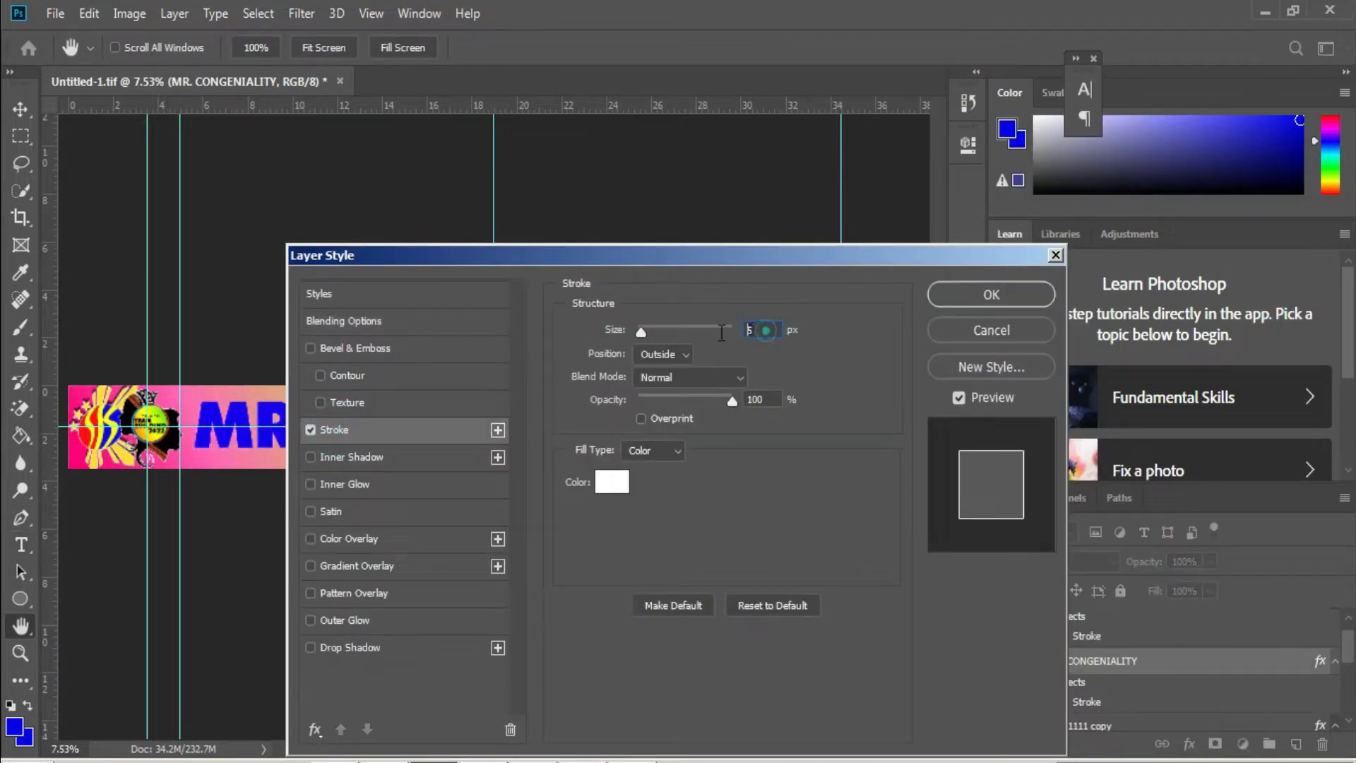
type("20")
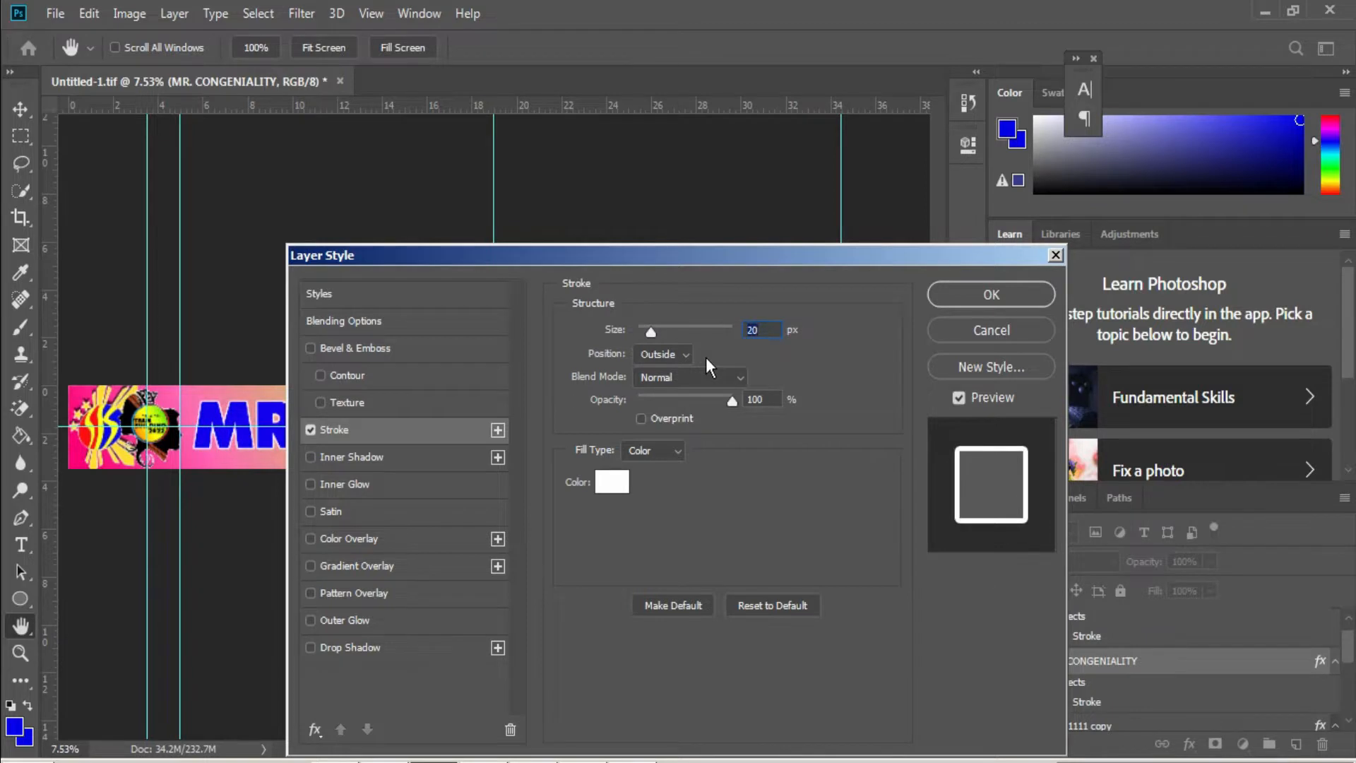
left_click(950, 297)
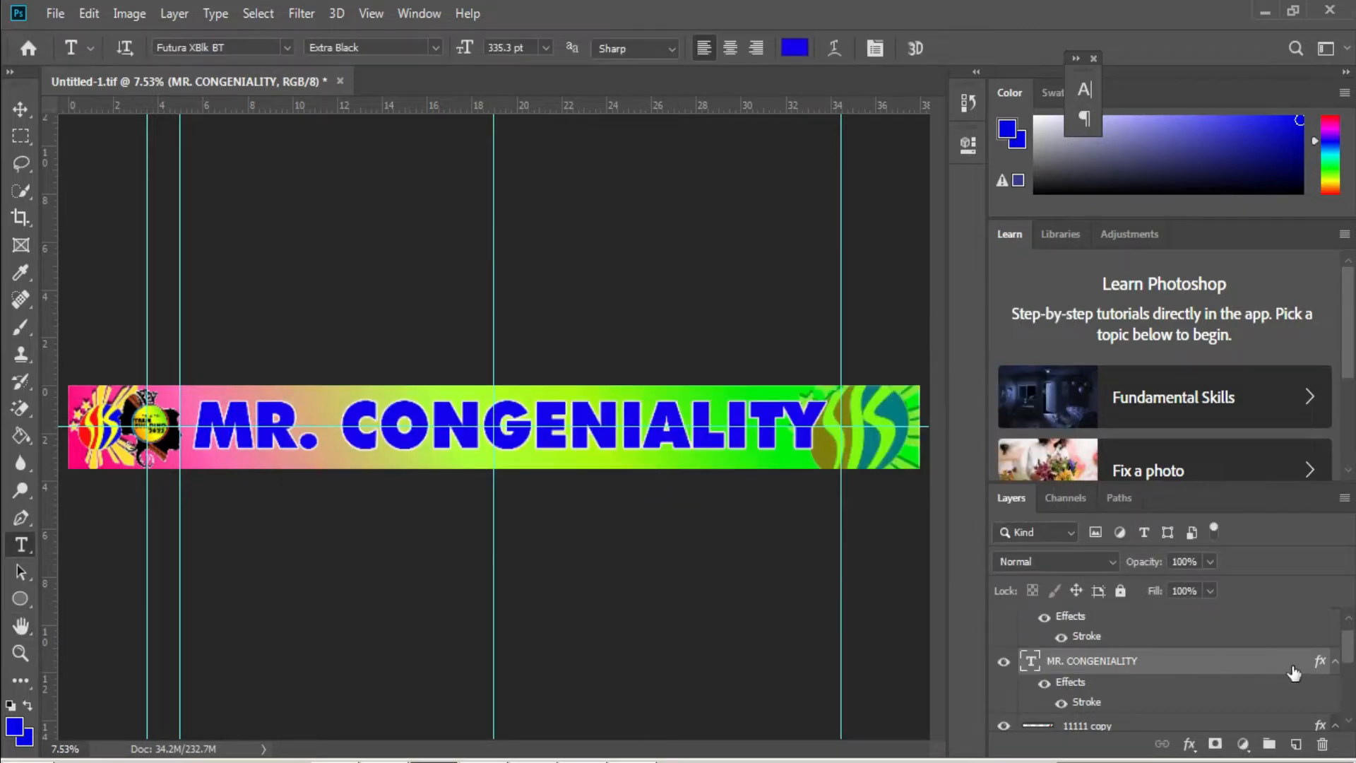
Step: Add a Multiply drop shadow to the award title with 16% opacity, an 81° angle and a 313 px distance
double_click(1320, 664)
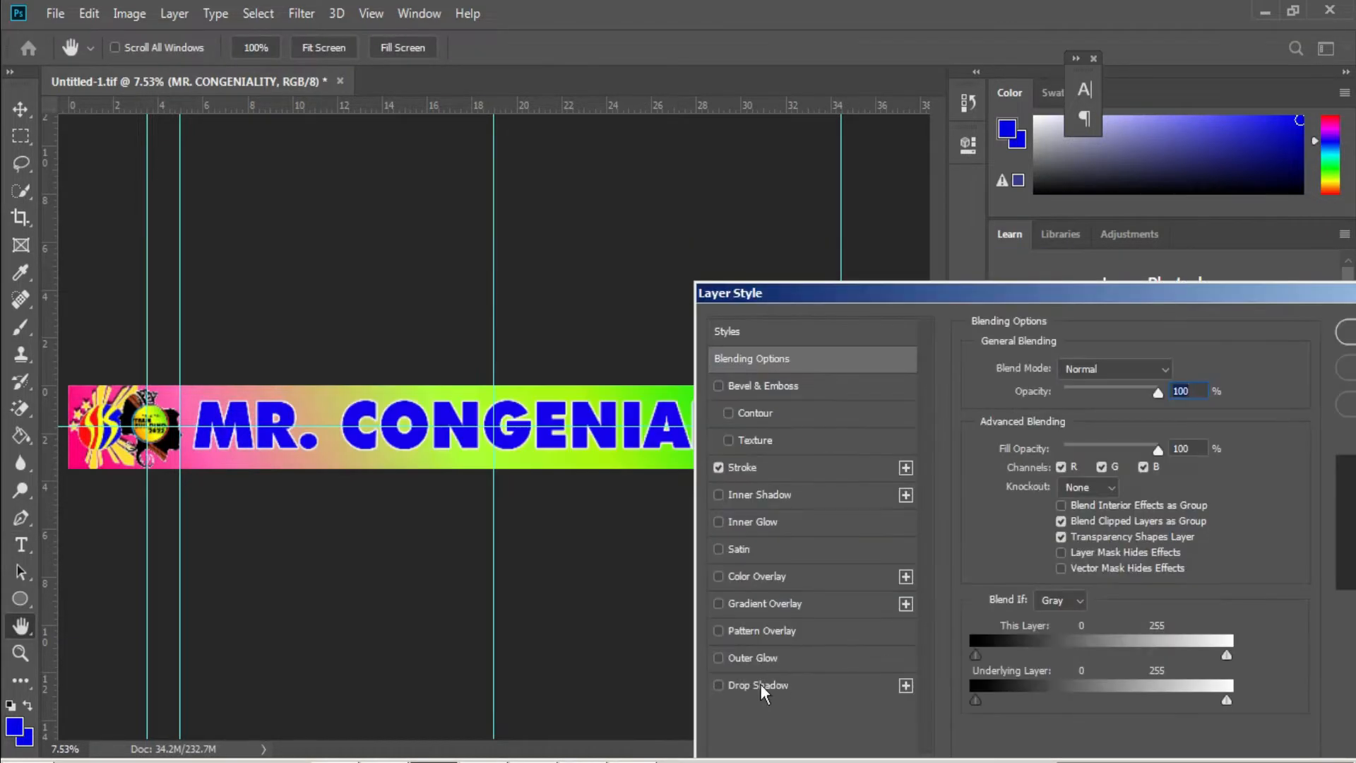
left_click(760, 684)
left_click_drag(1087, 397, 1078, 398)
left_click_drag(1093, 464, 1117, 463)
left_click_drag(1048, 428, 1061, 417)
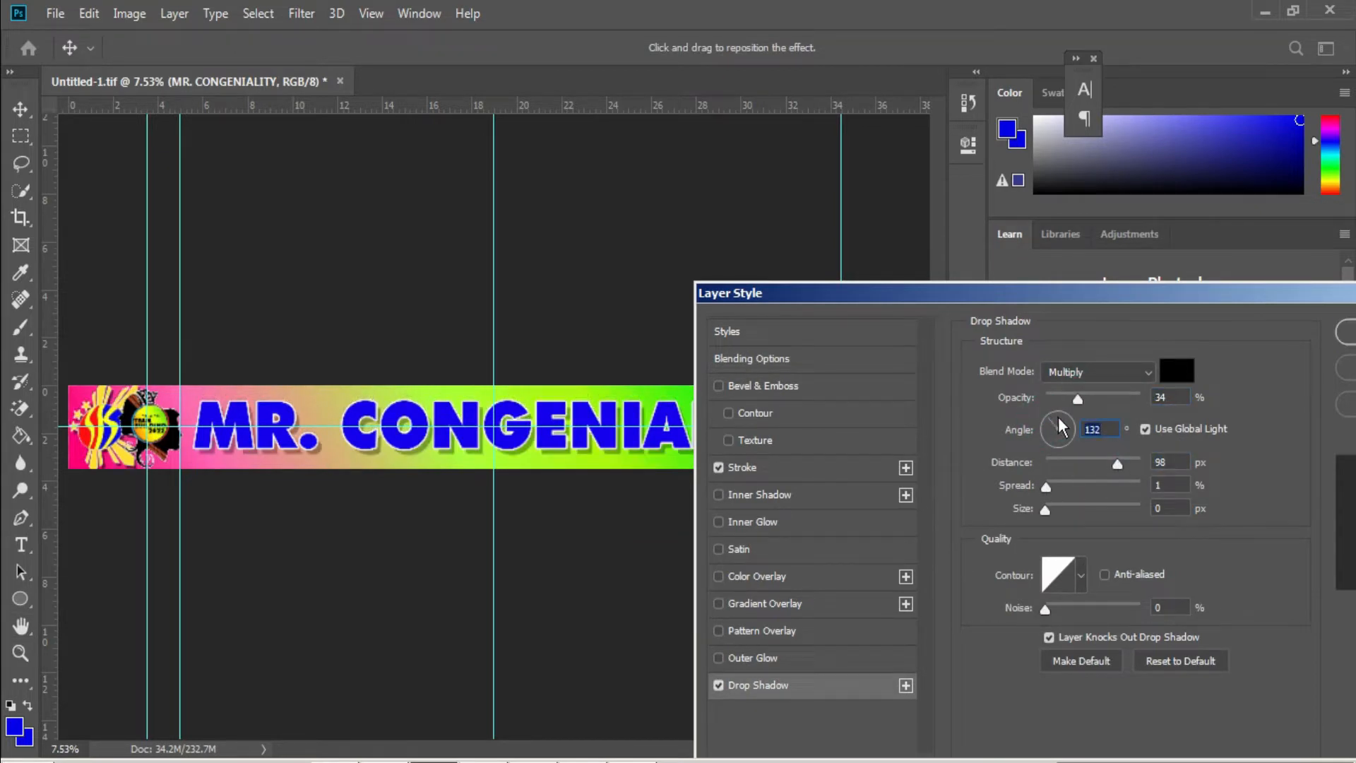
left_click_drag(1118, 463, 1135, 462)
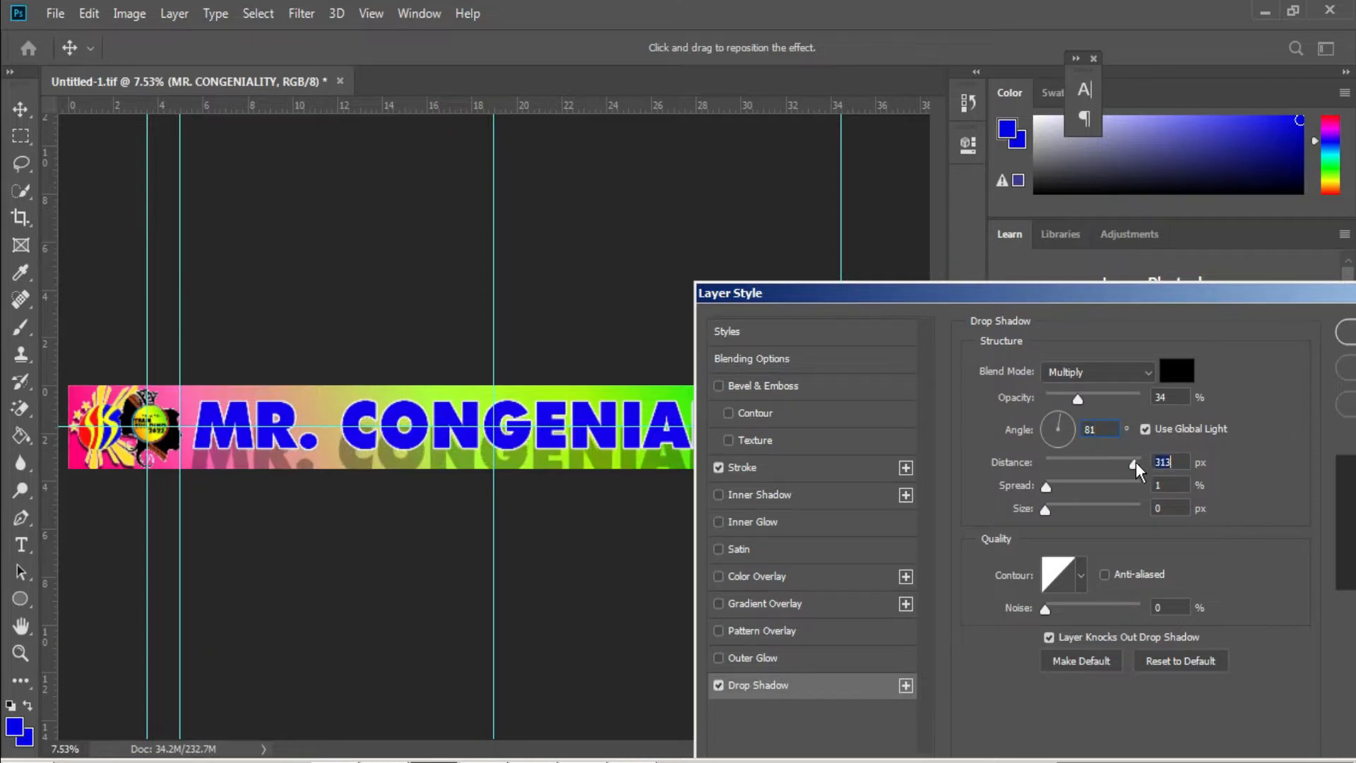
left_click_drag(1079, 402, 1063, 400)
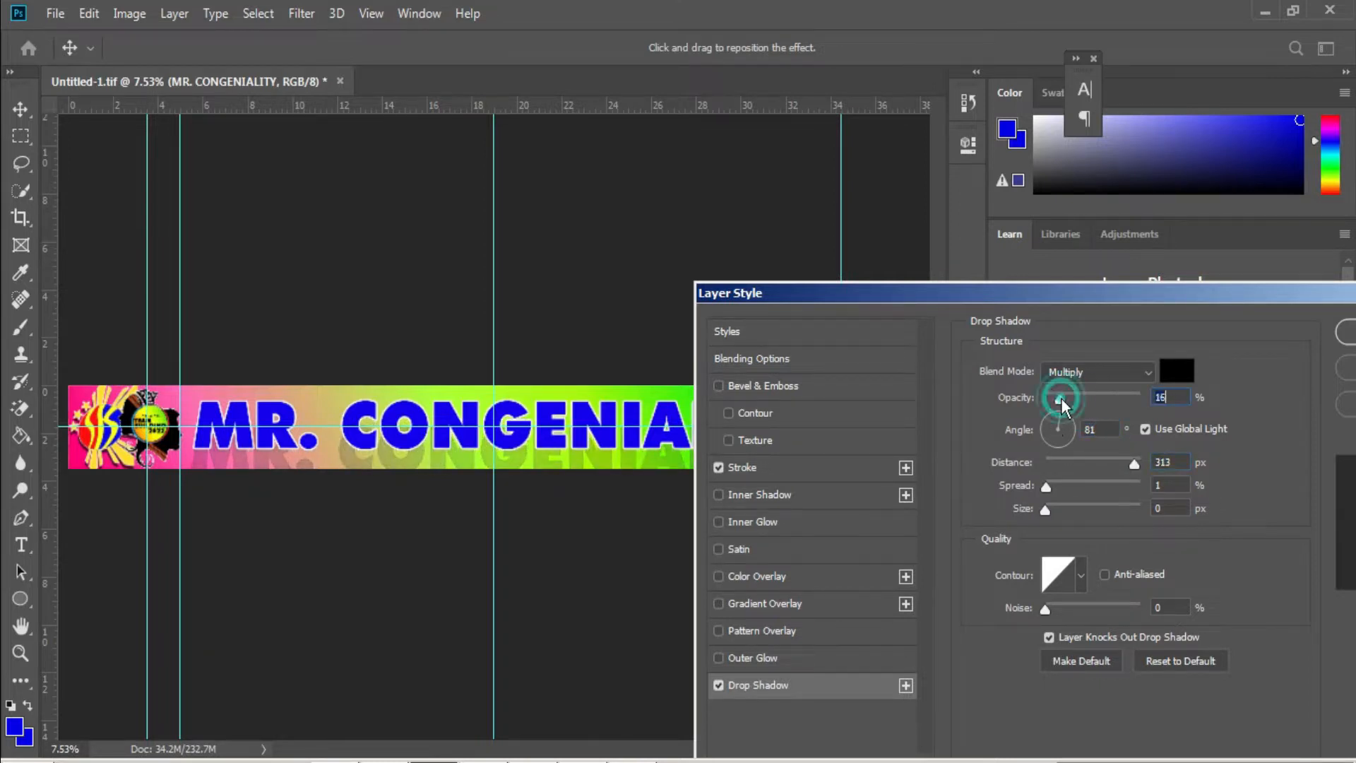
key("Return")
left_click(745, 565)
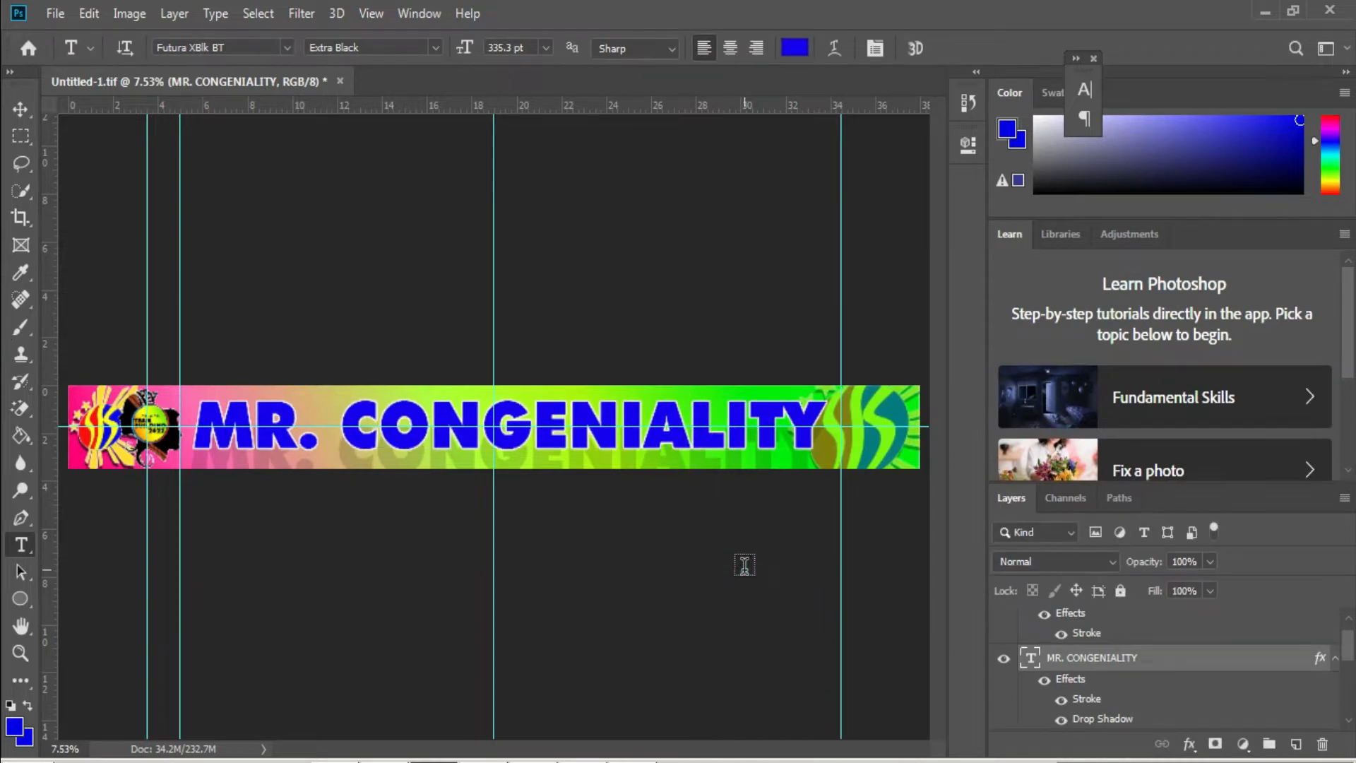
Step: Add a blue outer glow to the award title with 83% opacity, 100% spread and a 28 px size
scroll(630, 508, "down", 2)
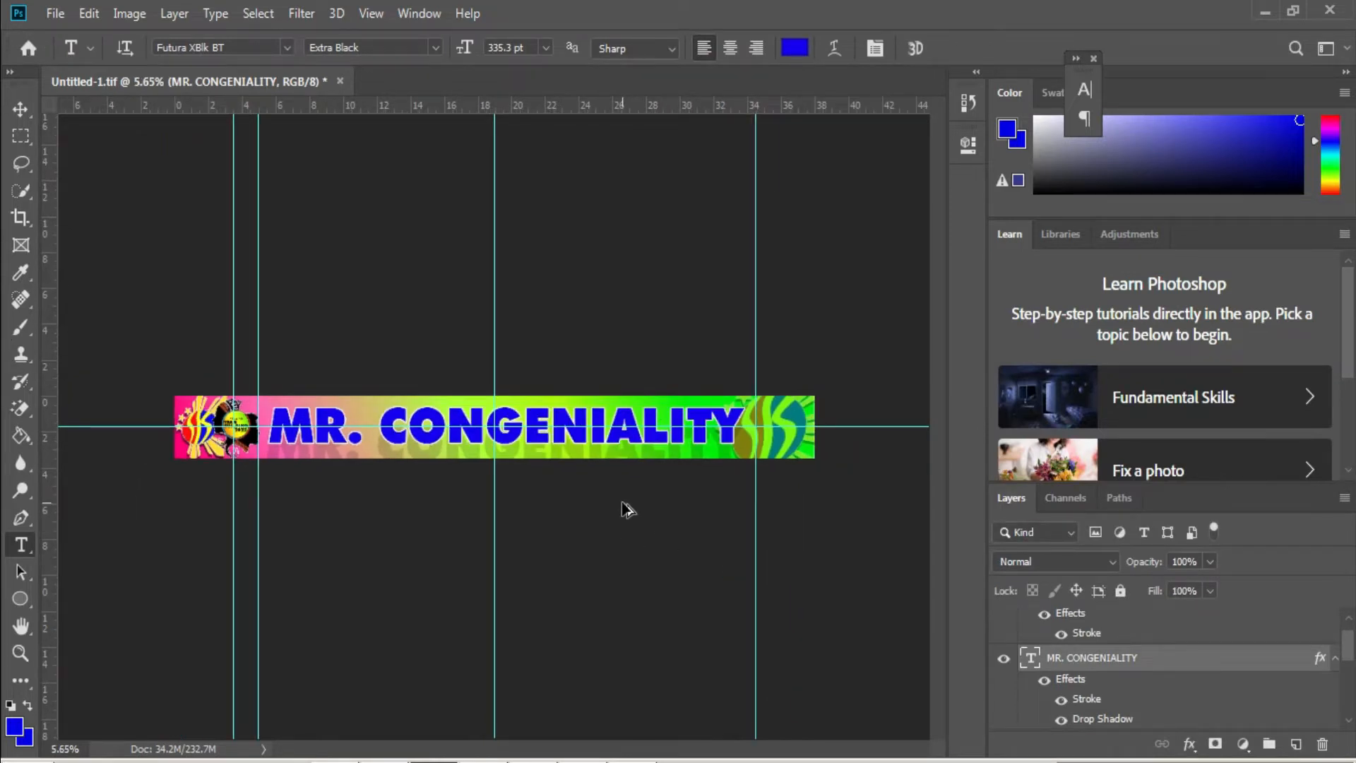
scroll(607, 417, "up", 3)
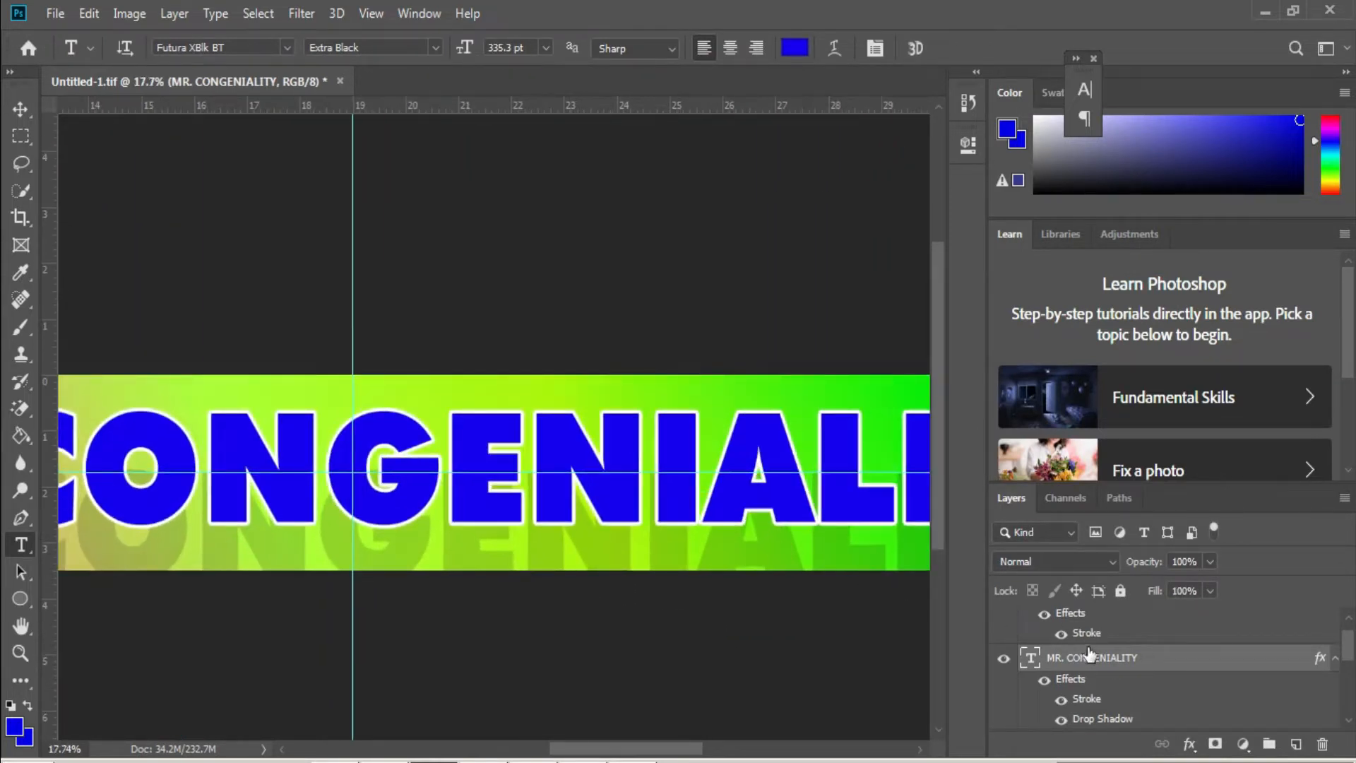
double_click(1097, 709)
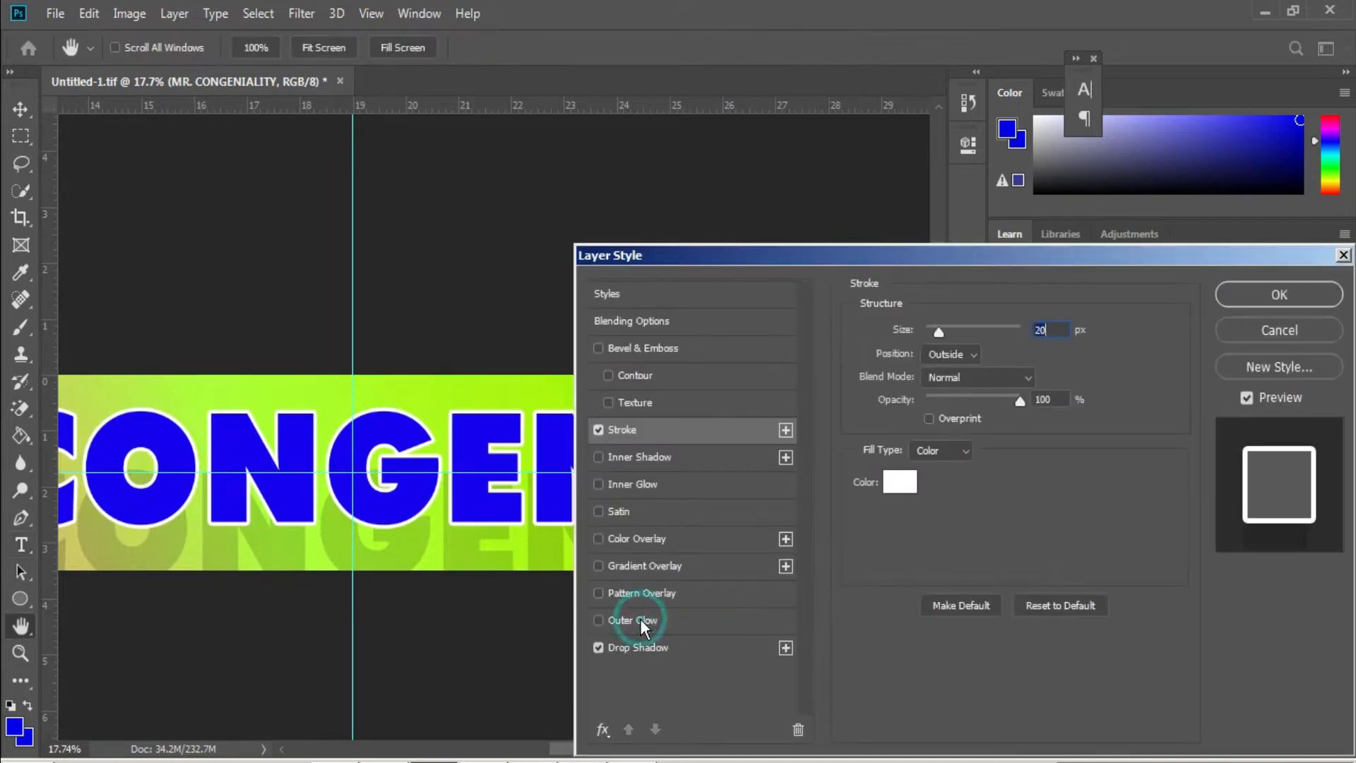
left_click(633, 620)
left_click(907, 404)
left_click(474, 433)
left_click(1286, 304)
left_click_drag(931, 490, 1068, 490)
left_click_drag(944, 520, 941, 518)
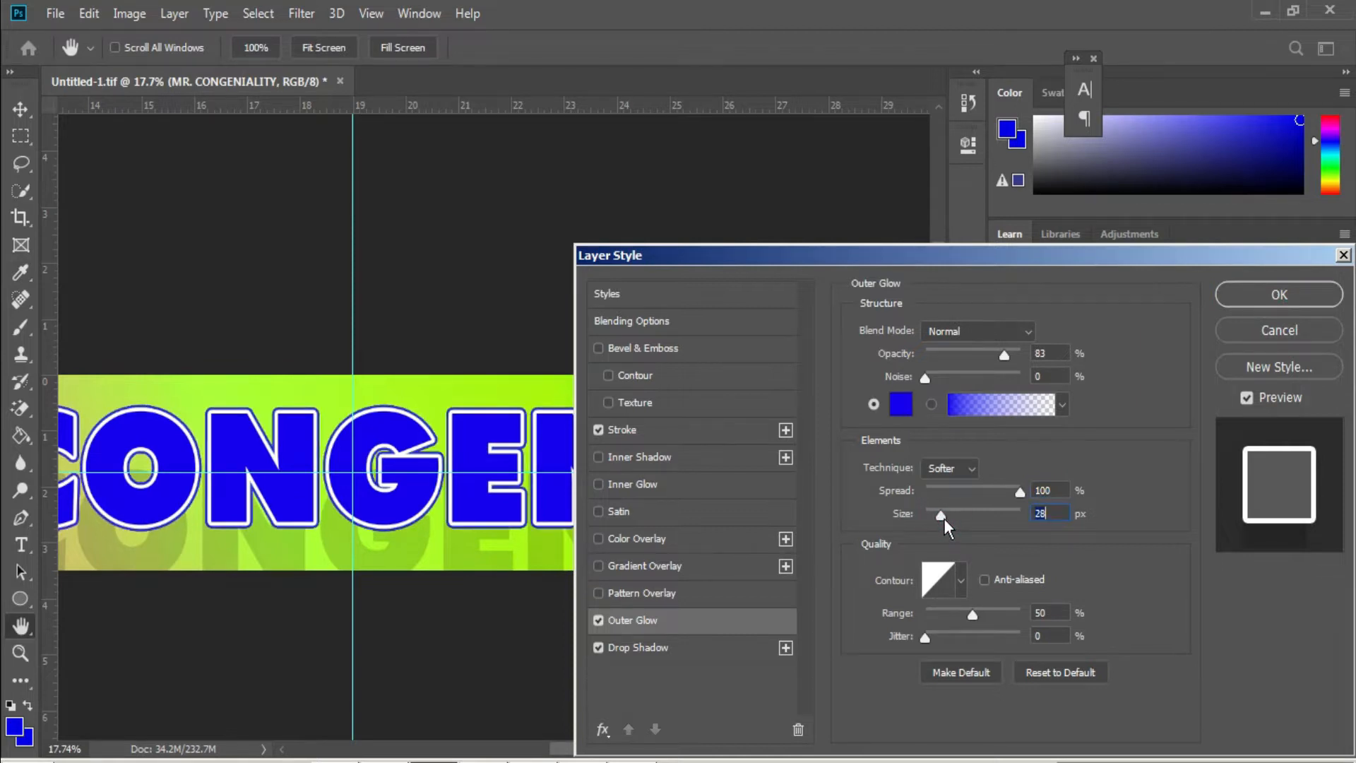
left_click(948, 469)
Step: Switch the title's stroke fill to a gradient, compare several presets and apply the orange, yellow, orange one
left_click(624, 429)
left_click(941, 450)
left_click(945, 465)
left_click(1013, 487)
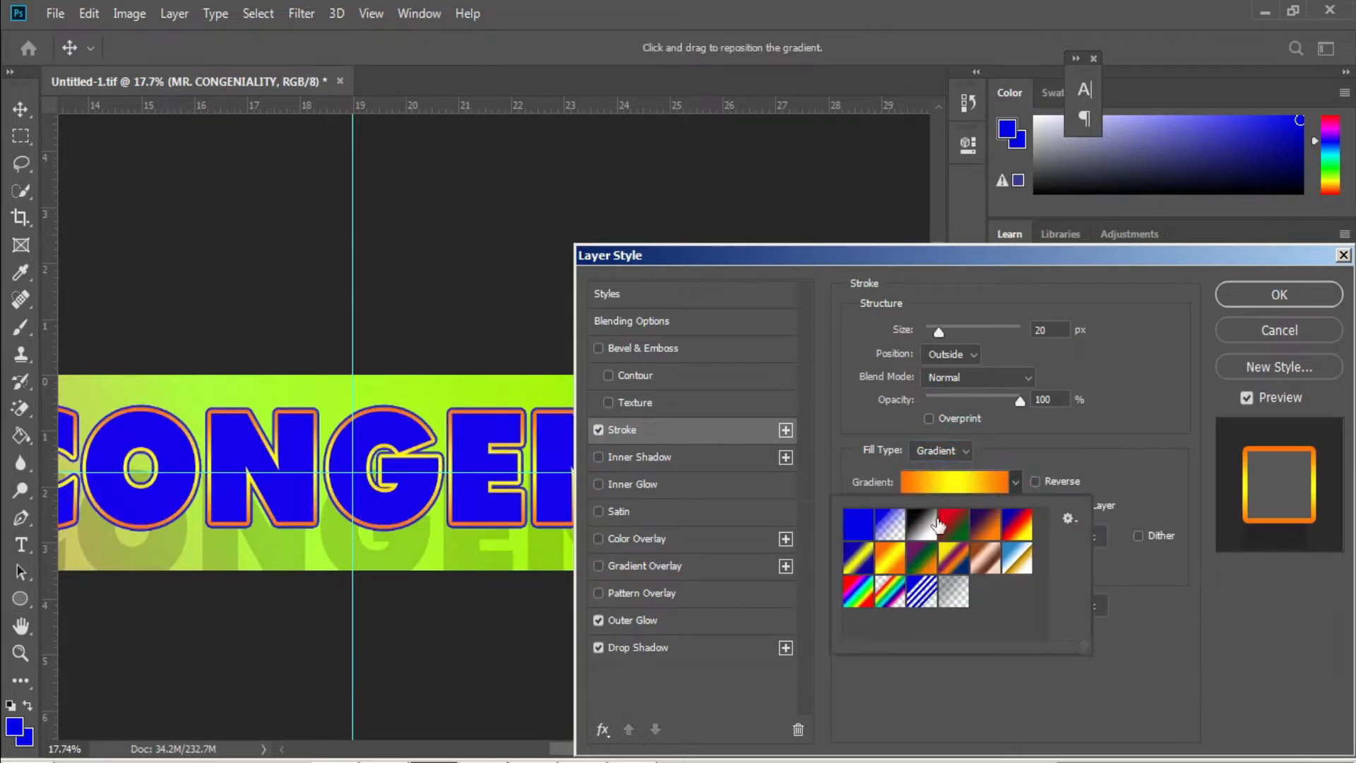
left_click(922, 528)
left_click(954, 524)
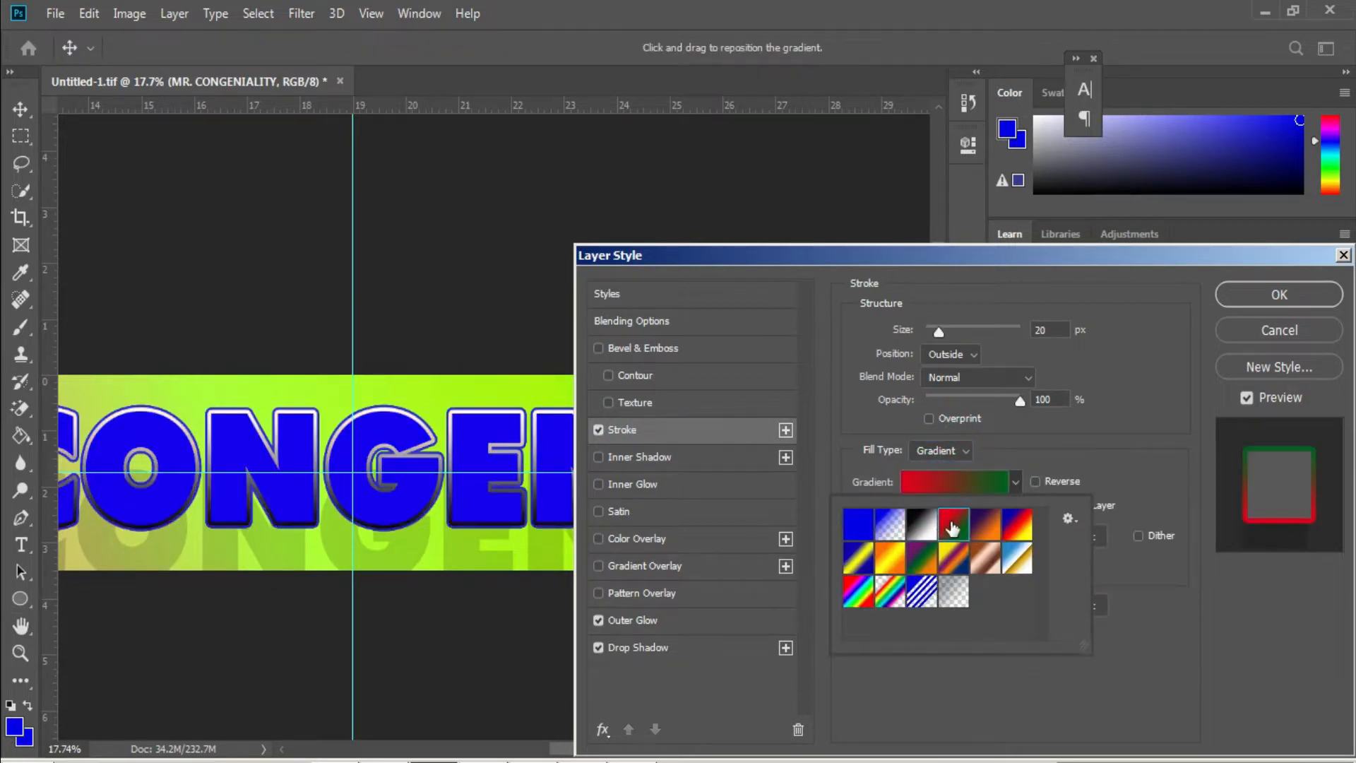
left_click(983, 523)
left_click(1017, 558)
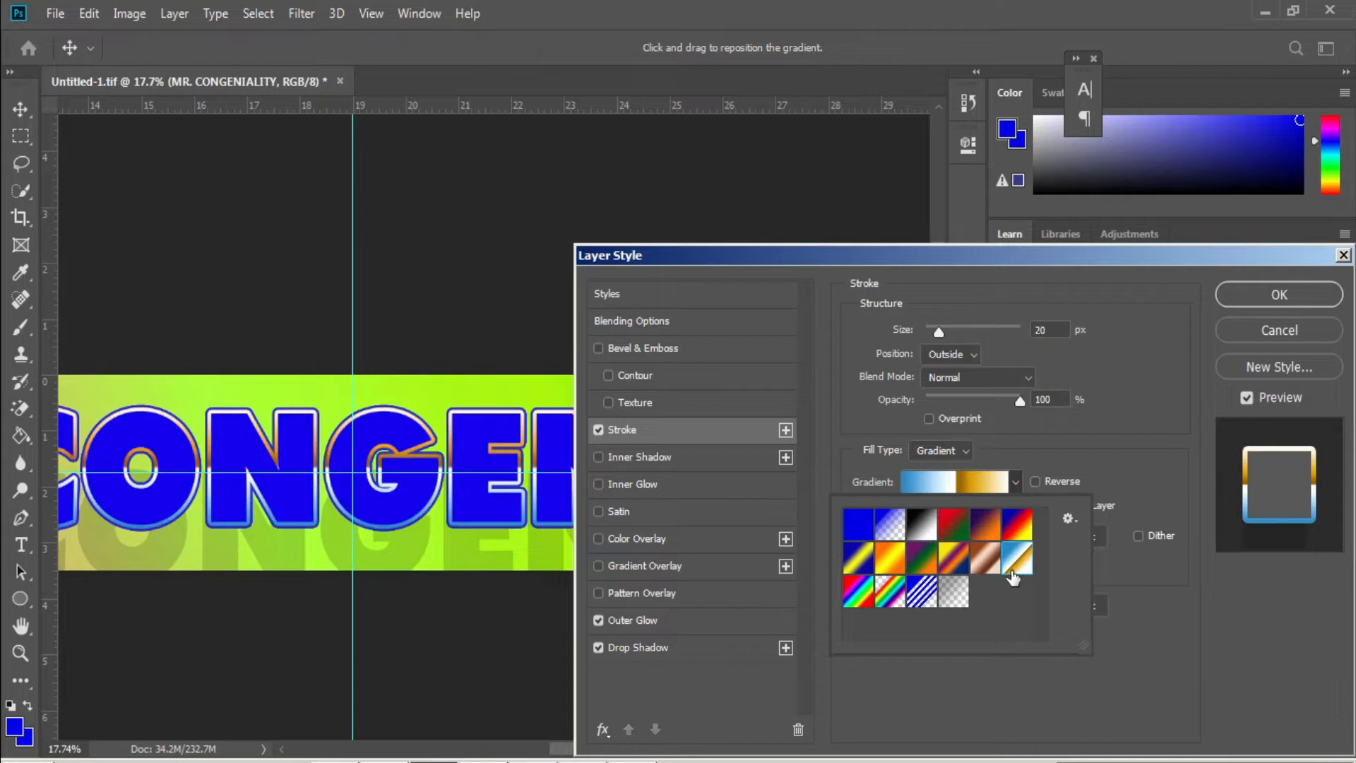
left_click(928, 569)
left_click(880, 563)
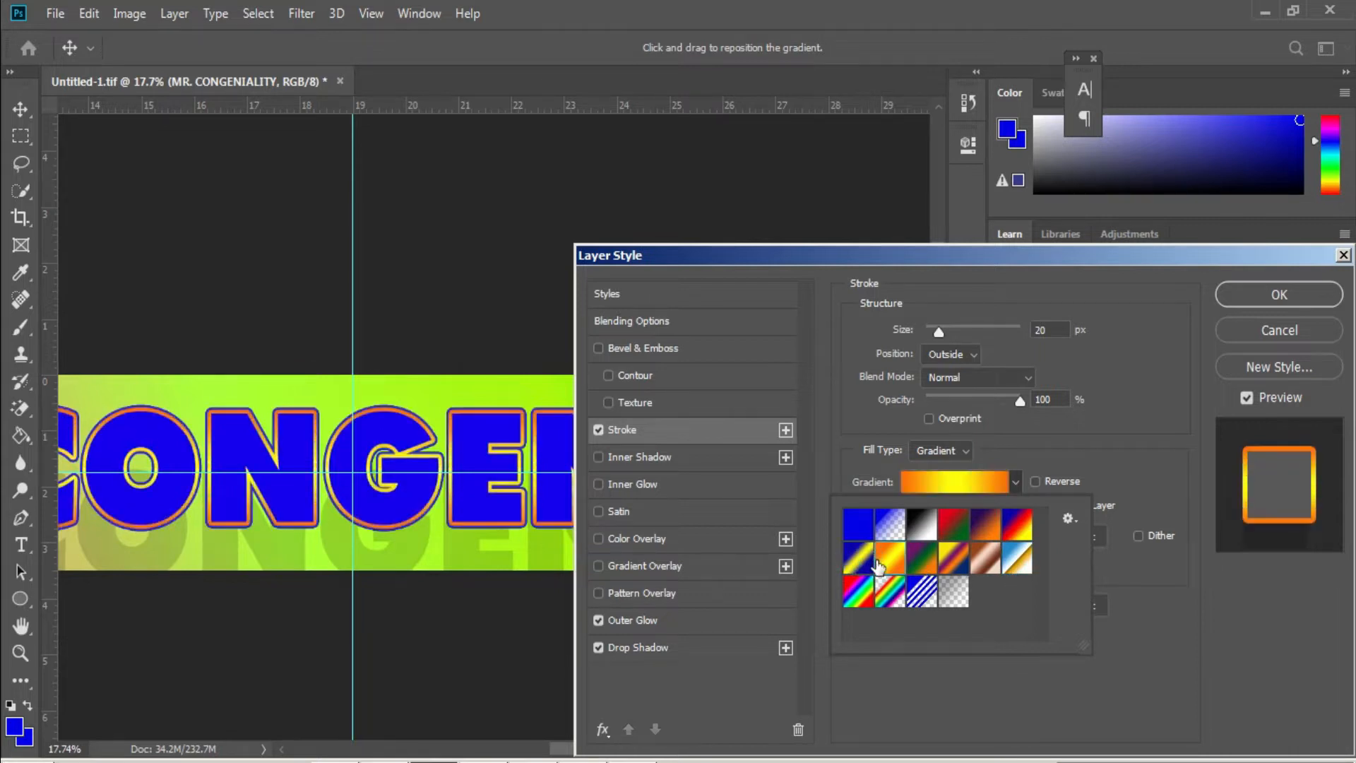
left_click(1269, 297)
scroll(762, 511, "down", 9)
scroll(760, 510, "up", 3)
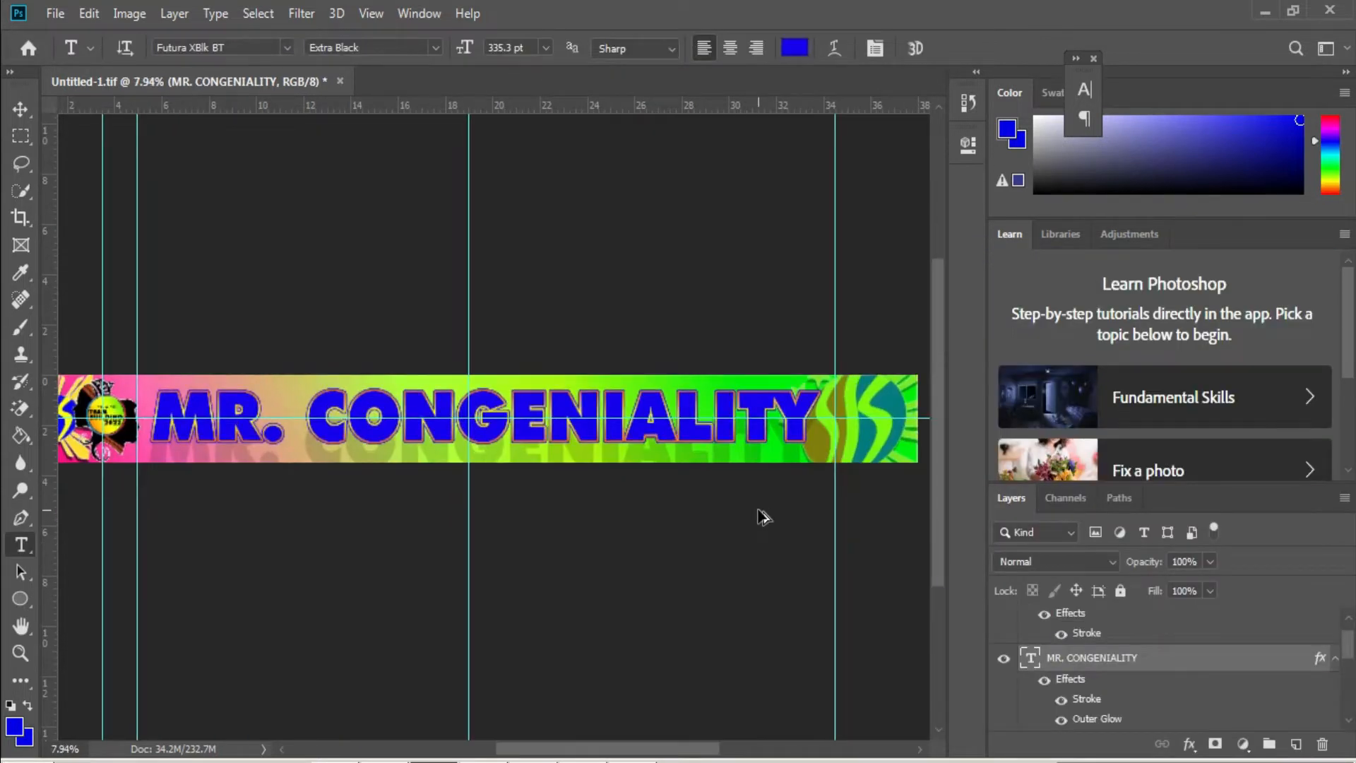
scroll(848, 521, "down", 4)
scroll(635, 502, "up", 3)
scroll(661, 441, "down", 1)
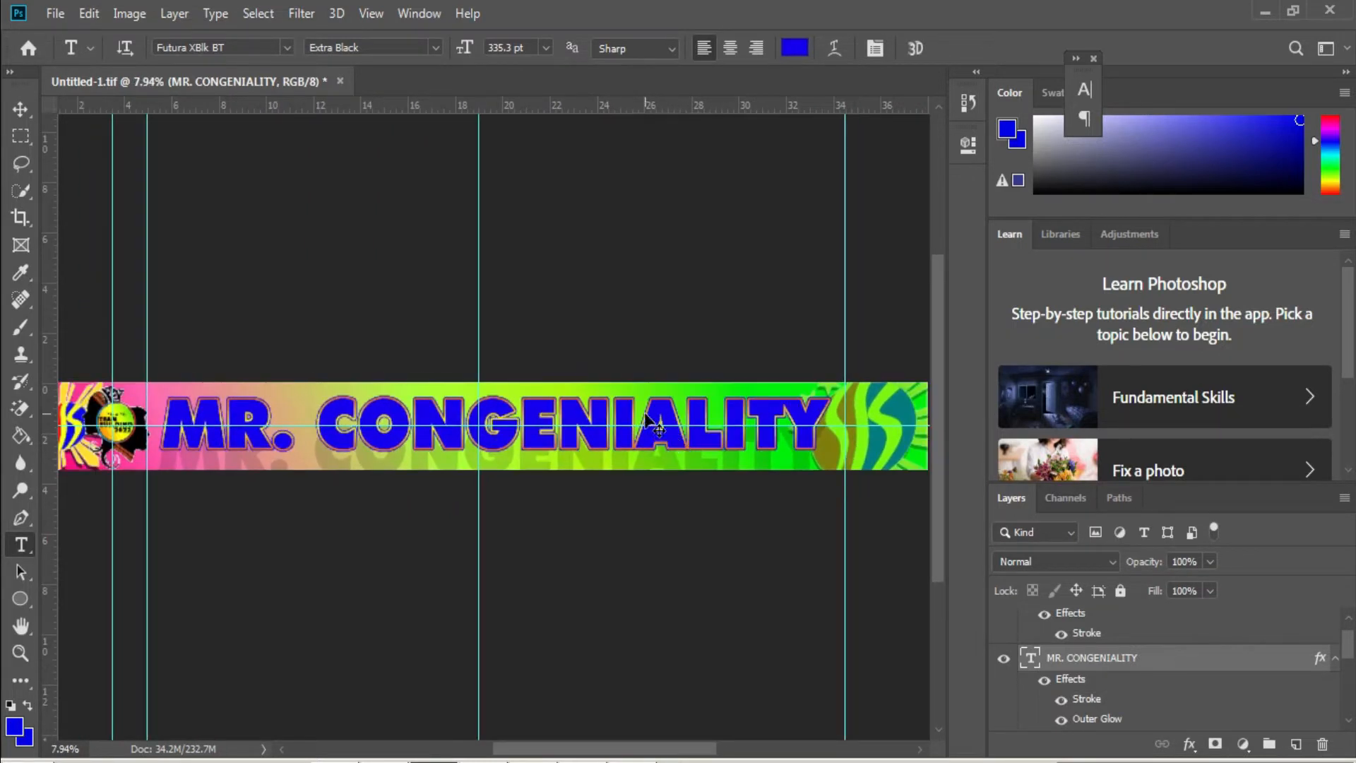
Step: Save the sash as a layered TIFF named MR CONGENIALITY on the Desktop with no image compression
key("ctrl+shift+s")
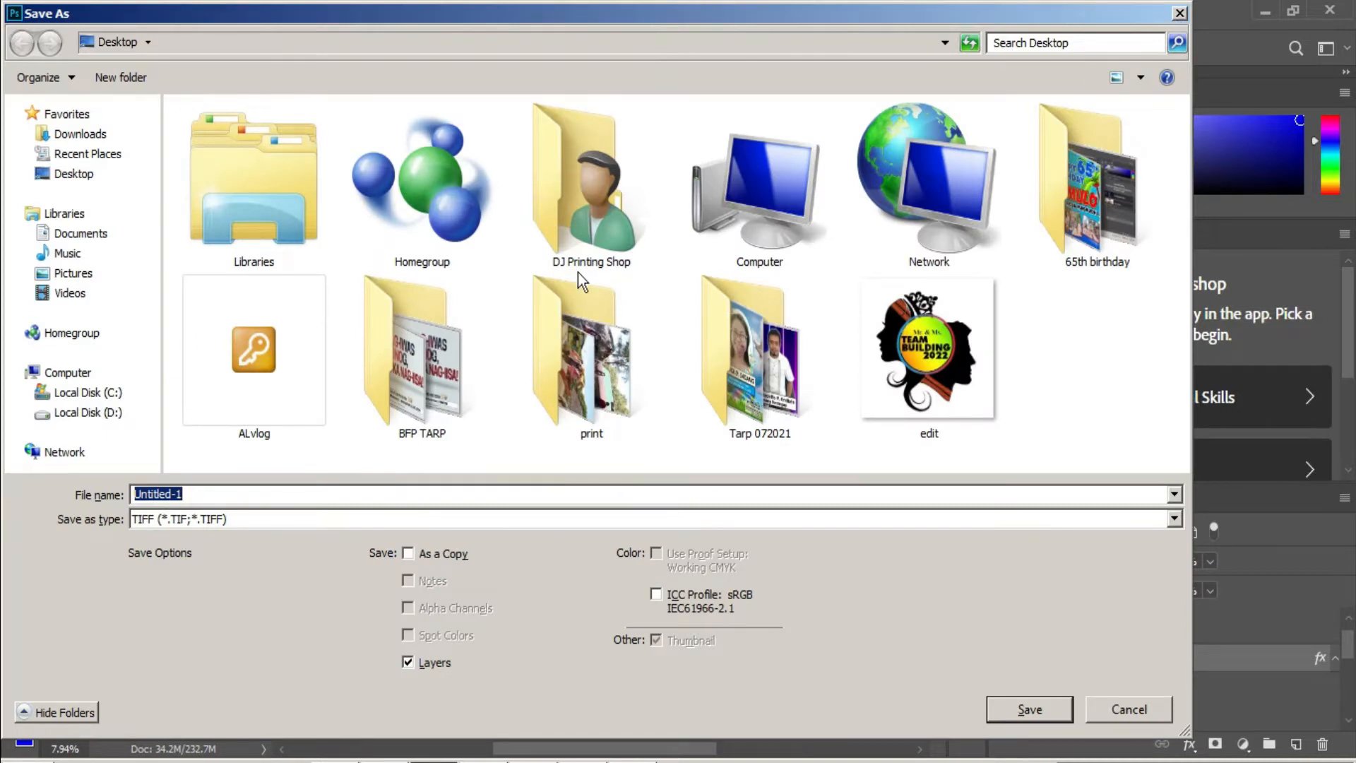
type("MR CONGENIALITY")
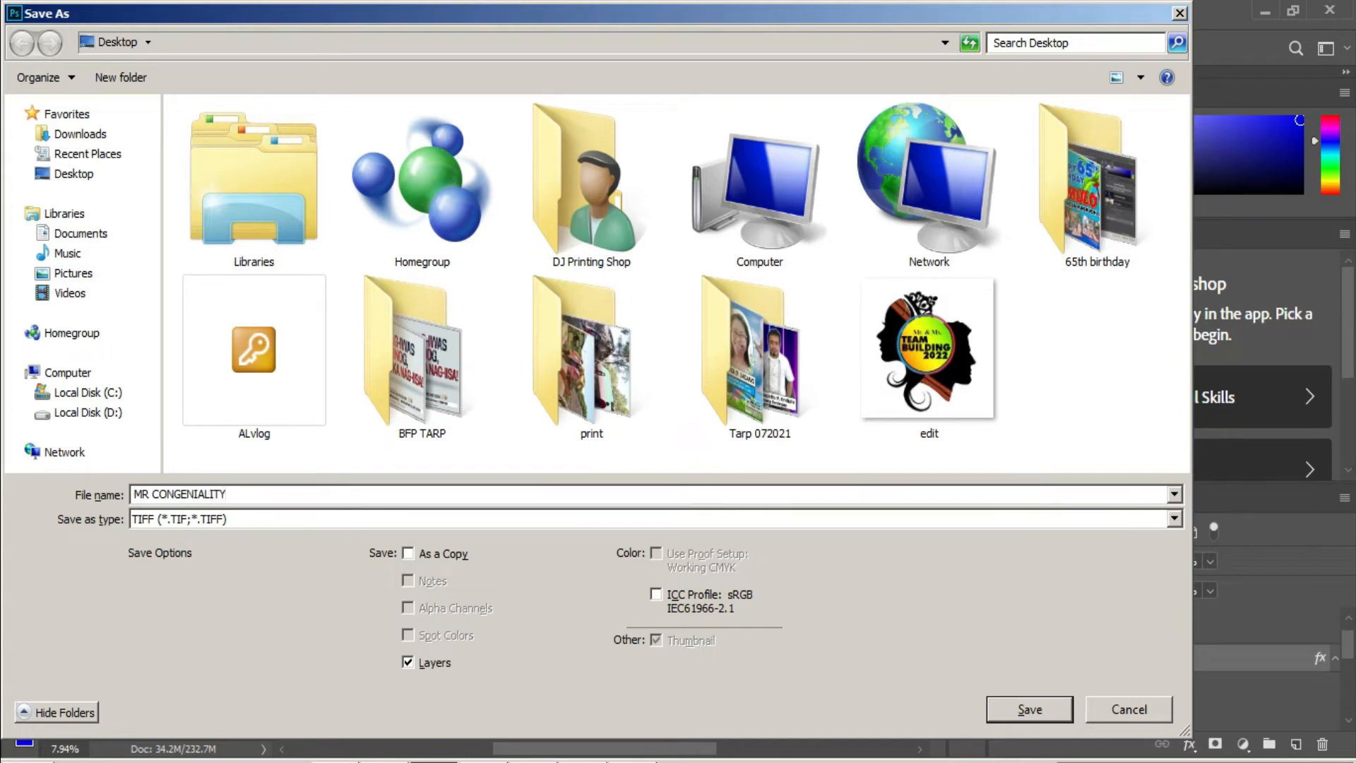
left_click(1008, 717)
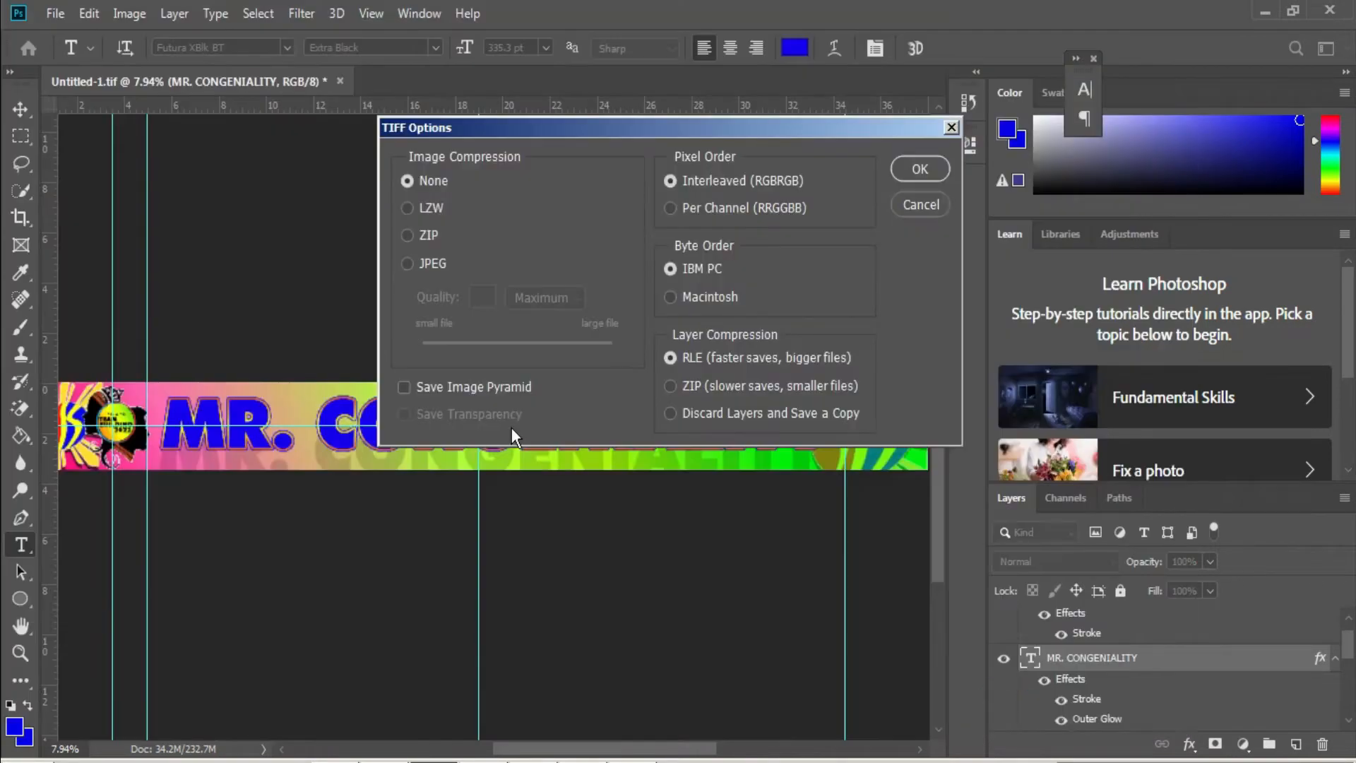
left_click(920, 169)
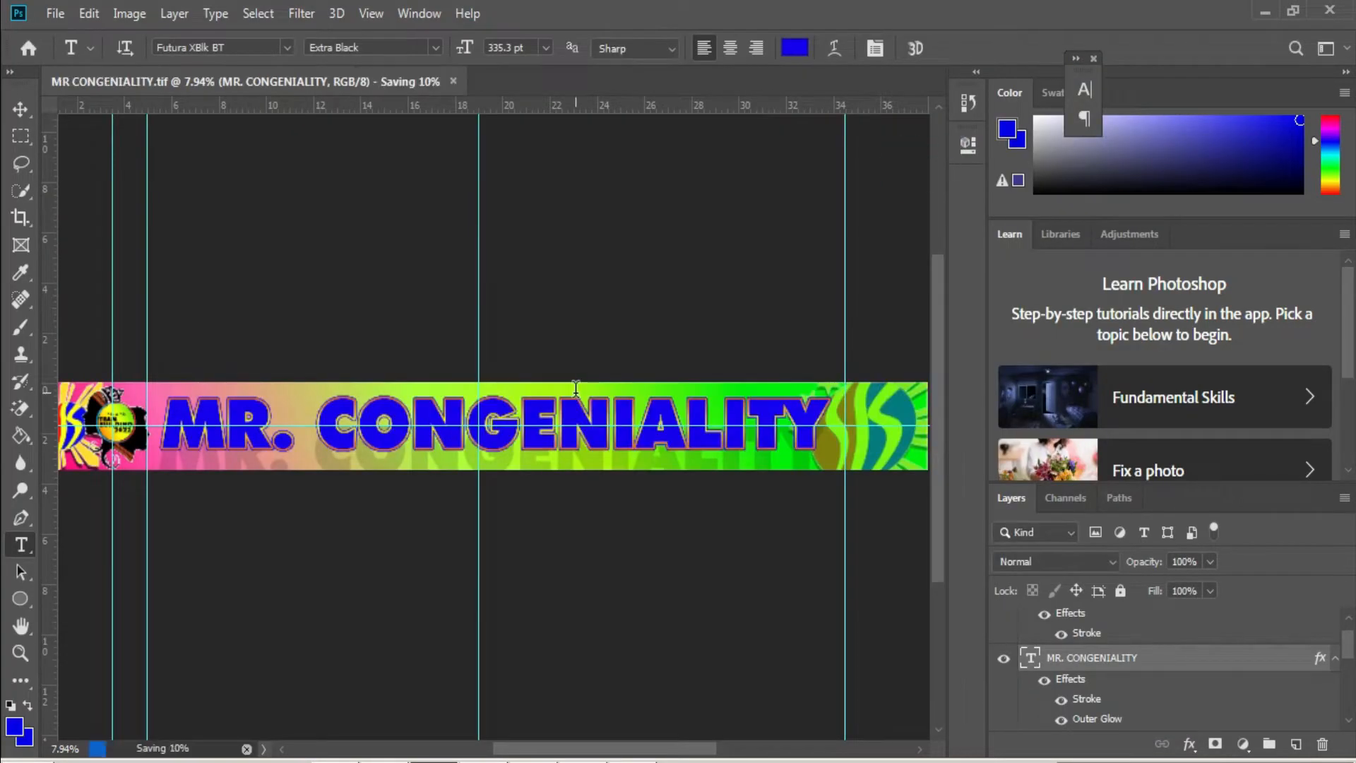
Step: Change the award title text to MS. CONGENIALITY
left_click(249, 436)
key("shift+Left")
type("S")
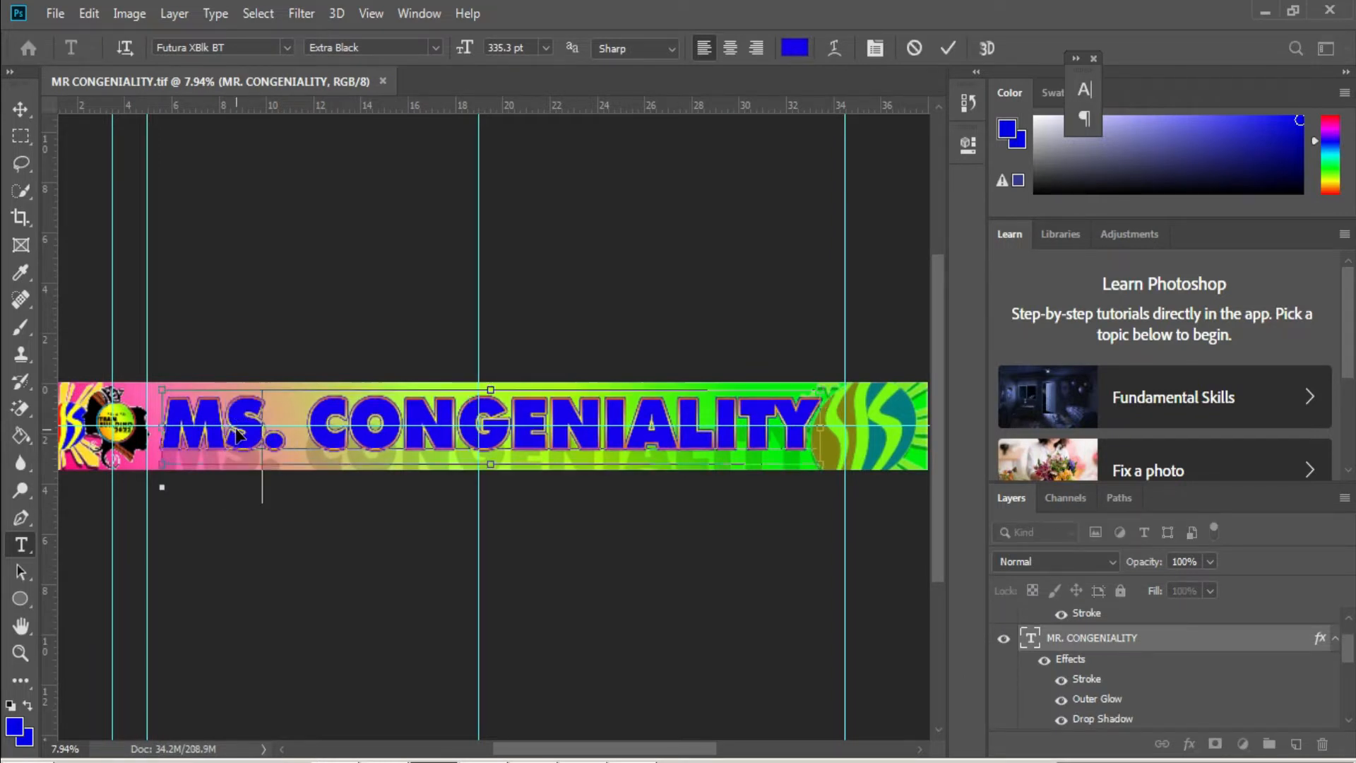
key("ctrl+Return")
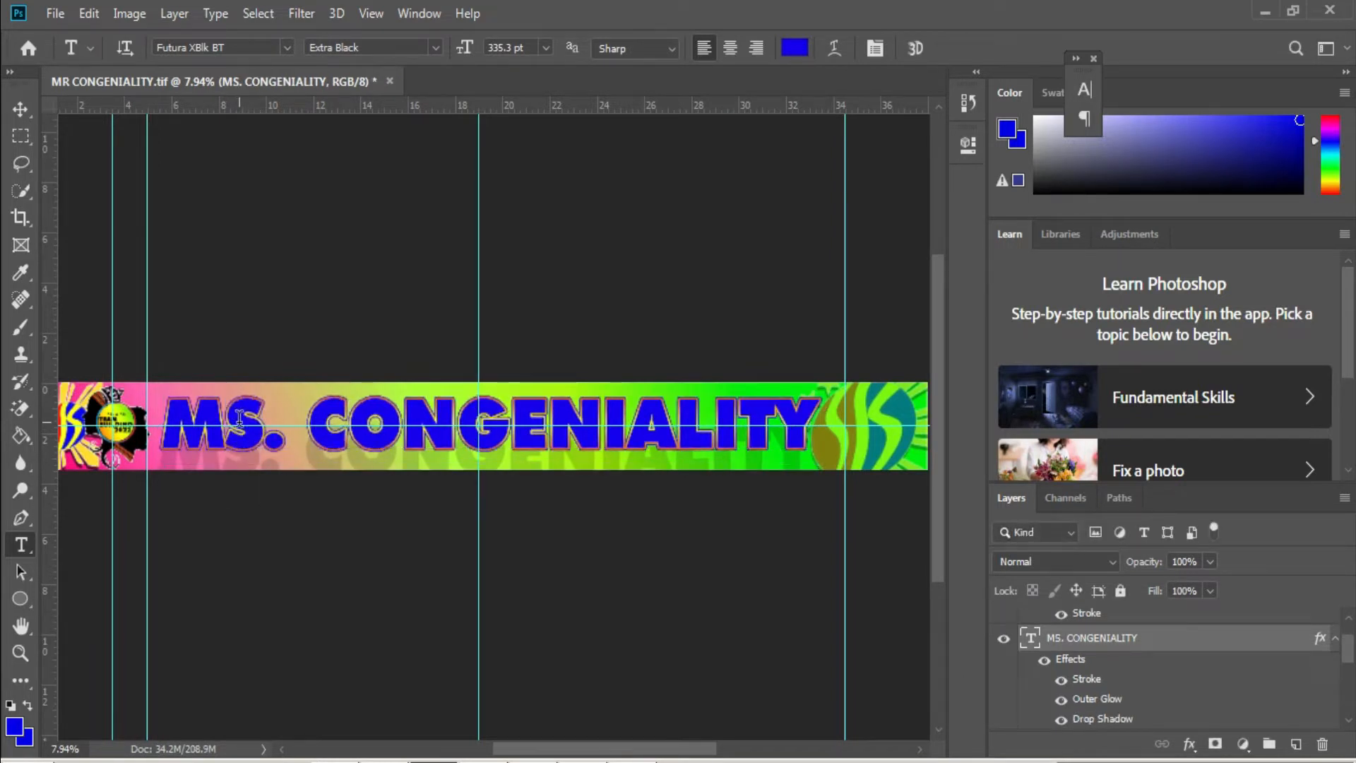
Step: Nudge the MS. CONGENIALITY title slightly to the right with Free Transform
key("v")
key("ctrl+t")
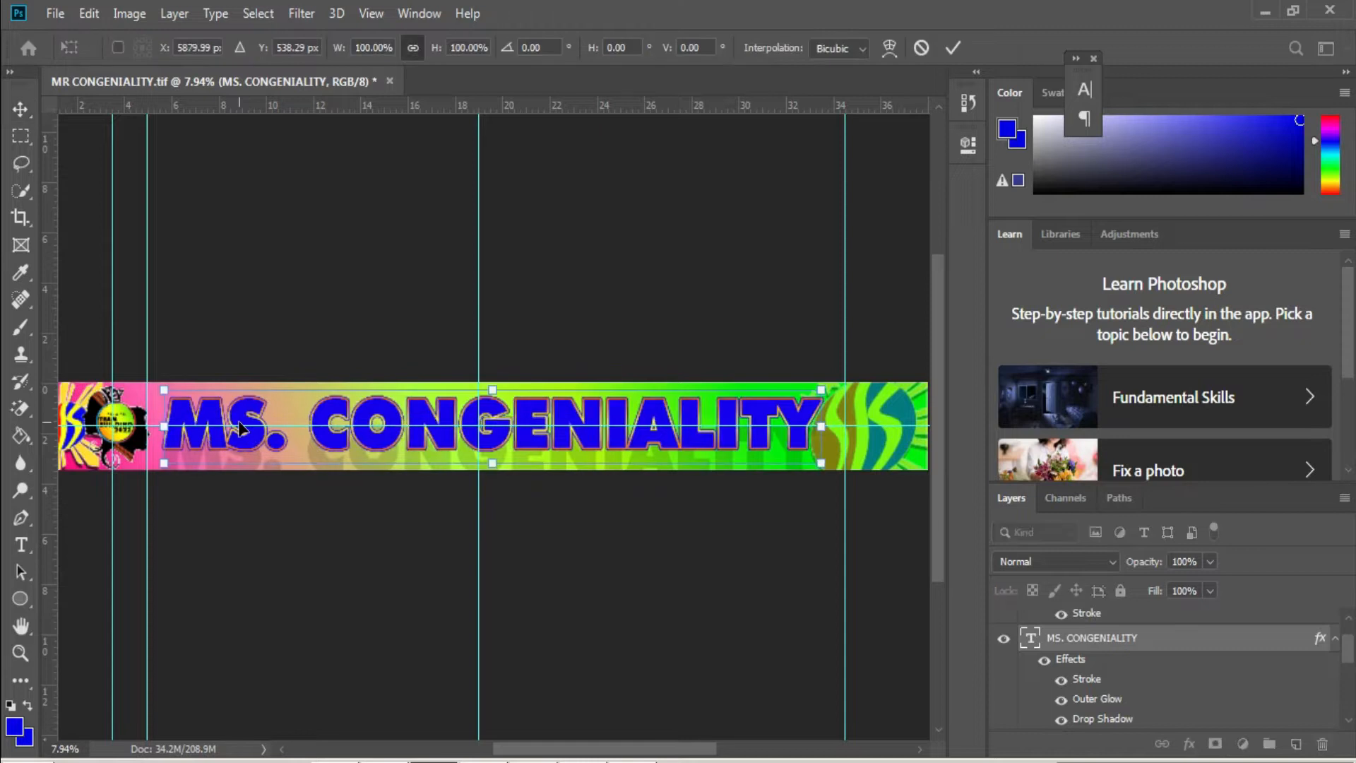
key("Right")
key("Right")
key("Right")
key("Right")
key("Return")
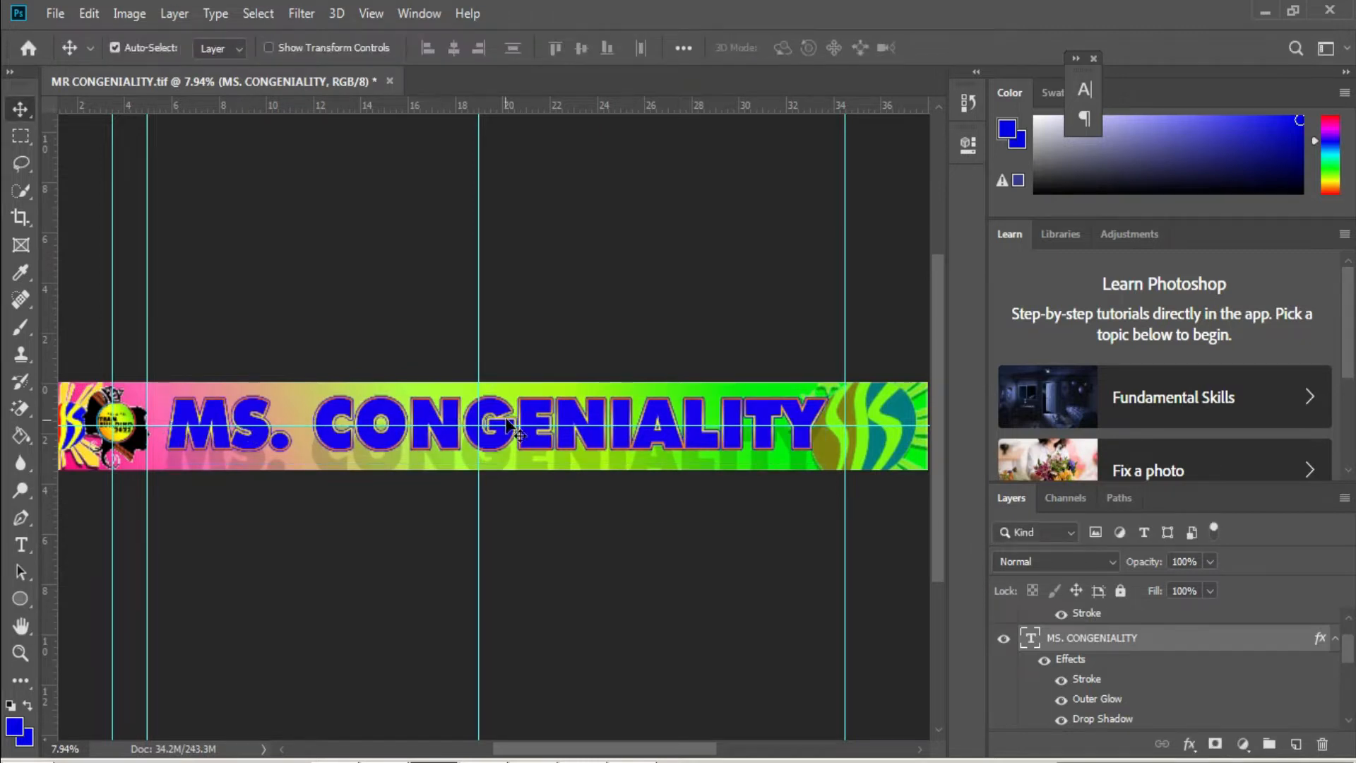
Step: Recolour the whole MS. CONGENIALITY text to a bright pinkish red
key("t")
left_click(509, 425)
key("ctrl+a")
left_click(795, 48)
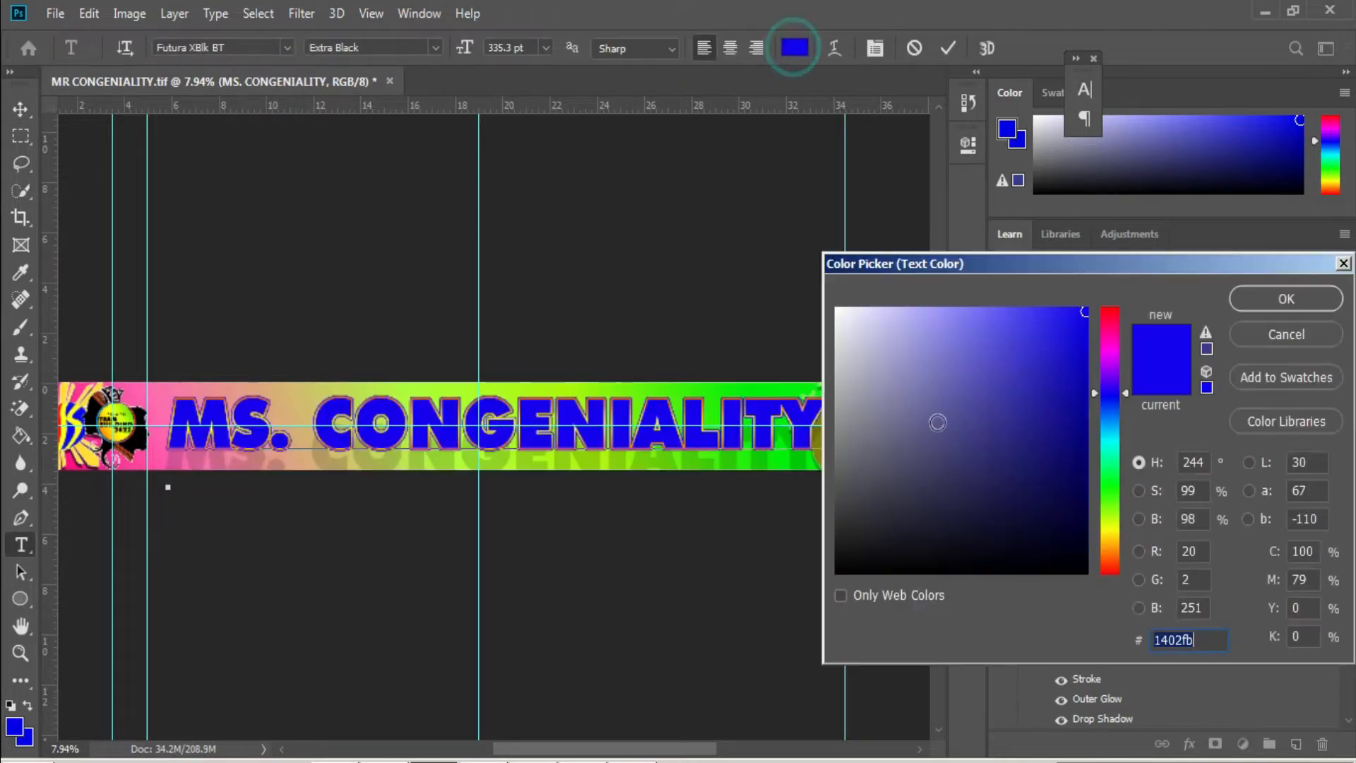
left_click(1108, 311)
mouse_move(1107, 311)
left_mouse_down()
mouse_move(1109, 344)
mouse_move(1109, 325)
left_mouse_up()
left_click(1307, 297)
scroll(832, 399, "up", 4)
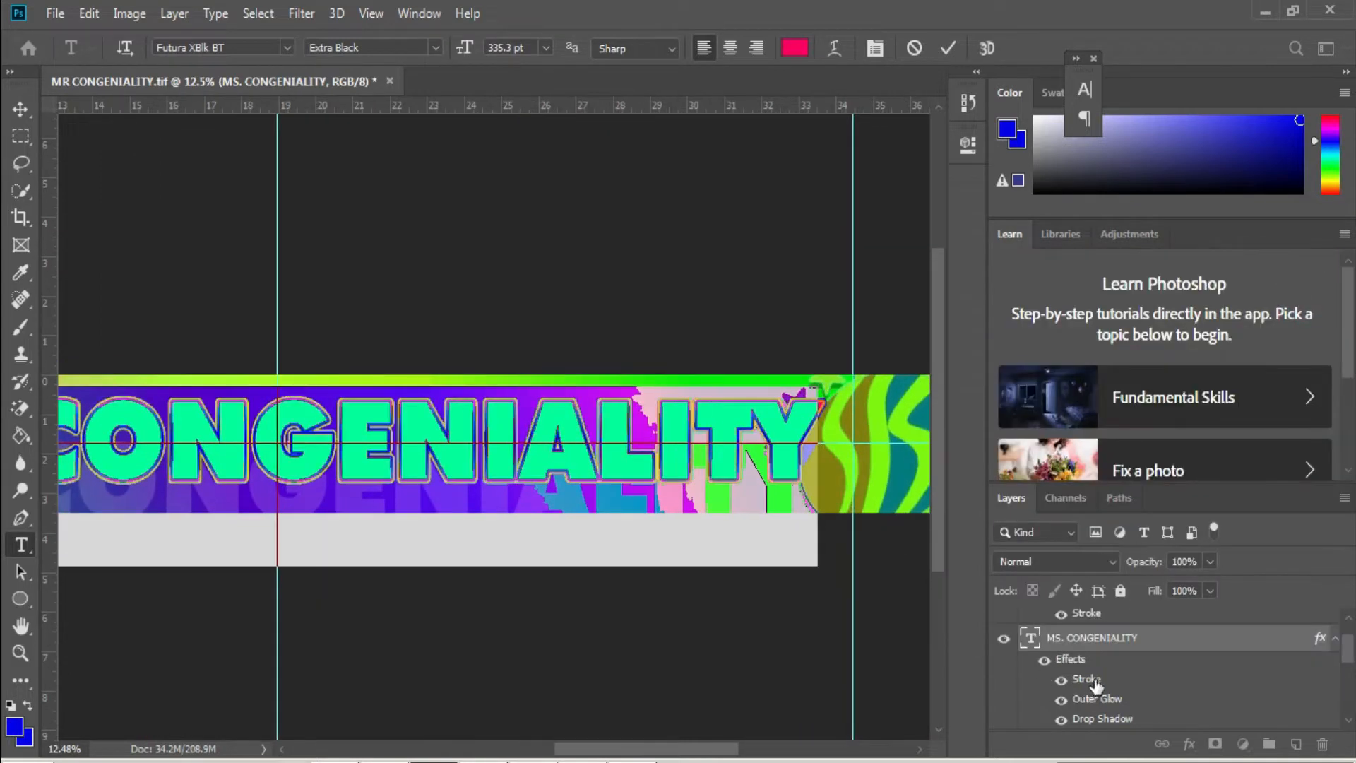
Step: Try several gradient presets on the title's stroke and set its fill type to solid white colour
double_click(1086, 679)
left_click(1015, 482)
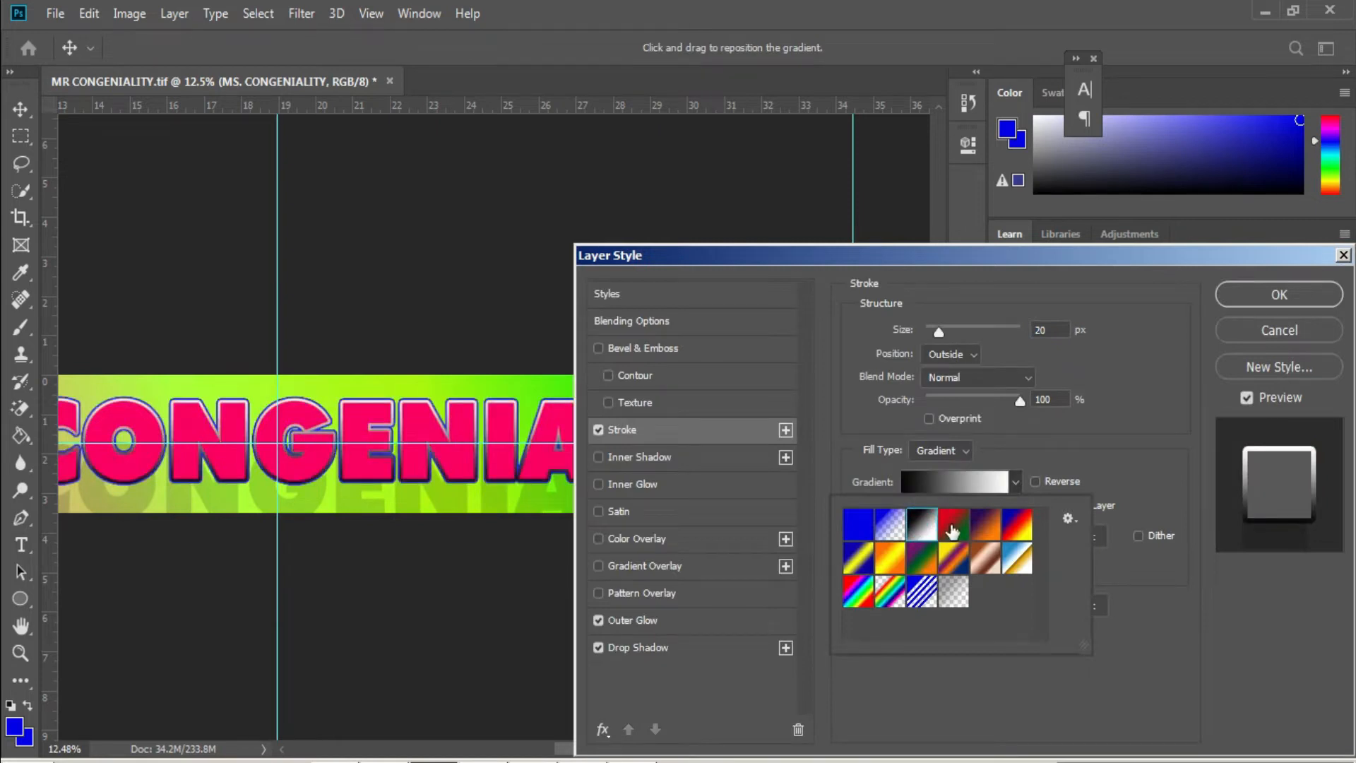
left_click(952, 531)
left_click(860, 592)
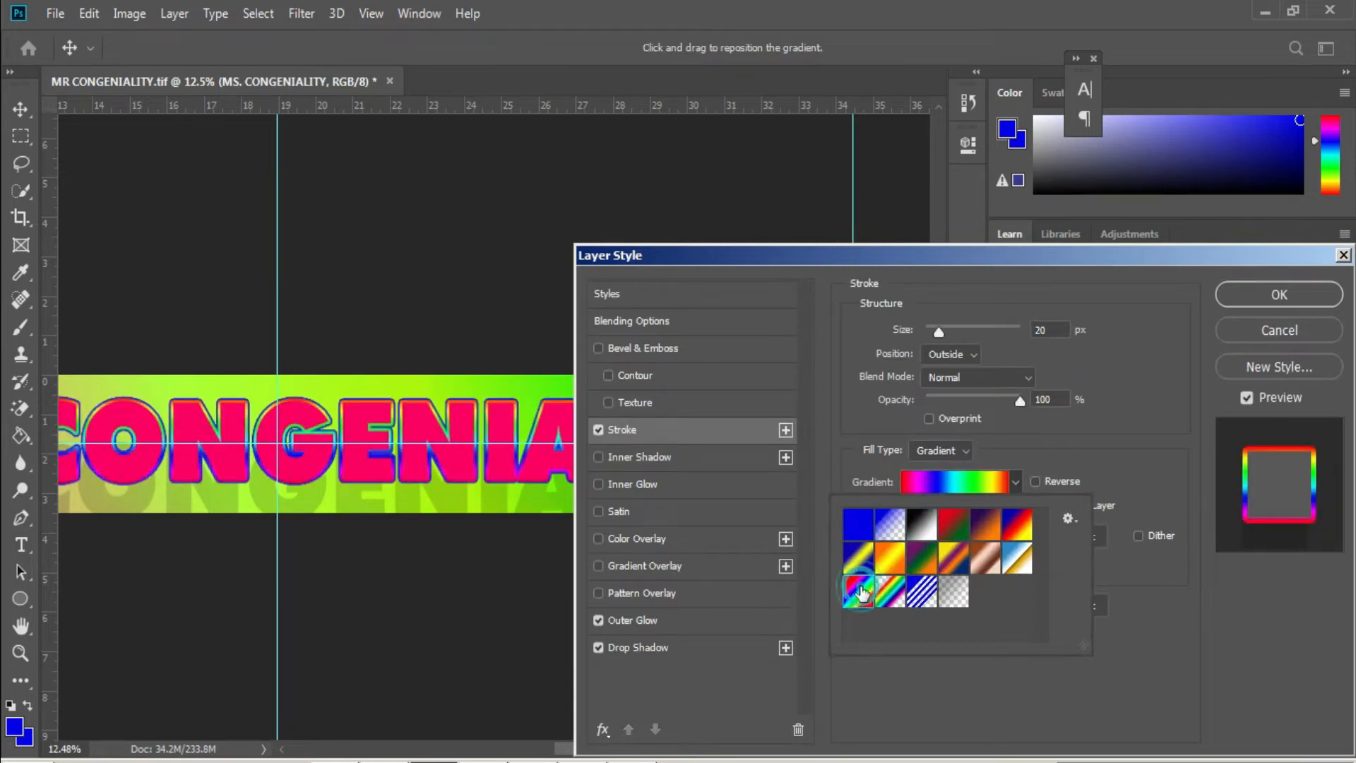
left_click(890, 563)
left_click(943, 450)
left_click(947, 441)
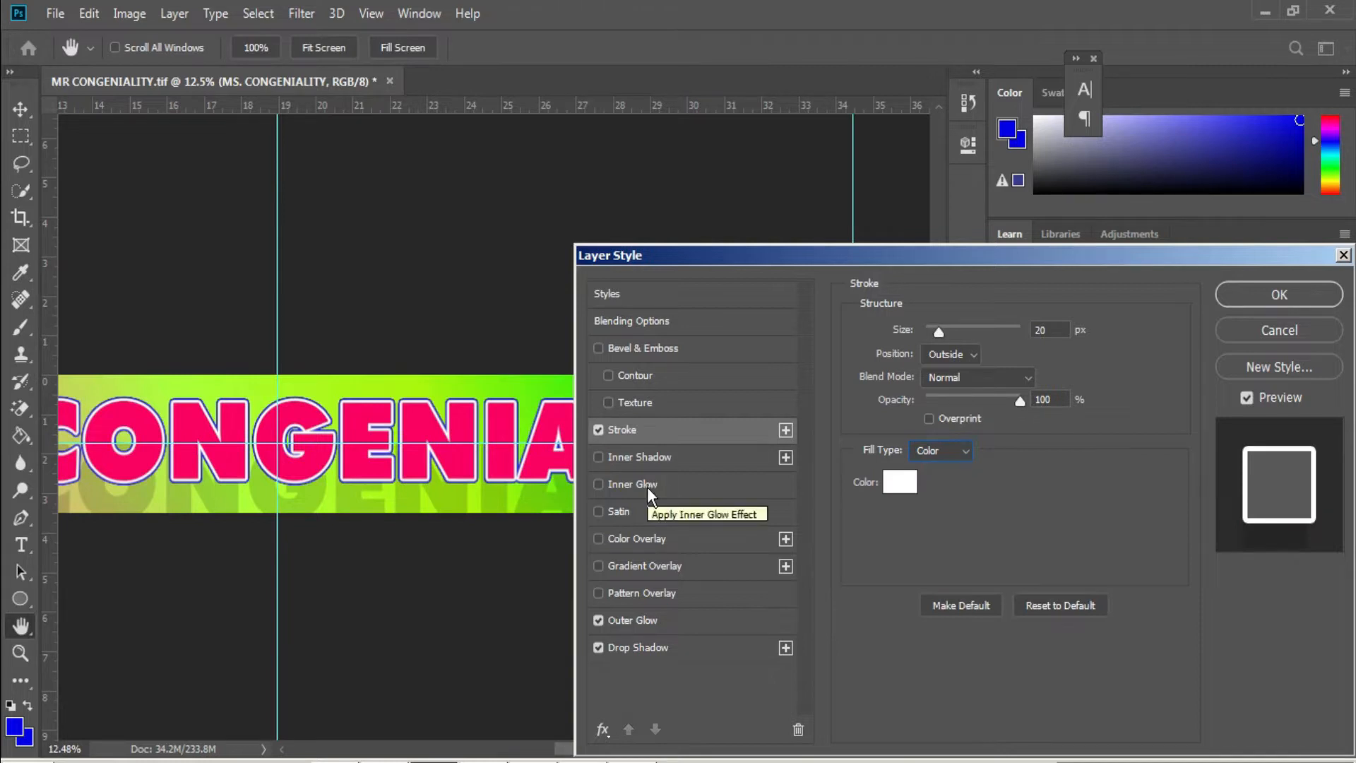
Step: Change the title's outer glow colour to black and apply the layer style
left_click(633, 620)
left_click(907, 412)
left_click(1277, 295)
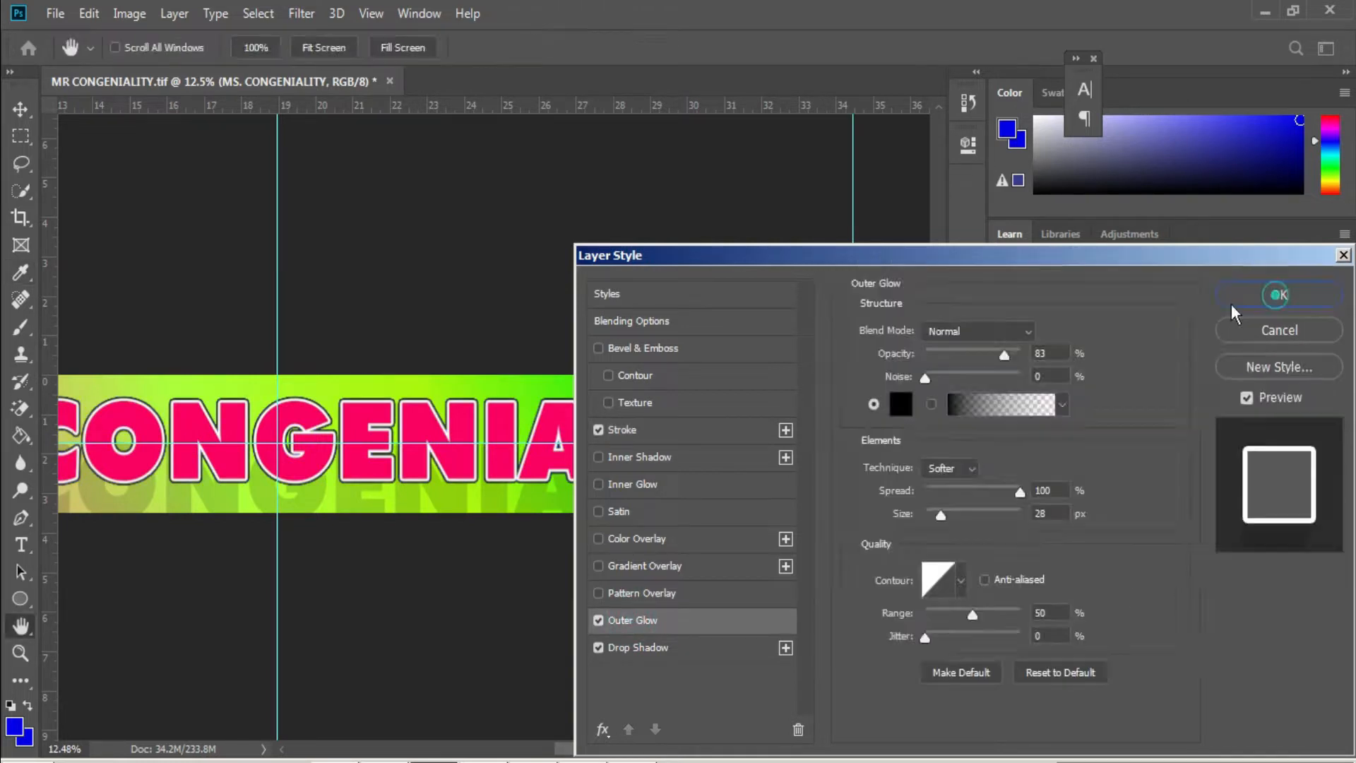
left_click(1270, 292)
scroll(717, 470, "down", 3)
scroll(718, 470, "up", 3)
scroll(718, 470, "down", 3)
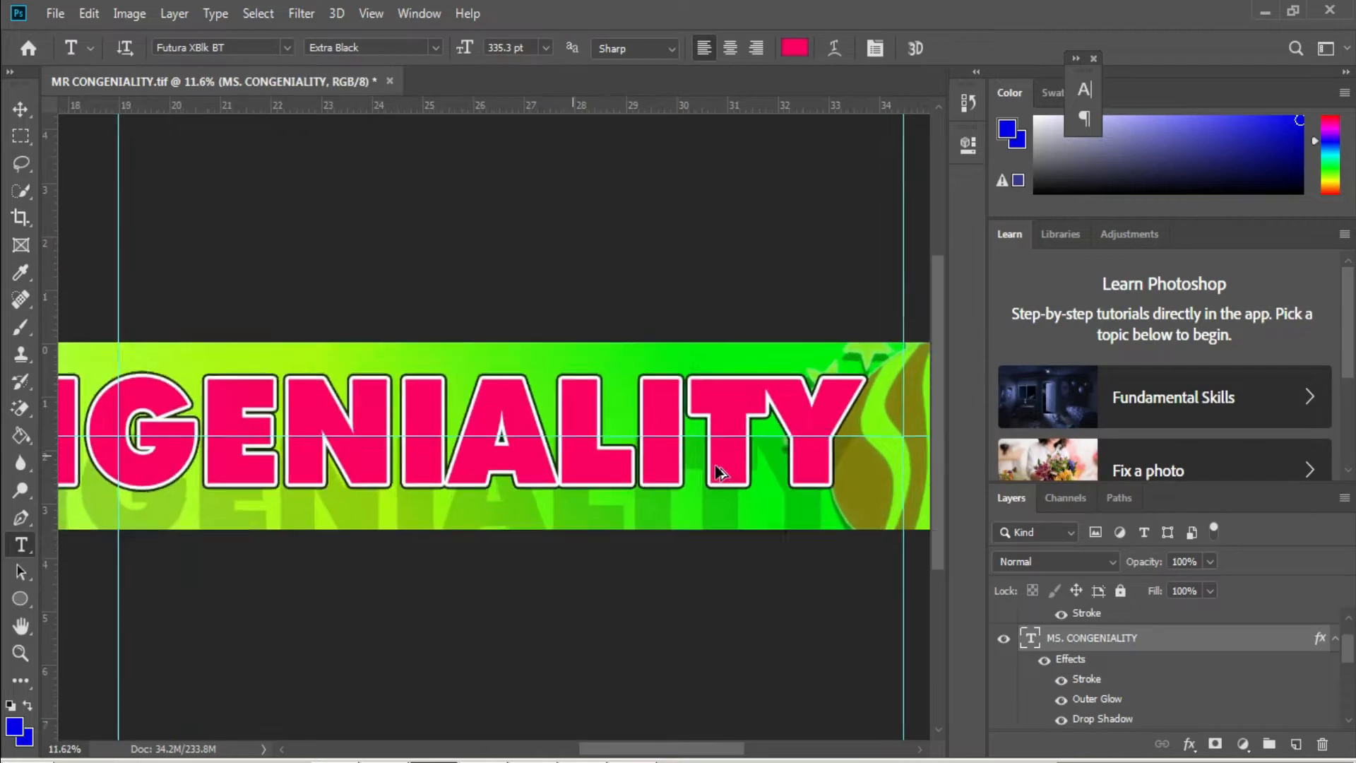
Step: Save a separate TIFF copy of the sash under the name MS CONGENIALITY
key("ctrl+shift+s")
left_click(149, 493)
key("BackSpace")
type("S")
key("Return")
key("Return")
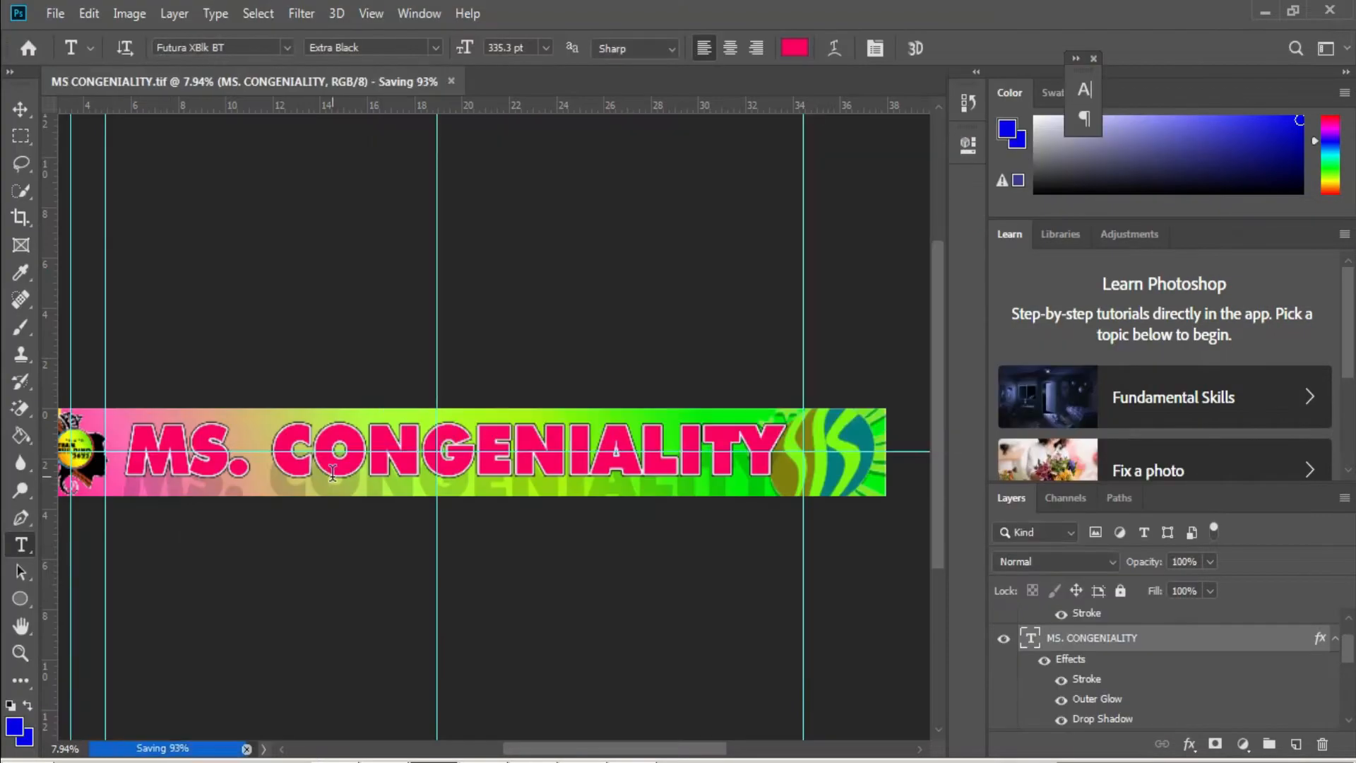
Step: Switch to the award list in Word and delete the finished entries above Face of the Night (Male)
key("alt+Tab")
left_click_drag(444, 291, 212, 245)
key("alt+Tab")
key("Delete")
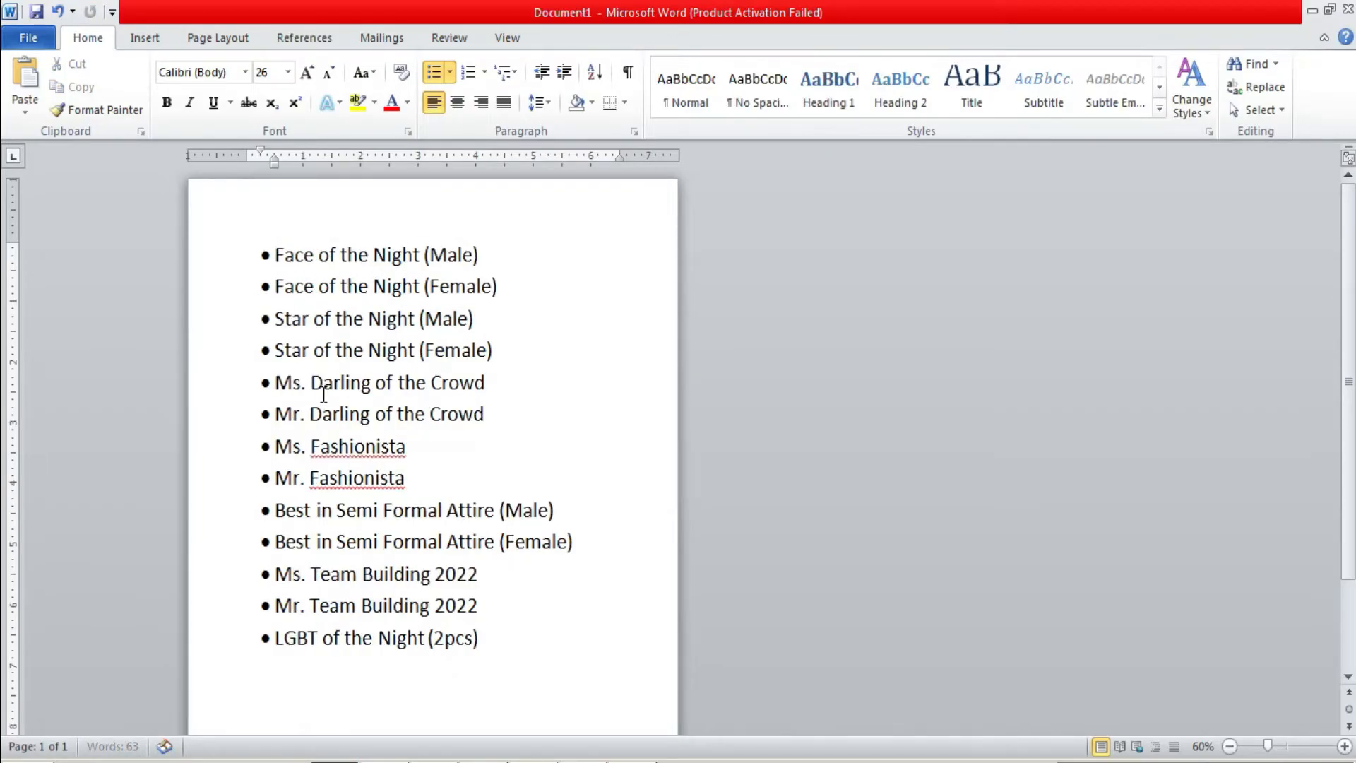
Step: Return to Photoshop and replace the award title text with FACE OF THE NIGHT
left_click(433, 762)
triple_click(370, 460)
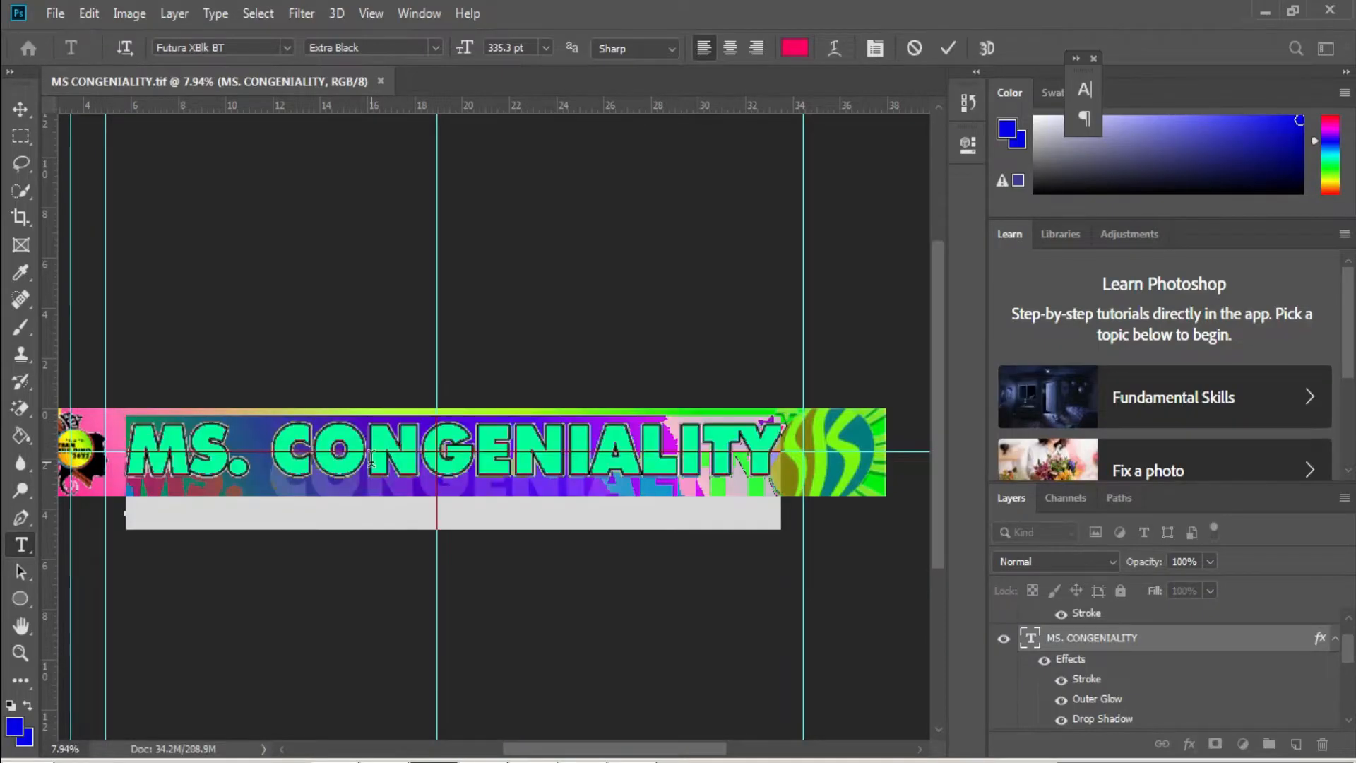
type("FACE OF THE NIG")
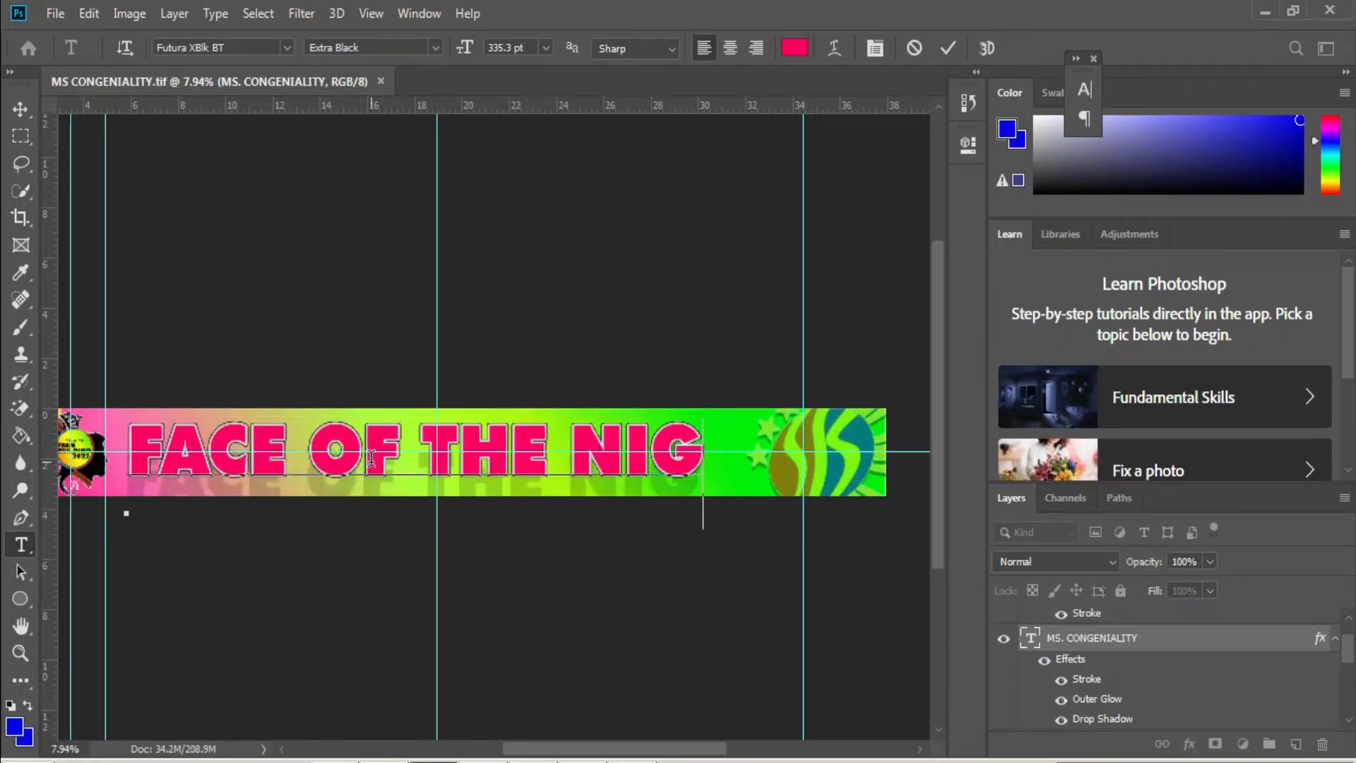
type("HT")
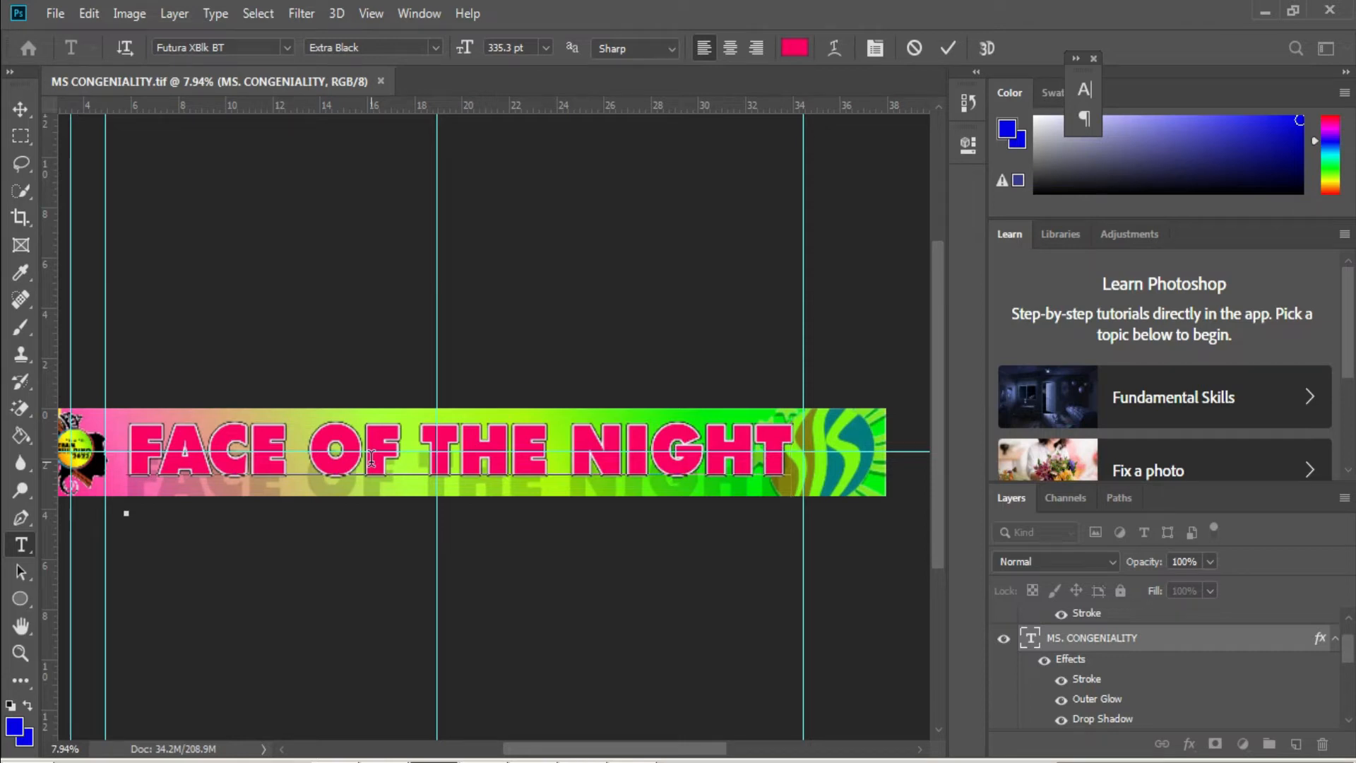
key("ctrl+Return")
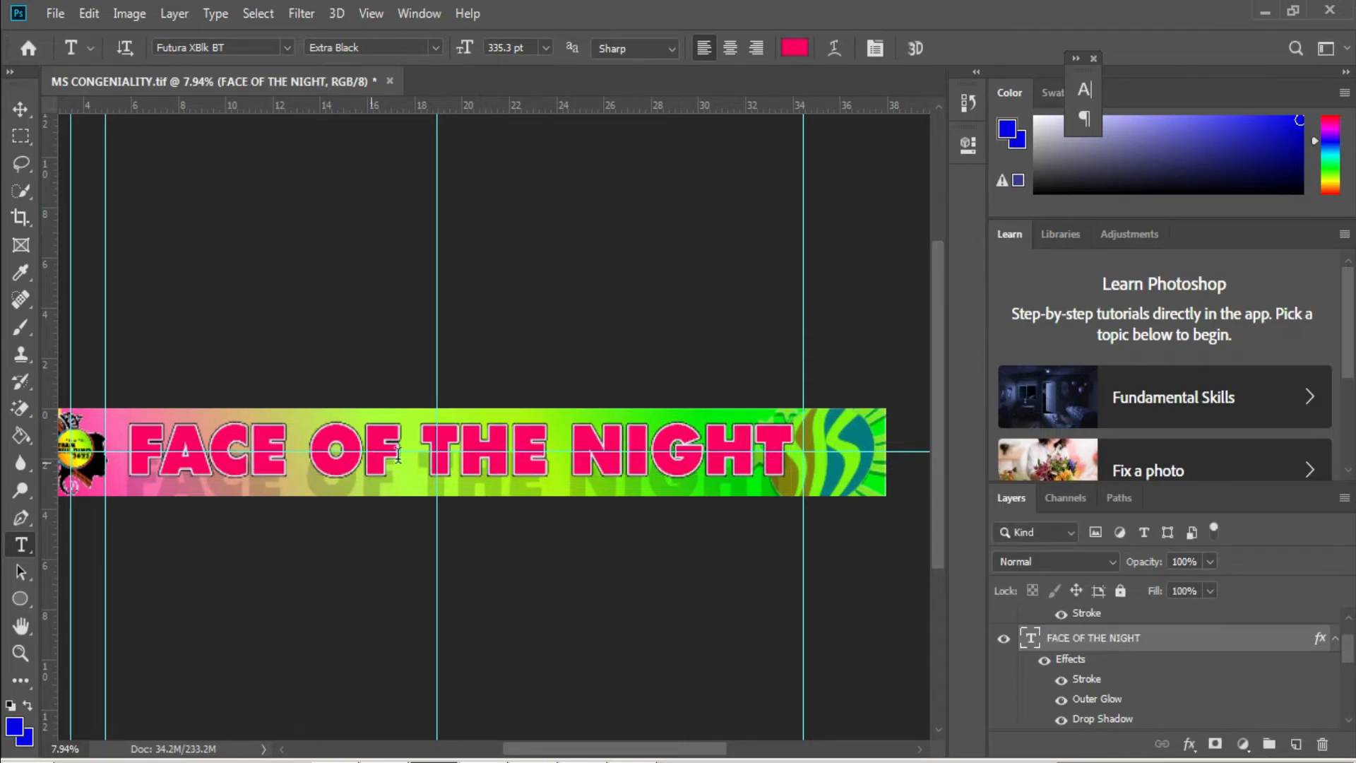
Step: Fine-tune the position of the FACE OF THE NIGHT title between the logos with Free Transform
left_click(571, 470)
key("ctrl+Return")
key("v")
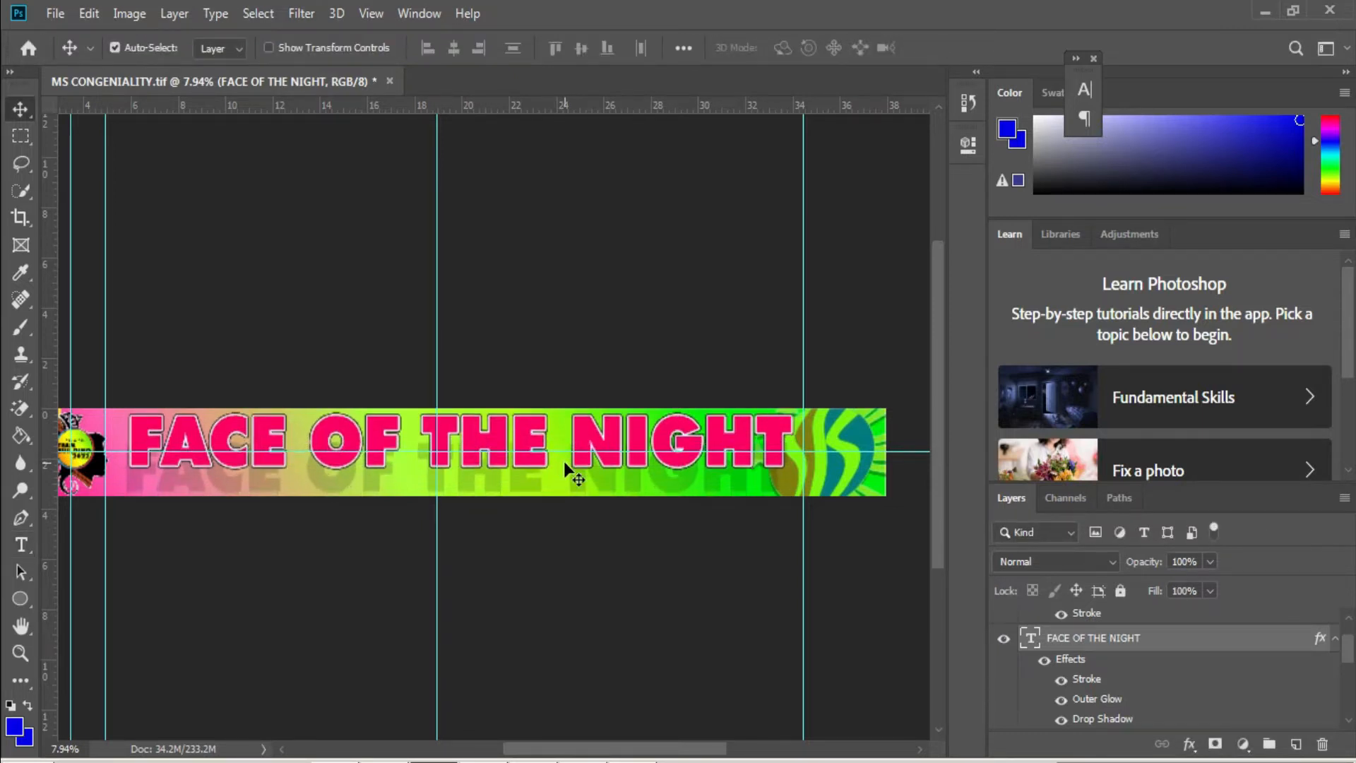
key("ctrl+t")
key("Left")
key("Down")
key("Down")
key("Down")
key("Up")
key("Up")
key("Up")
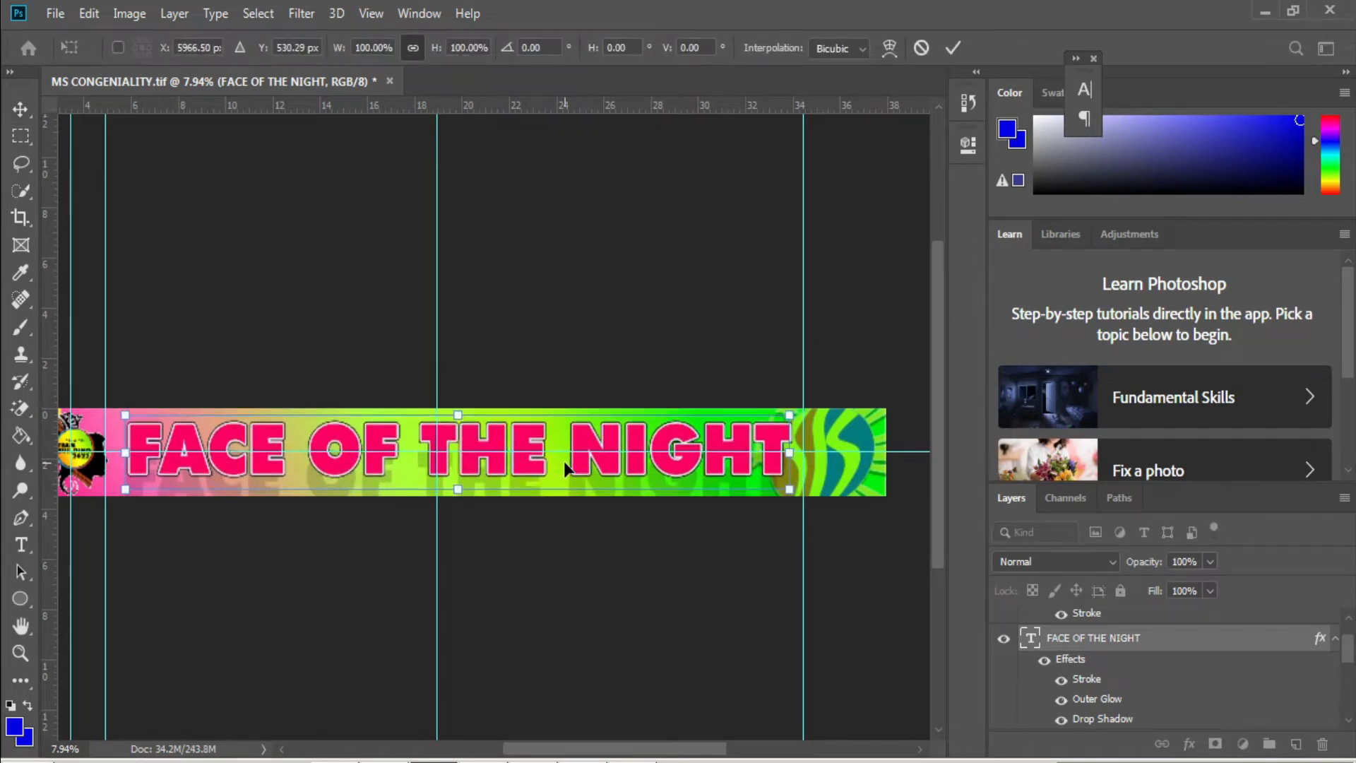
key("Return")
scroll(565, 460, "down", 3)
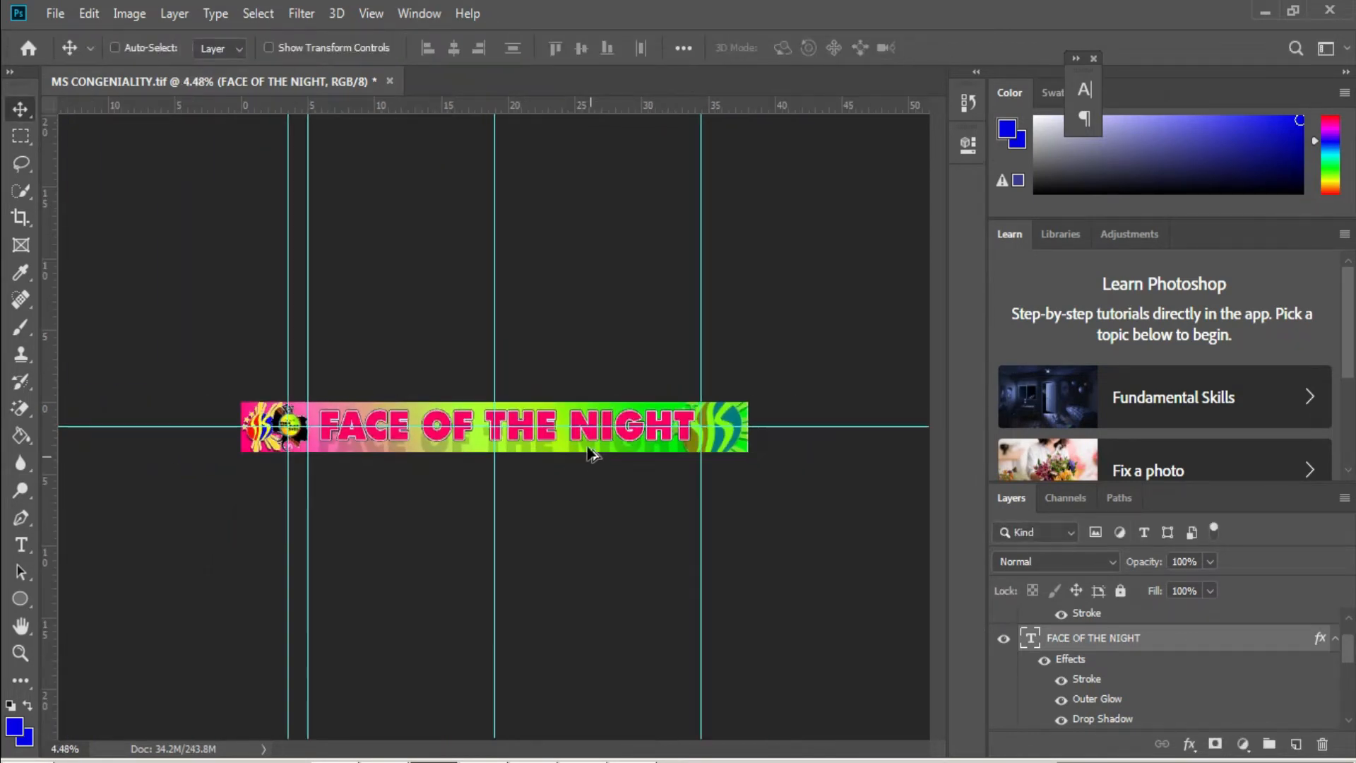
scroll(609, 398, "up", 3)
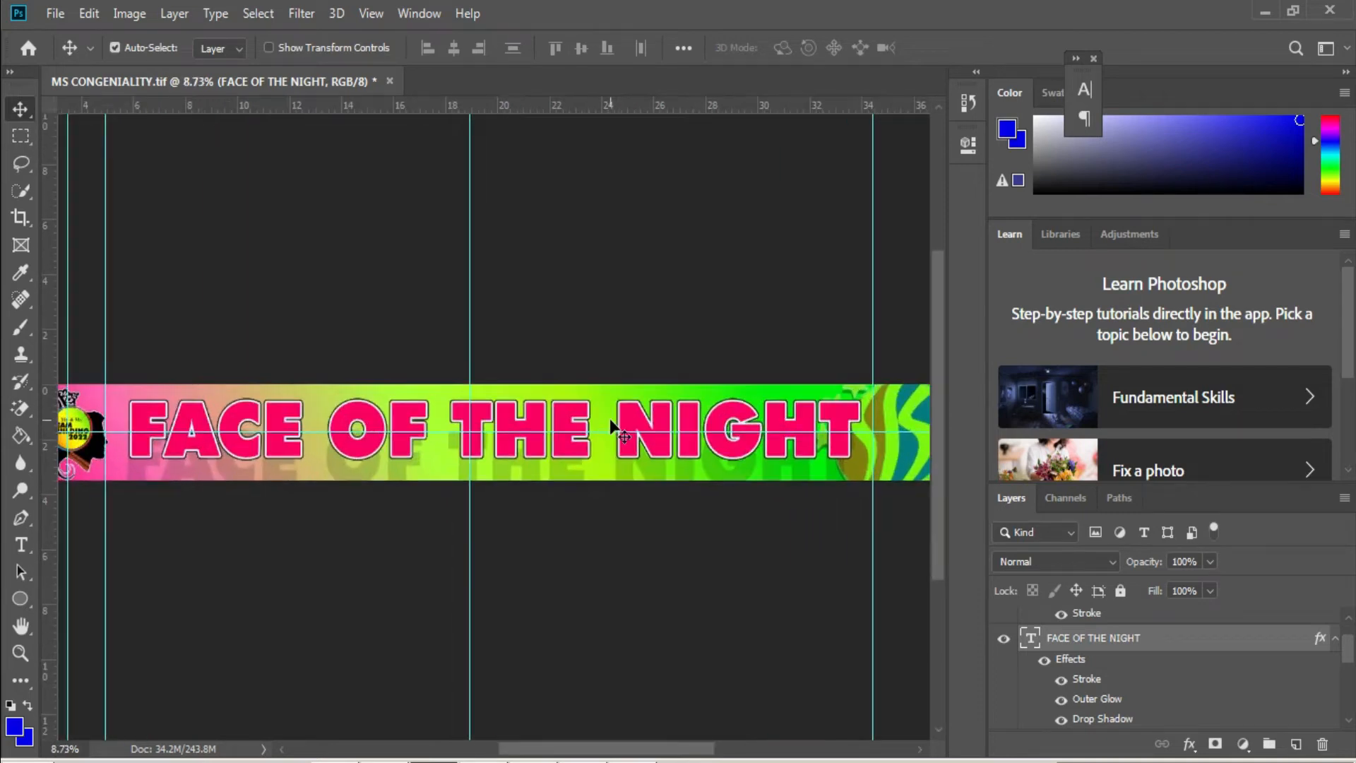
Step: Start a new text layer below the word NIGHT, using Times New Roman in black
key("t")
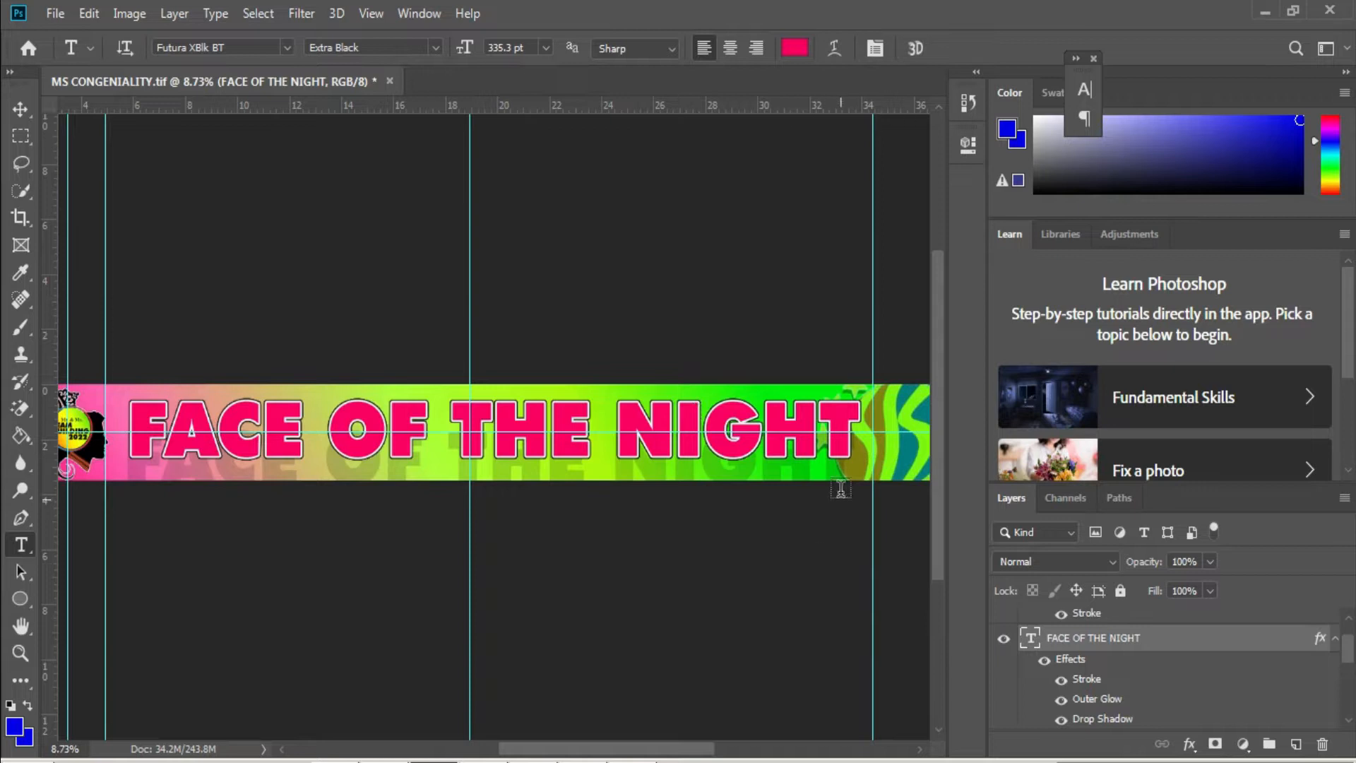
scroll(841, 489, "up", 4)
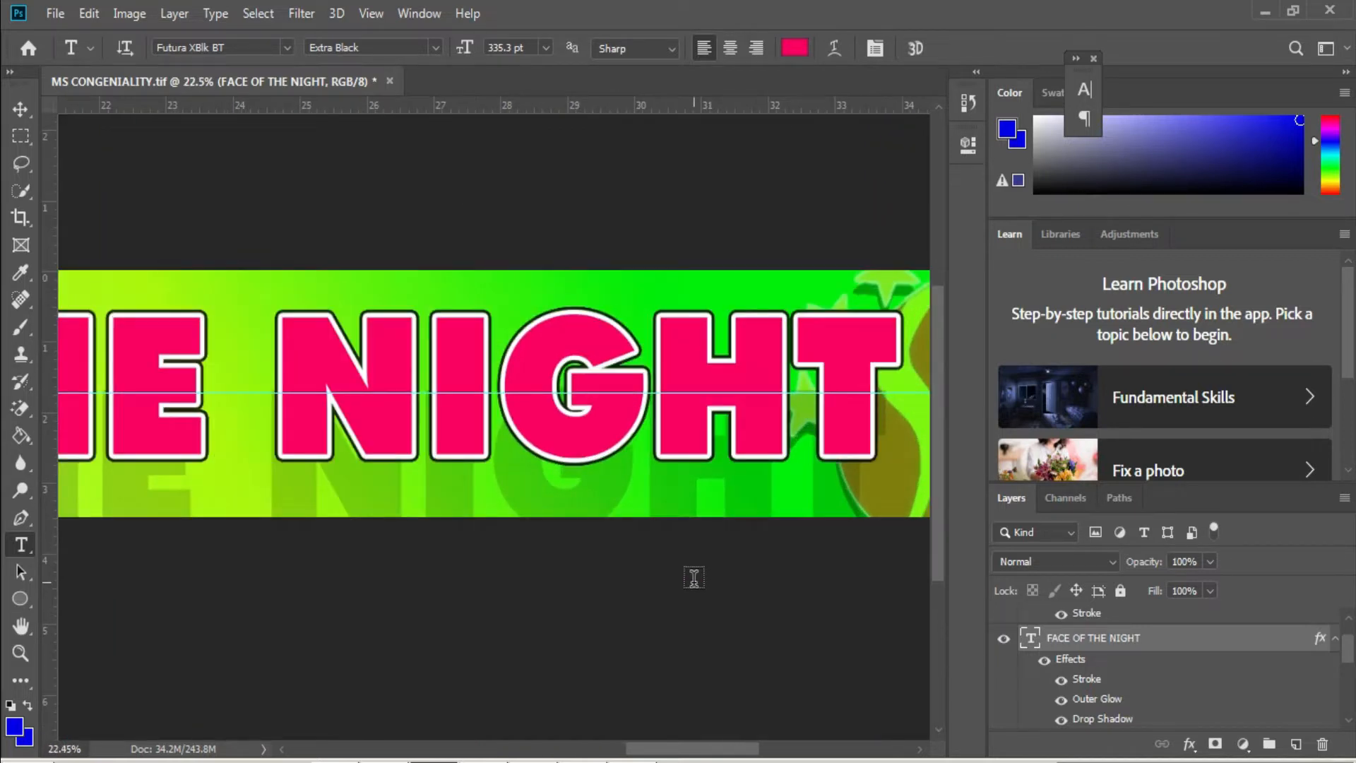
left_click(694, 578)
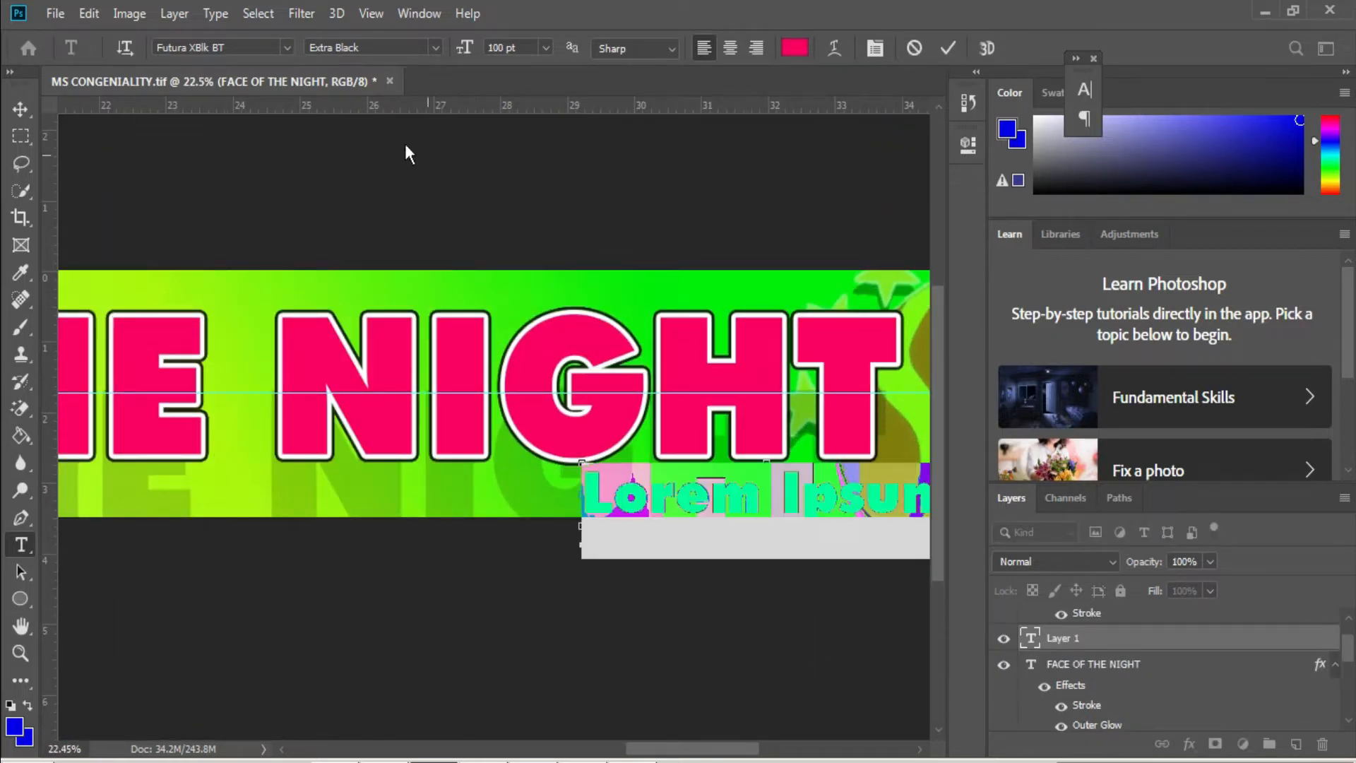
left_click(287, 48)
left_click(519, 134)
left_click(796, 48)
left_click_drag(933, 488, 1088, 574)
left_click(1275, 300)
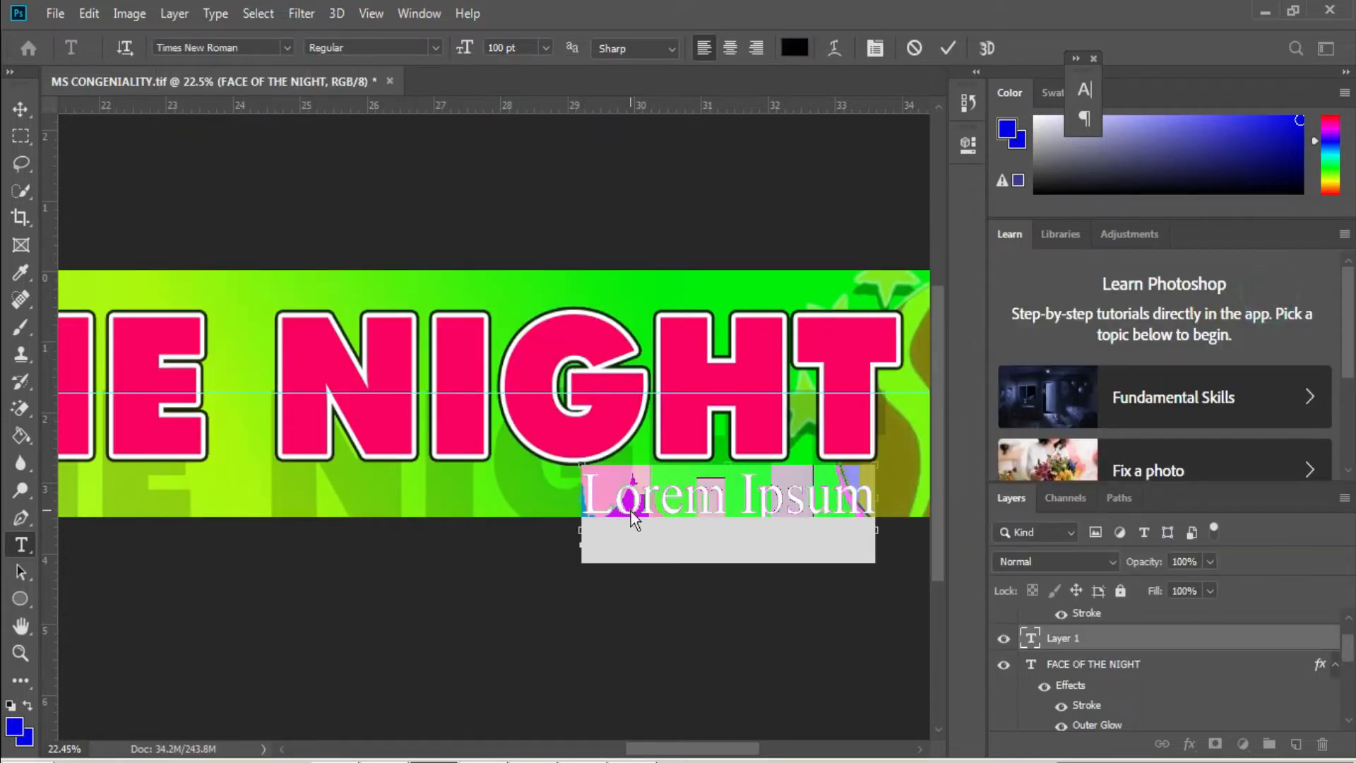
Step: Make the new text bold and enter (FEMALE)
key("ctrl+shift+b")
type("O")
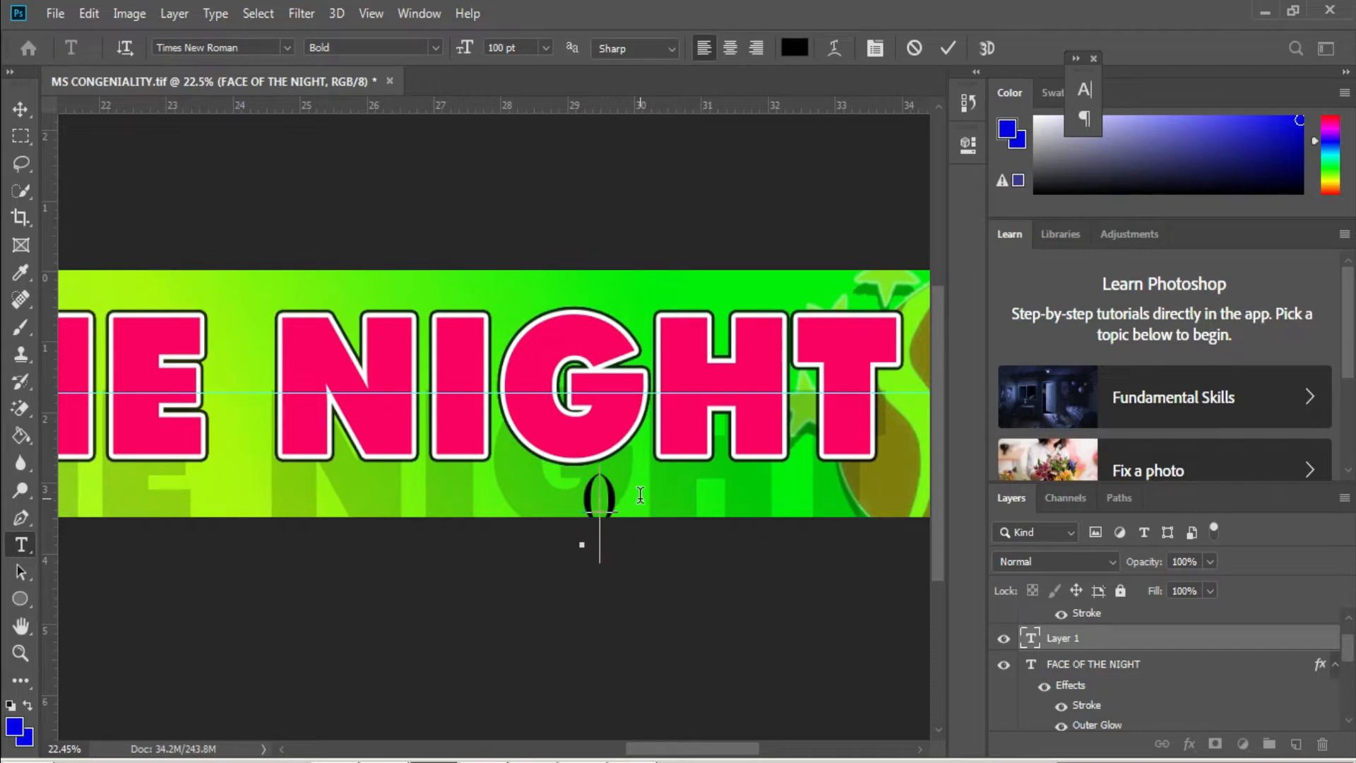
type("fE")
key("BackSpace")
key("BackSpace")
type("FEMALE")
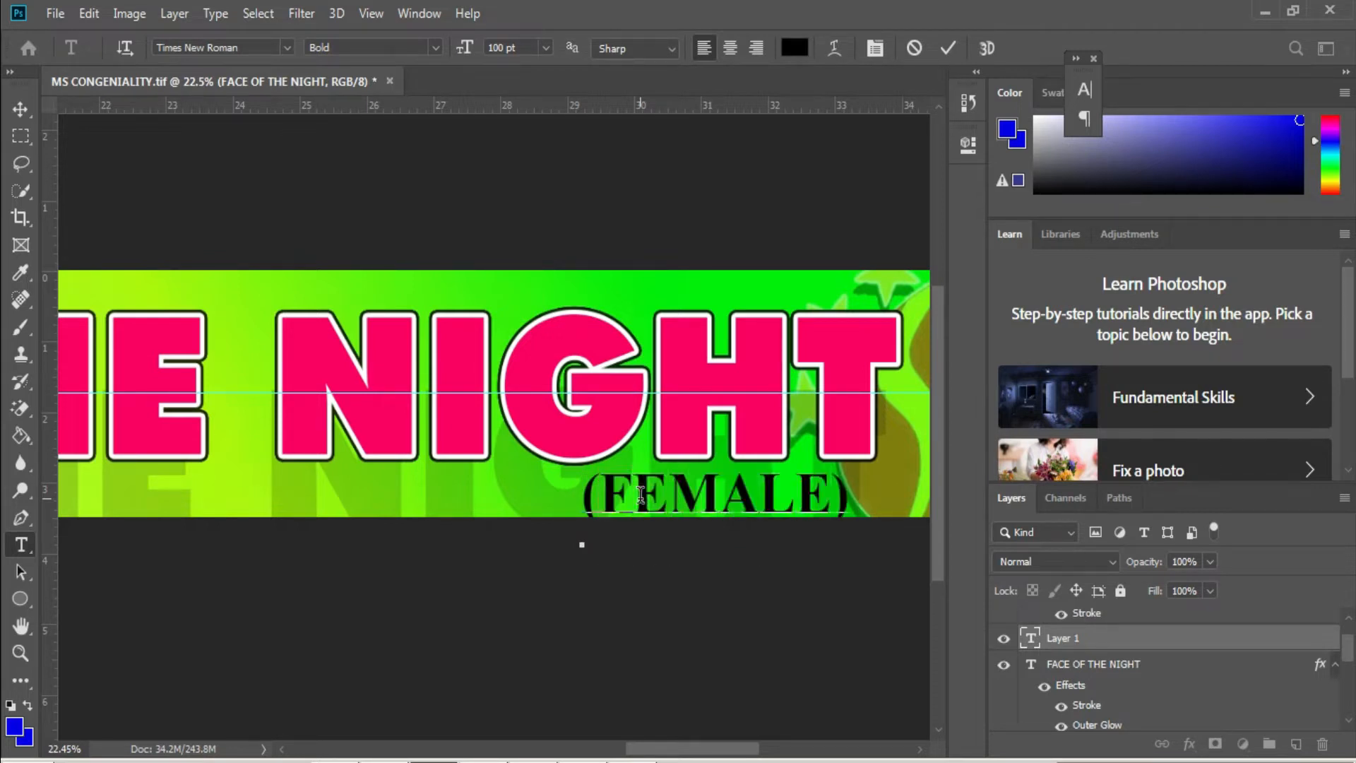
Step: Set the (FEMALE) label to 82 pt and place it under the end of the word NIGHT
key("ctrl+a")
left_click(524, 48)
key("Down")
key("Down")
key("Down")
key("Down")
key("Down")
key("Down")
key("Down")
key("Down")
key("Down")
key("Down")
key("Down")
key("Down")
key("Down")
key("Down")
key("Down")
key("Down")
key("Down")
key("Down")
left_click_drag(806, 612, 902, 598)
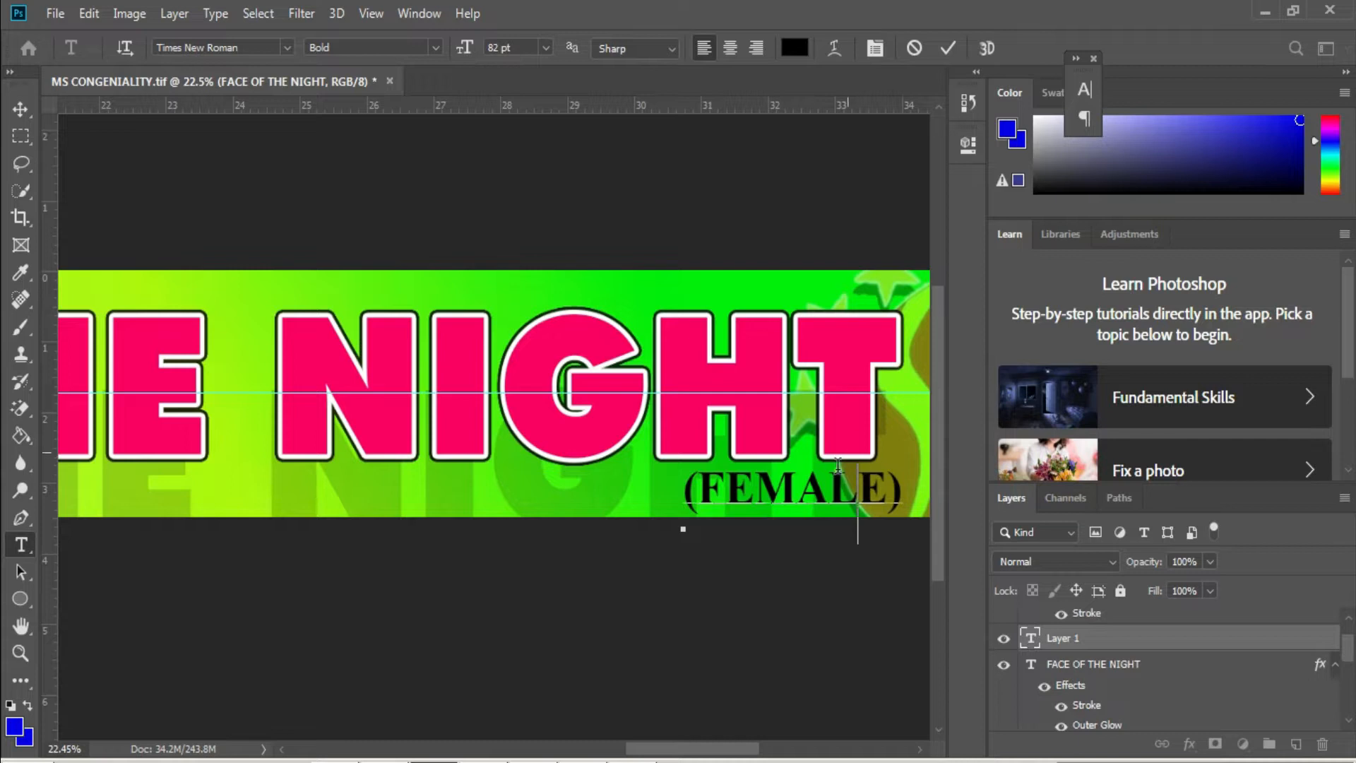
left_click(948, 48)
Step: Move the (FEMALE) label so its closing bracket meets the vertical guide beside the end logo
scroll(751, 528, "down", 5)
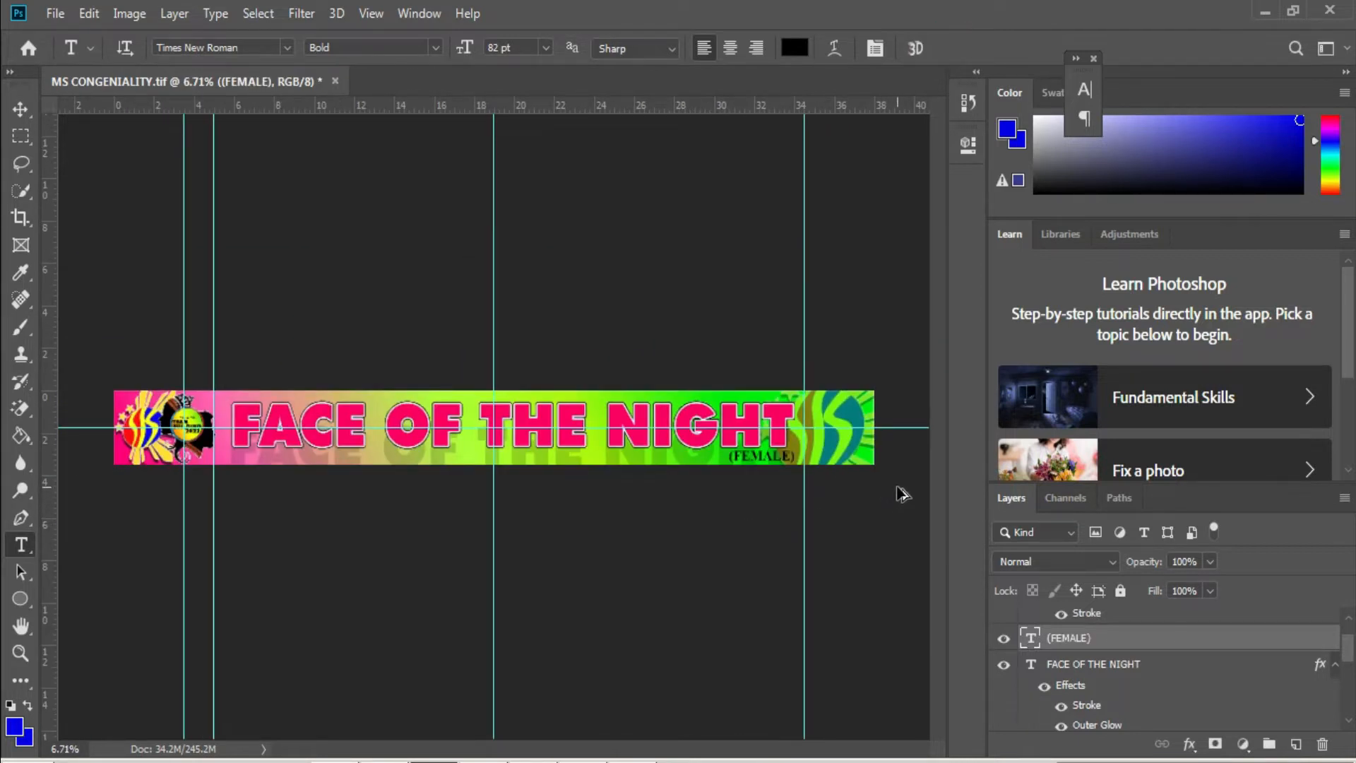
scroll(786, 494, "up", 8)
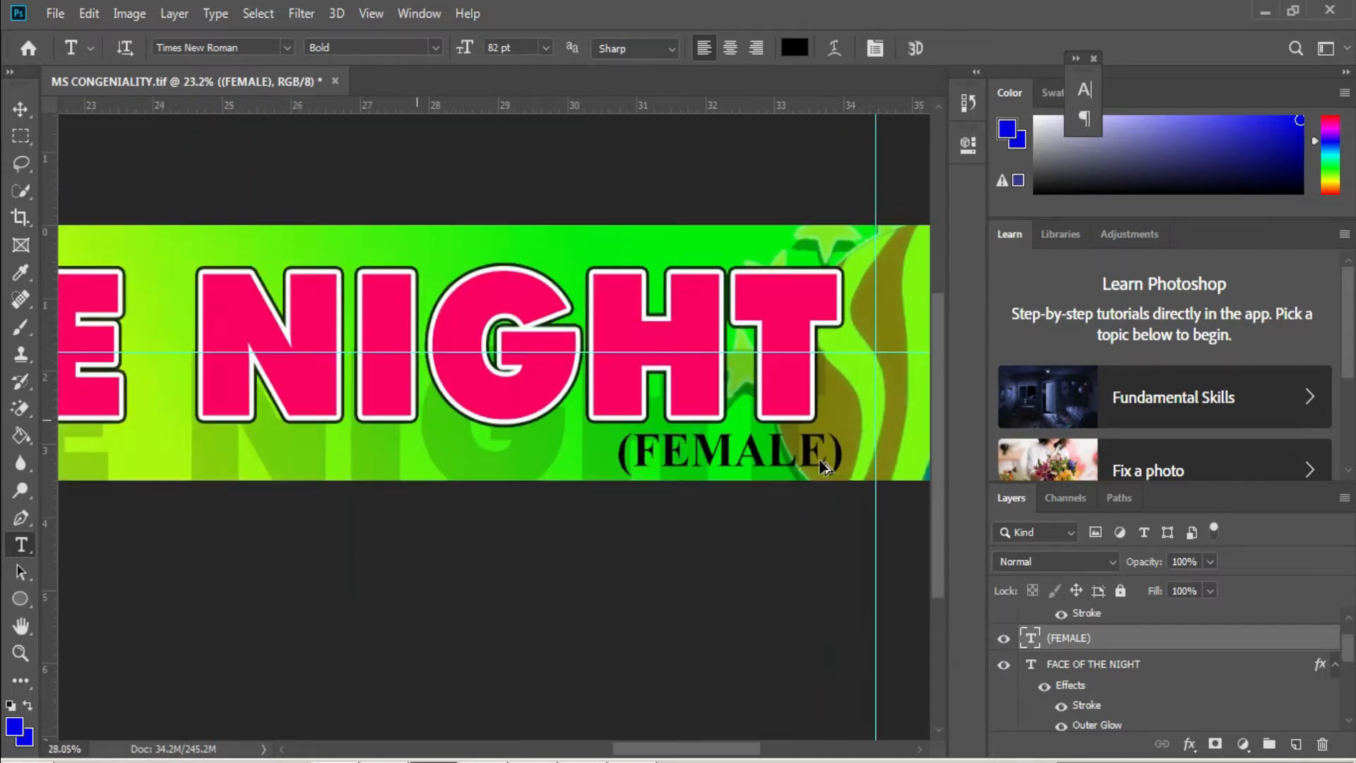
left_click_drag(857, 506, 919, 541)
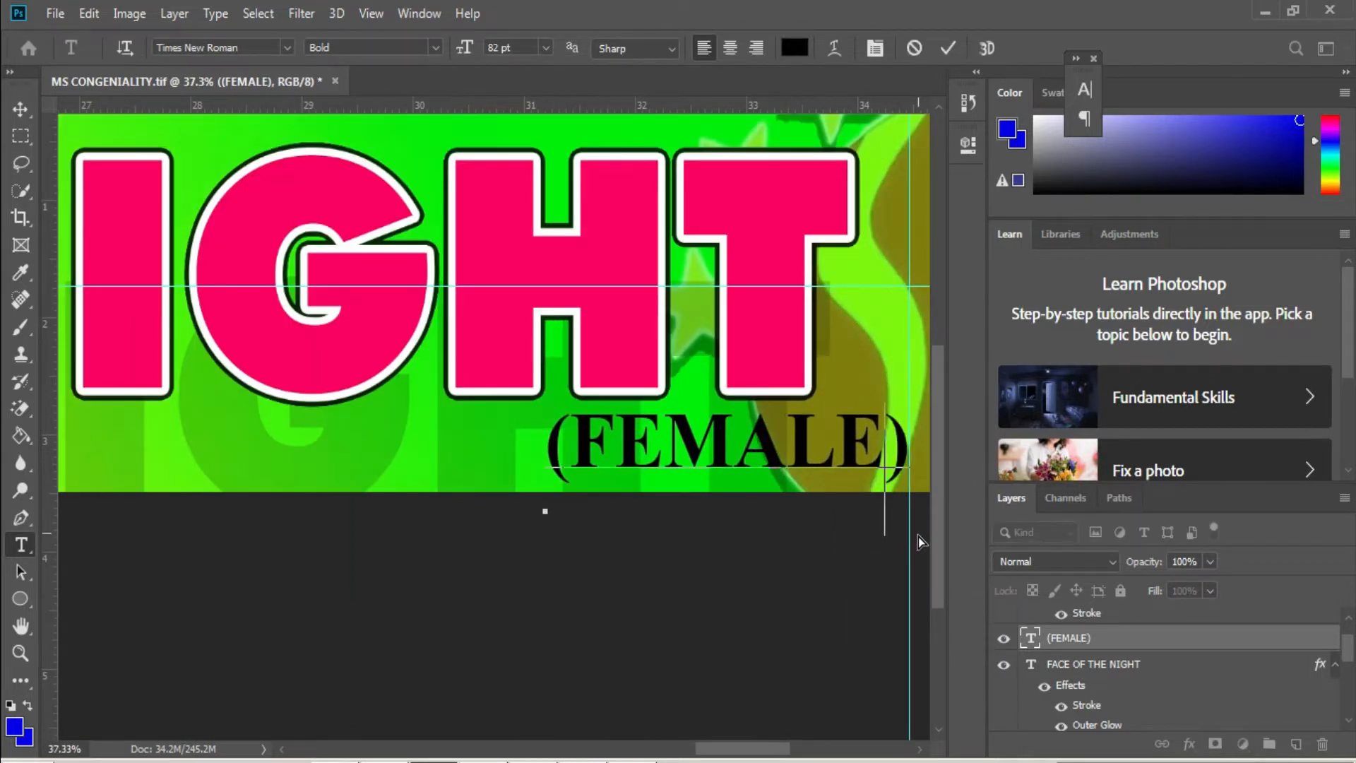
Step: Add a 10 px white outside Stroke to the (FEMALE) label
right_click(1129, 638)
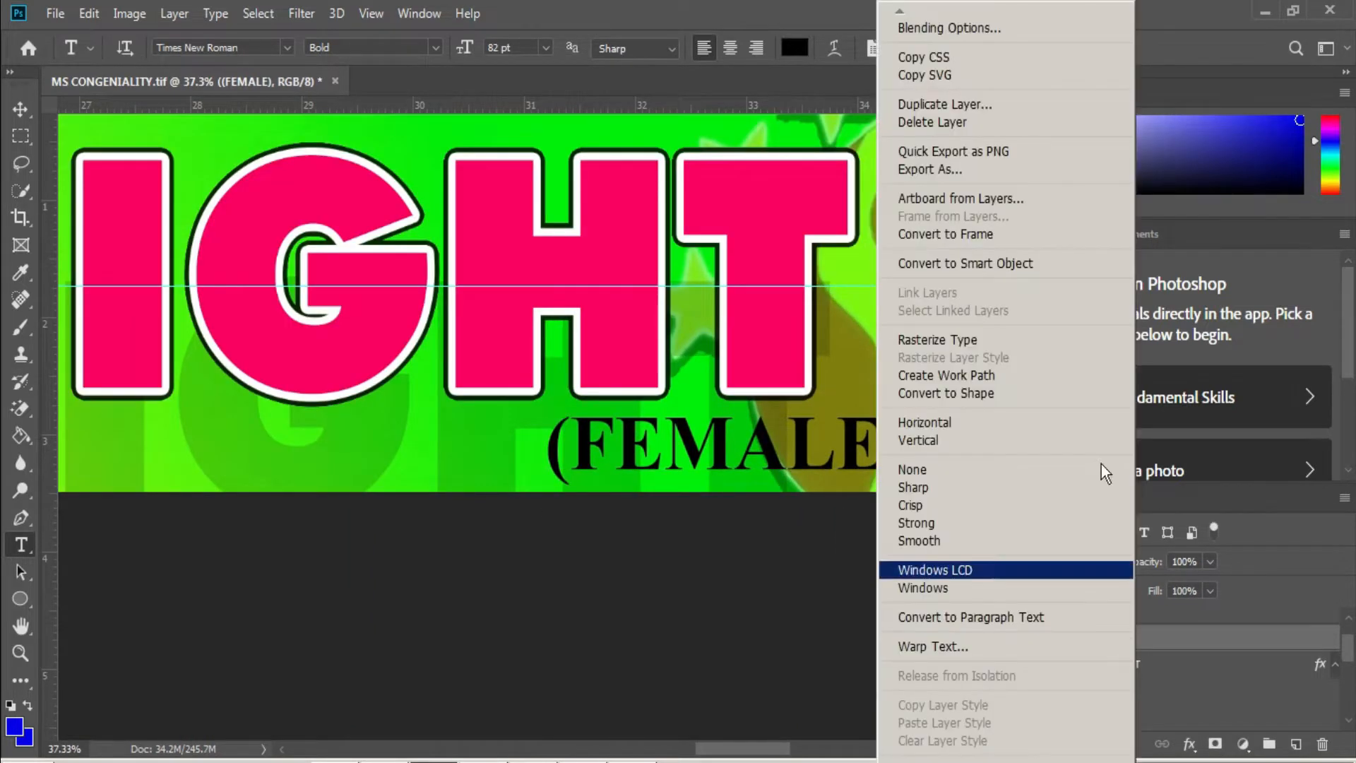
left_click(926, 28)
left_click(629, 429)
left_click_drag(894, 260, 605, 265)
left_click(763, 335)
type("10")
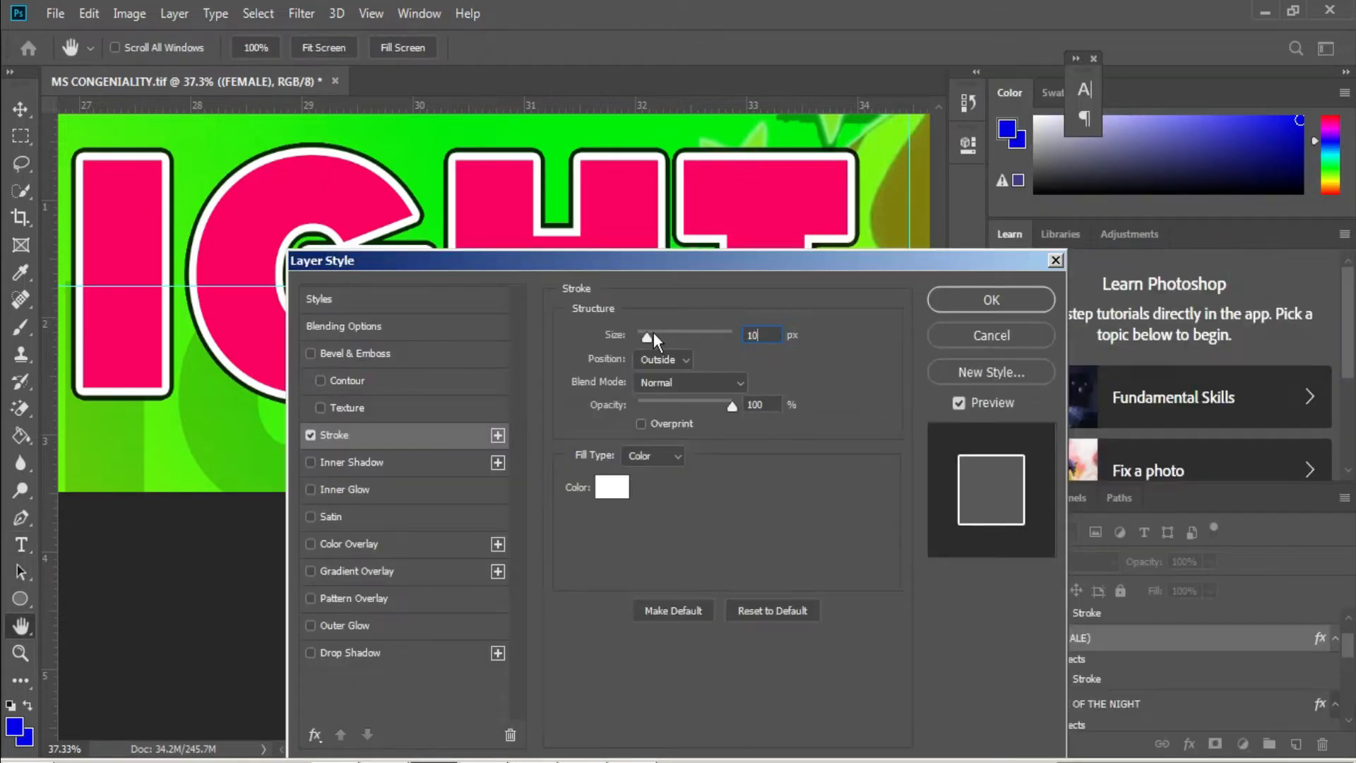
key("Return")
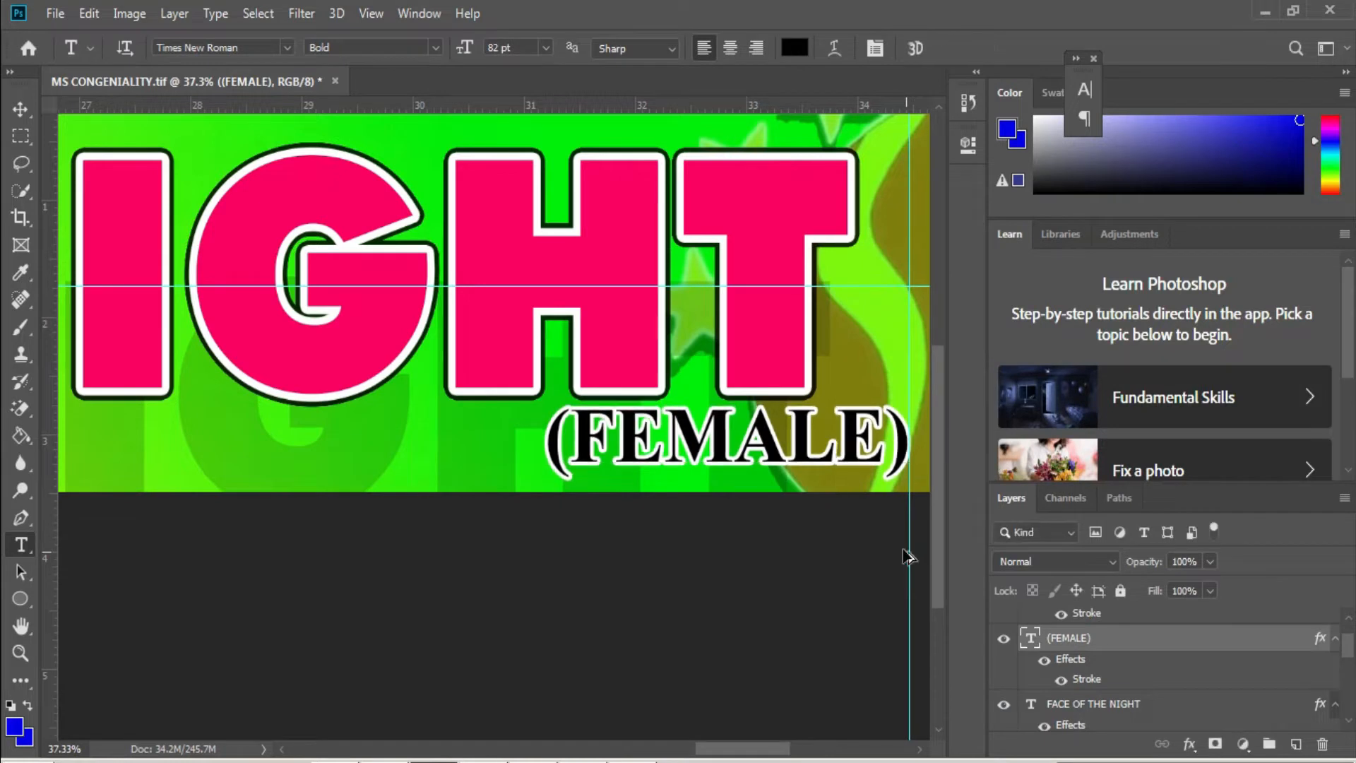
Step: Right-align the (FEMALE) text and reposition it so it ends at the vertical guide beside the end logo
scroll(908, 556, "down", 3)
left_click(840, 510)
key("ctrl+a")
left_click(757, 50)
left_click_drag(773, 585, 918, 586)
scroll(911, 547, "up", 5)
left_click_drag(869, 514, 863, 513)
left_click(948, 48)
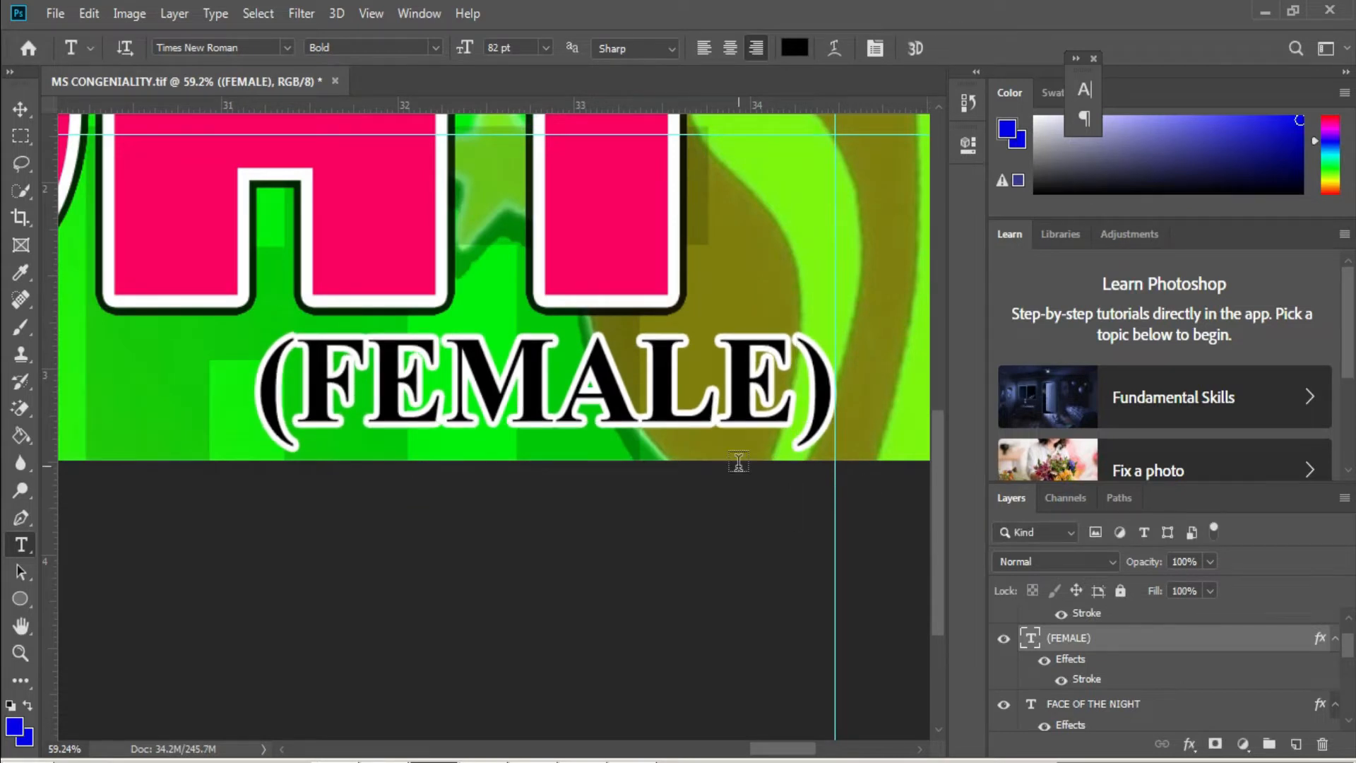
Step: Sample the pink of the FACE OF THE NIGHT title as the foreground color
scroll(759, 491, "down", 4)
scroll(764, 500, "down", 4)
scroll(707, 488, "up", 1)
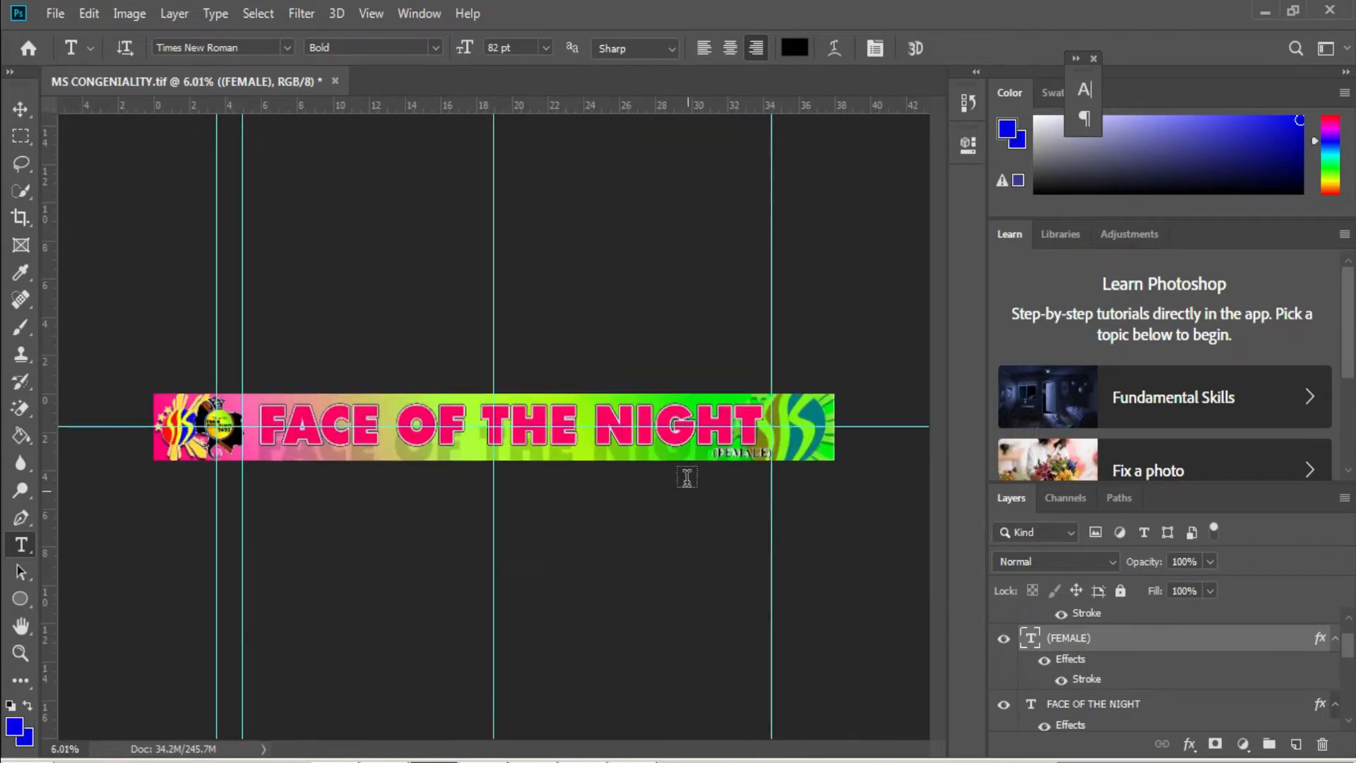
left_click(257, 469)
left_click(15, 724)
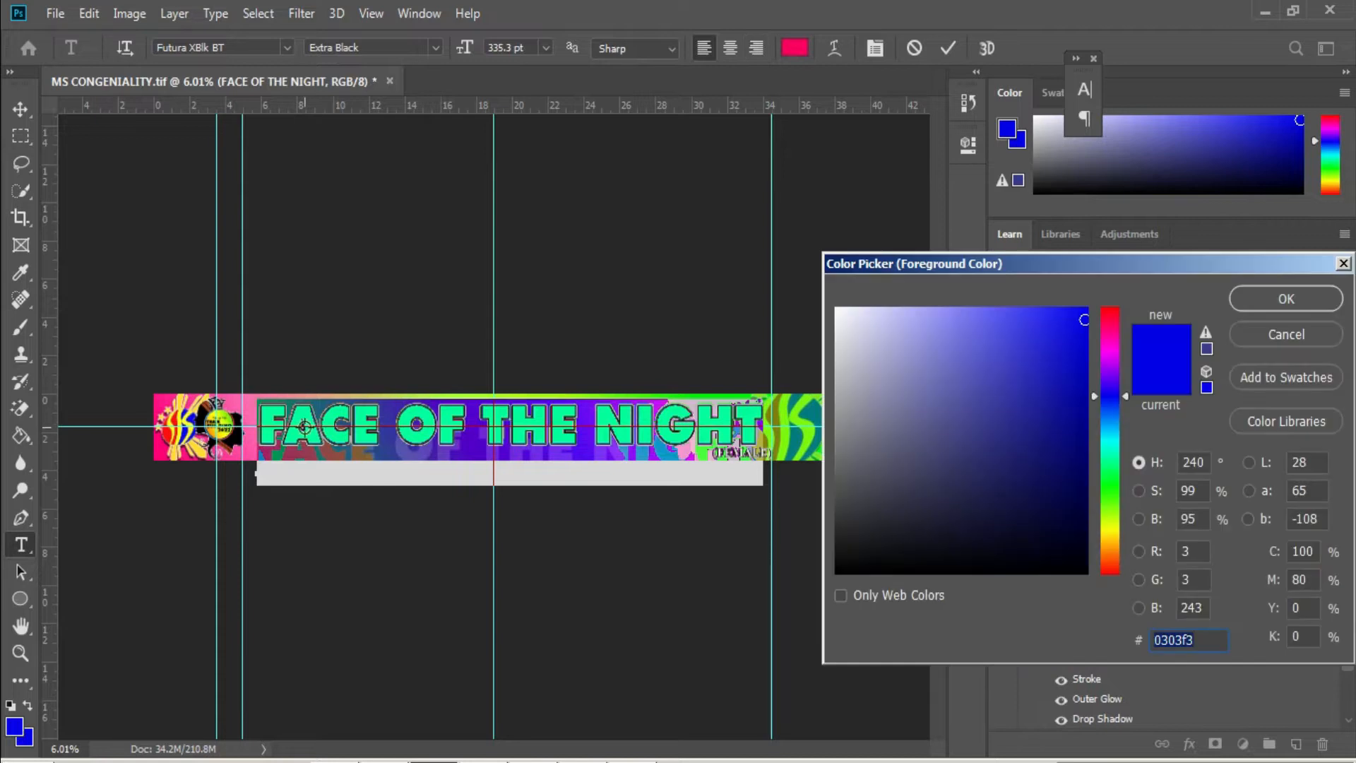
left_click(304, 416)
left_click(1275, 299)
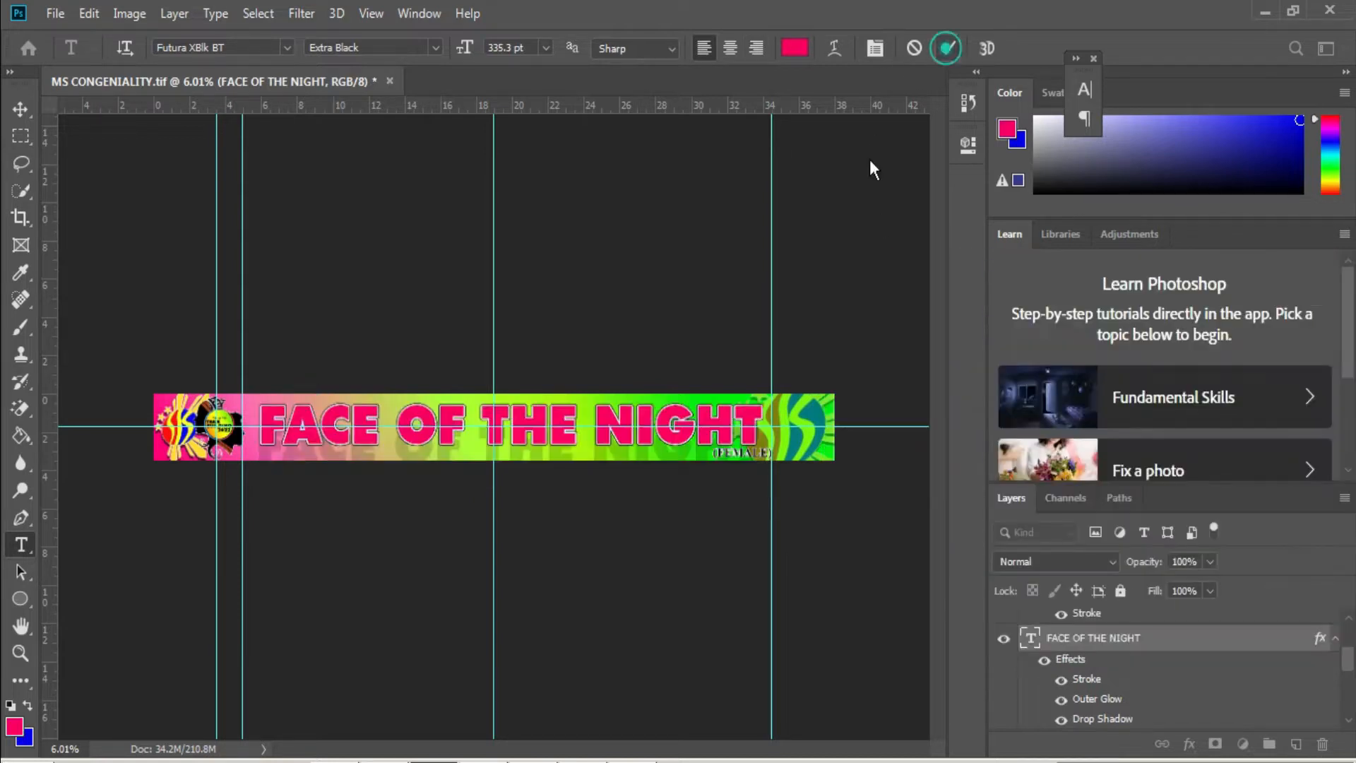
key("ctrl+Return")
Step: Save the sash as a separate TIFF named F-FACE OF THE NIGHT
key("ctrl+shift+s")
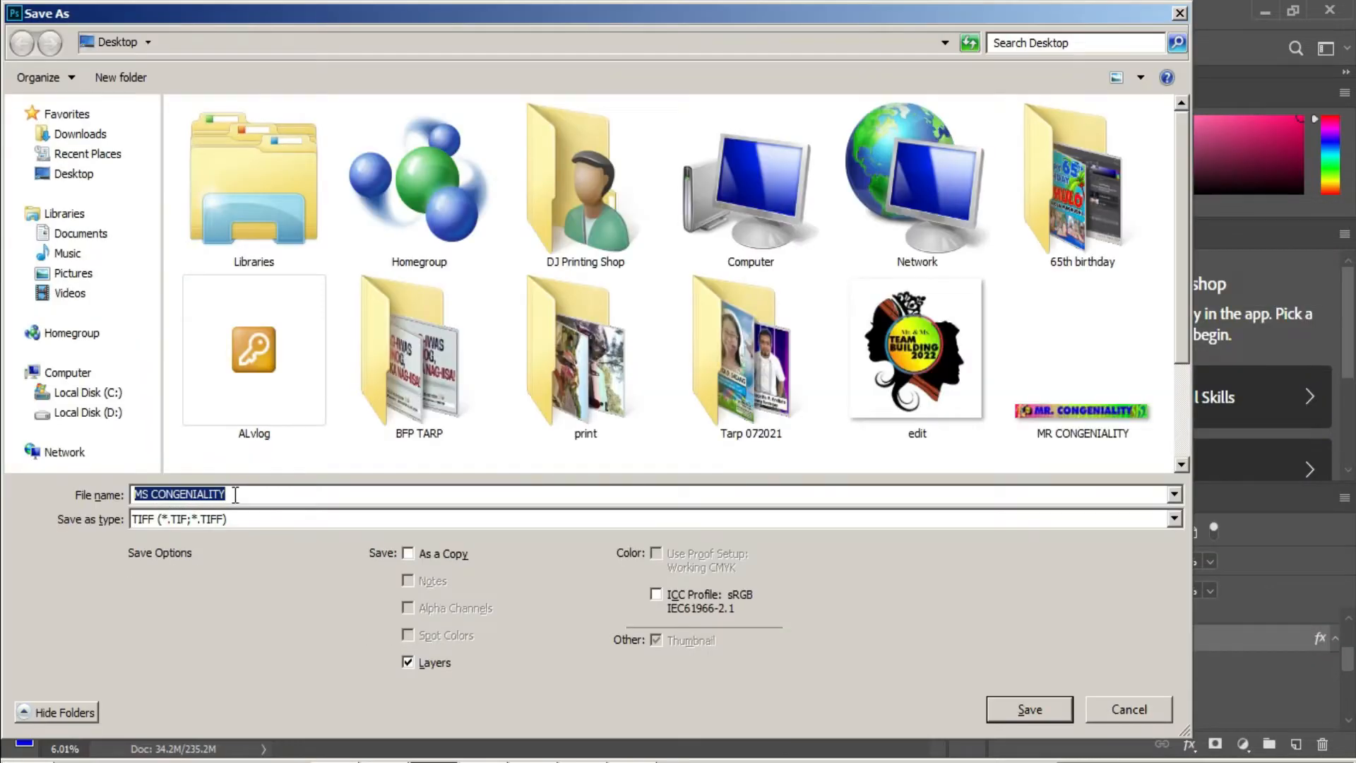
type("F-FAC")
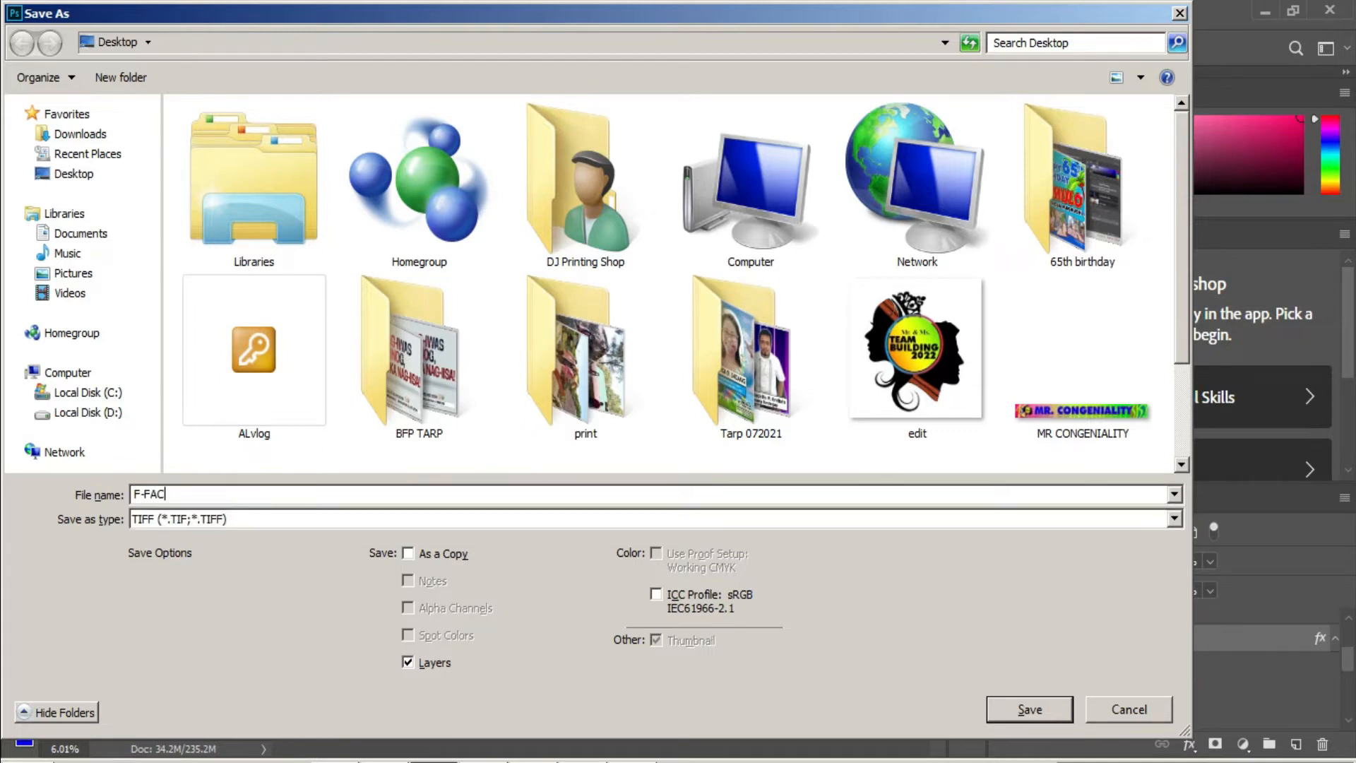
type("E OF THE NIGHT")
key("Return")
key("Return")
Step: Recolor the FACE OF THE NIGHT title with the blue background color
left_click(794, 48)
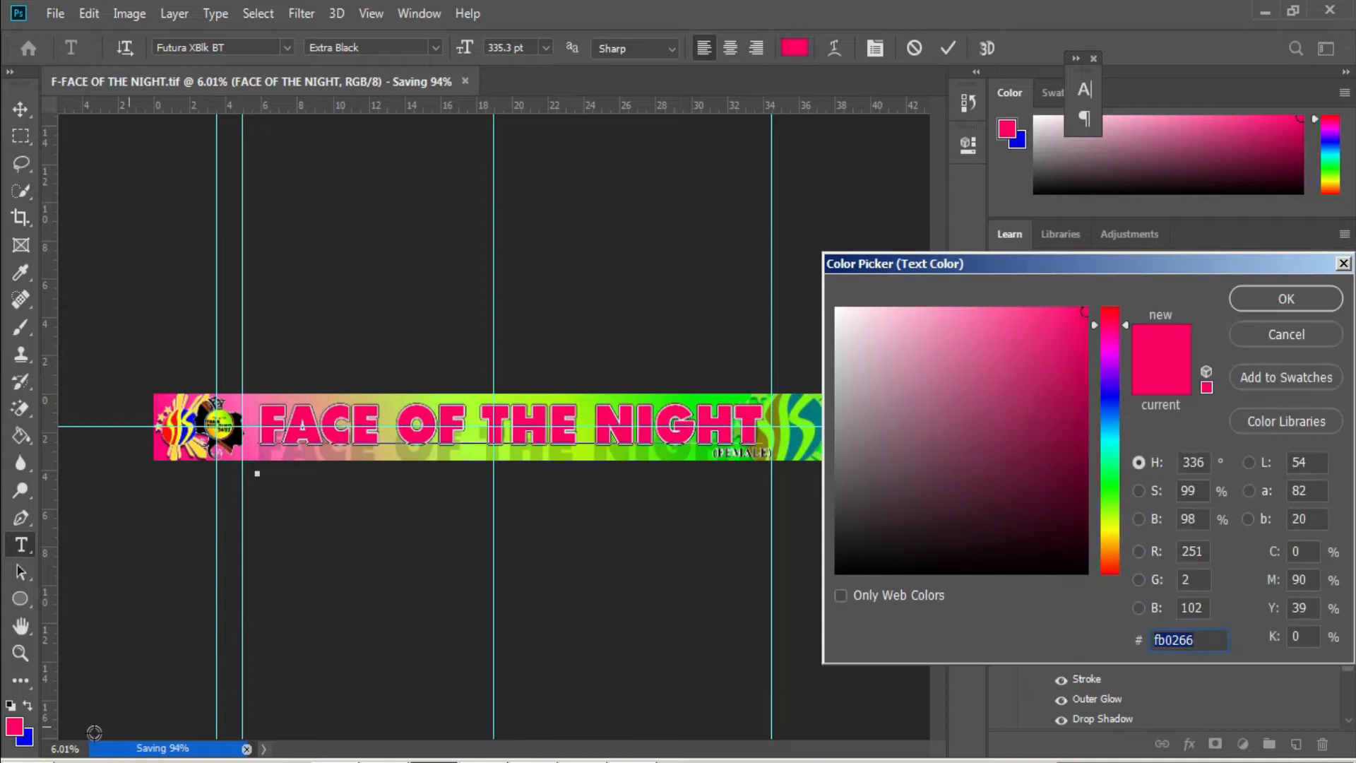
left_click(25, 739)
left_click(1263, 309)
Step: Change the label under the word NIGHT from (FEMALE) to (MALE)
scroll(756, 448, "up", 5)
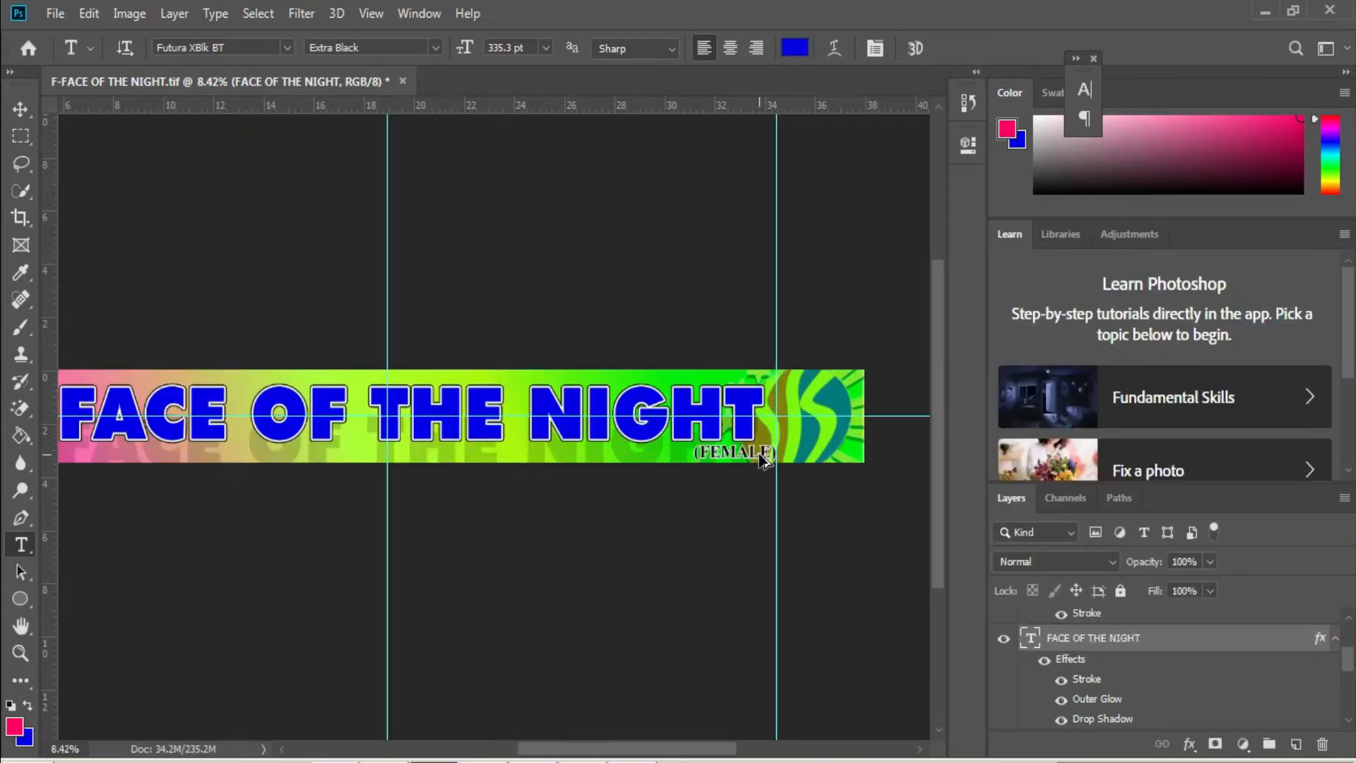
left_click(636, 433)
key("BackSpace")
key("ctrl+Return")
Step: Save the blue sash as a separate TIFF named M-FACE OF THE NIGHT
scroll(637, 433, "down", 1)
key("ctrl+shift+s")
left_click(137, 494)
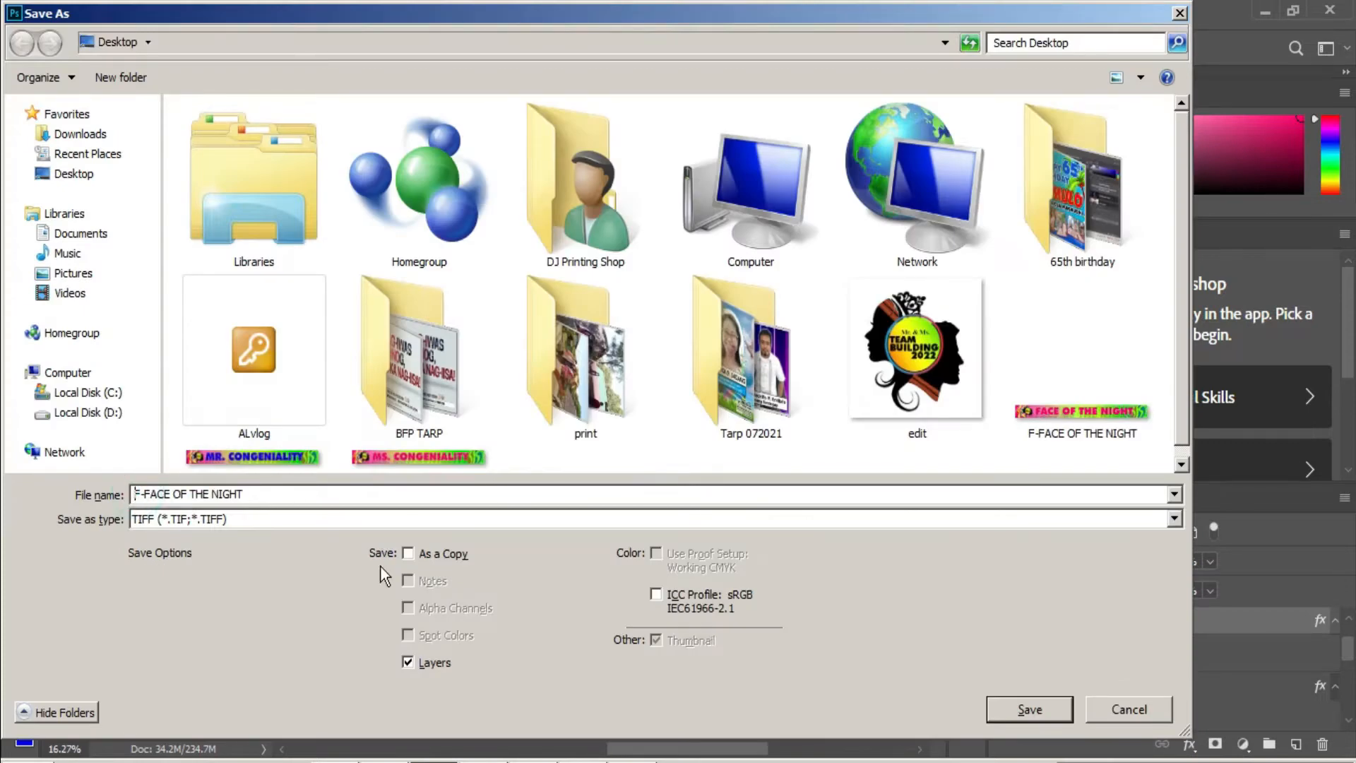
key("BackSpace")
type("N")
key("BackSpace")
type("M")
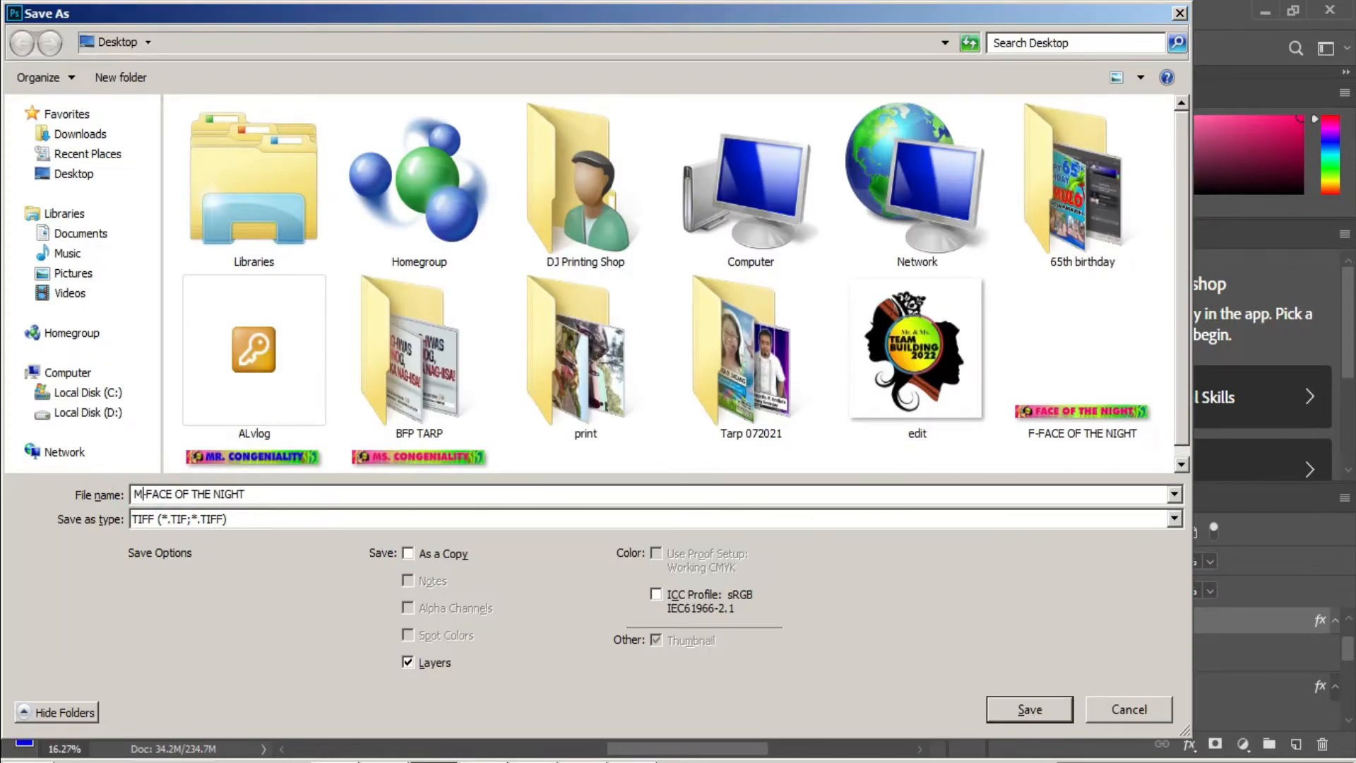
key("Return")
Step: Switch to the Word award list and delete the two Face of the Night entries
scroll(505, 460, "down", 3)
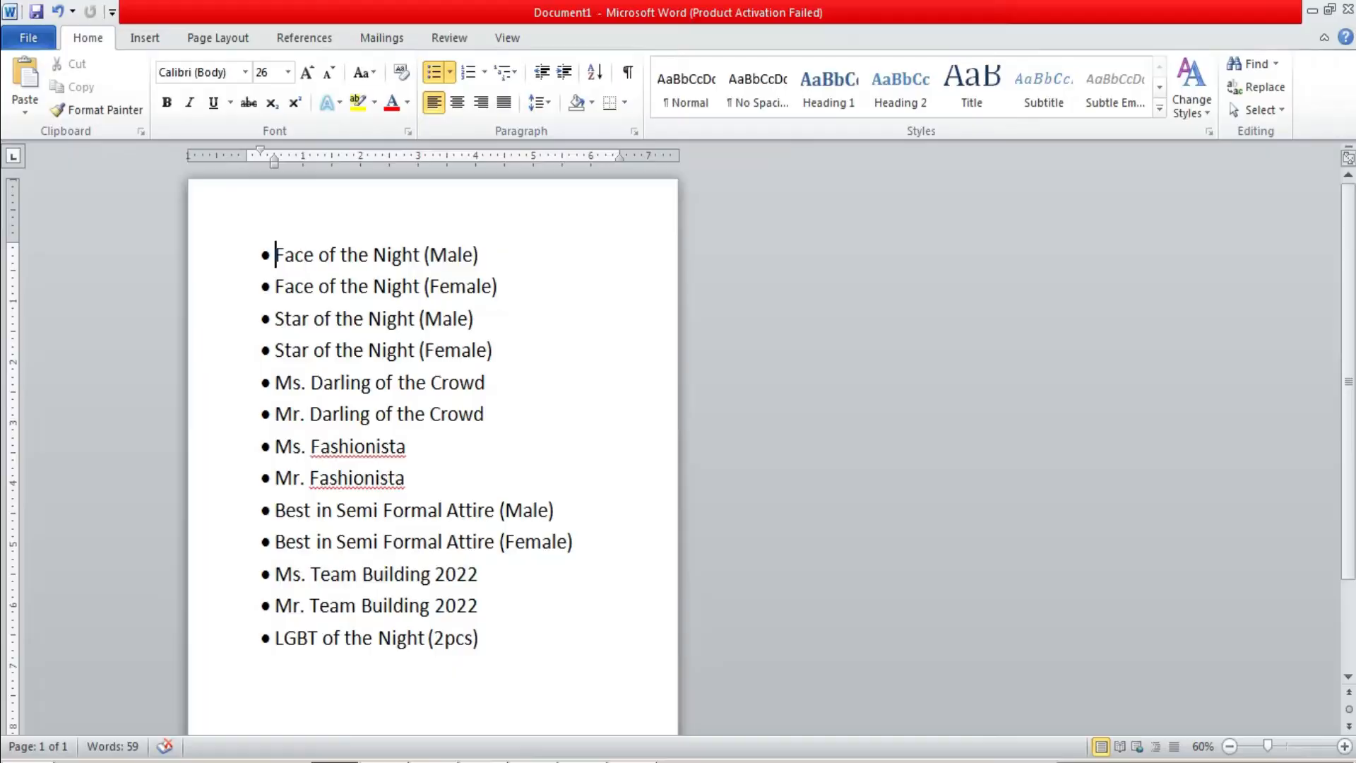
left_click_drag(522, 291, 254, 255)
key("Delete")
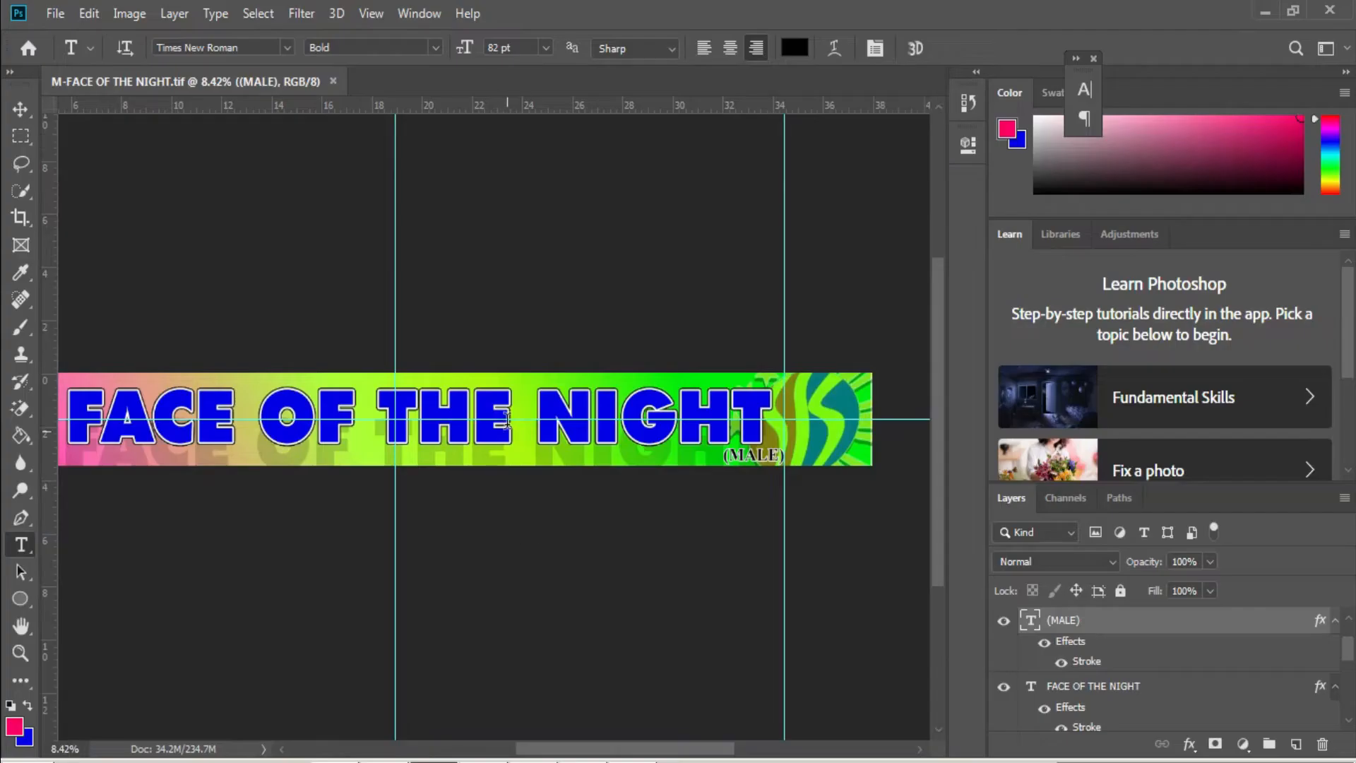
Step: Switch back to Photoshop and replace FACE with STAR in the sash title
left_click(505, 421)
left_click_drag(236, 421, 43, 429)
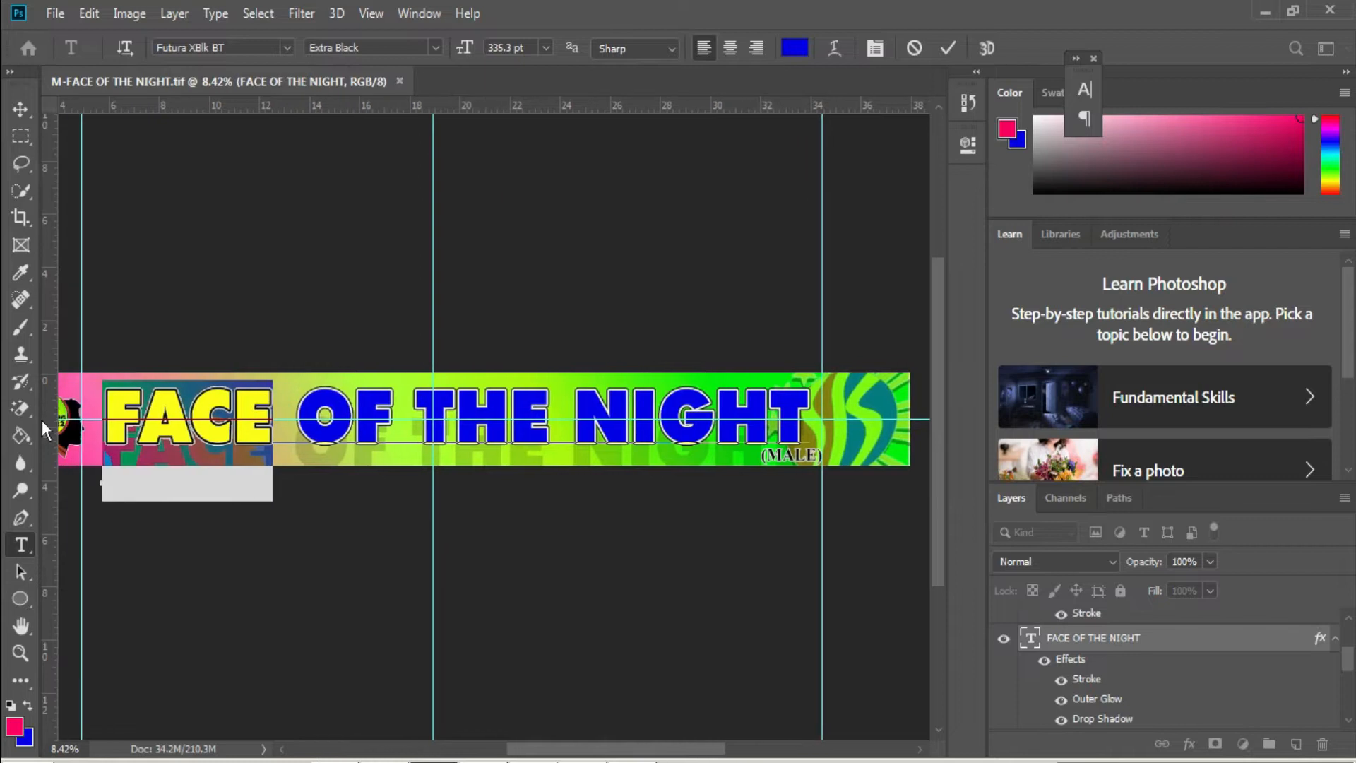
type("STAR")
key("ctrl+Return")
Step: Nudge the STAR OF THE NIGHT title slightly left with Free Transform to center it between the logos
key("ctrl+t")
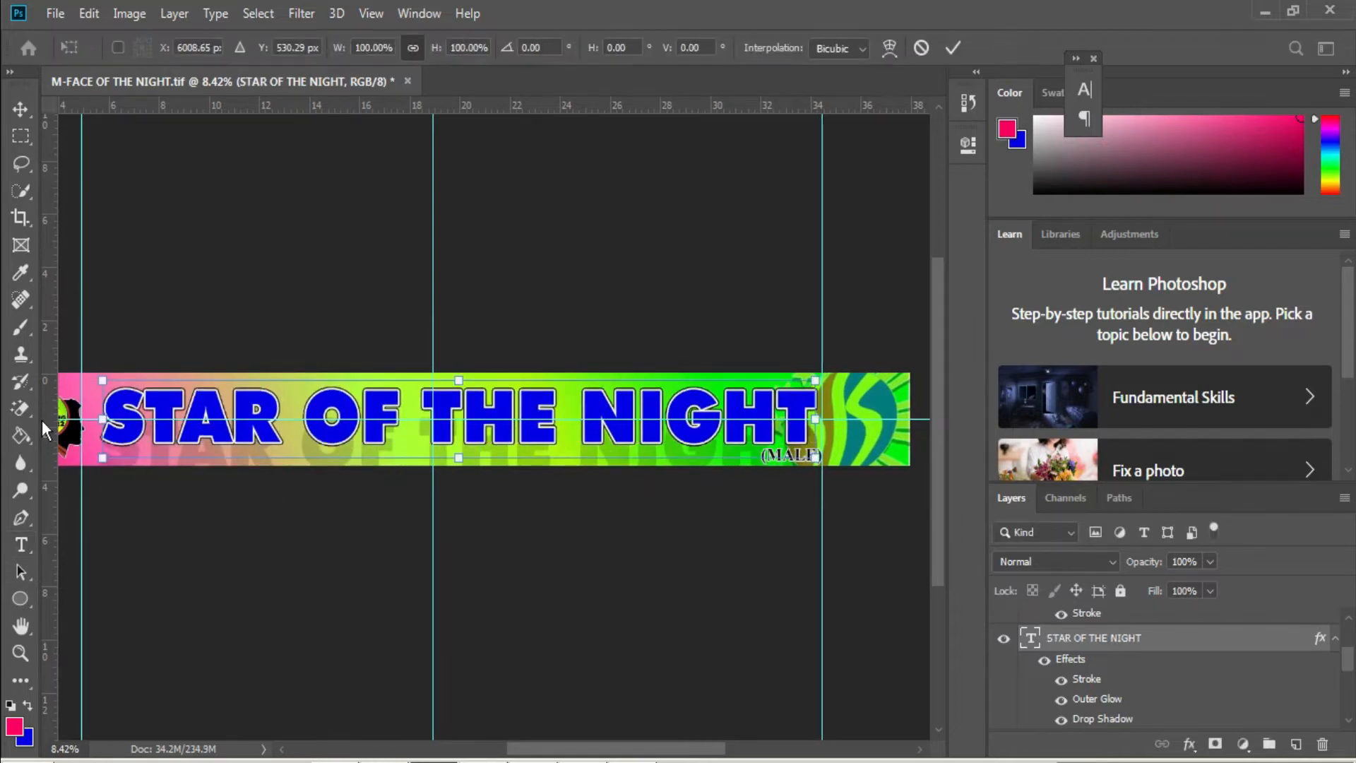
key("shift+Left")
key("shift+Left")
key("shift+Left")
key("shift+Left")
key("shift+Left")
key("shift+Left")
key("shift+Left")
key("Return")
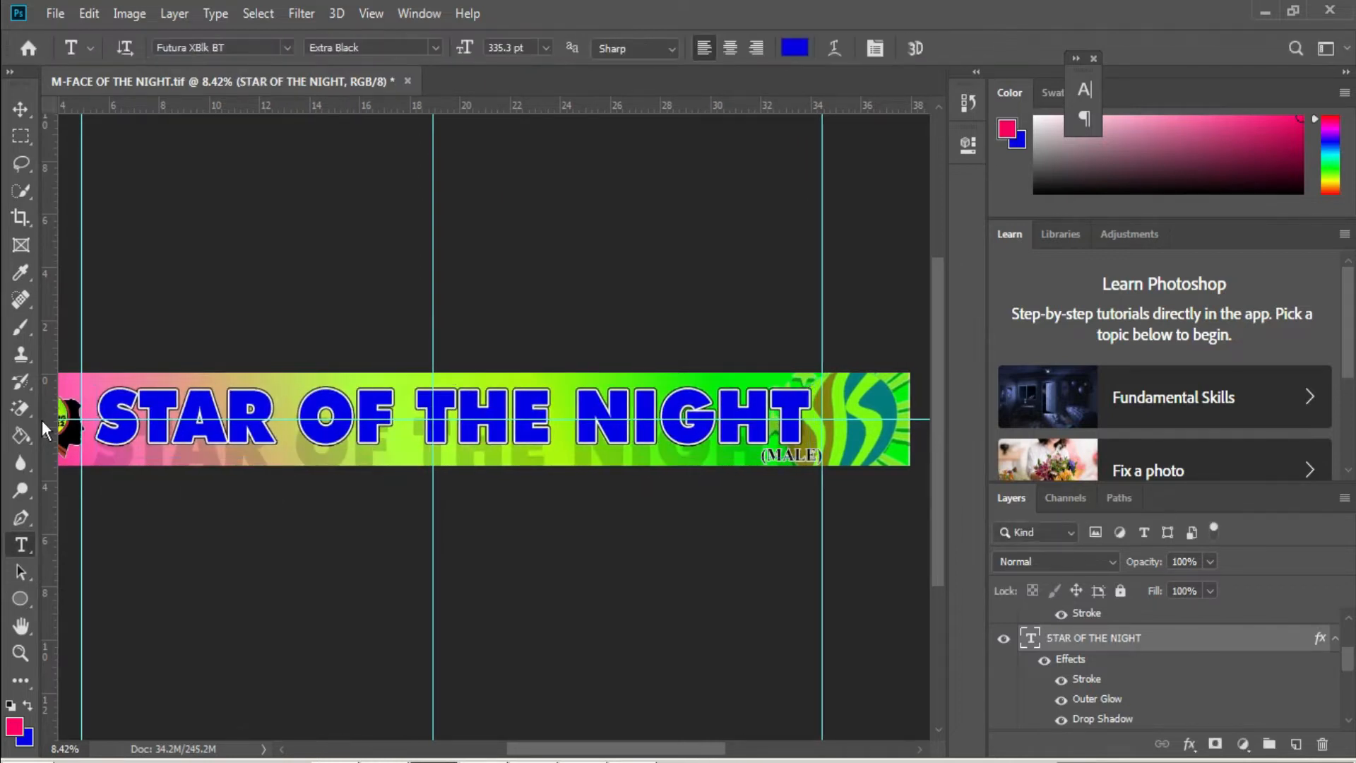
Step: Recolor the whole STAR OF THE NIGHT title dark green, 014908
left_click(598, 427)
key("ctrl+a")
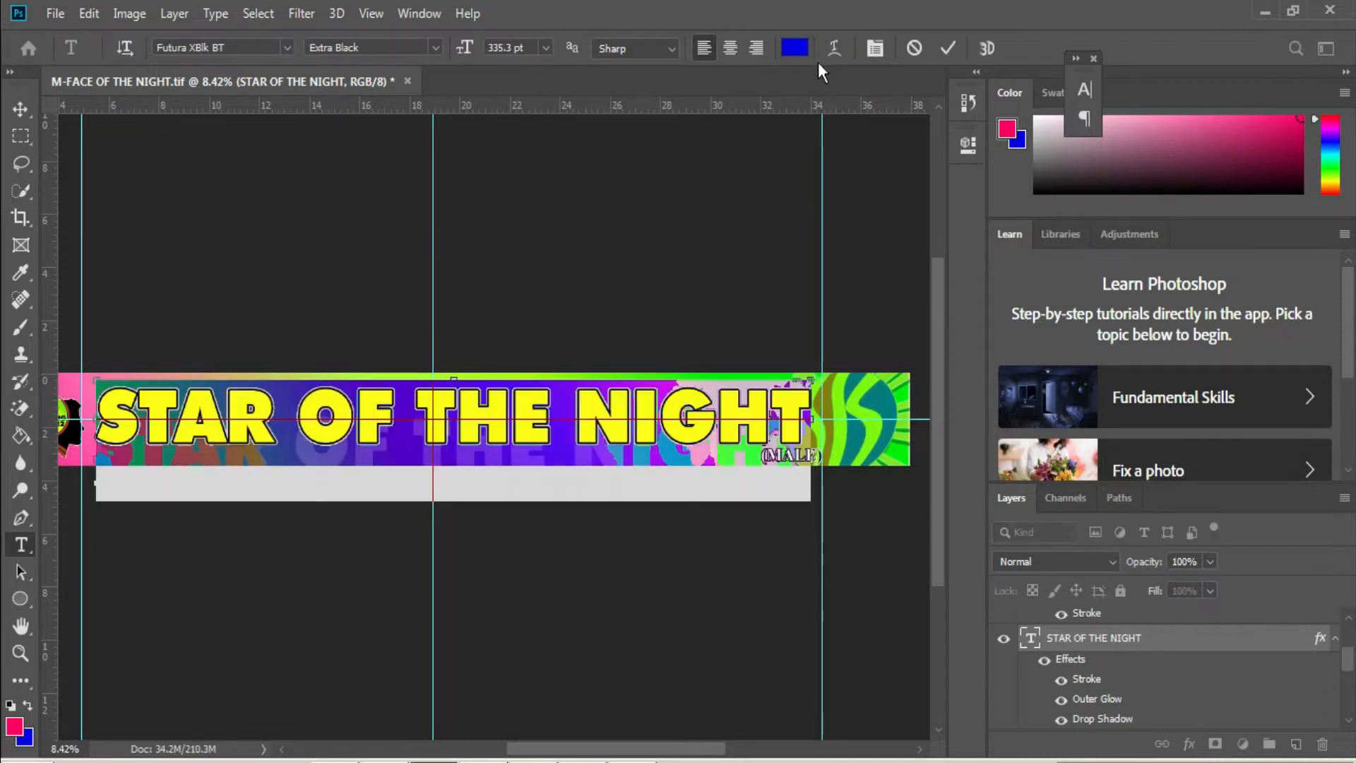
left_click(799, 48)
left_click(1109, 481)
left_click(1084, 456)
left_click_drag(1084, 456, 1085, 498)
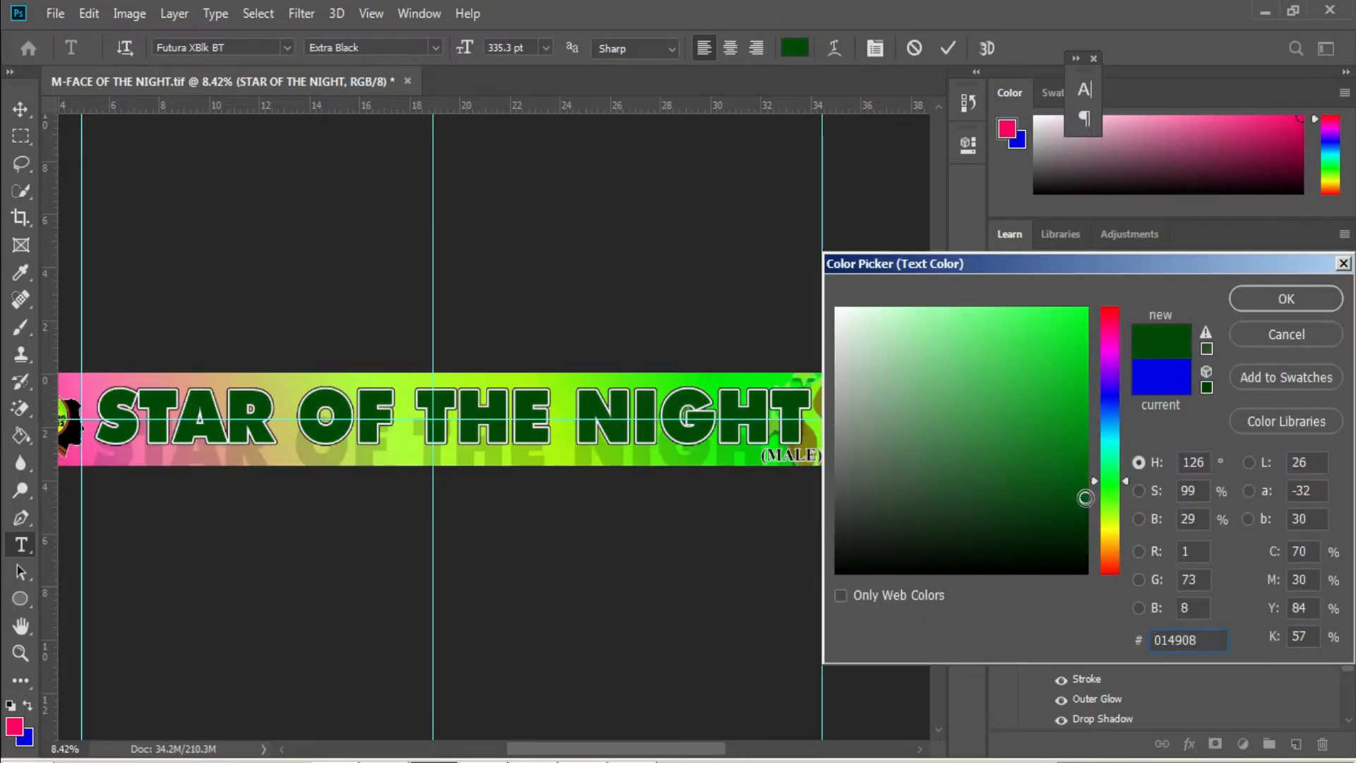
left_click(1294, 298)
left_click(948, 48)
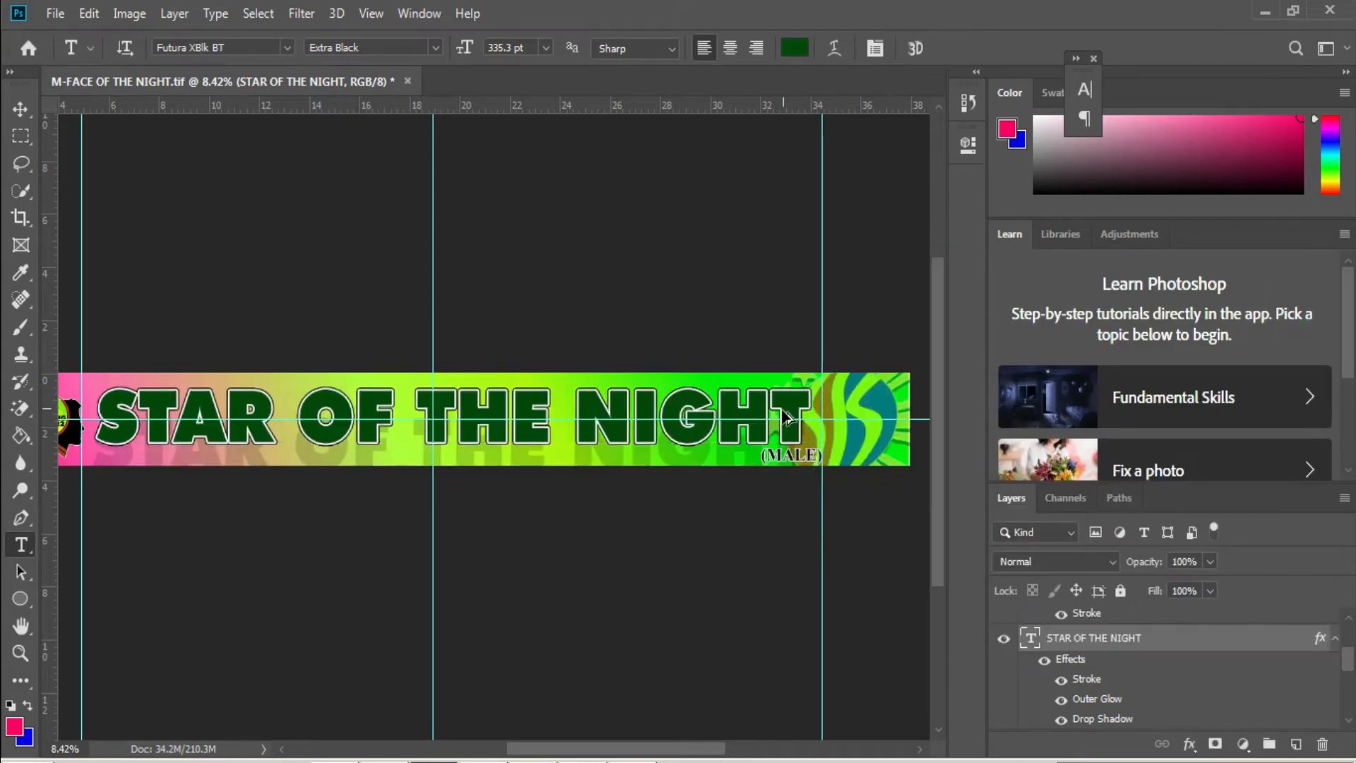
Step: Save the green sash as a separate TIFF named M-STAR OF THE NIGHT
scroll(560, 463, "down", 2)
key("ctrl+shift+s")
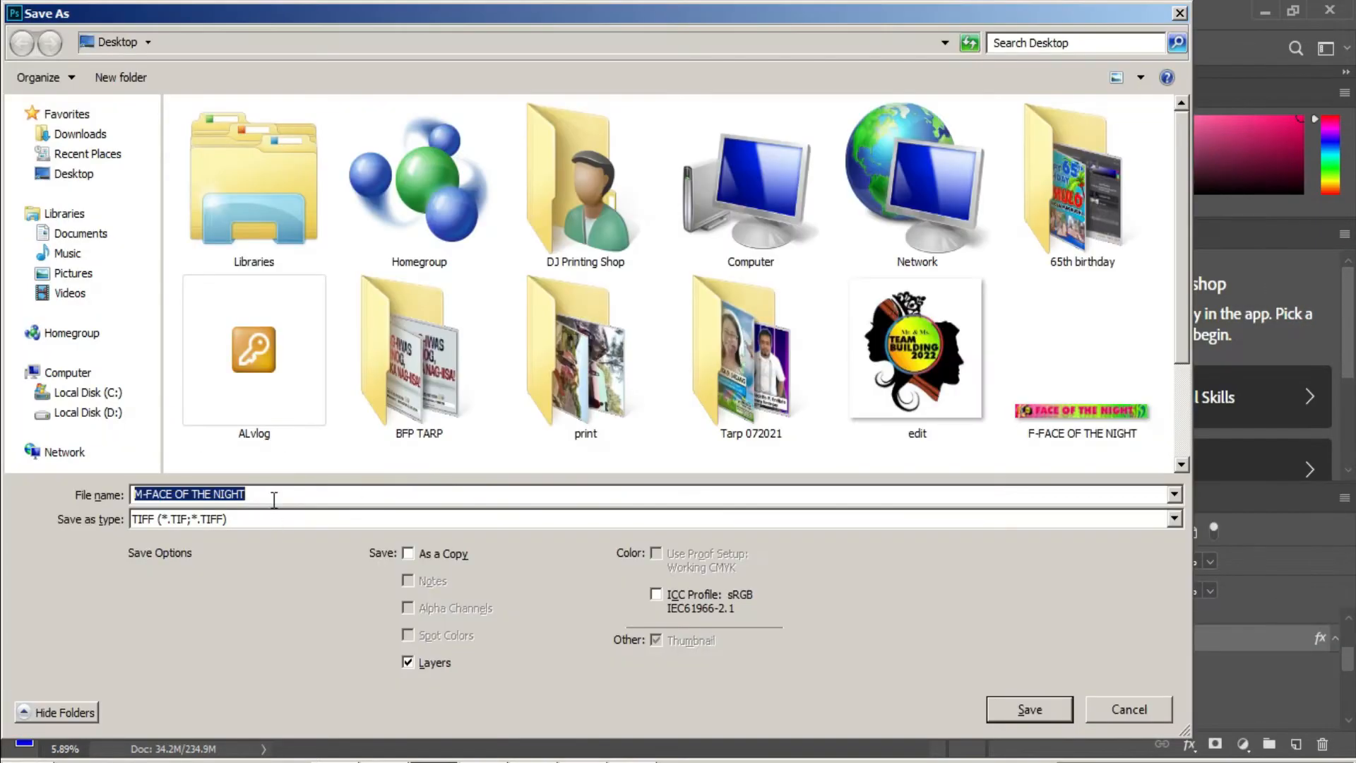
left_click(170, 494)
type("STAR")
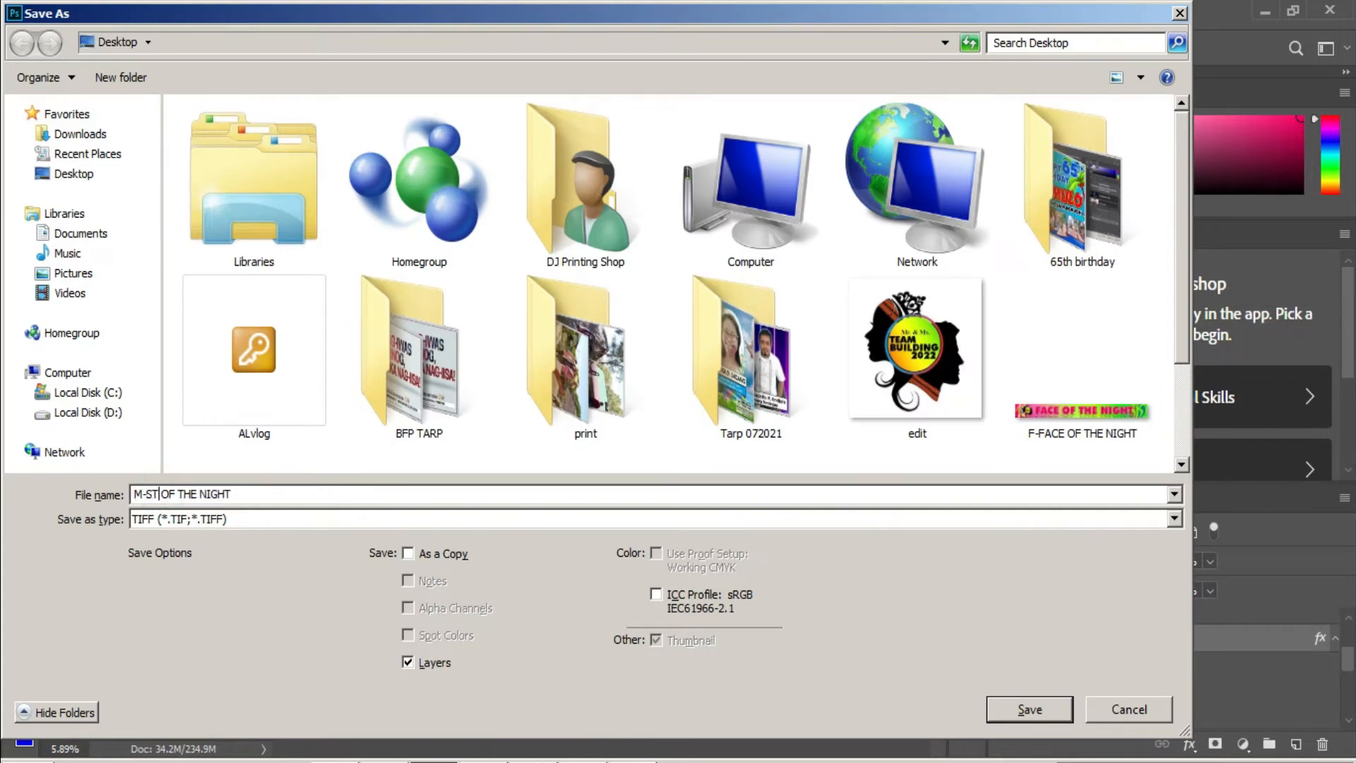
key("Return")
key("Return")
Step: Change the label under the word NIGHT from (MALE) to (FEMALE)
scroll(730, 483, "up", 1)
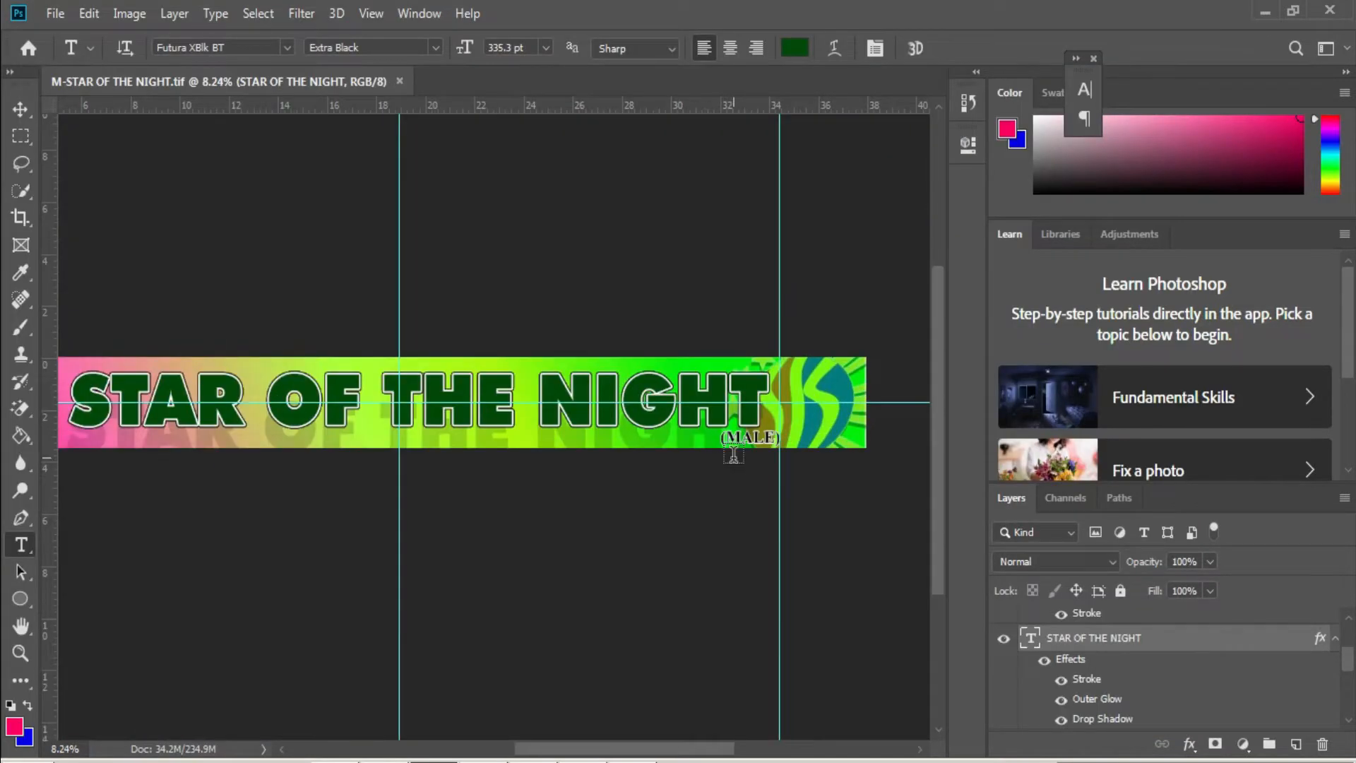
left_click(726, 445)
left_click(784, 475)
Step: Recolor the whole STAR OF THE NIGHT title golden yellow, fcb904
left_click(656, 395)
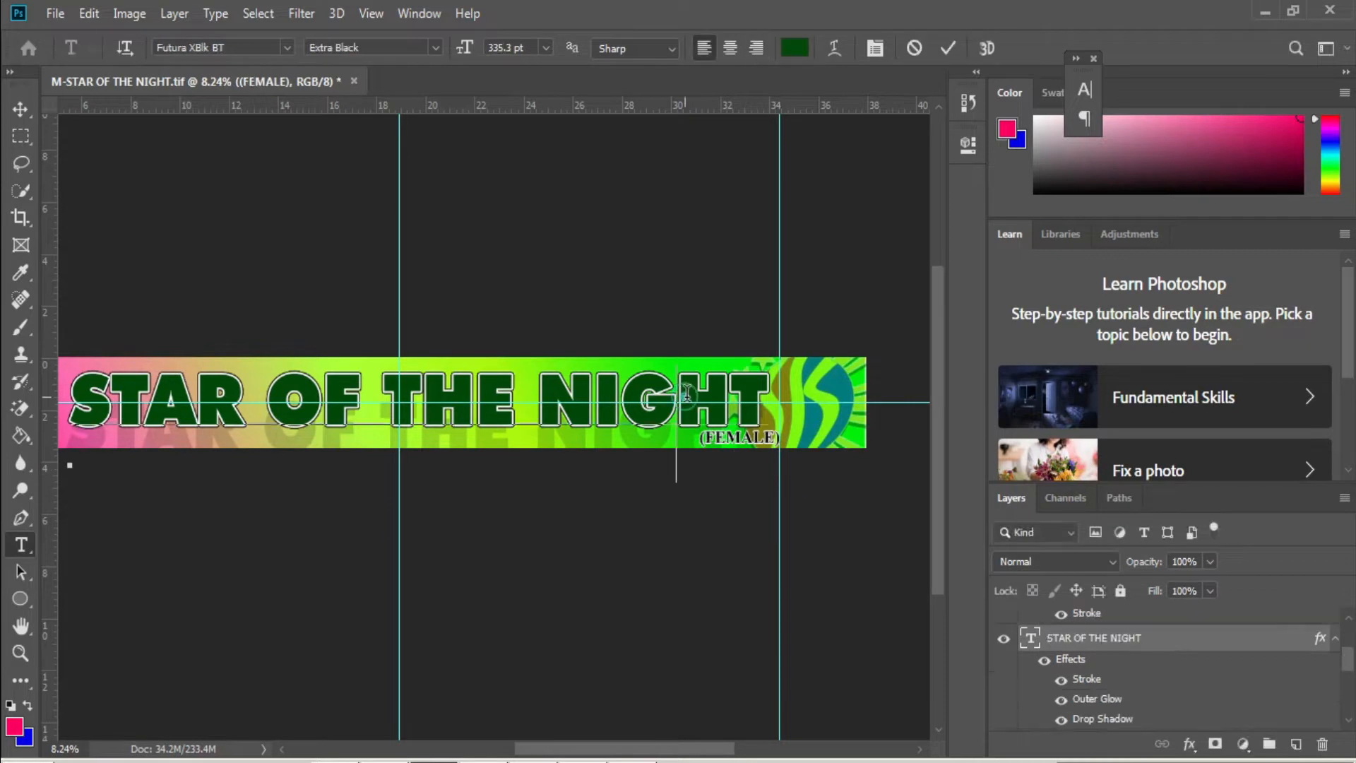
key("ctrl+a")
left_click(795, 47)
left_click(1111, 520)
left_click(1079, 353)
left_click_drag(1111, 530, 1112, 542)
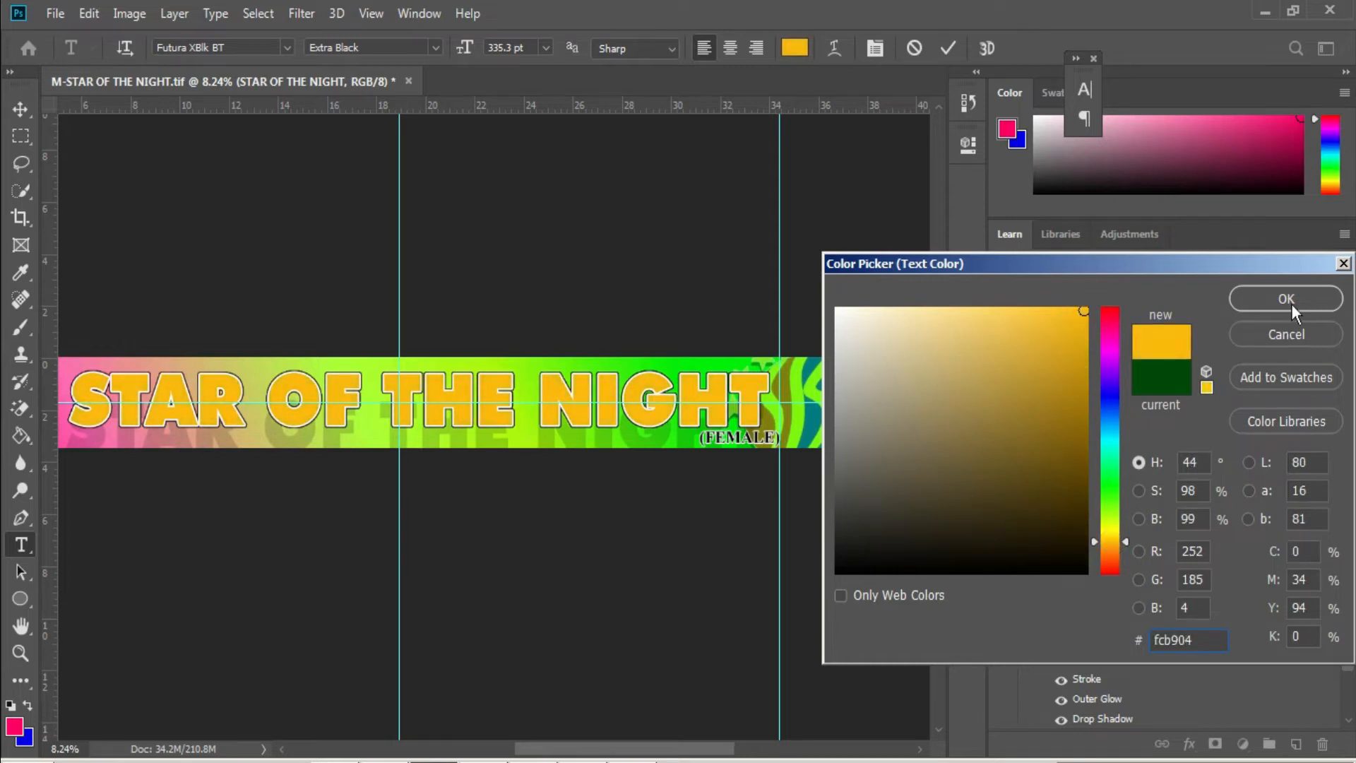
left_click(1286, 298)
Step: Set the title's Stroke color to black, 000000
double_click(1087, 679)
left_click(604, 481)
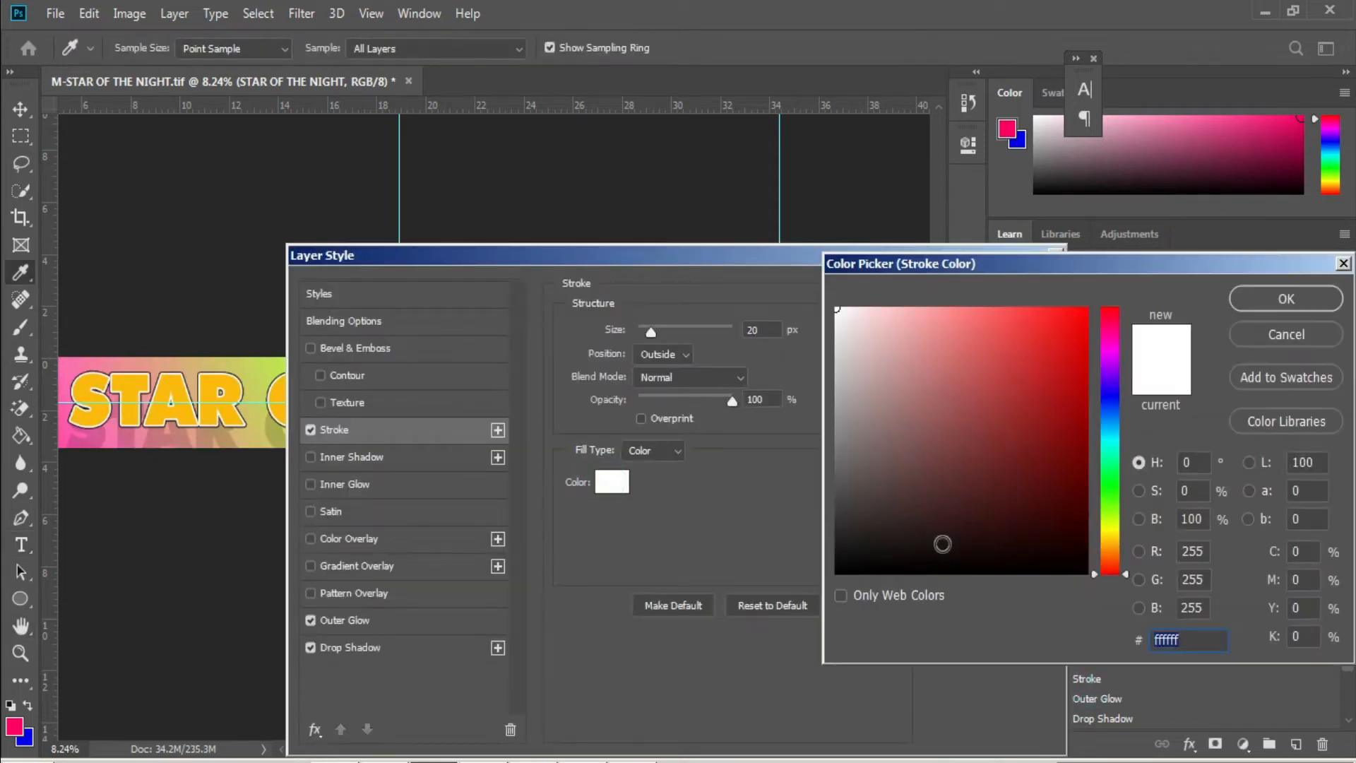
type("000000")
left_click(1281, 296)
Step: Set the title's Outer Glow to white, ffffff, at 100% opacity and apply the layer style
left_click(354, 618)
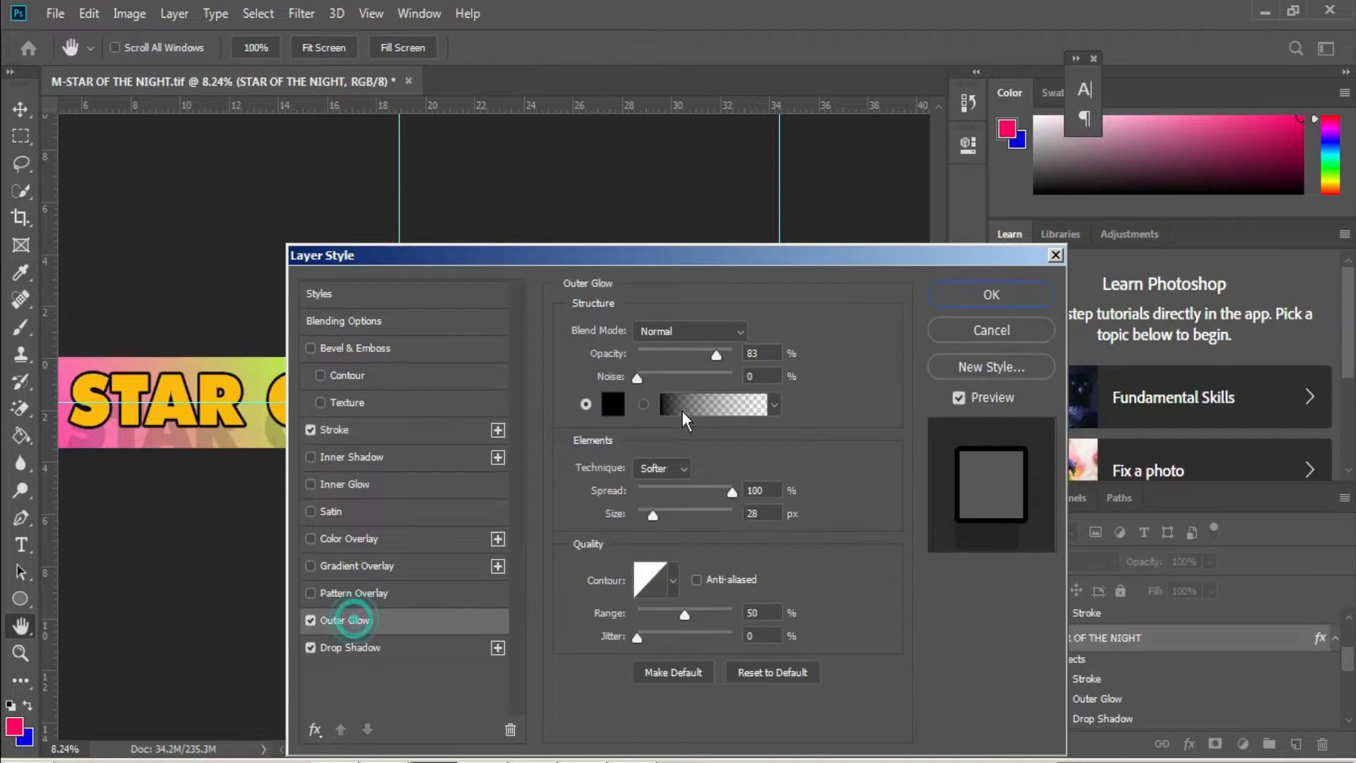
left_click(612, 405)
left_click_drag(887, 479, 786, 231)
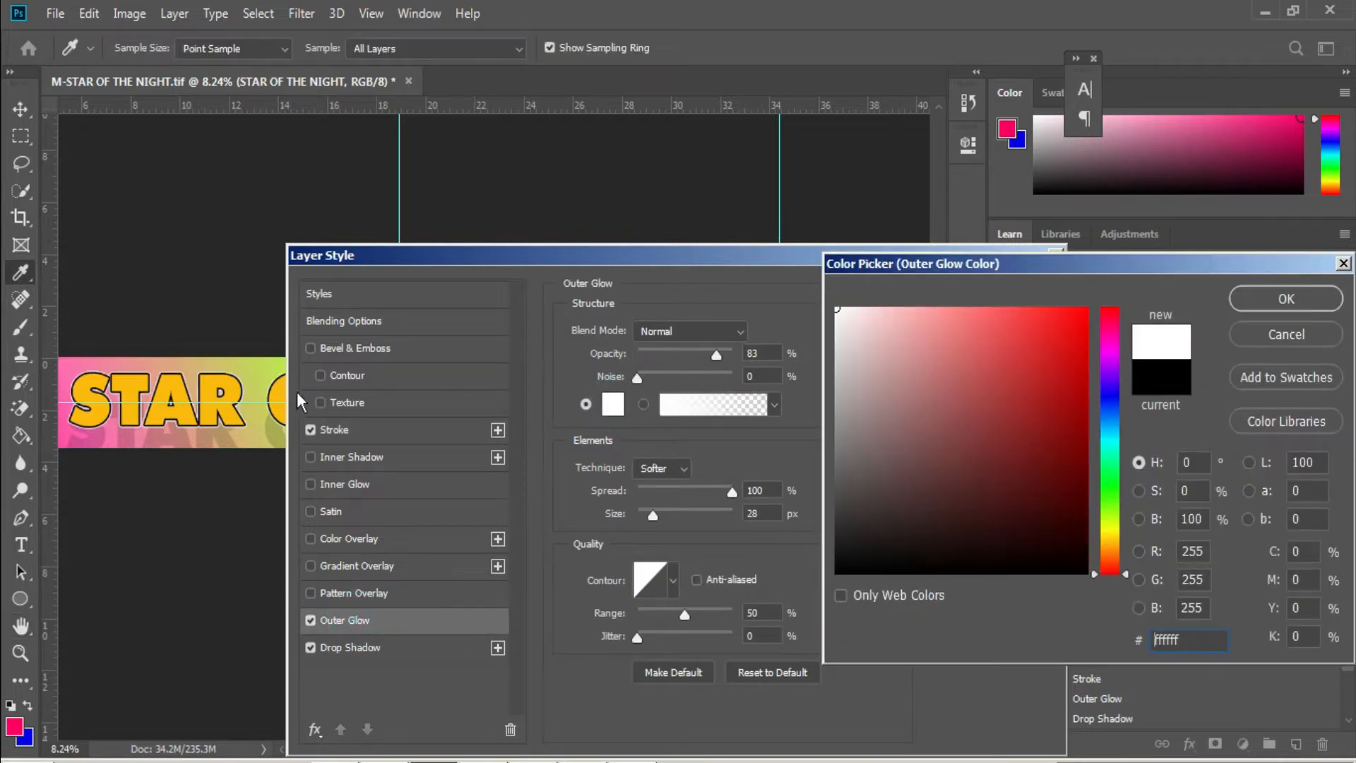
left_click(1280, 297)
left_click_drag(715, 357, 740, 354)
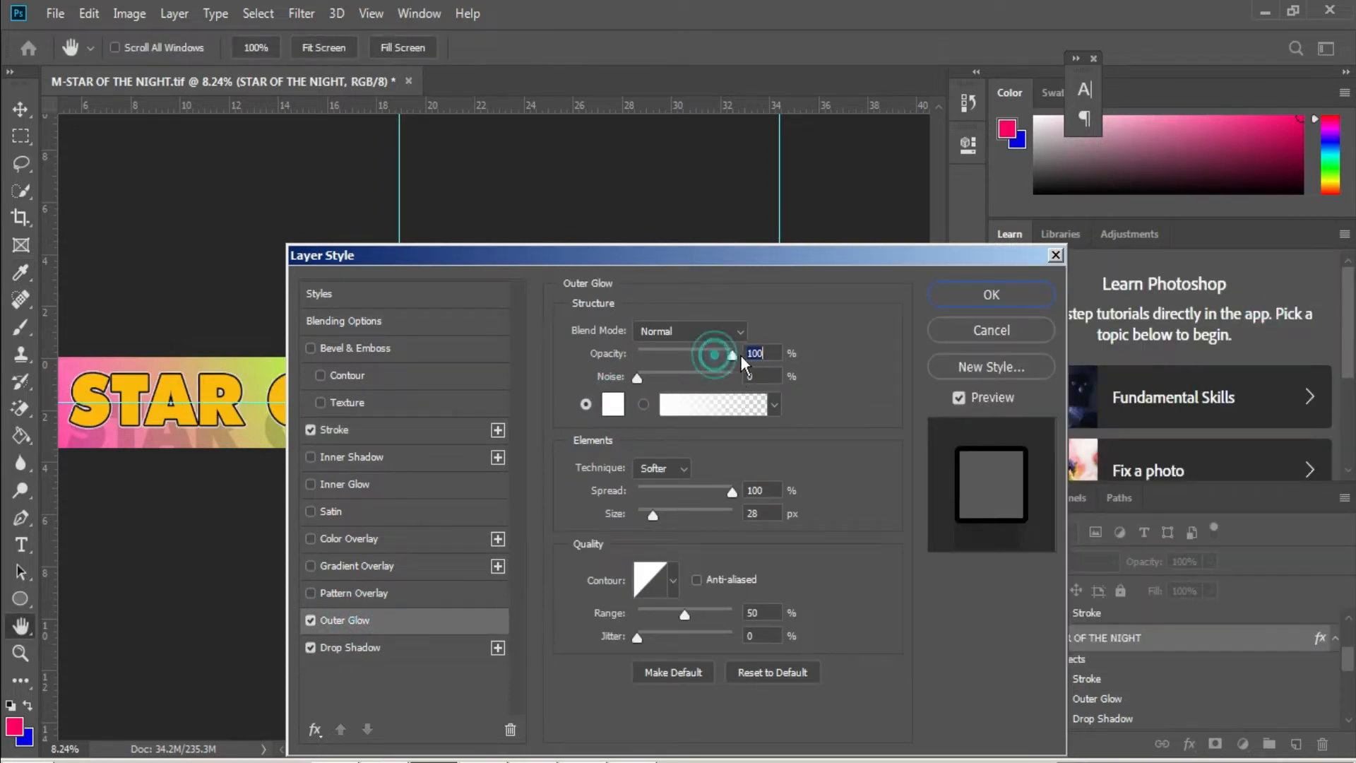
left_click(757, 513)
key("Return")
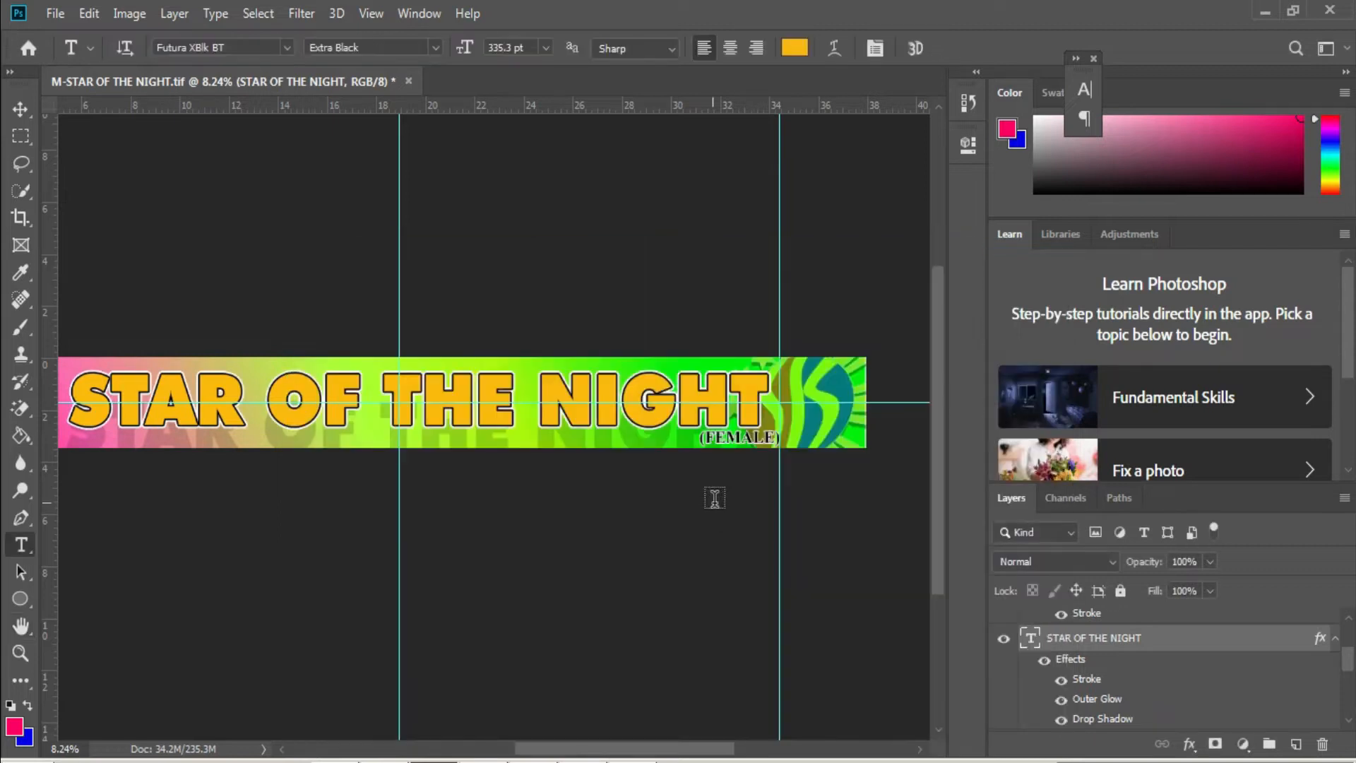
Step: Save the yellow sash as a separate TIFF named F-STAR OF THE NIGHT
scroll(756, 494, "down", 2)
key("ctrl+shift+s")
left_click(143, 496)
key("BackSpace")
type("F")
key("Return")
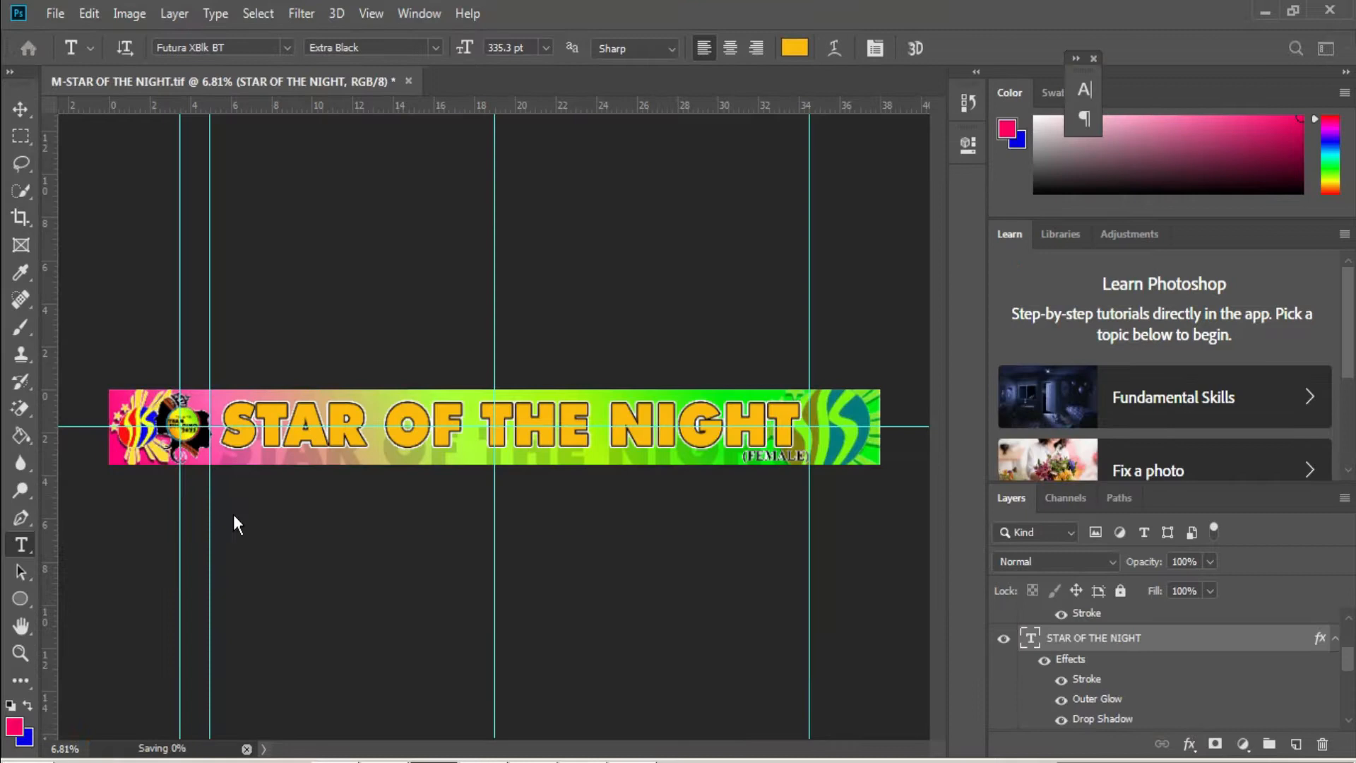
Step: Select the whole STAR OF THE NIGHT title and, in the Word award list, delete the two Star of the Night entries
left_click(425, 421)
key("ctrl+a")
left_click(335, 761)
left_click_drag(501, 304, 233, 240)
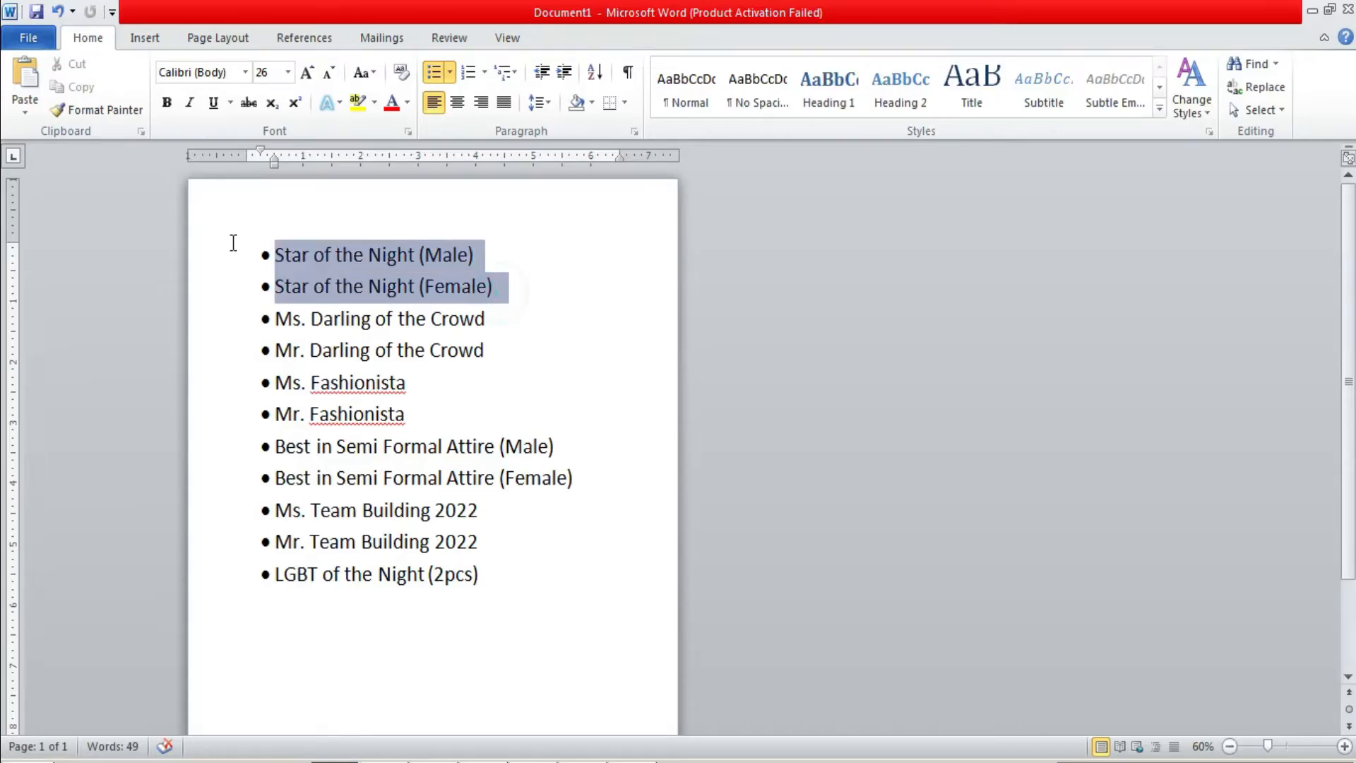
key("Delete")
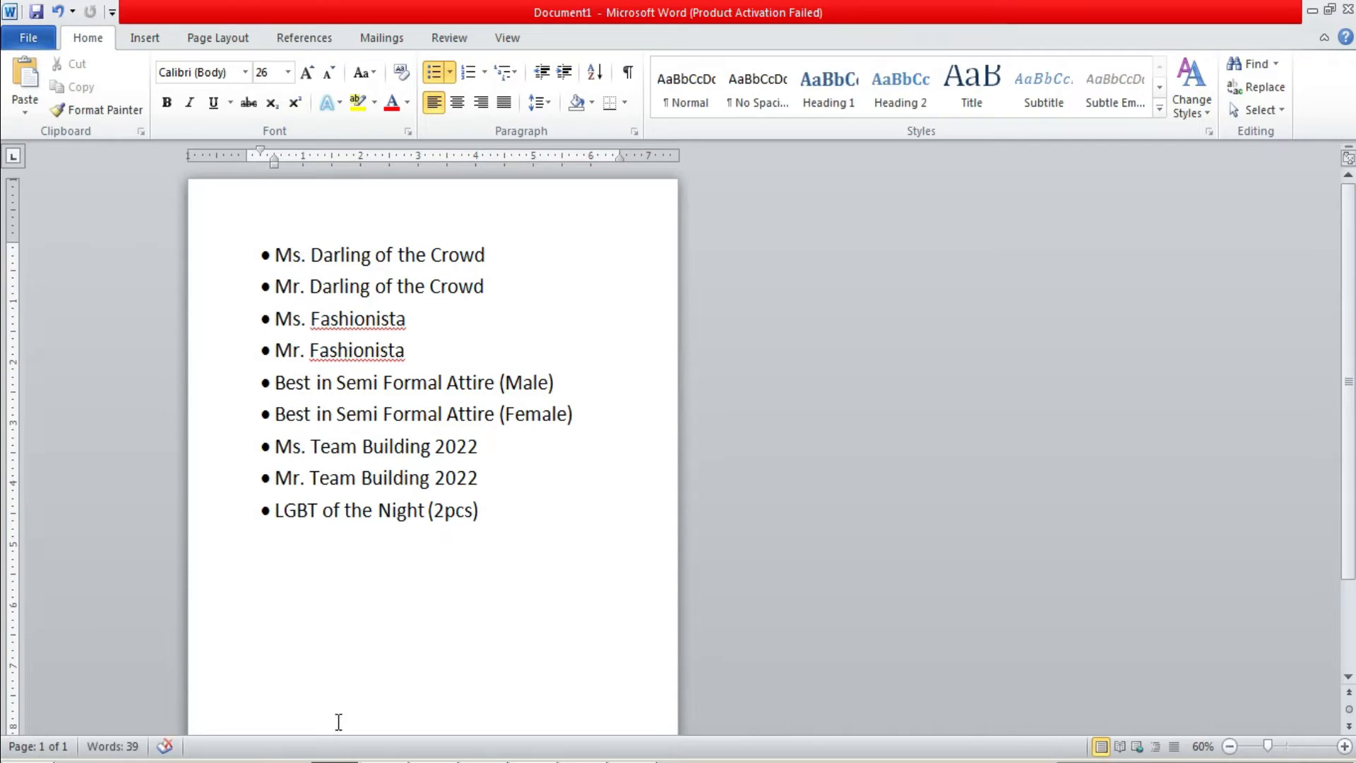
Step: Switch back to Photoshop and replace the sash title with MS.DARLING OF THE CROWD
left_click(434, 761)
type("MS")
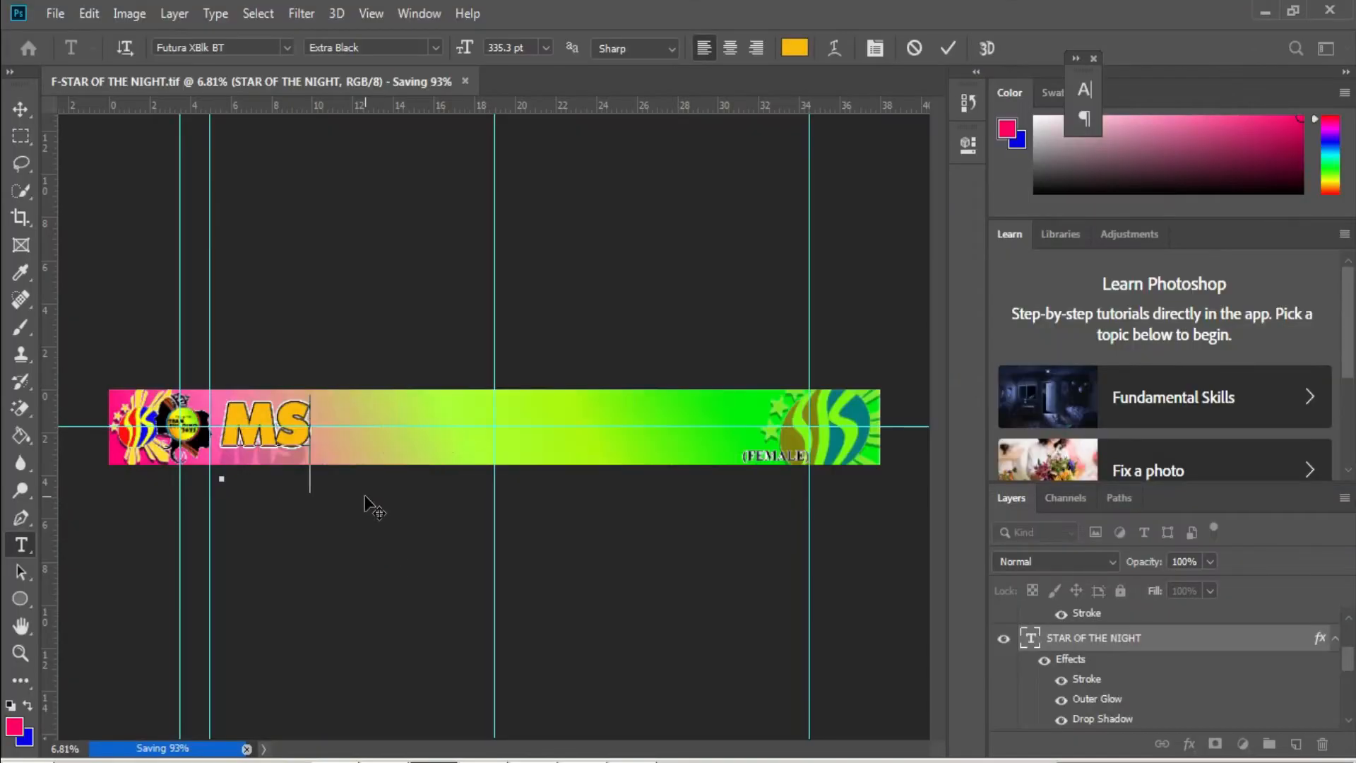
type(".DARLING OF THE C")
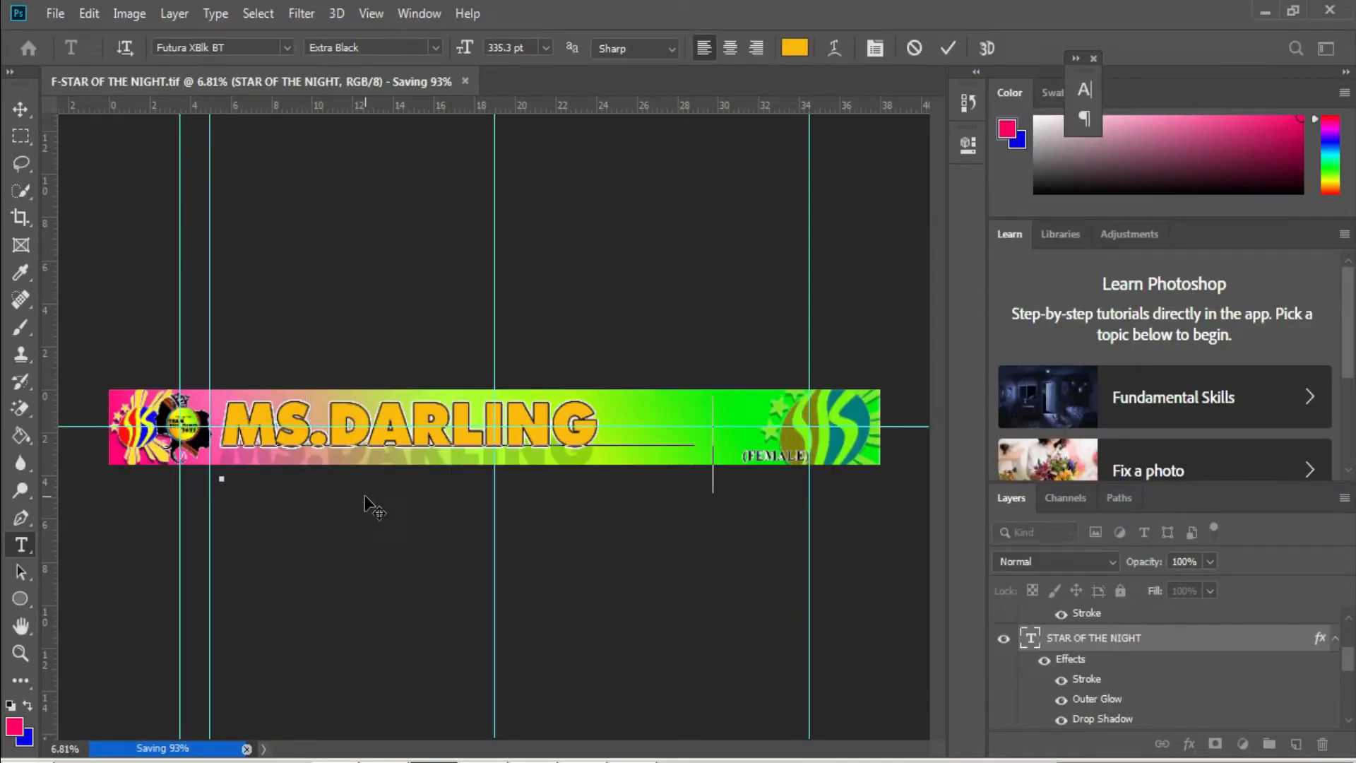
key("alt+Tab")
key("alt+Tab")
Step: Reduce the whole MS.DARLING OF THE CROWD title's horizontal scale to 69% so it fits before the end logo
key("ctrl+a")
left_click(421, 14)
left_click(515, 248)
key("Down")
key("Down")
key("Down")
key("Down")
key("Down")
key("Down")
key("Down")
key("Down")
key("Down")
key("Down")
key("Down")
key("Down")
key("Down")
key("Down")
key("Down")
key("Down")
key("Down")
key("Down")
key("Down")
key("Down")
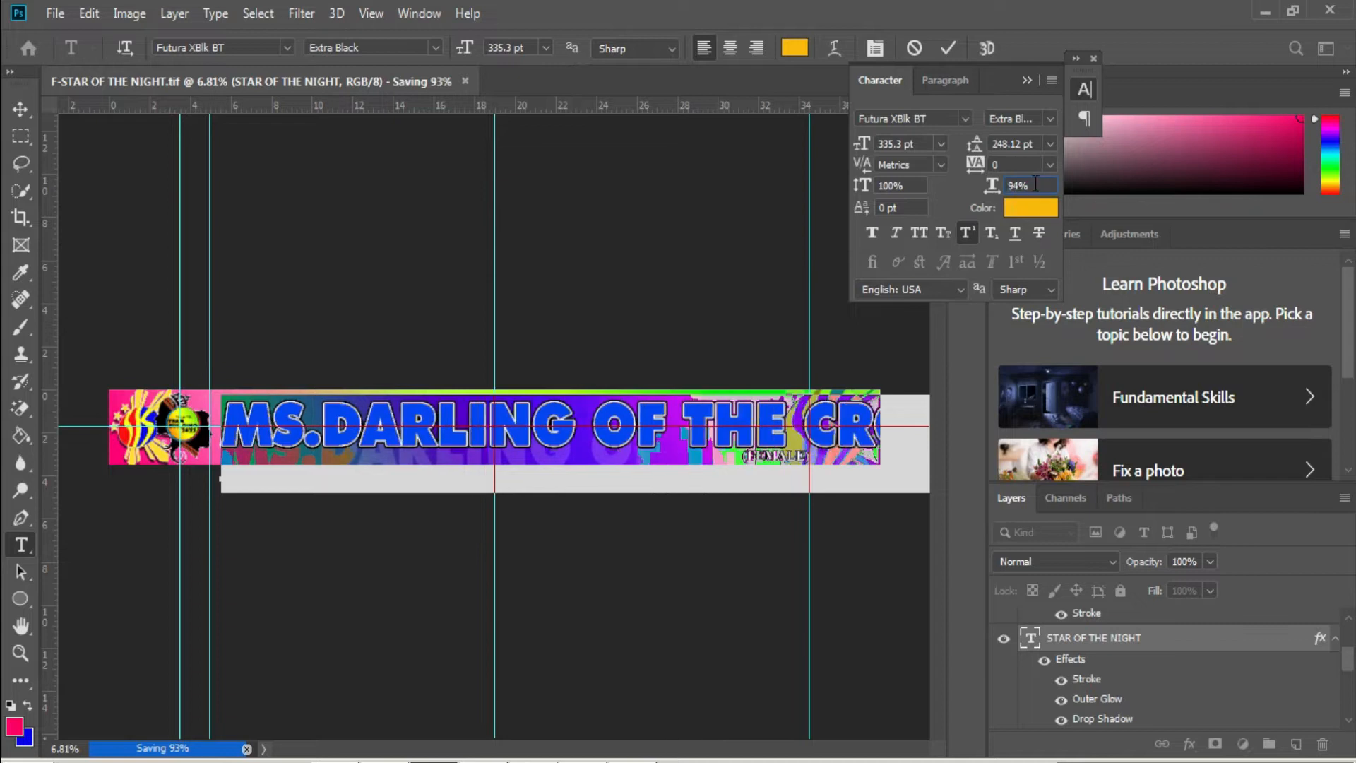
key("Down")
key("Down")
key("Down")
key("Down")
key("Down")
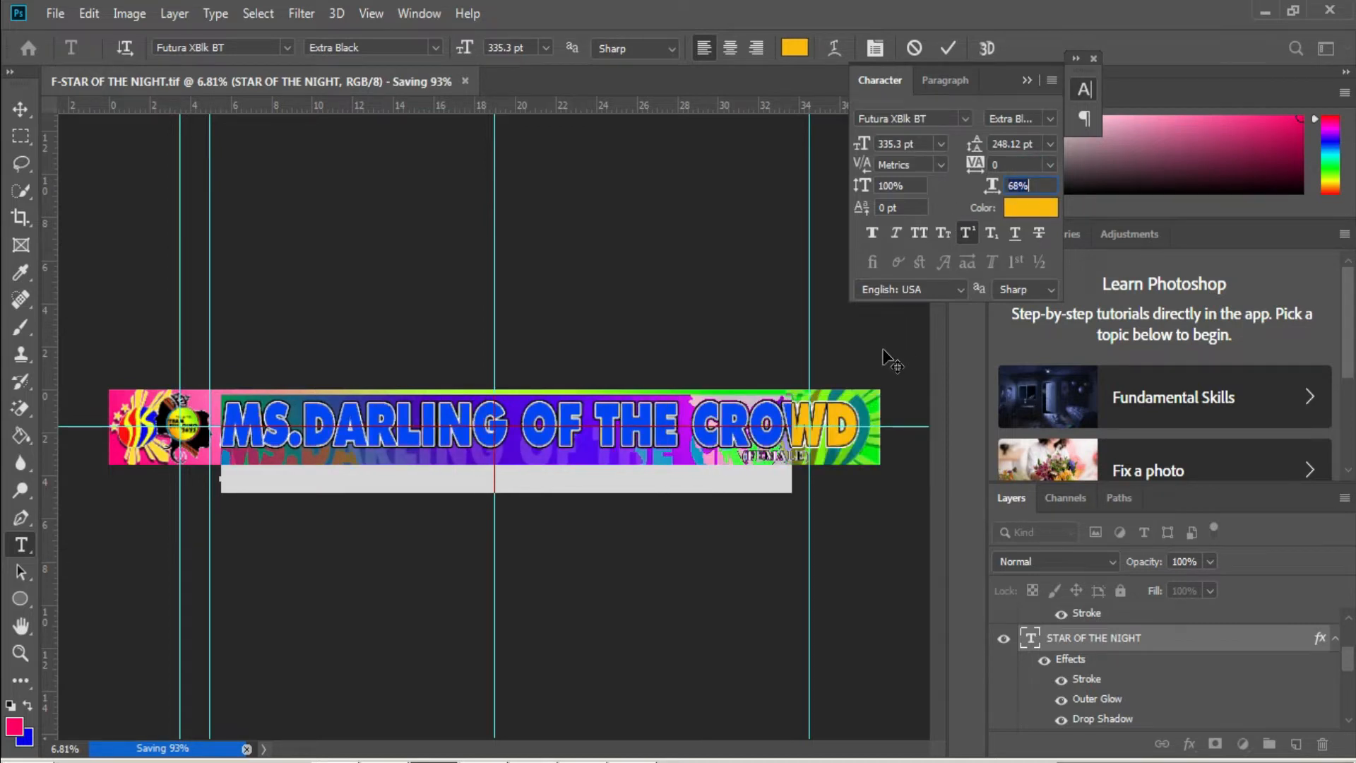
key("Down")
key("Down")
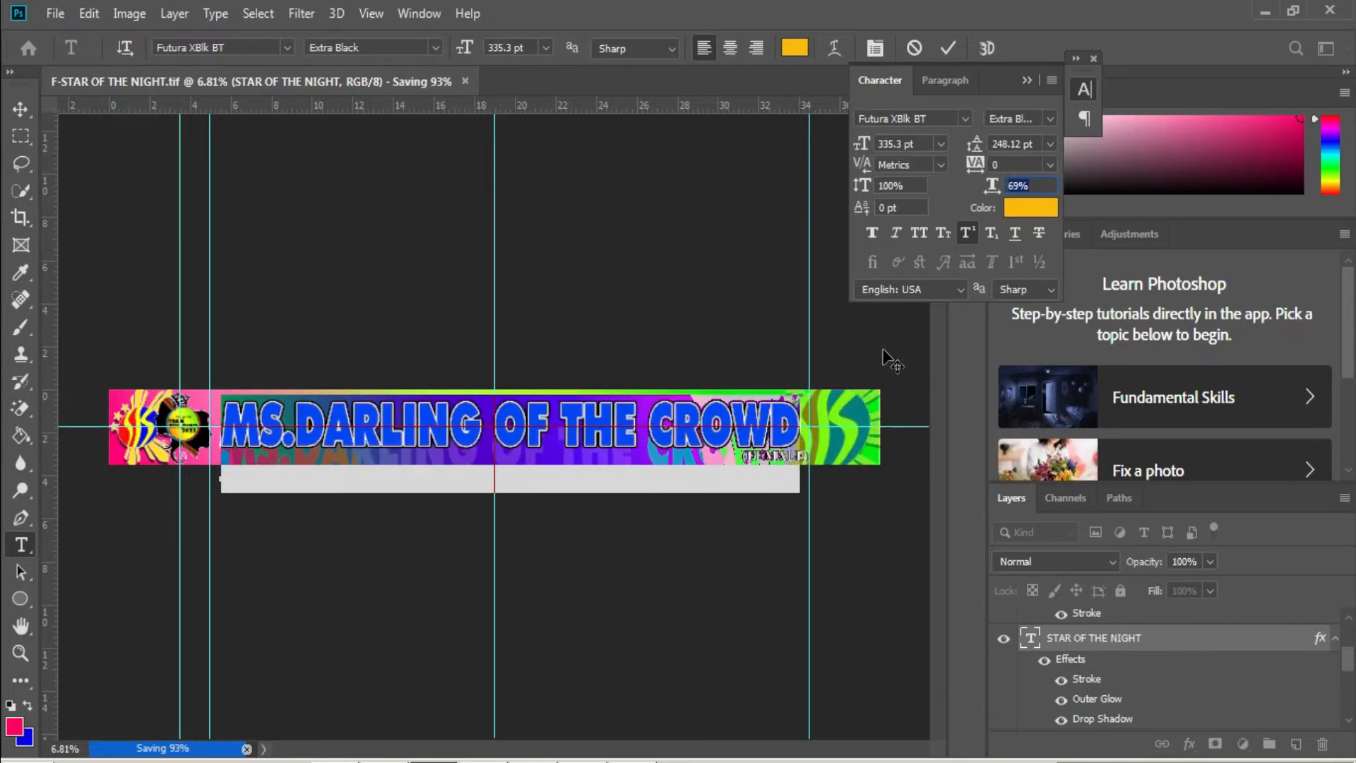
left_click(950, 50)
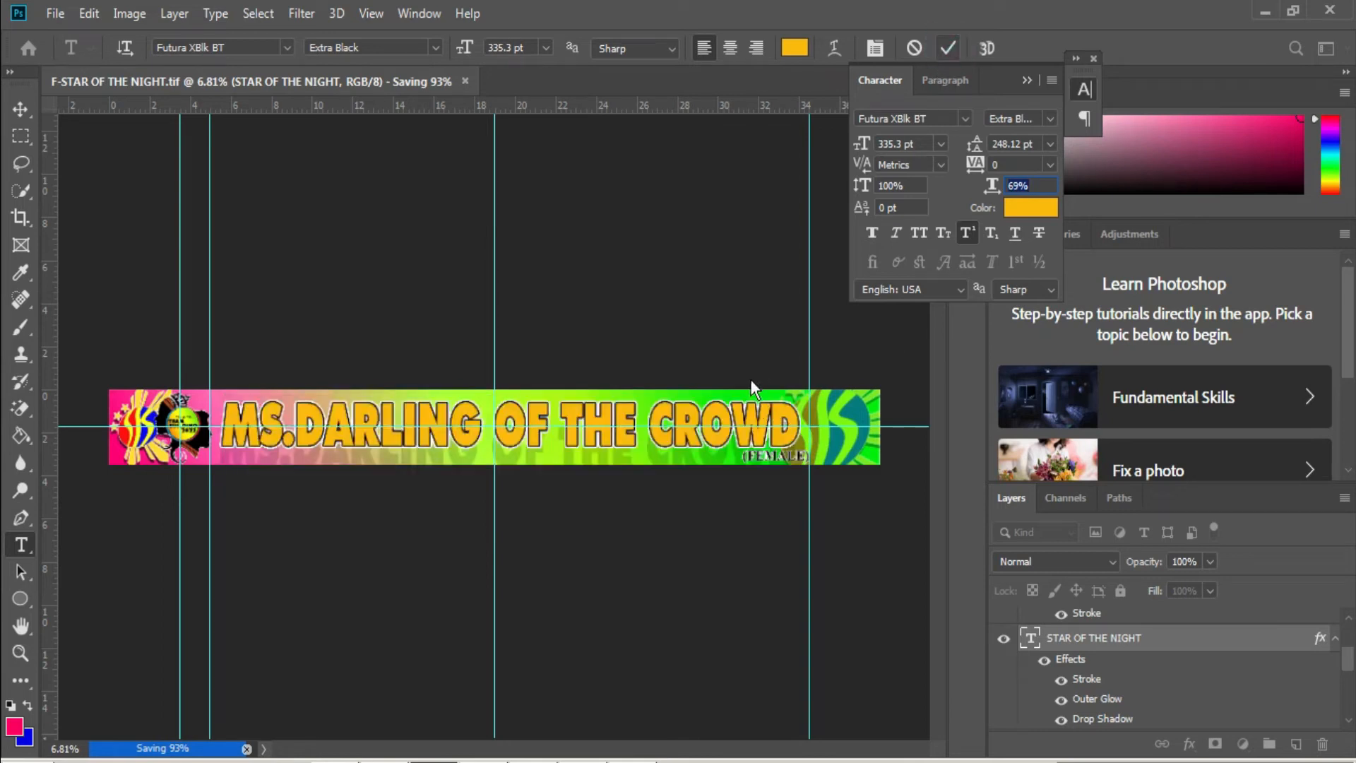
Step: Hide the (FEMALE) gender label layer
left_click(784, 458)
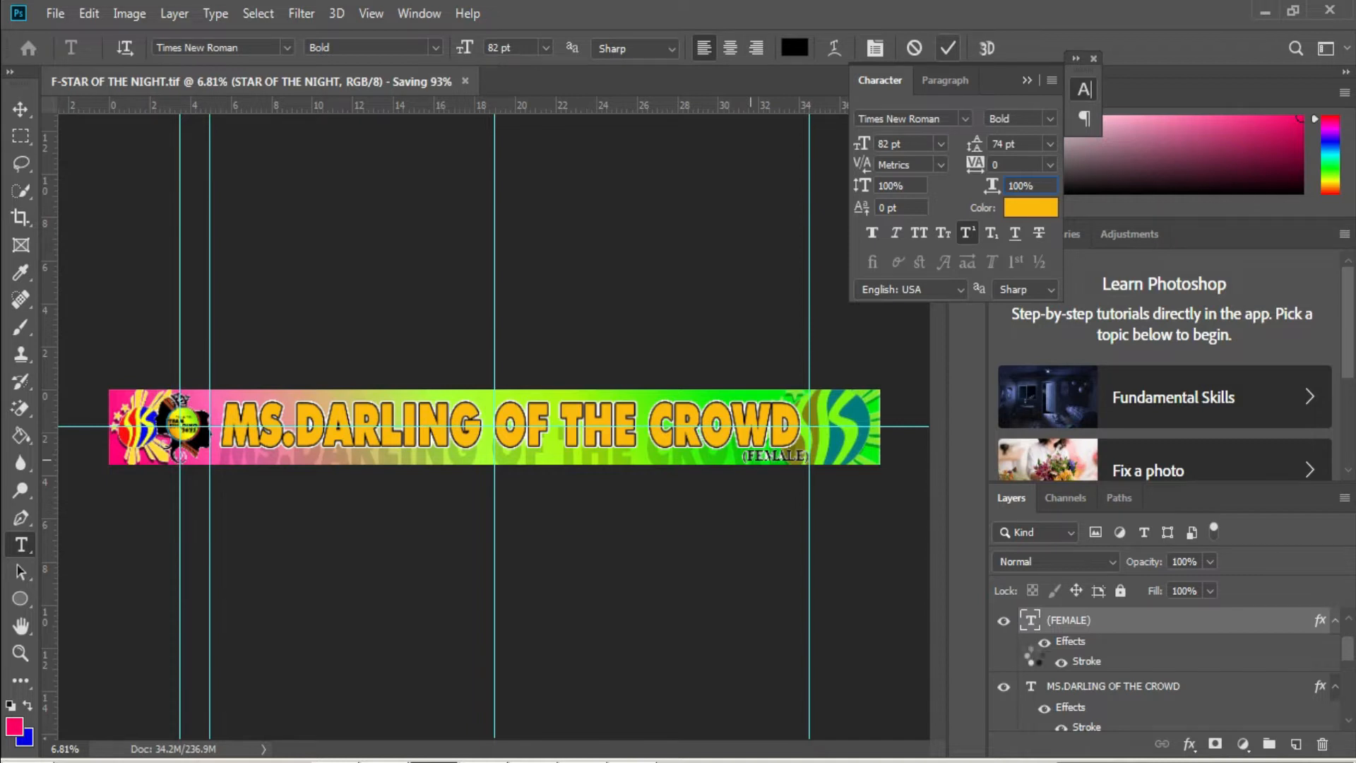
left_click(1003, 622)
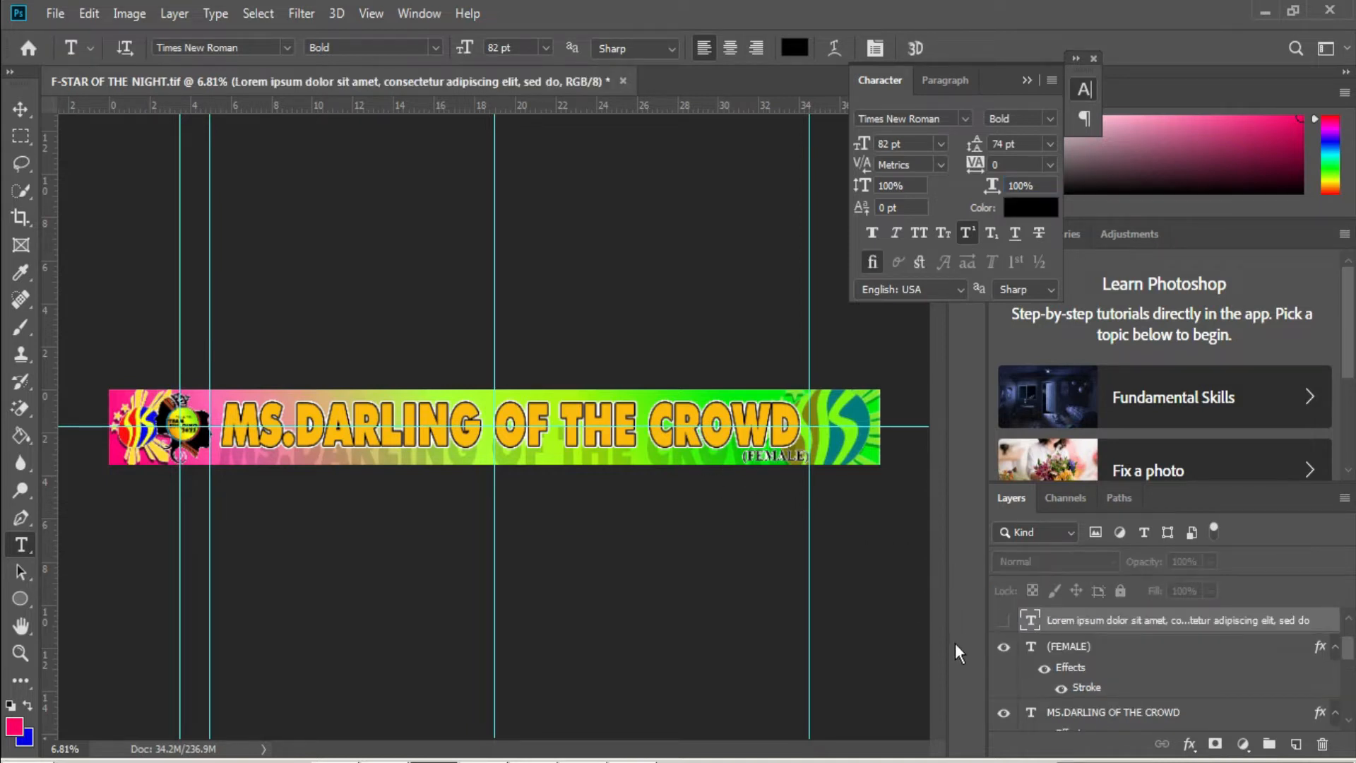
left_click(1003, 646)
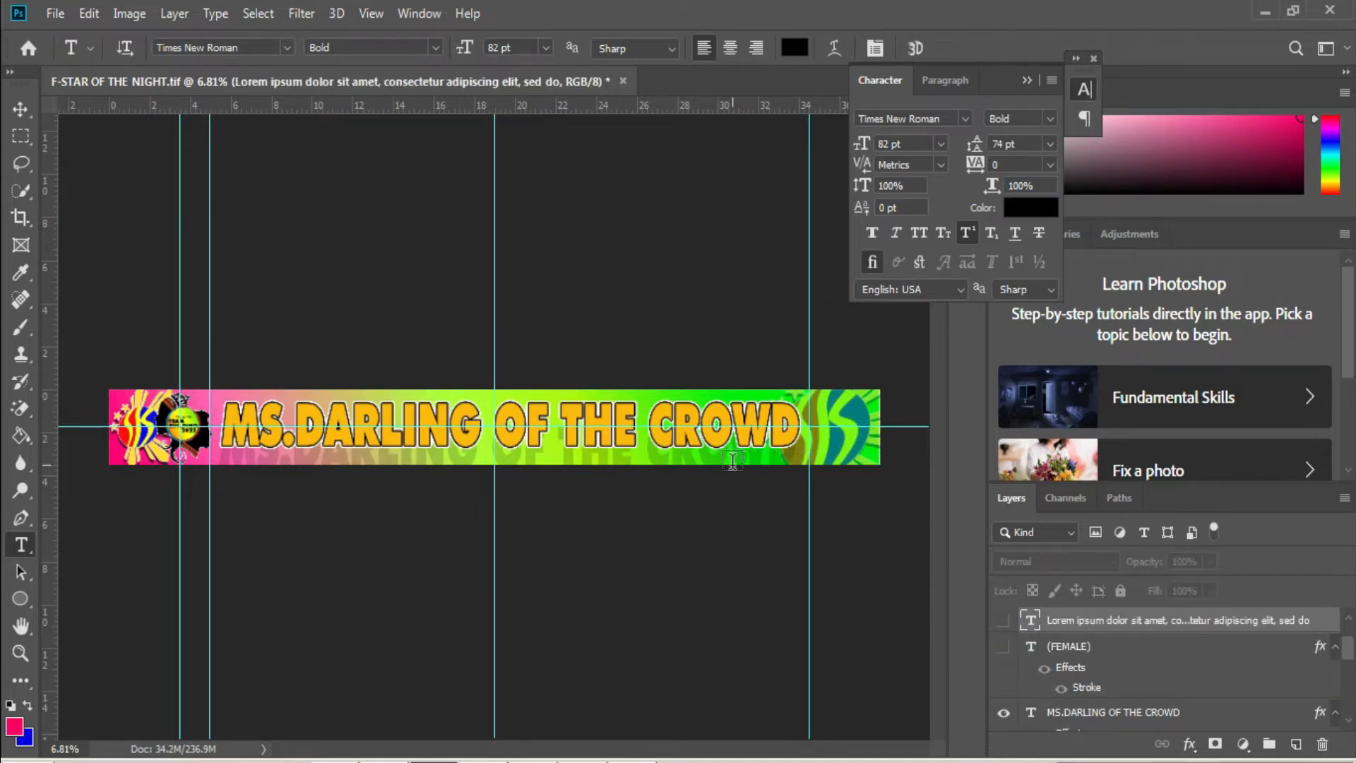
left_click(717, 423)
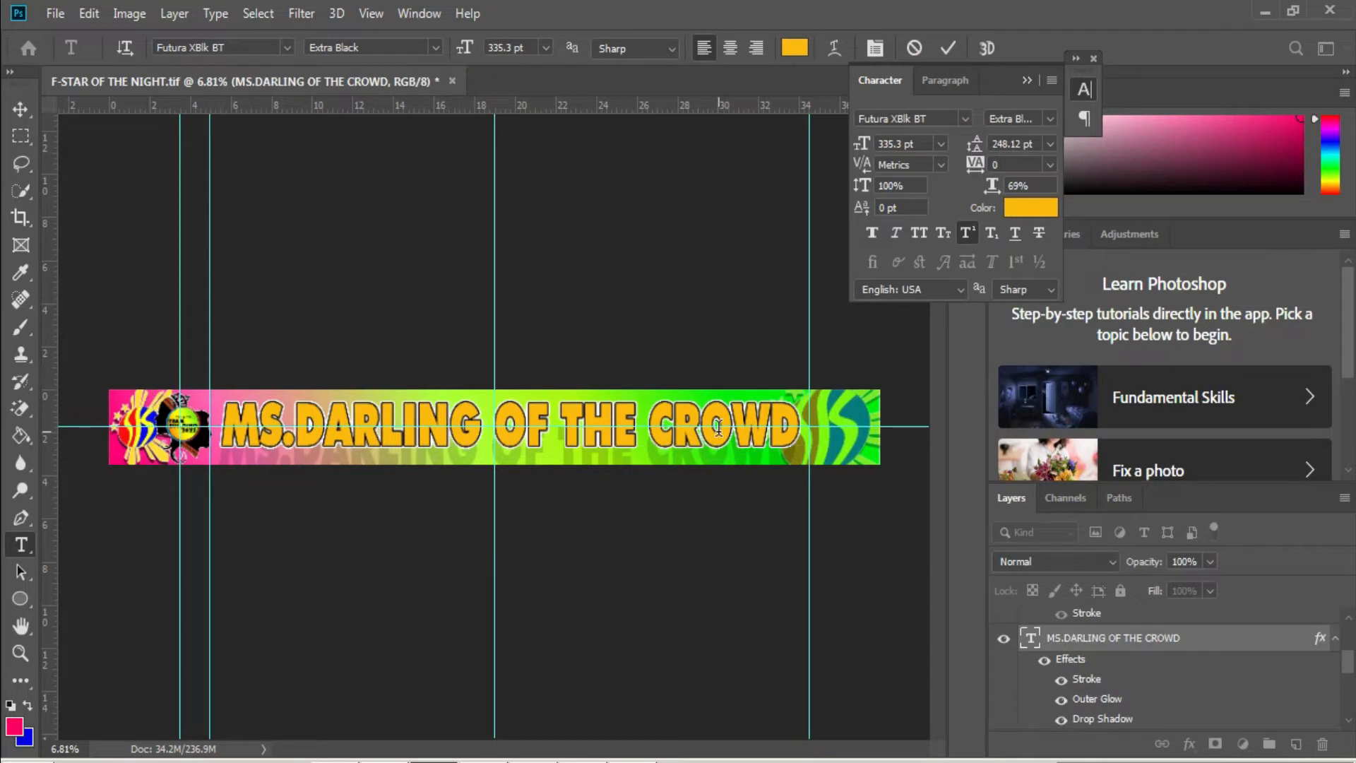
key("ctrl+t")
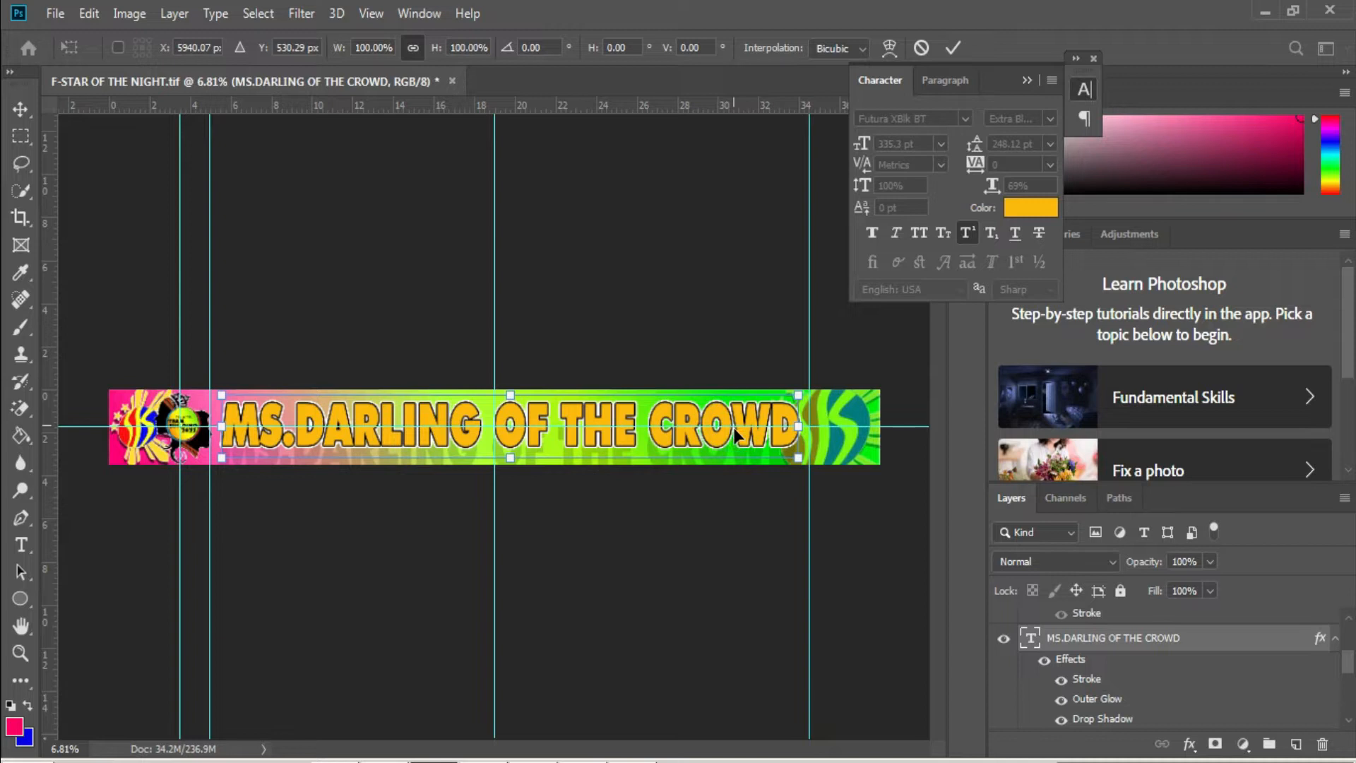
key("Return")
key("m")
left_click(843, 467)
Step: Recolor the whole MS.DARLING OF THE CROWD title red, fc0421
key("t")
left_click(609, 441)
key("ctrl+a")
left_click(797, 50)
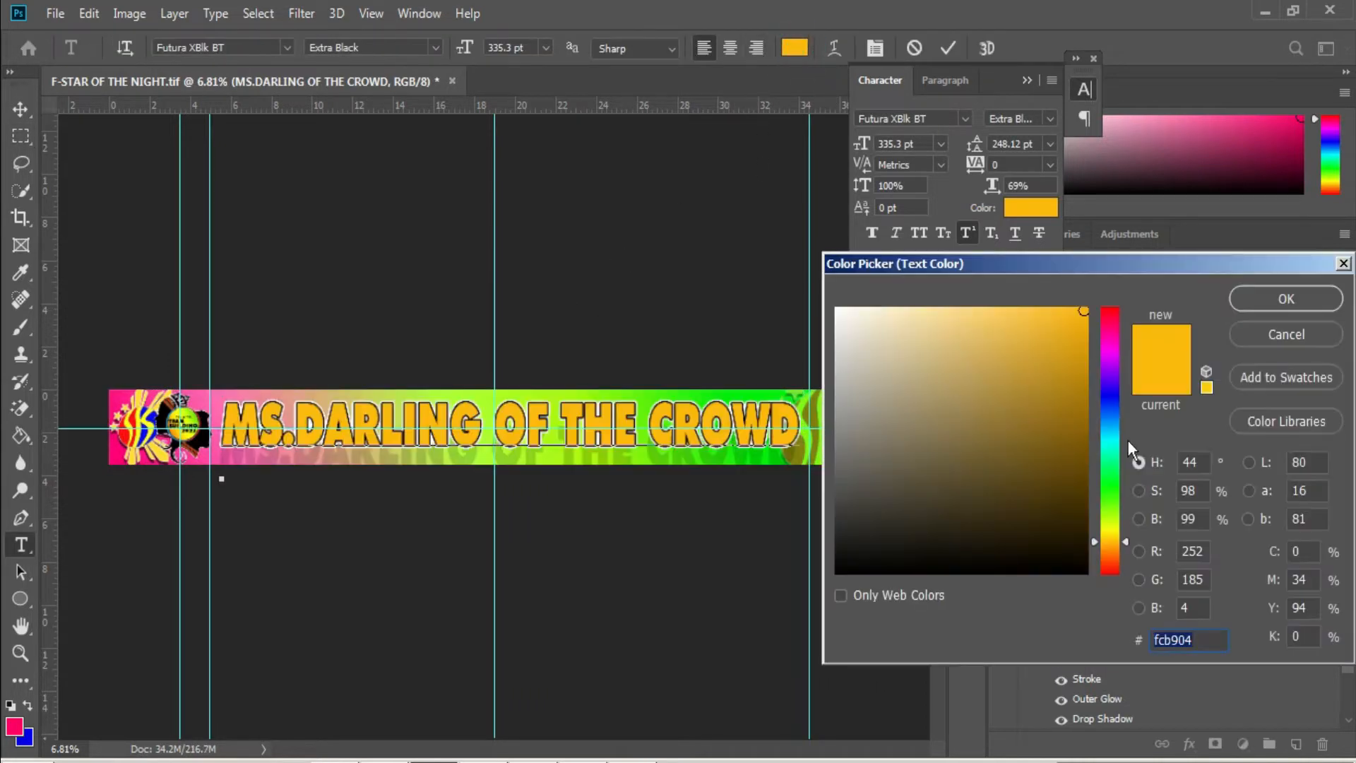
left_click(1109, 312)
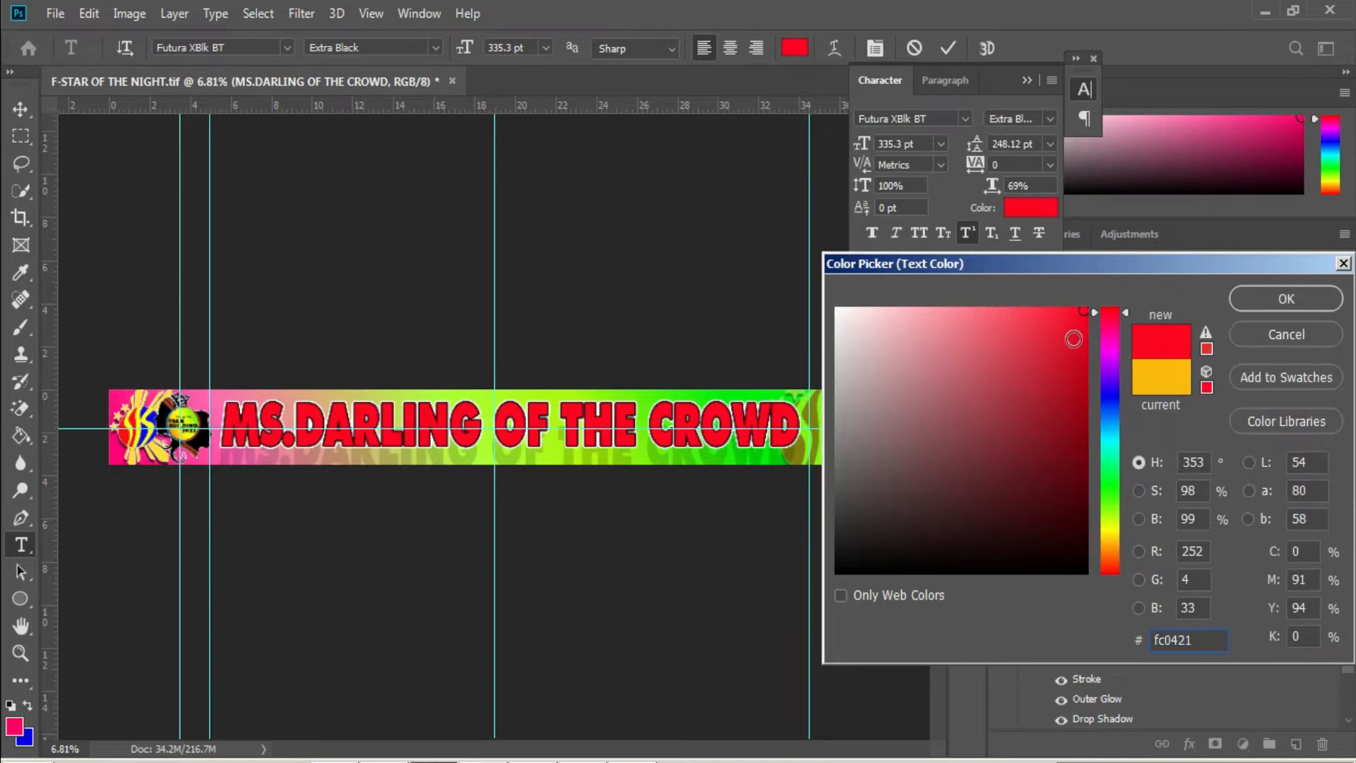
left_click(1269, 299)
Step: Set the title's Stroke color to white
double_click(1088, 679)
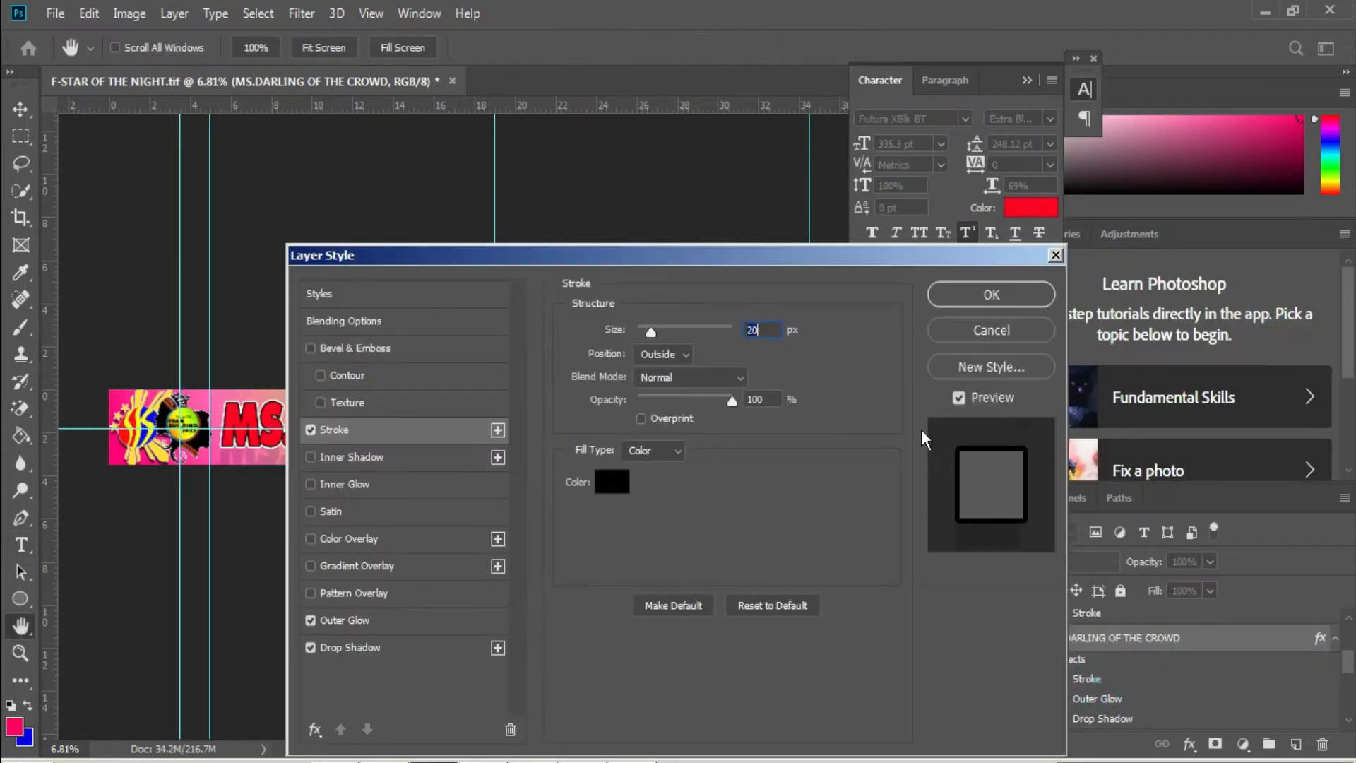
left_click(602, 480)
left_click_drag(878, 476, 836, 308)
left_click(1287, 298)
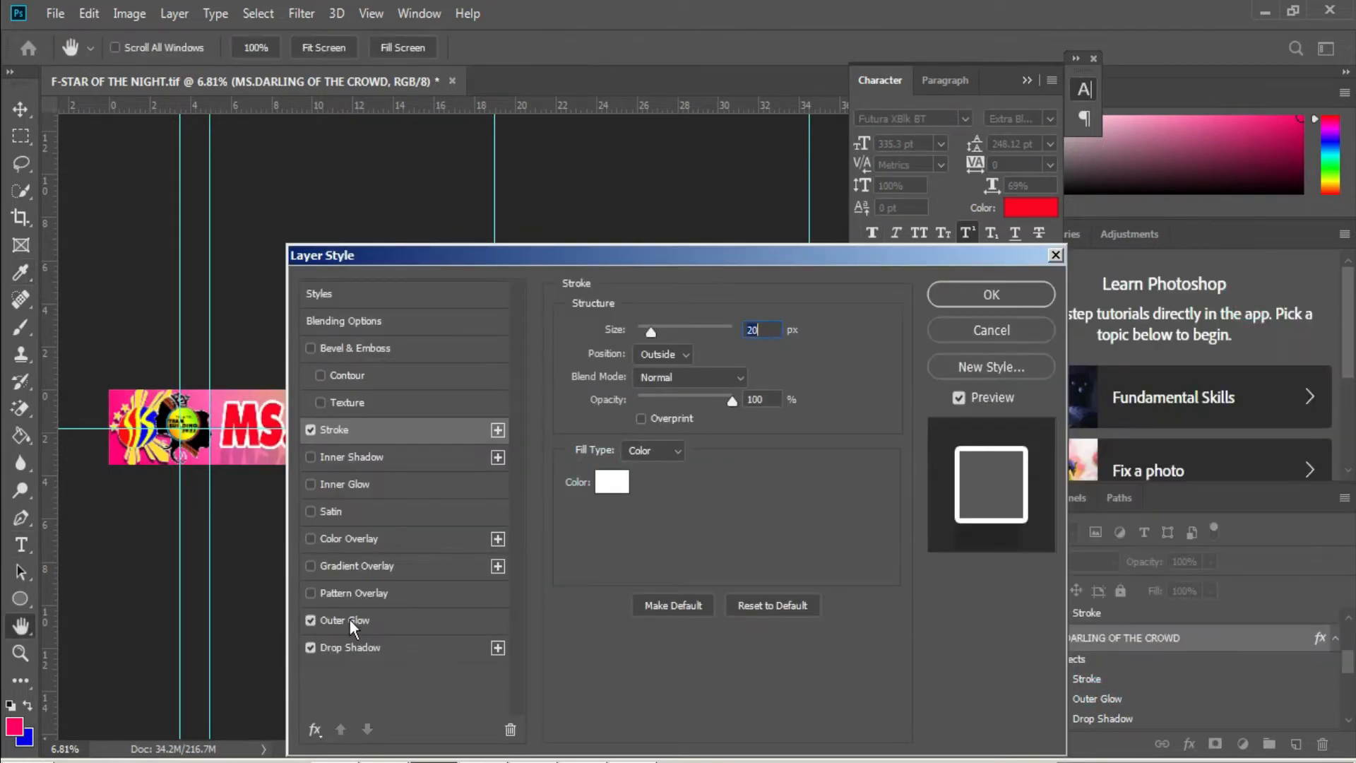
Step: Set the title's Outer Glow color to black and apply the layer style
left_click(345, 619)
left_click(614, 405)
left_click_drag(989, 551, 1085, 577)
left_click(1253, 296)
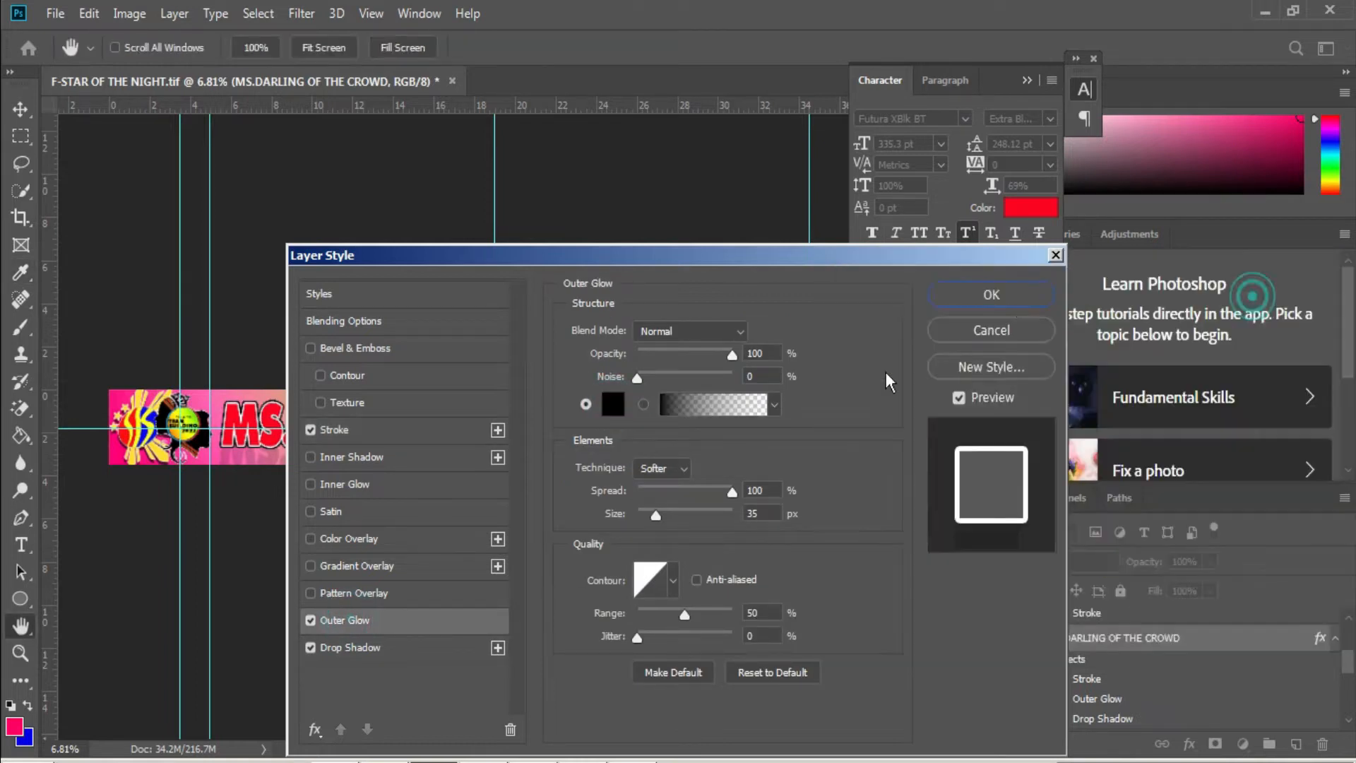
left_click(1012, 295)
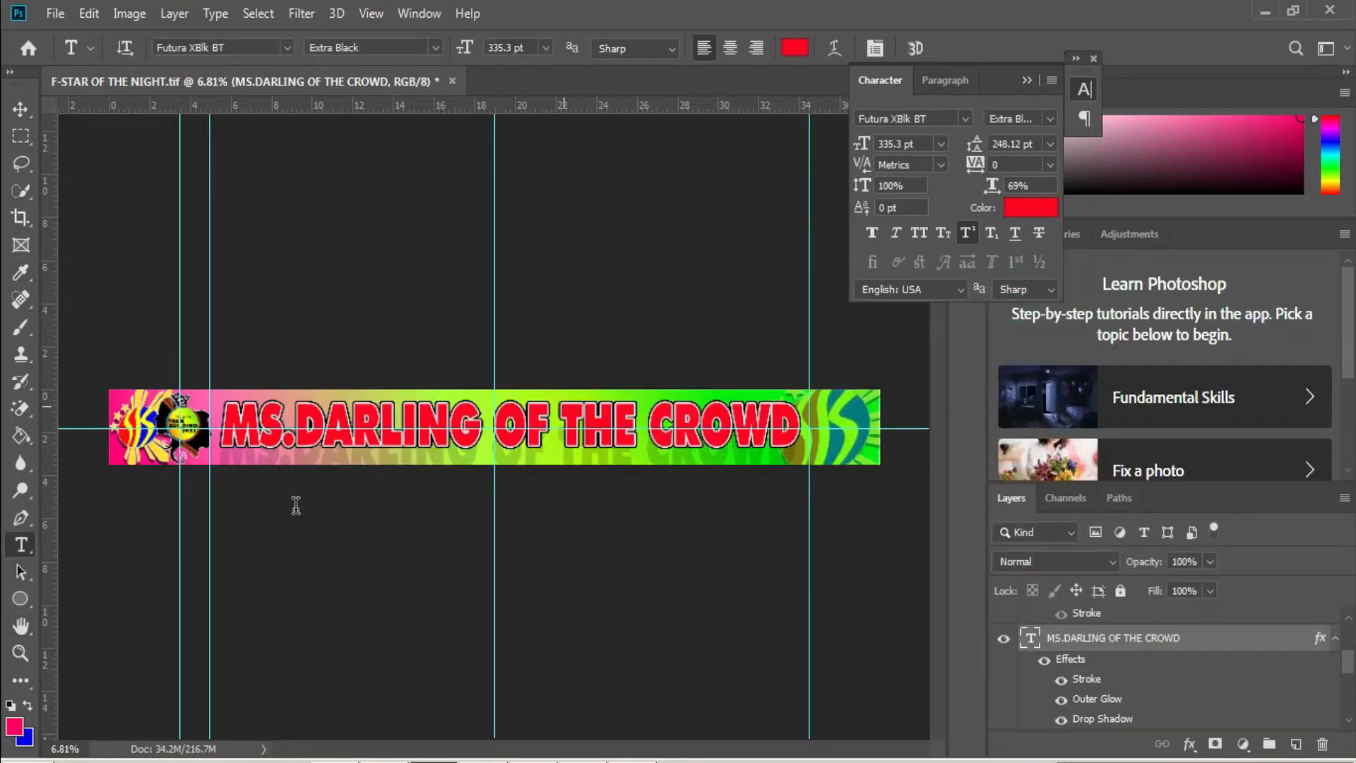
Step: Save the red sash as a separate TIFF named MS DARLING OF THE CROWD
key("ctrl+shift+s")
type("MS DARLING OF TH")
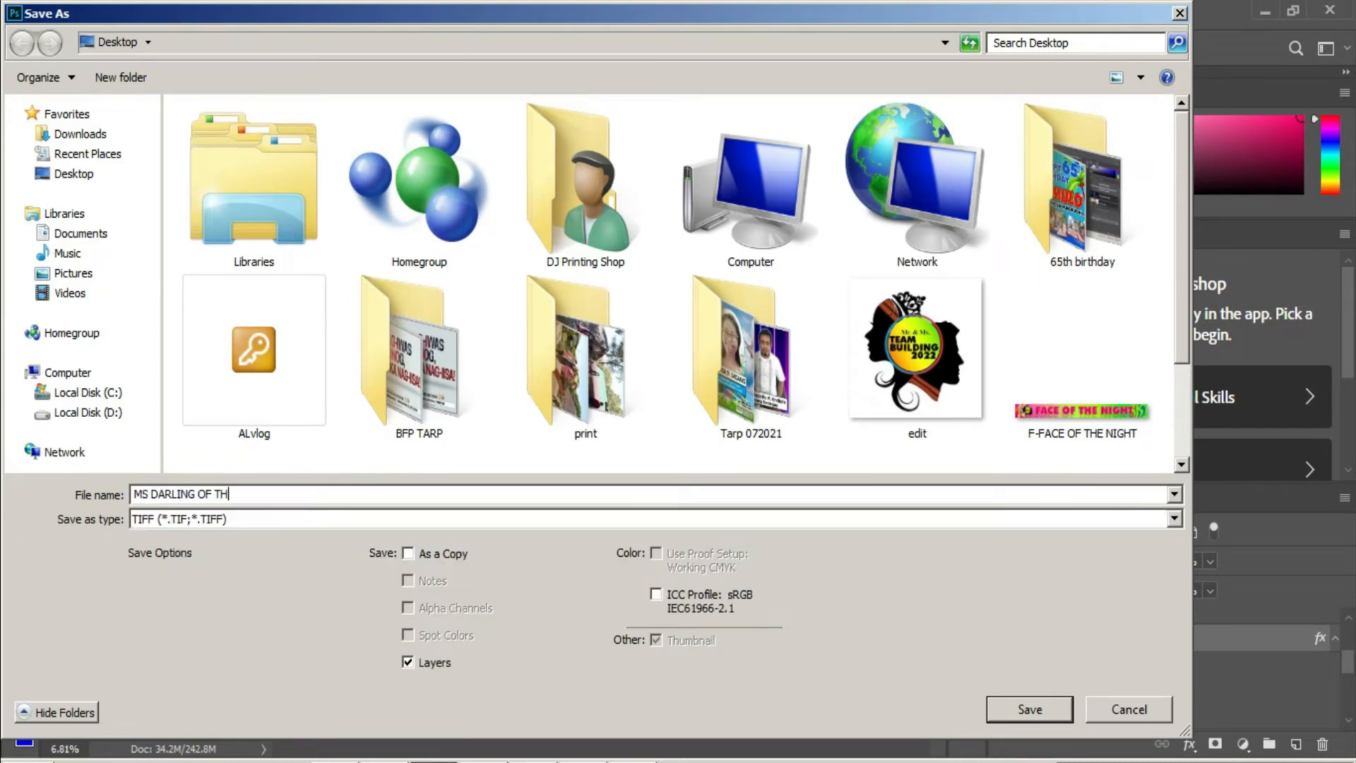
type("E CROWD")
key("Return")
key("Return")
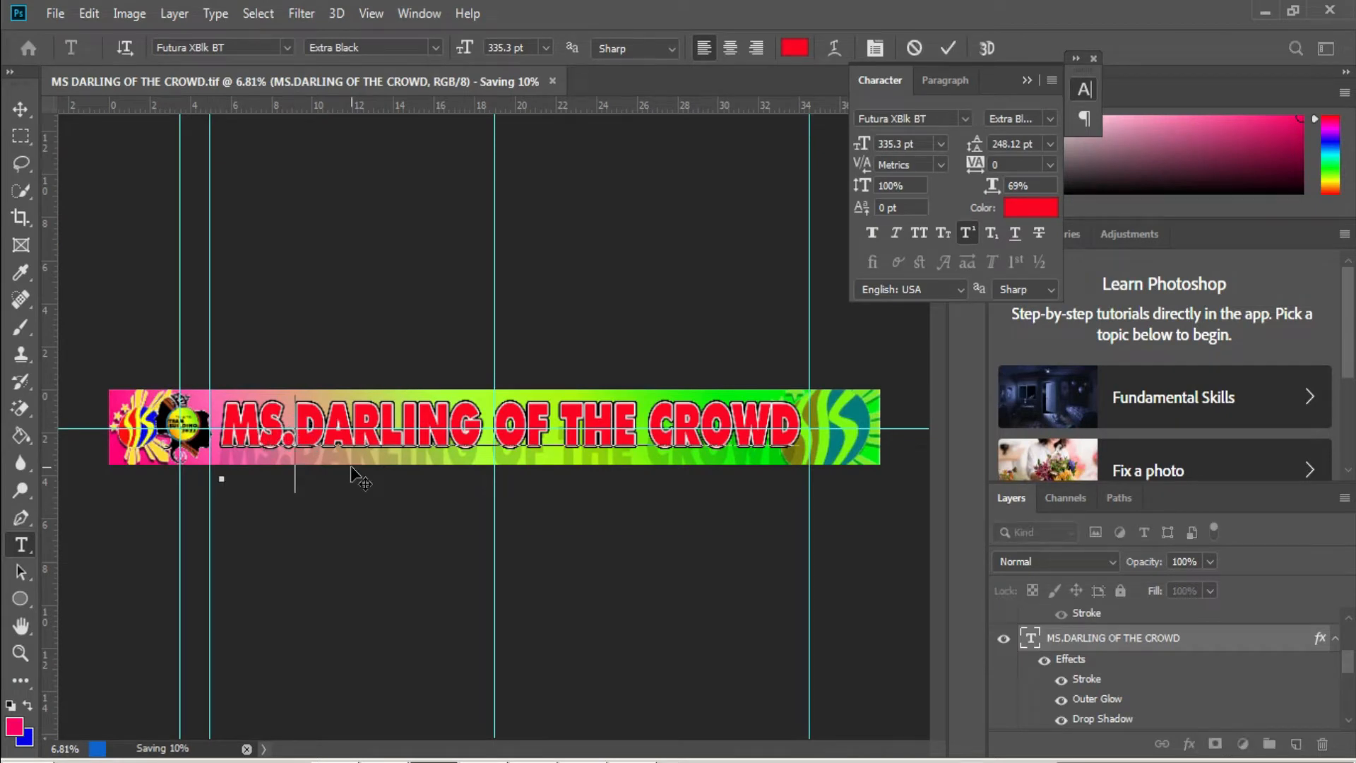
Step: Insert a space after MS. in the title, set its horizontal scale to 67% and save the file
left_click(296, 433)
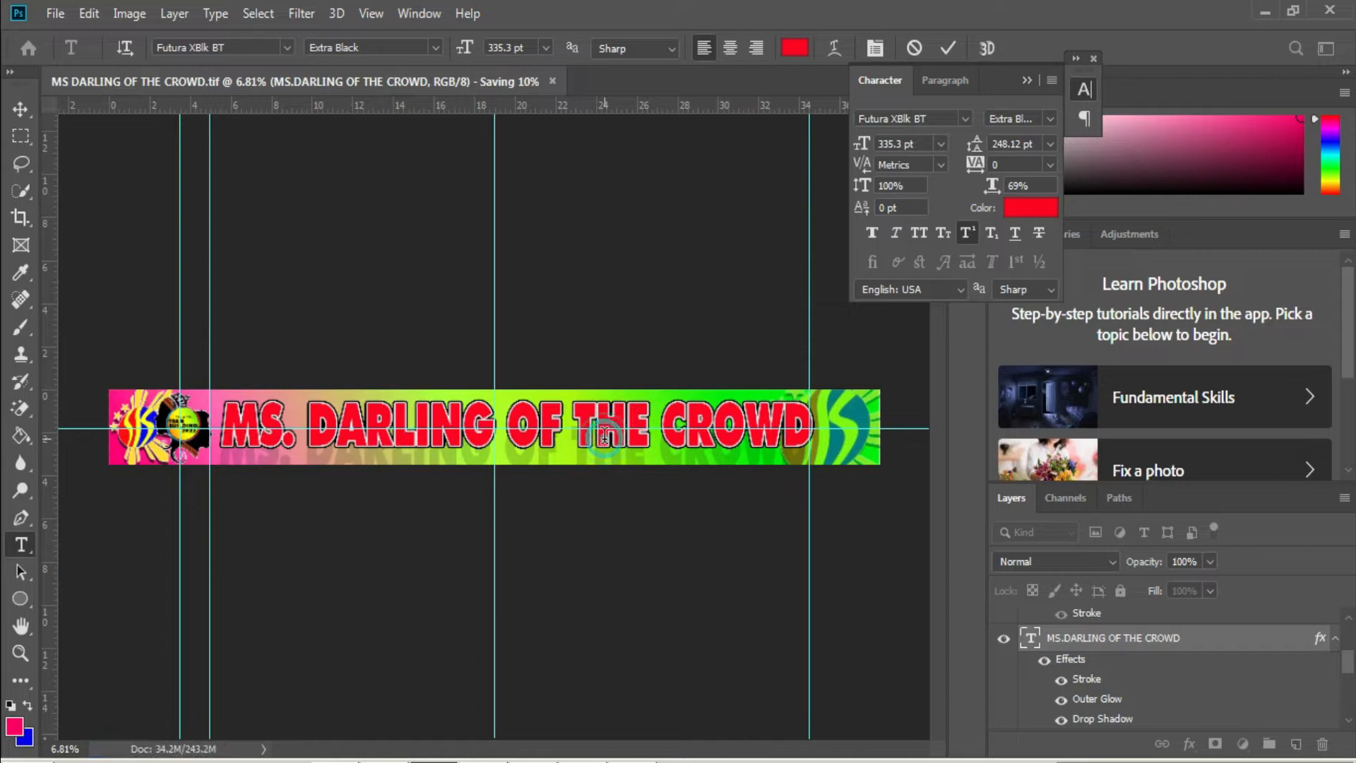
key("ctrl+a")
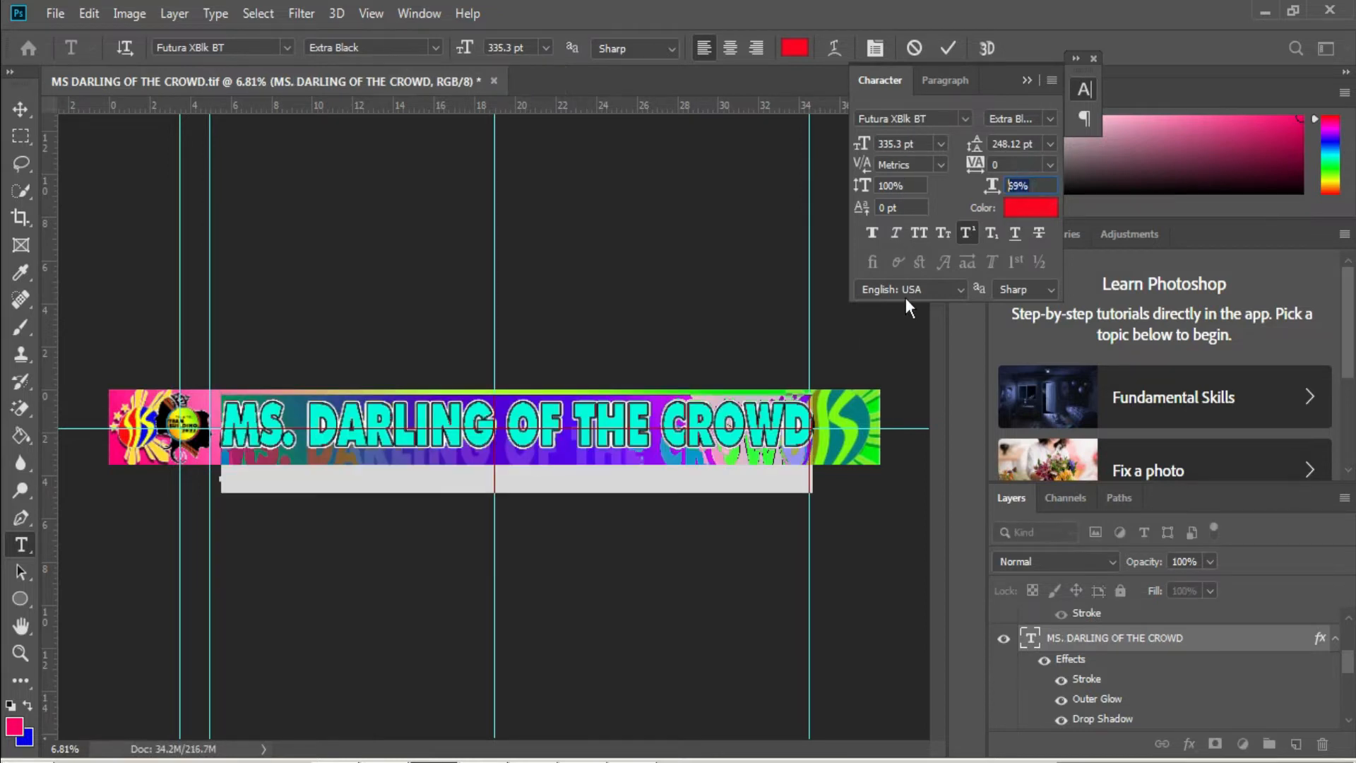
type("67")
key("Return")
left_click(944, 48)
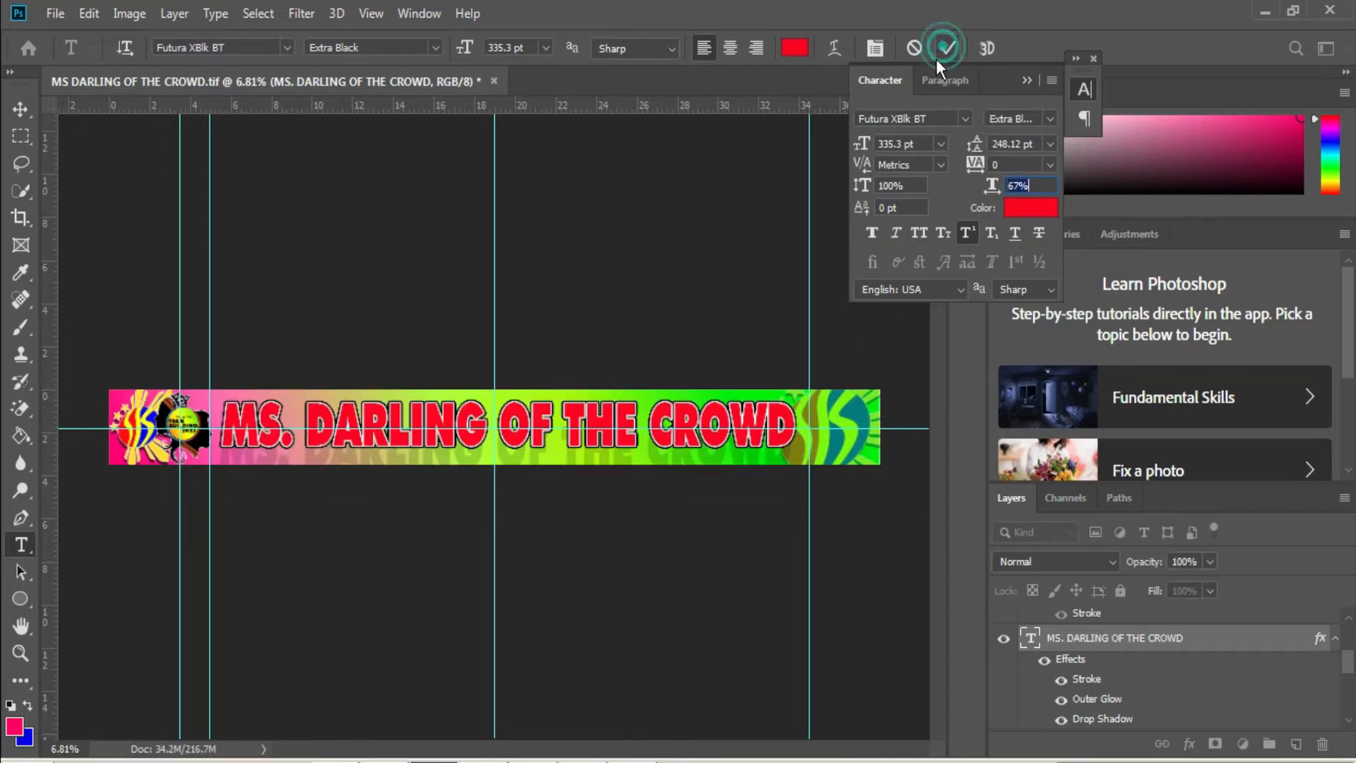
key("ctrl+s")
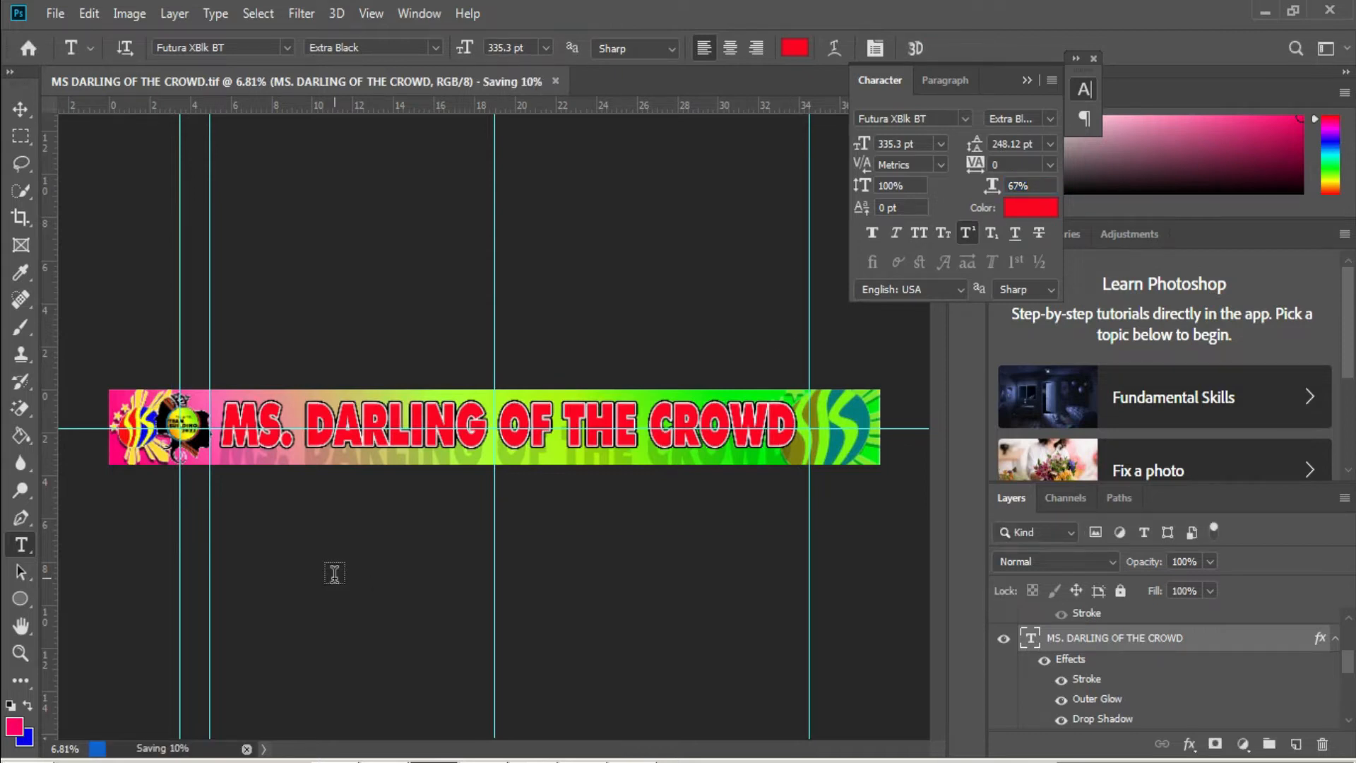
Step: Change MS. to MR. at the start of the sash title
left_click(279, 430)
key("BackSpace")
type("R")
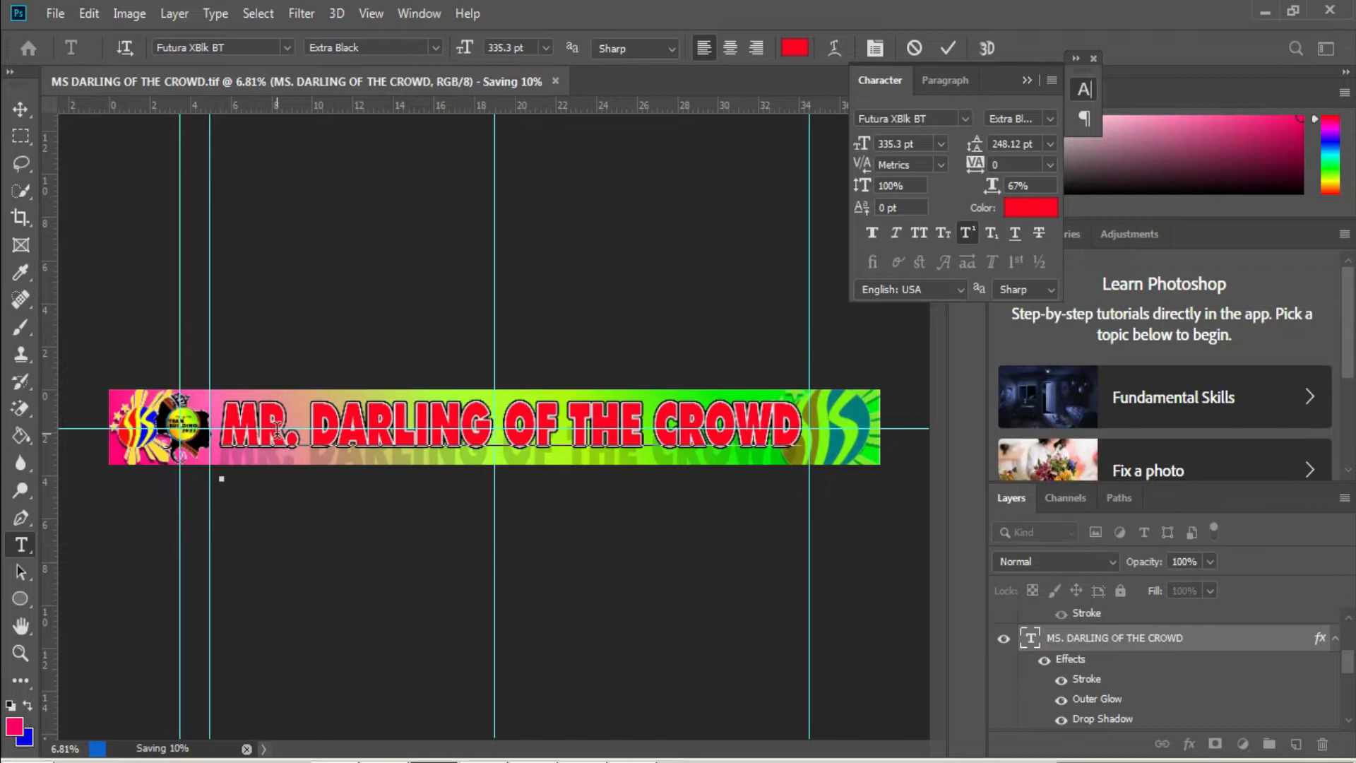
Step: Recolor the MR. DARLING OF THE CROWD title dark purple, 350281, and commit the text edit
left_click(794, 47)
left_click(1109, 428)
left_click(1110, 404)
left_click(1109, 379)
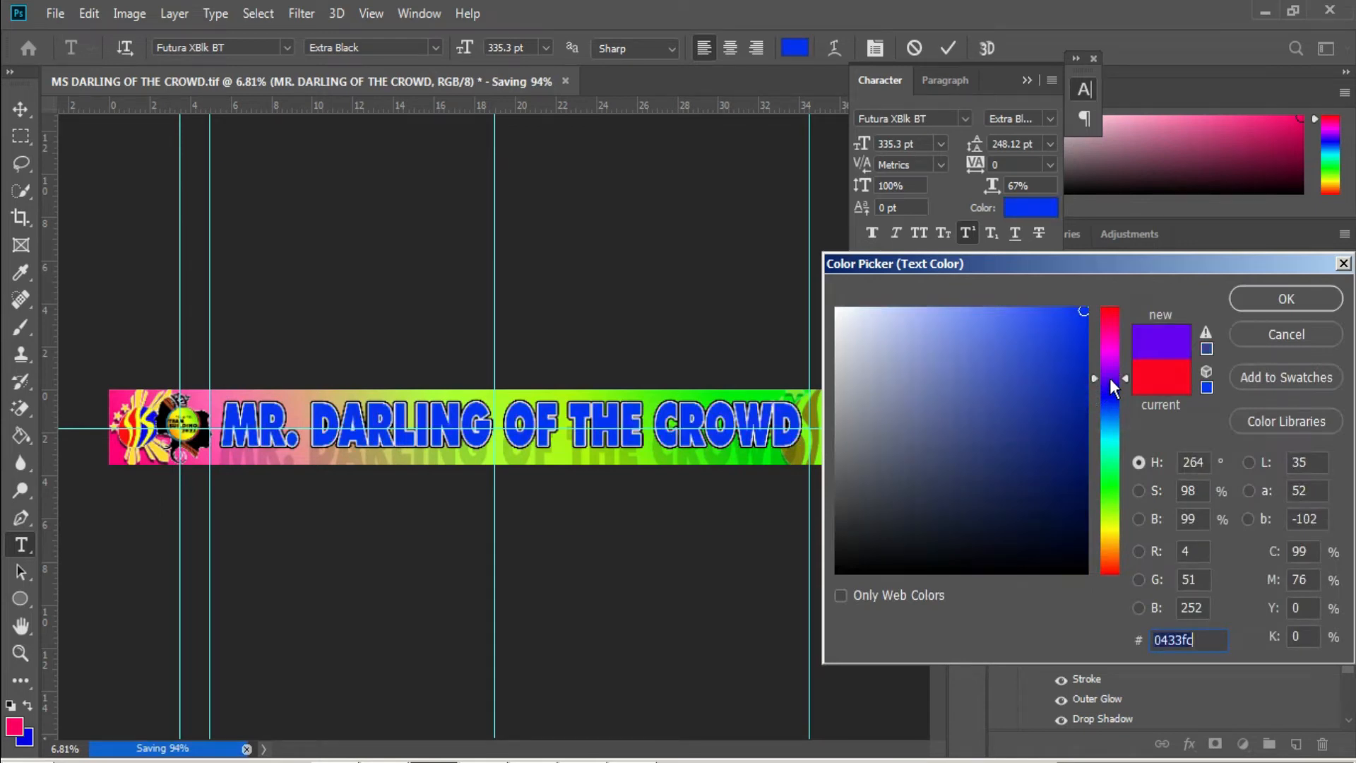
left_click(1084, 440)
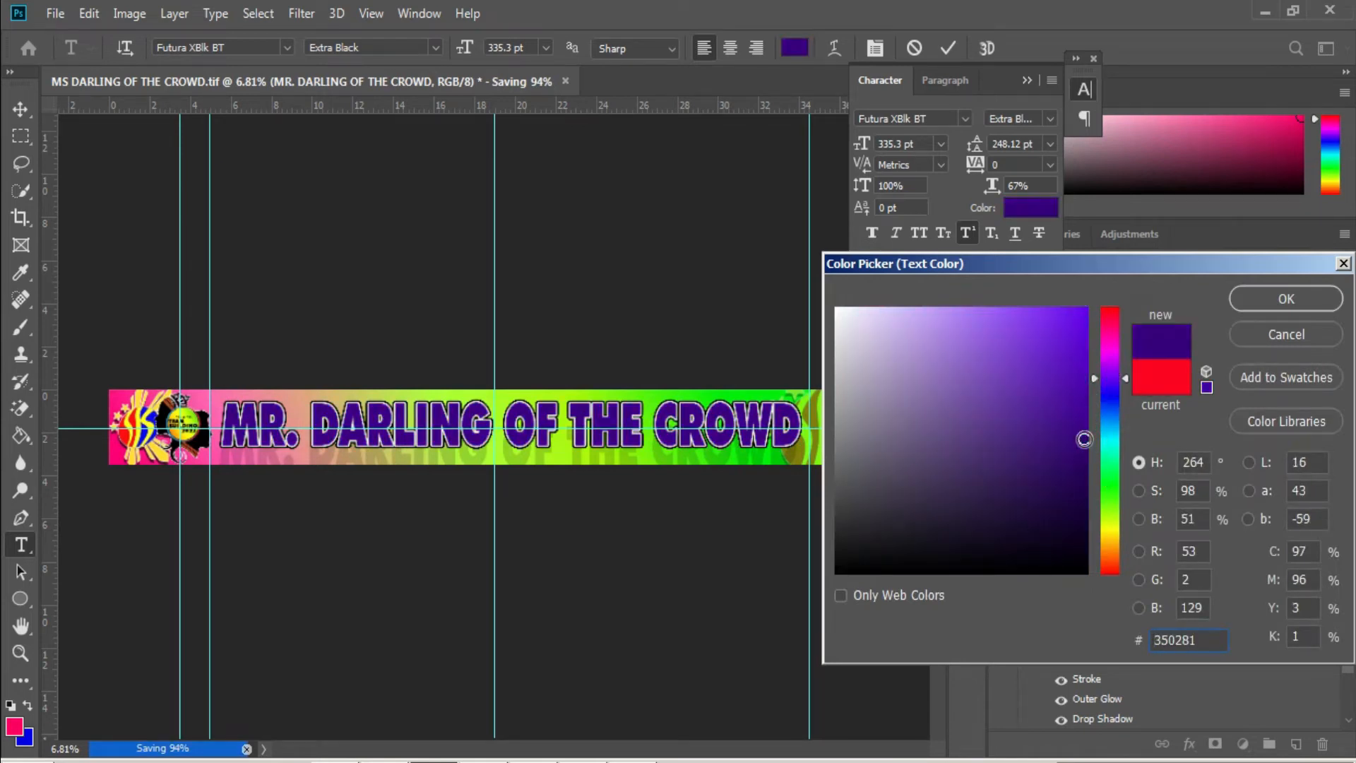
key("Return")
left_click(734, 426)
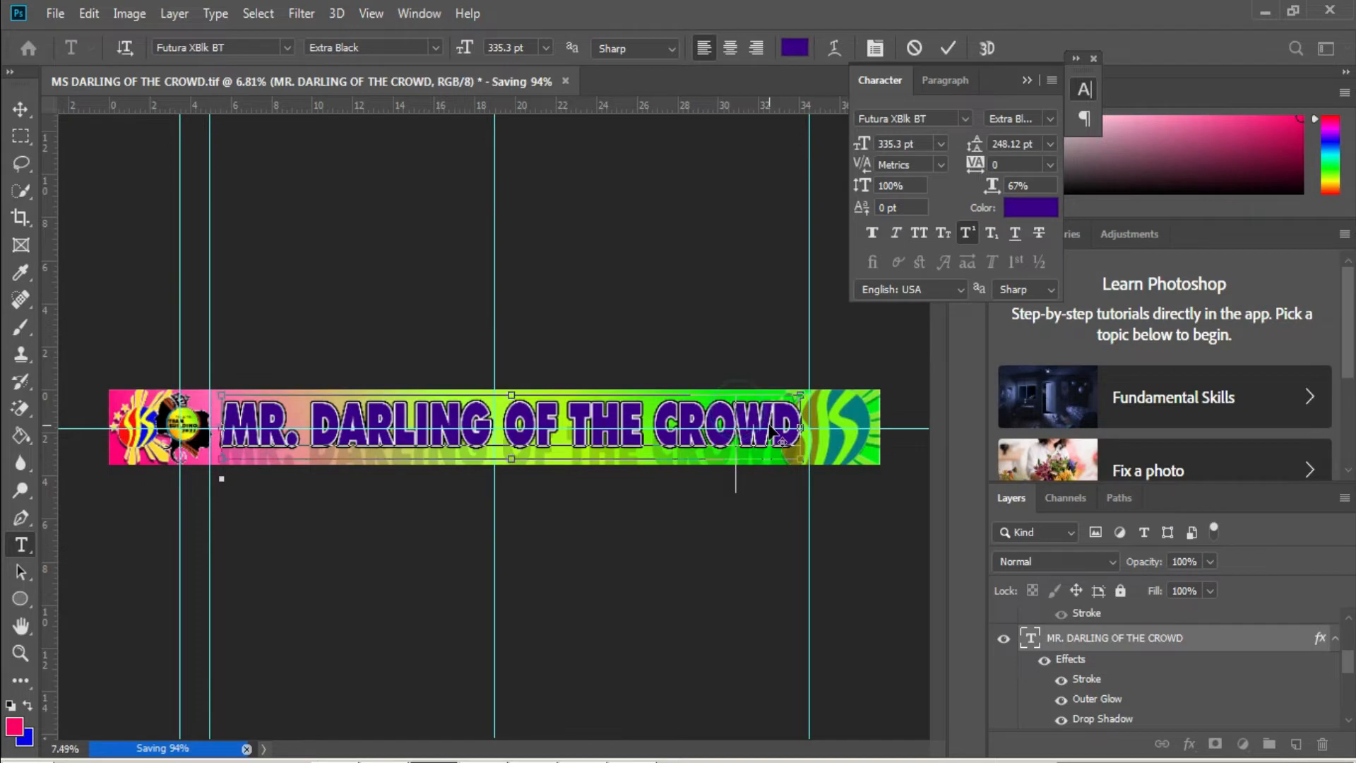
scroll(667, 422, "up", 3)
left_click(948, 46)
scroll(495, 469, "right", 1)
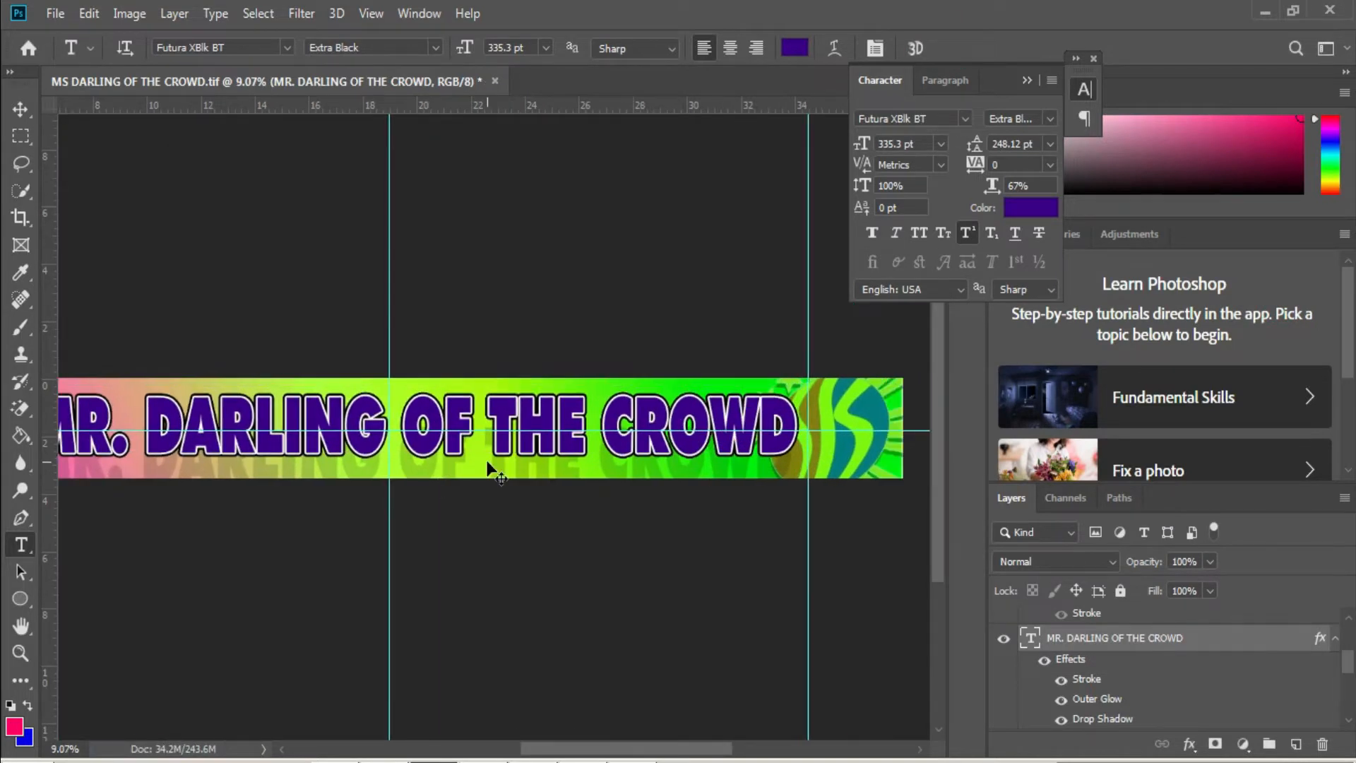
Step: Save the purple sash as a separate TIFF named MR DARLING OF THE CROWD
key("ctrl+shift+s")
left_click(147, 495)
key("BackSpace")
type("R")
key("Return")
key("Return")
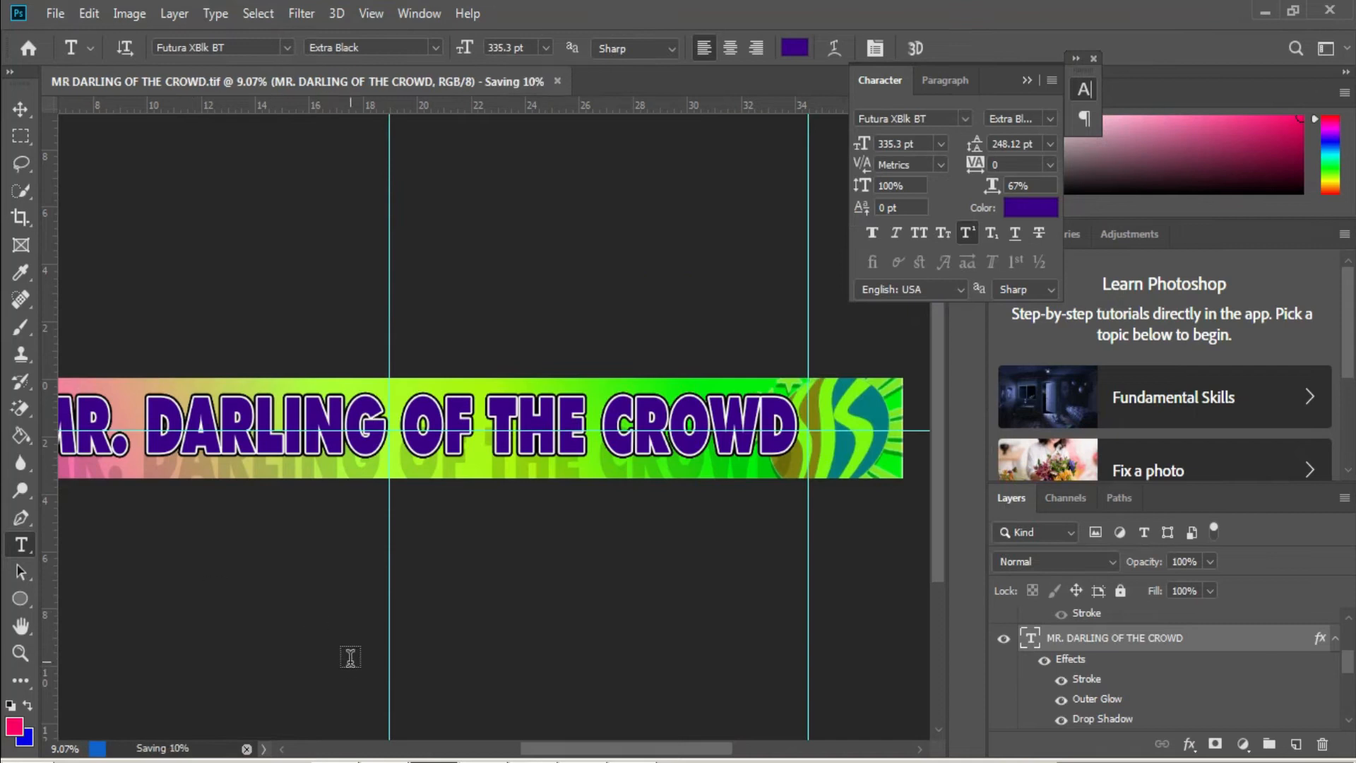
Step: Switch to the Word award list and delete the Ms. and Mr. Darling of the Crowd entries
key("alt+Tab")
left_click_drag(492, 299, 212, 251)
key("Delete")
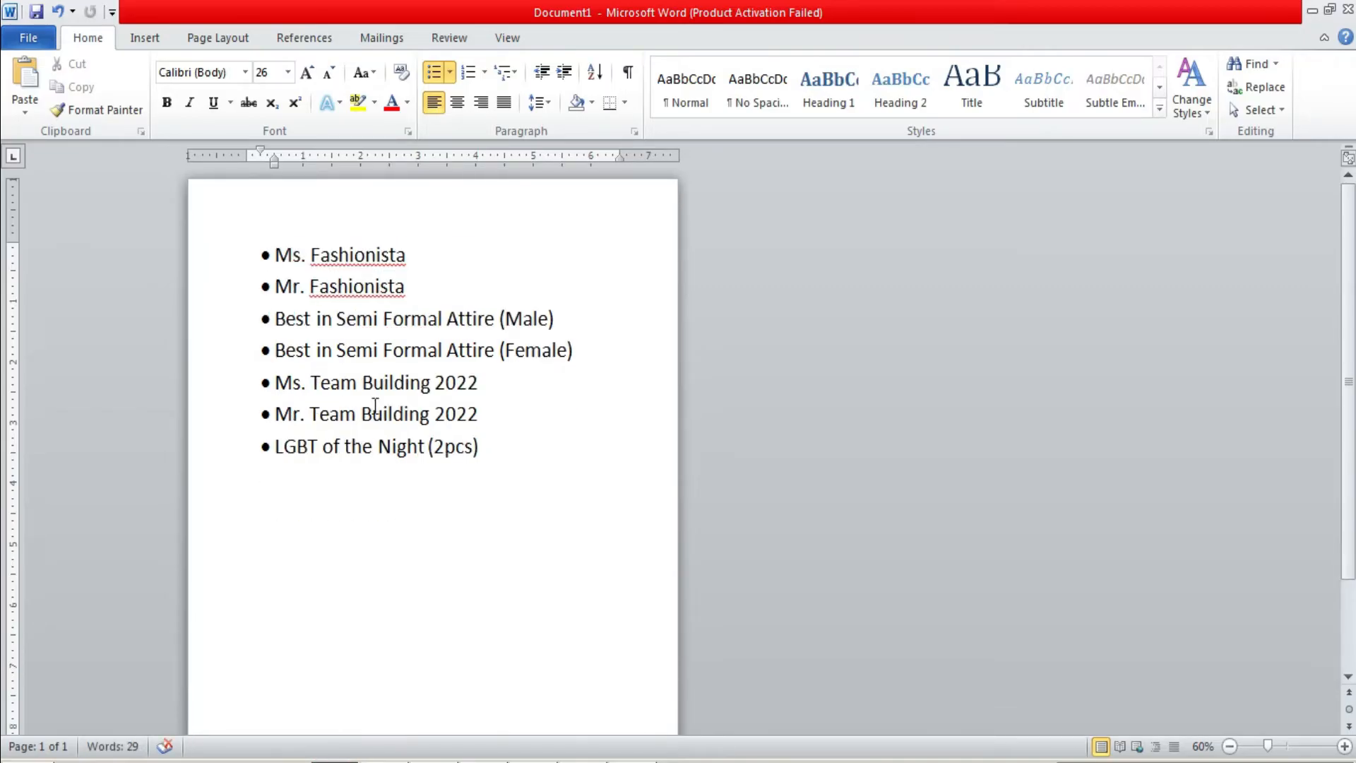
Step: Return to the Photoshop sash and replace DARLING OF THE CROWD in the title with FASHIONISTA
key("alt+Tab")
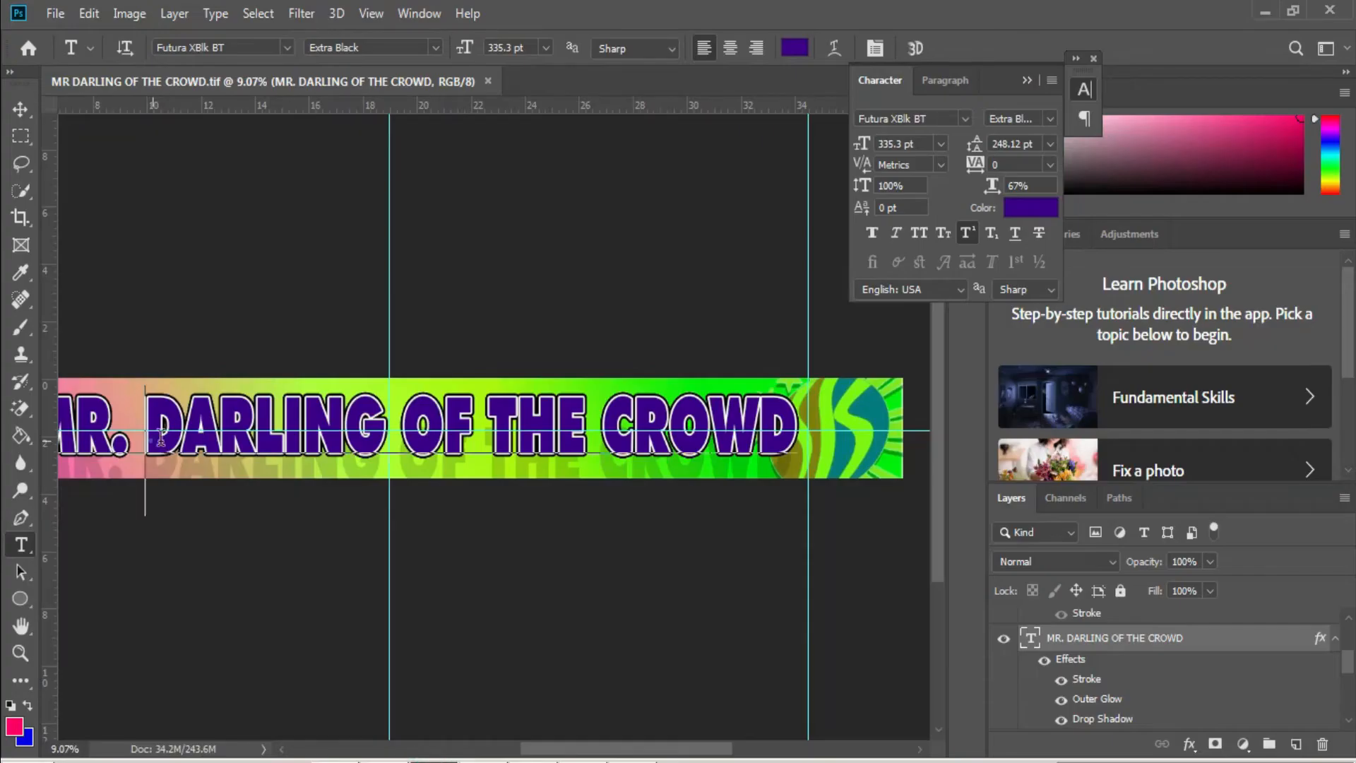
left_click_drag(147, 433, 797, 428)
type("FASHIONISTA")
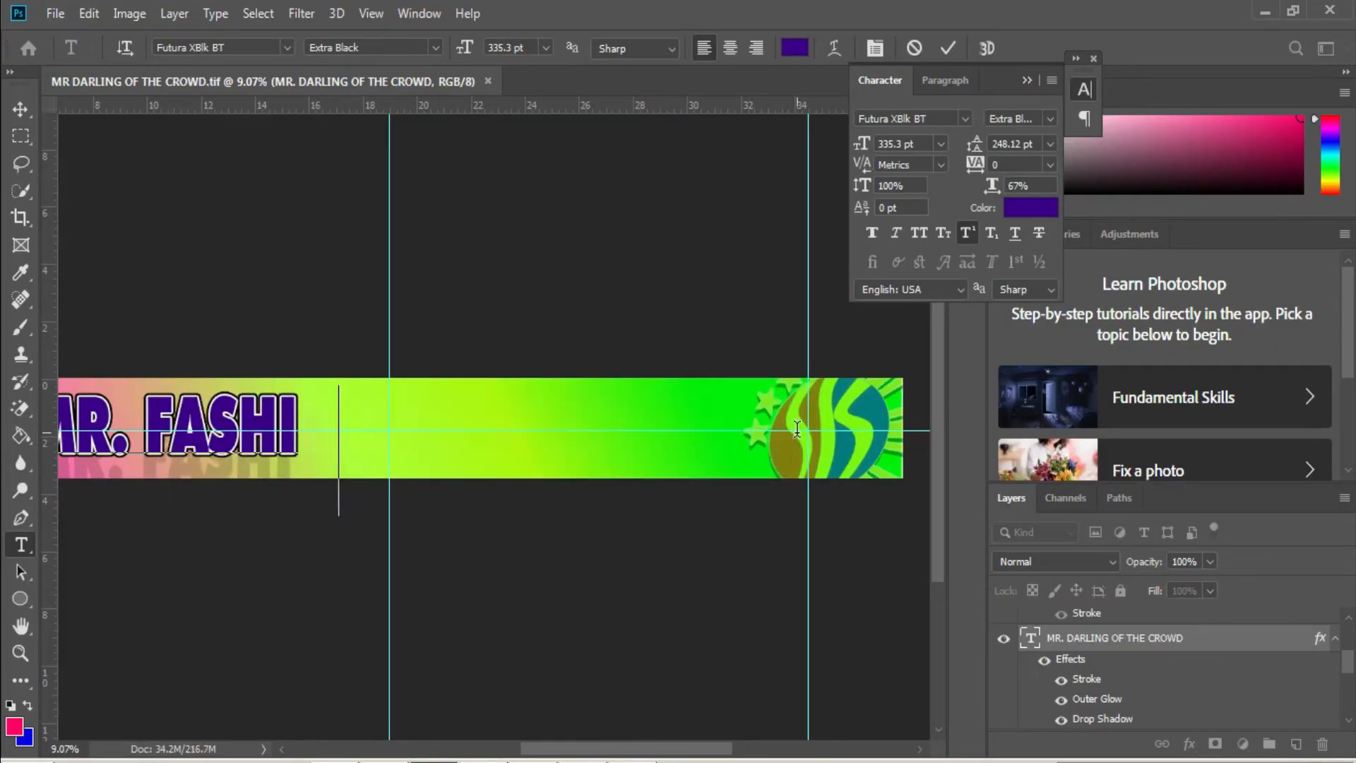
Step: Widen the whole MR. FASHIONISTA title to a horizontal scale of 110%
key("ctrl+a")
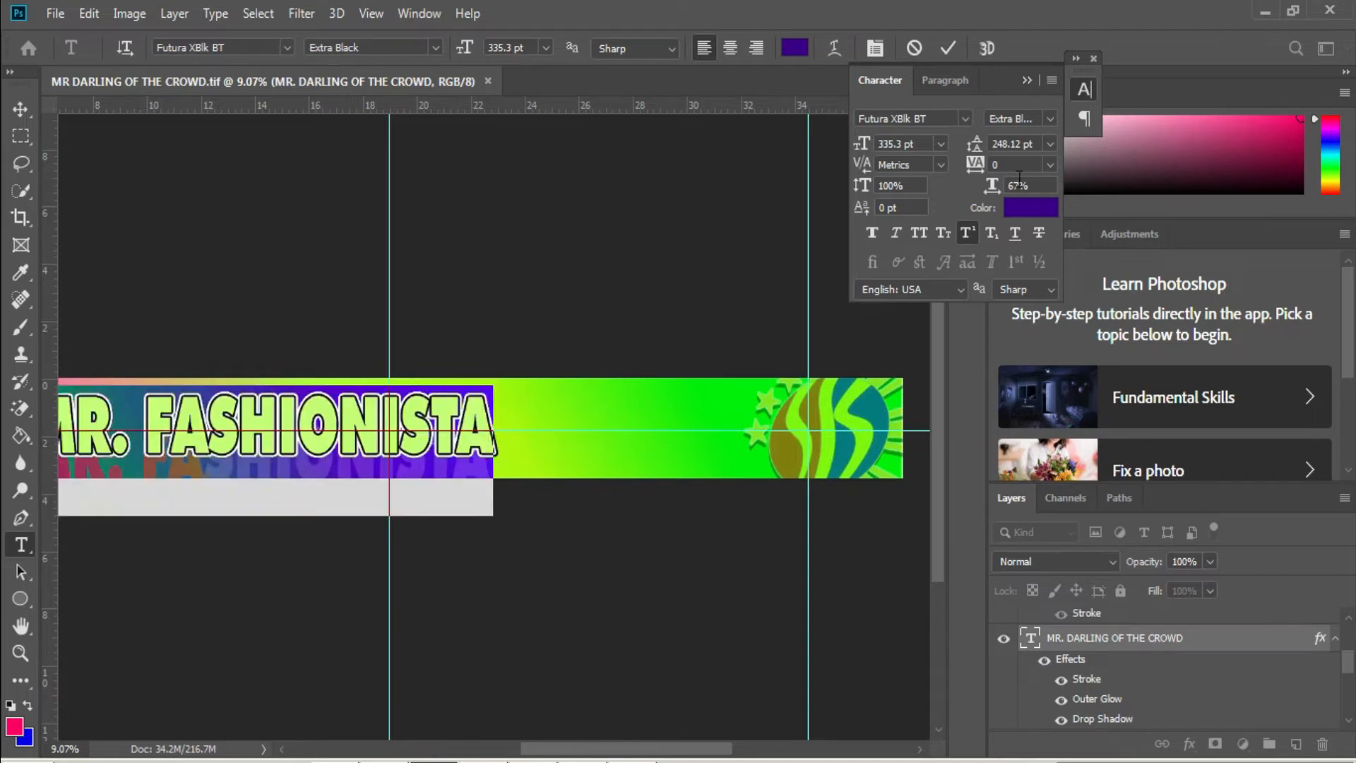
left_click(1019, 185)
key("Up")
key("Up")
key("Up")
key("Up")
key("Up")
key("Up")
key("Up")
key("Up")
key("Up")
key("Up")
key("Up")
key("Up")
key("Up")
key("Up")
key("Up")
key("Up")
key("Up")
key("Up")
scroll(931, 428, "up", 2)
key("Up")
key("Up")
key("Up")
key("Up")
key("Up")
key("Up")
key("Up")
key("Up")
key("Up")
key("Up")
key("Up")
key("Up")
key("Up")
key("Up")
key("Up")
key("Up")
key("Up")
key("Up")
key("Up")
key("Up")
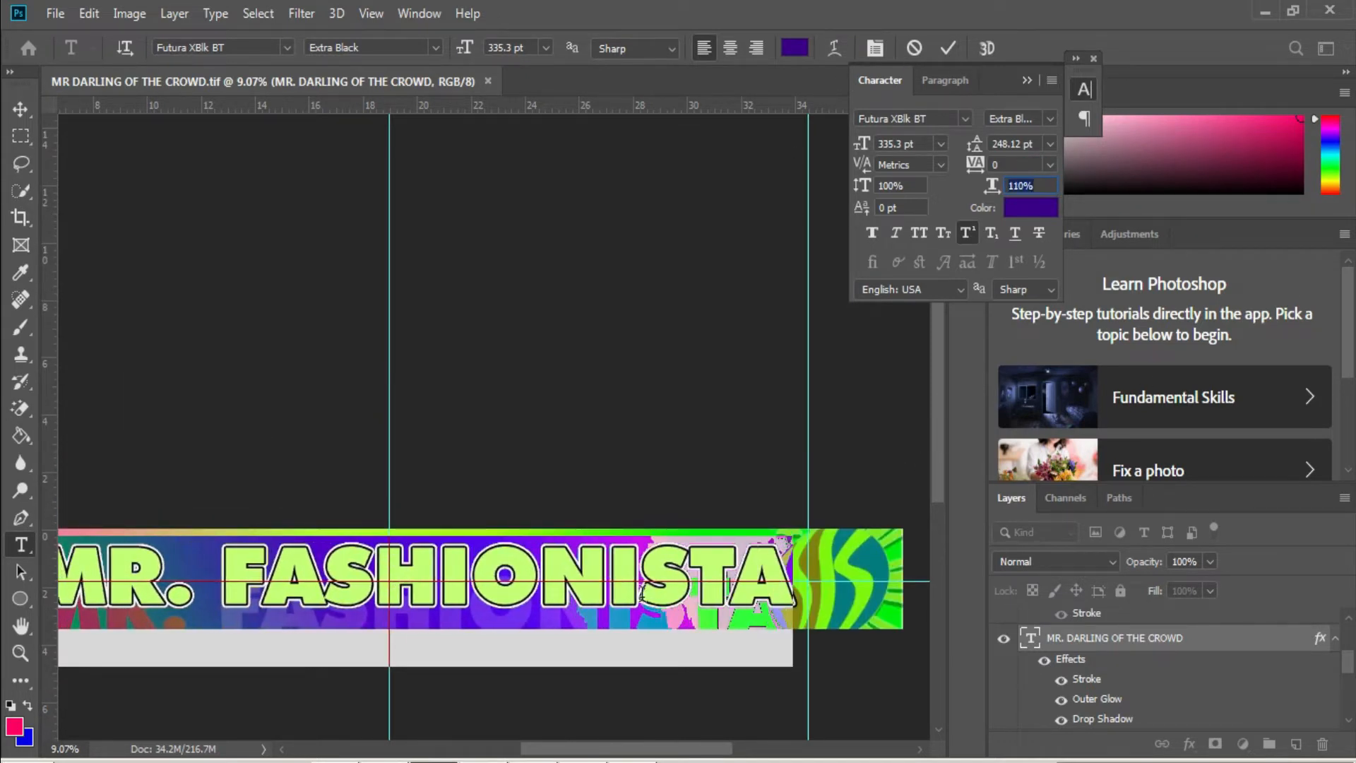
Step: Recolor the MR. FASHIONISTA title dark green
left_click(795, 47)
type("00ef00")
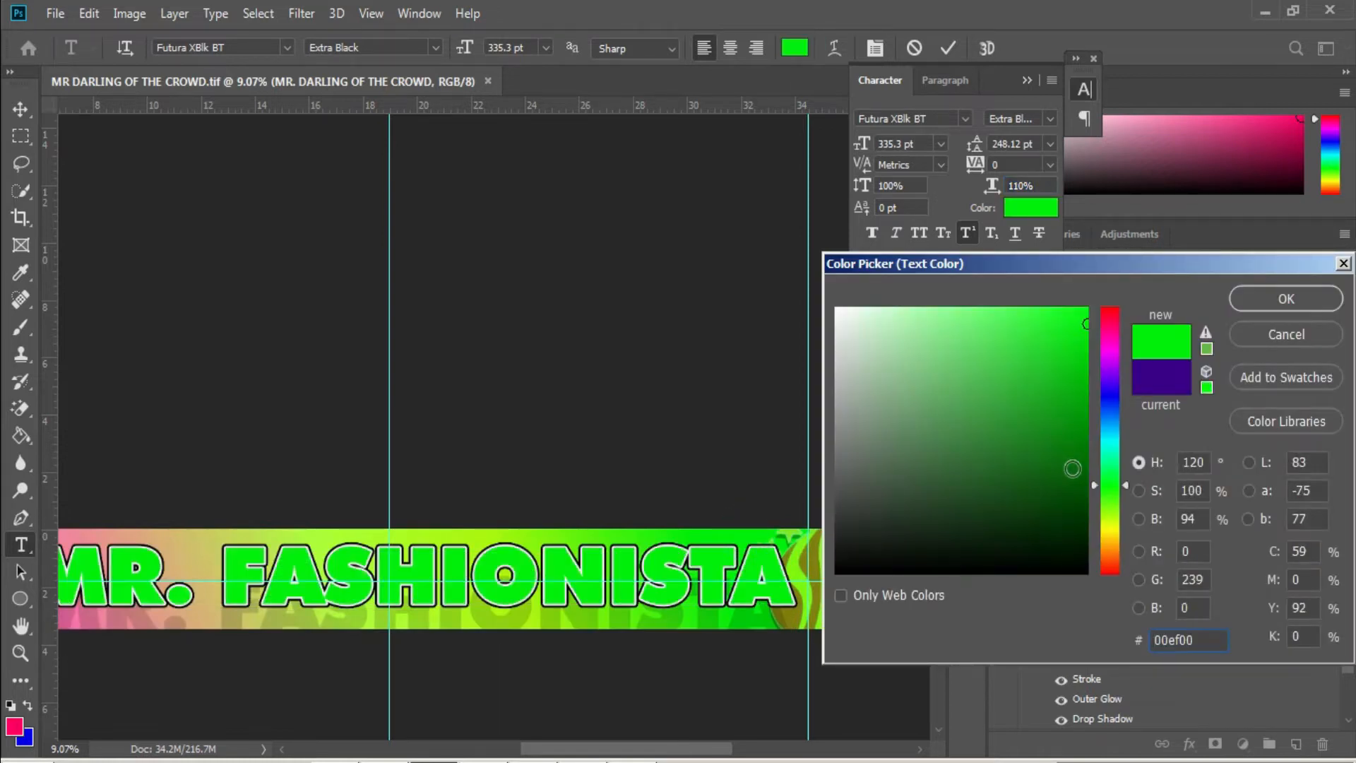
left_click_drag(1083, 381, 1080, 496)
left_click(1270, 301)
scroll(691, 459, "down", 3)
left_click(692, 440)
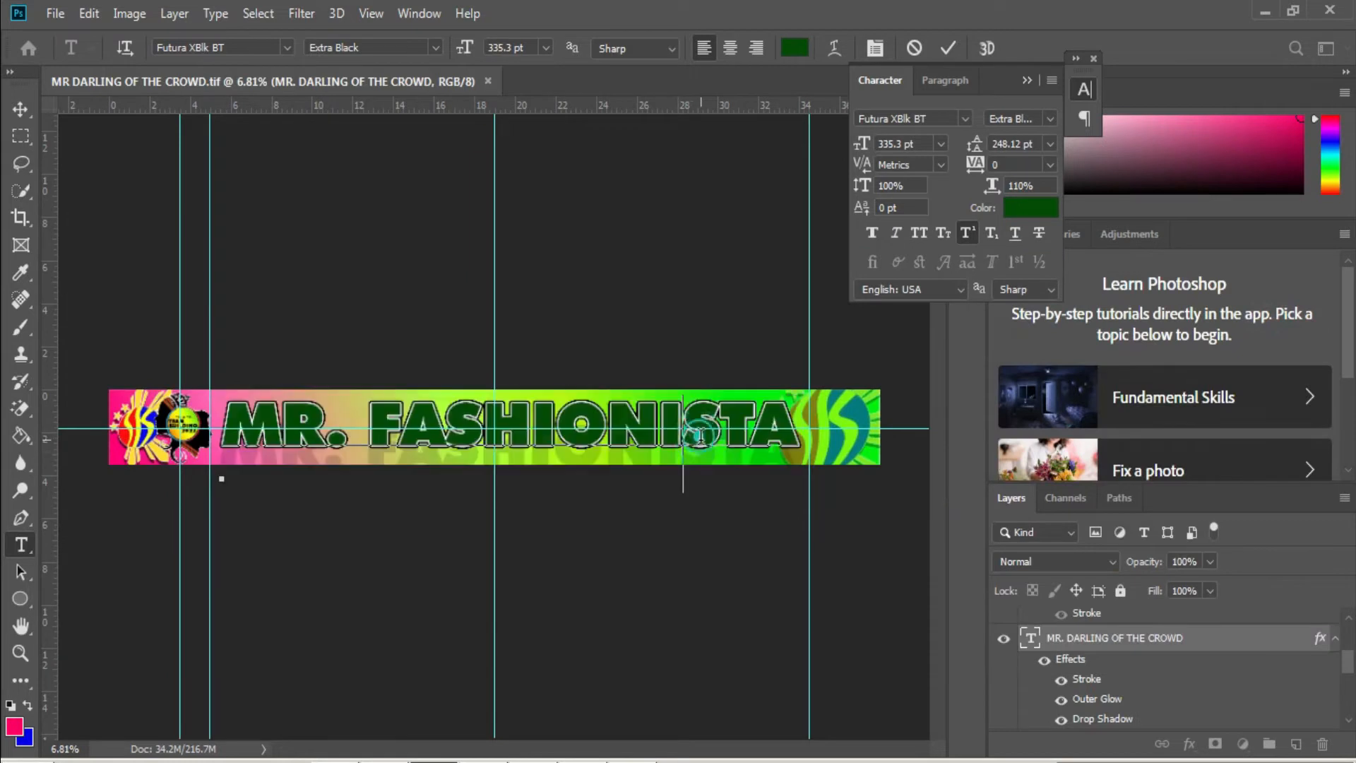
scroll(693, 441, "up", 1)
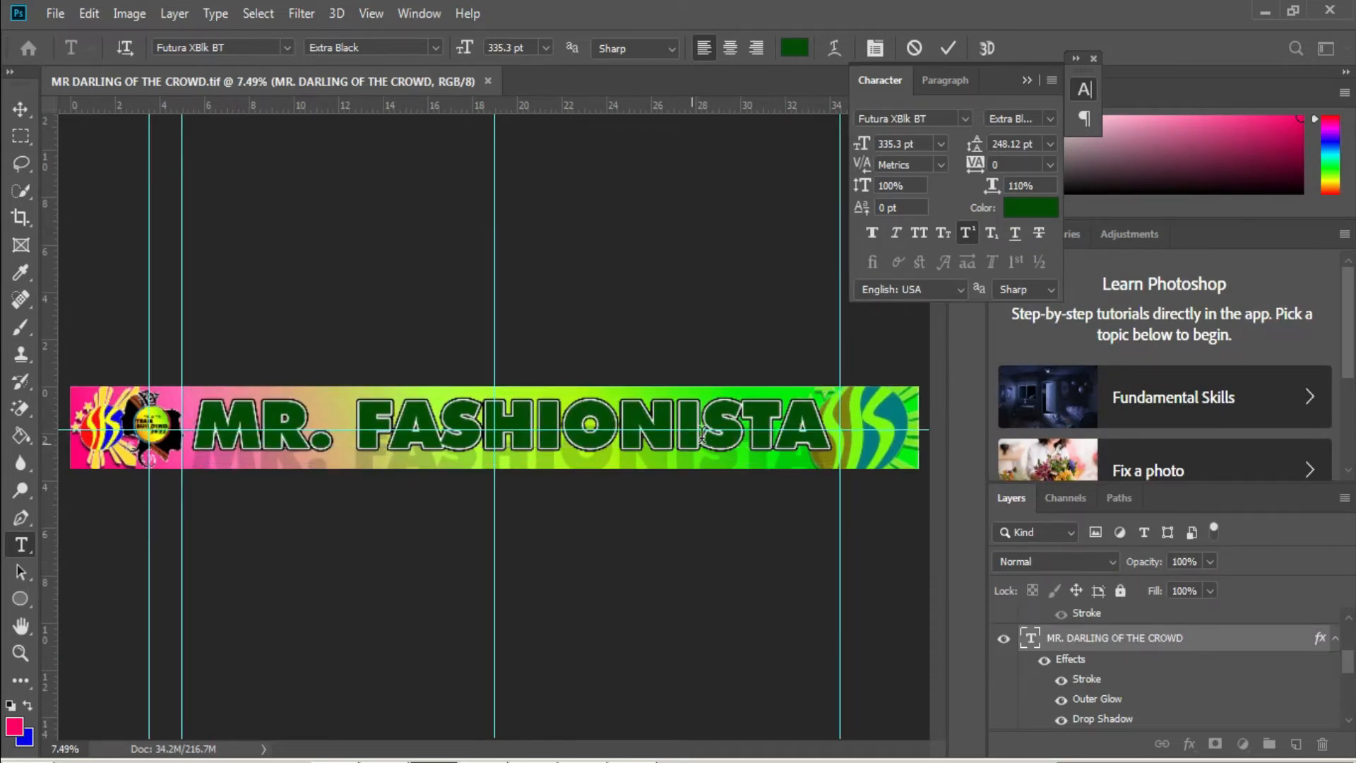
Step: Save the green sash as a separate TIFF named MR FASHIONISTA
key("ctrl+shift+s")
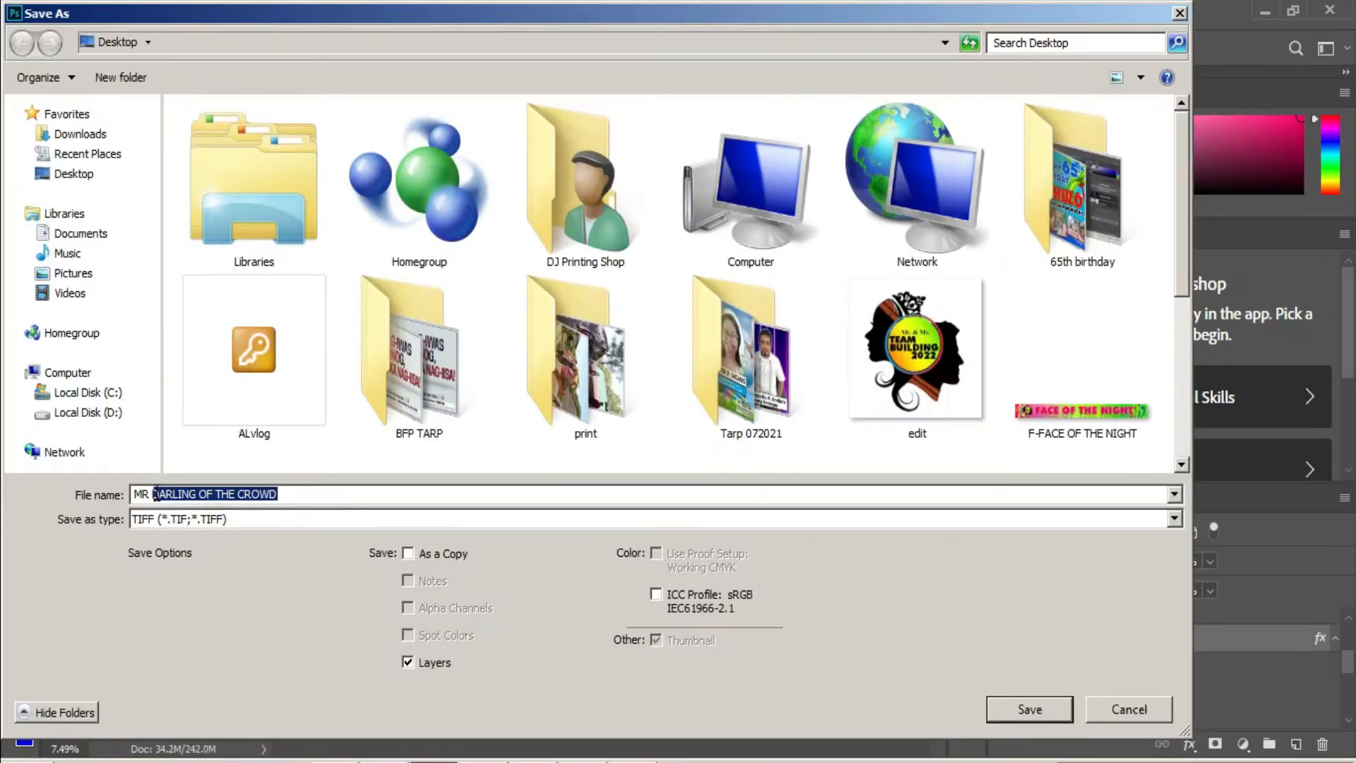
type("FASHIONISTA")
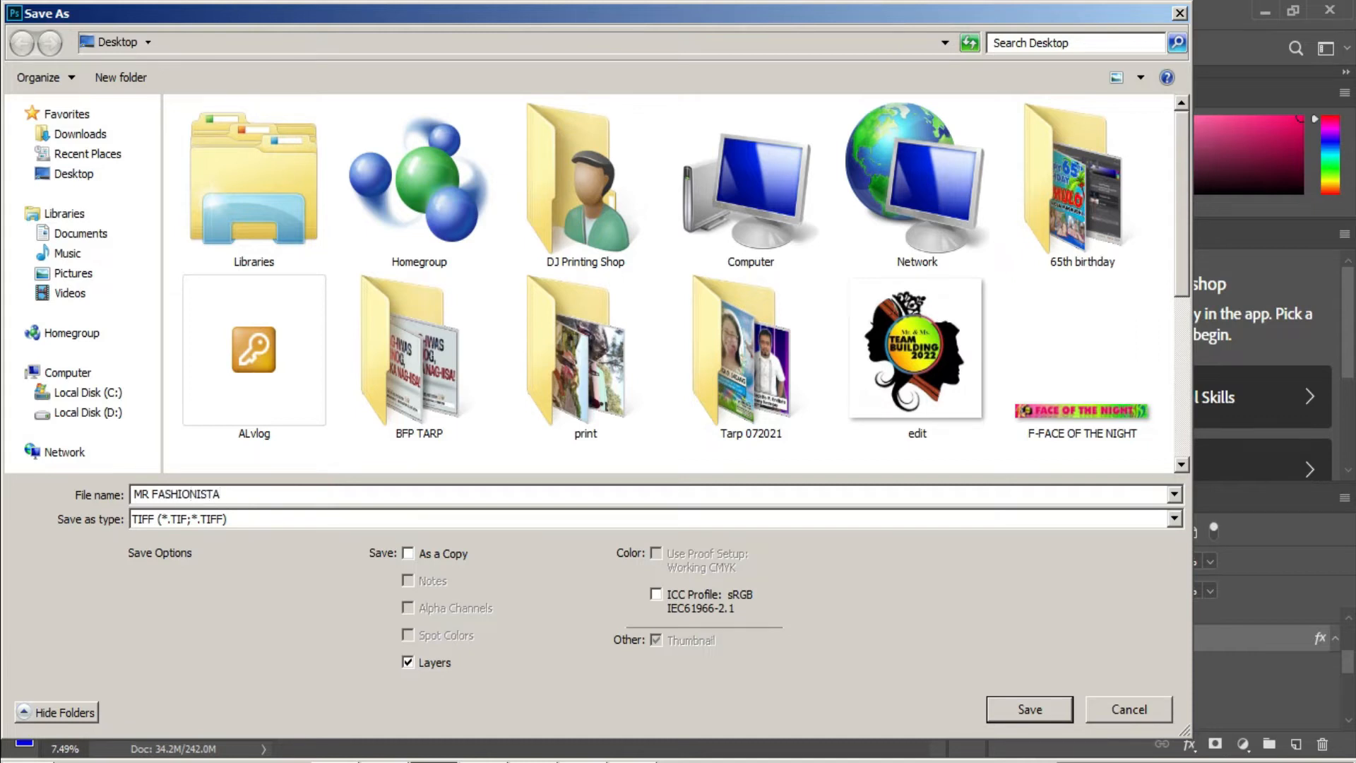
key("Return")
key("Return")
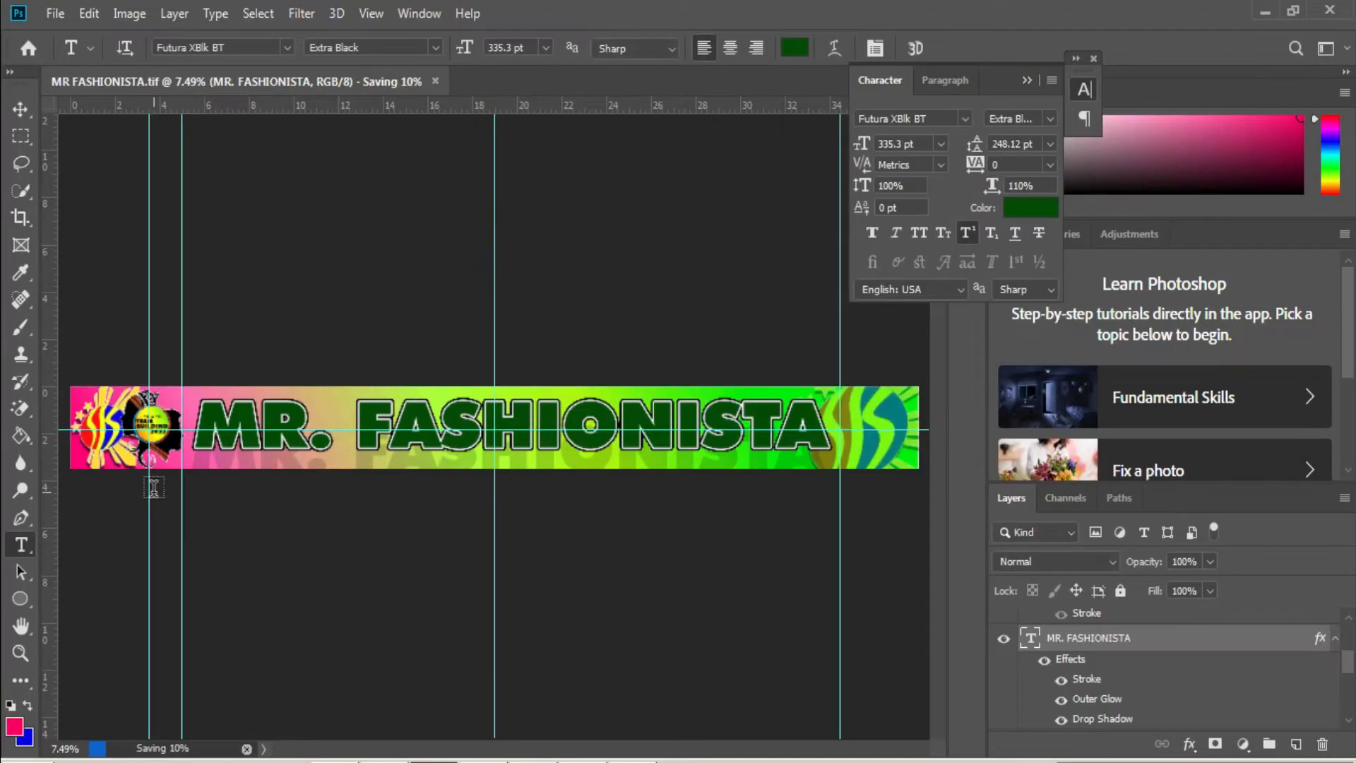
Step: Change MR. to MS. at the start of the FASHIONISTA title
left_click(284, 430)
key("BackSpace")
type("S")
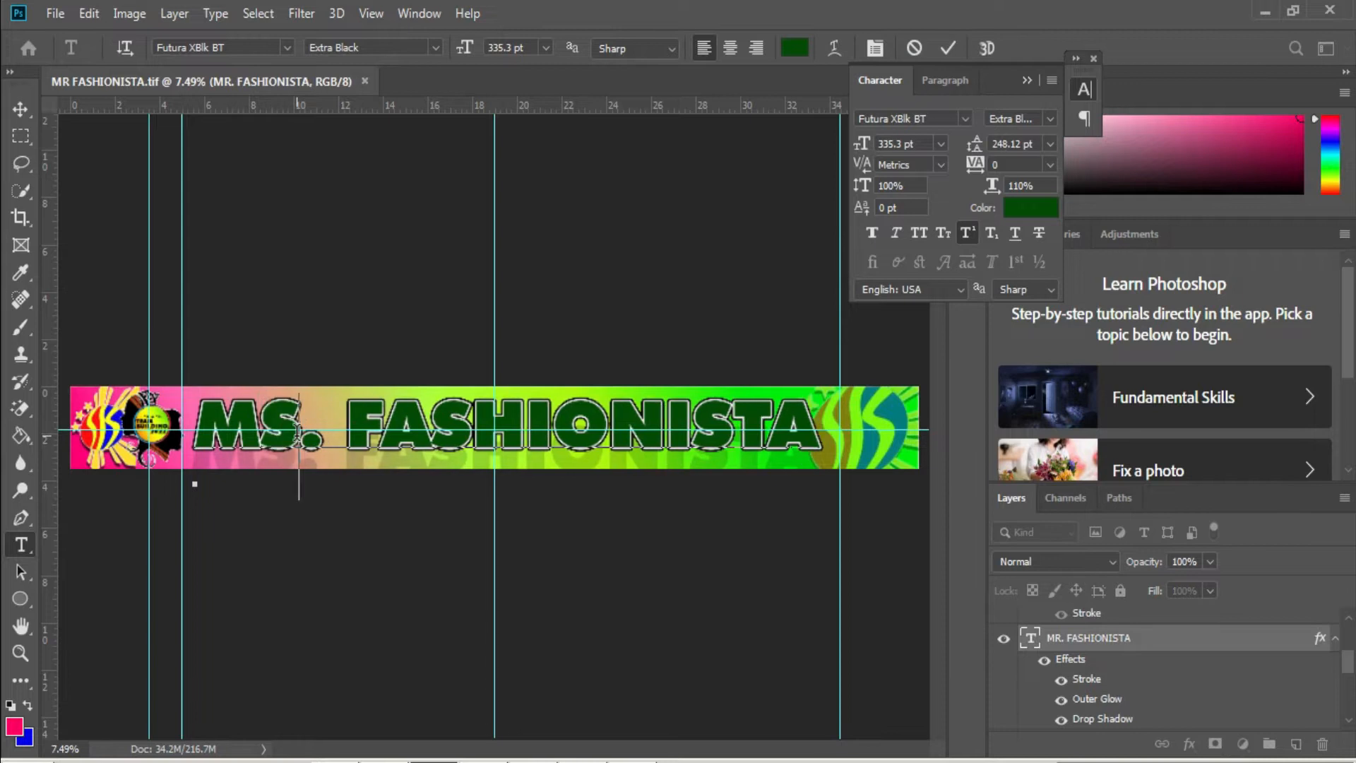
Step: Try teal, green and olive tones on the MS. FASHIONISTA title and apply the dark golden brown 705d03
key("ctrl+a")
left_click(1031, 207)
left_click(1112, 443)
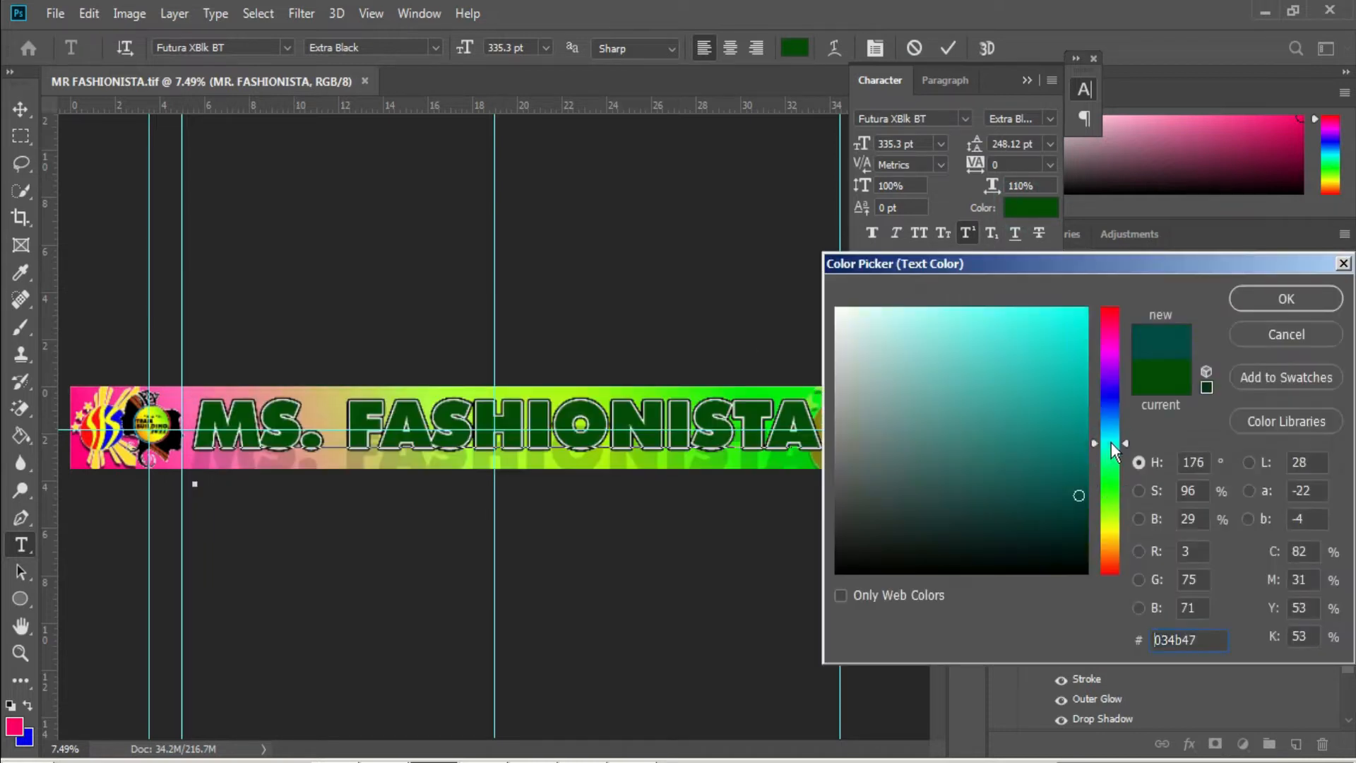
left_click(1086, 379)
left_click_drag(1086, 390, 1082, 425)
left_click(1108, 454)
left_click(1110, 467)
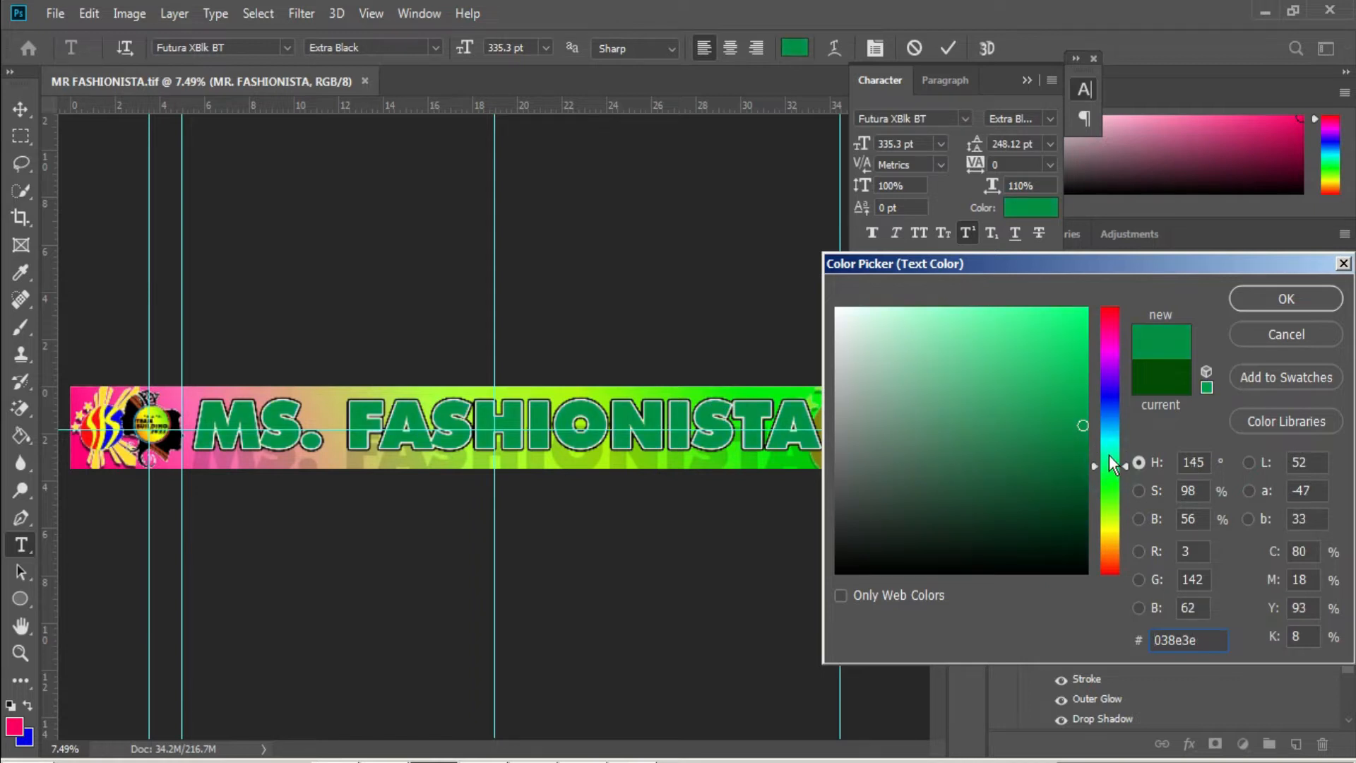
left_click(1112, 520)
left_click(1112, 532)
left_click(1112, 524)
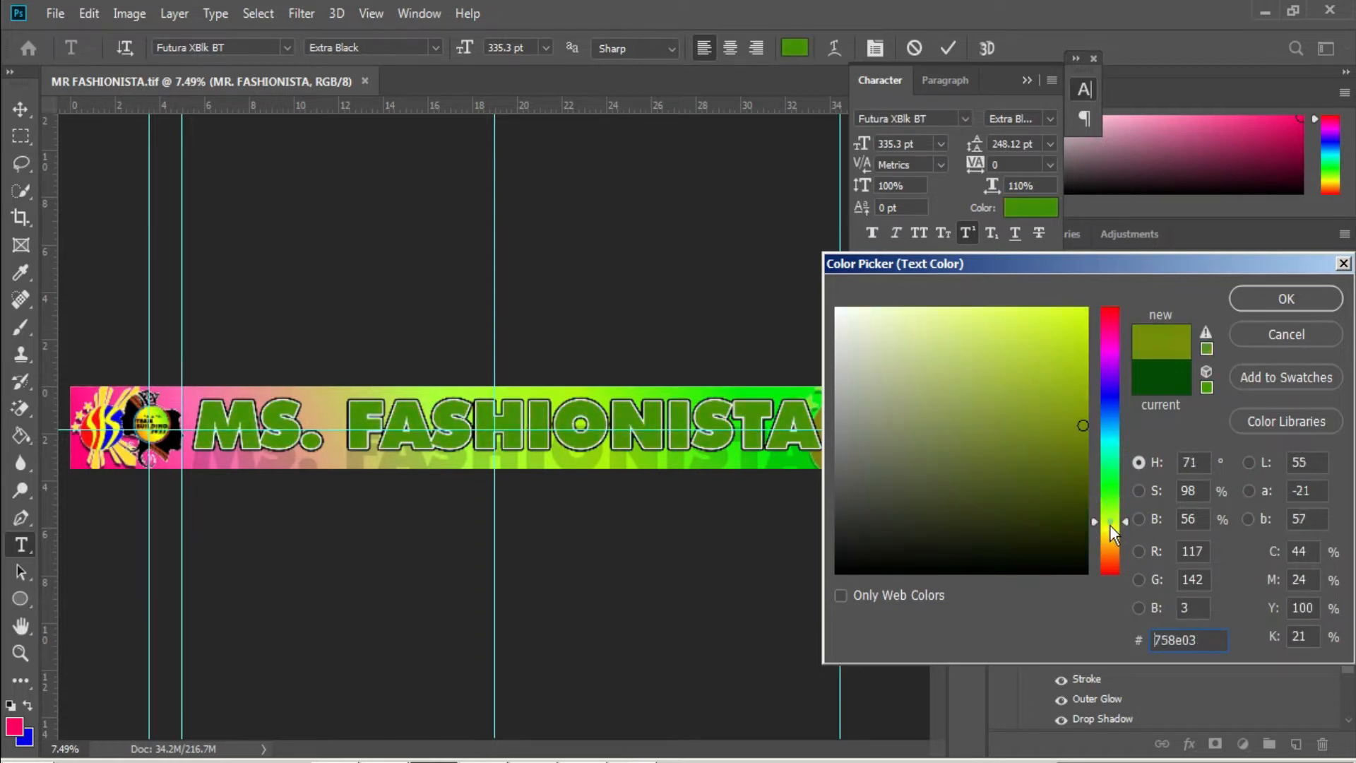
left_click(1110, 533)
left_click(1110, 539)
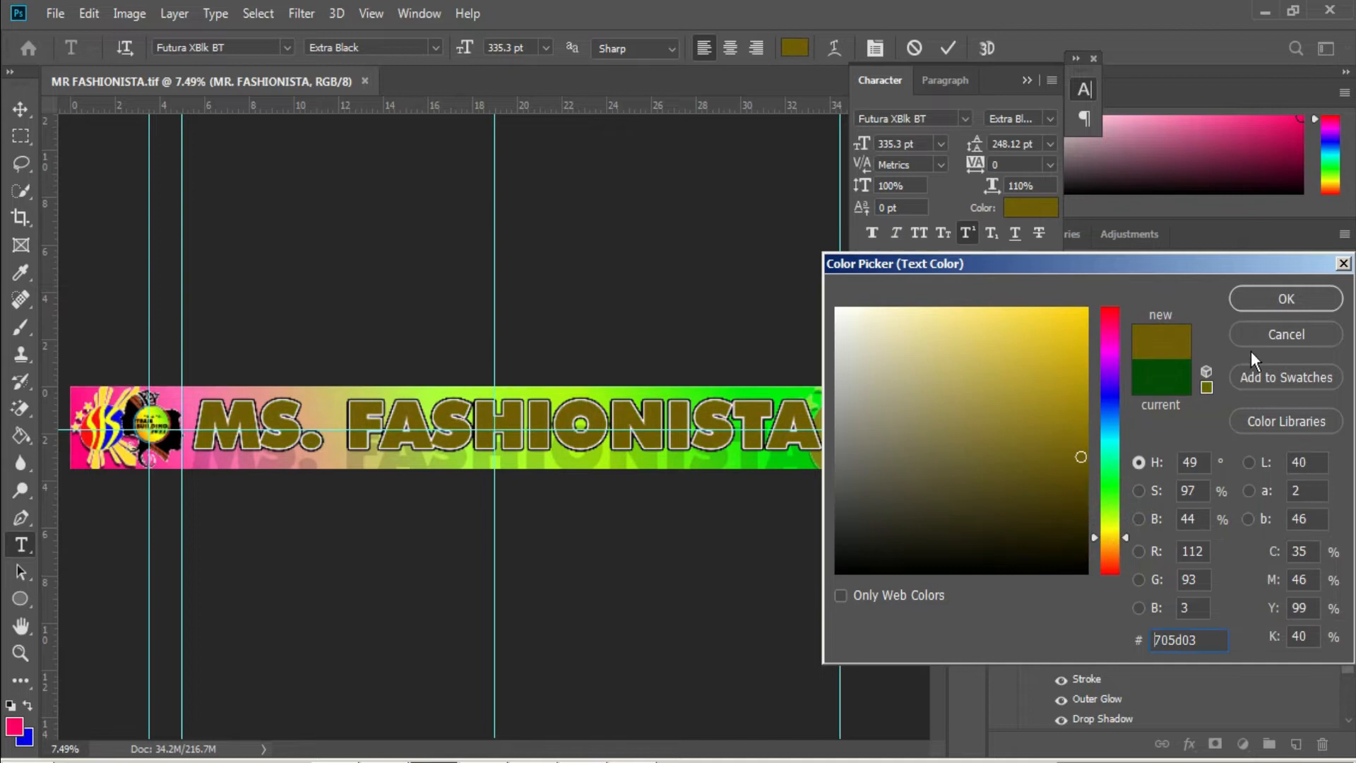
left_click(1282, 299)
left_click(904, 447)
Step: In the title's layer style, set the stroke color to black, 000000, and the outer glow color to white, ffffff
double_click(1085, 680)
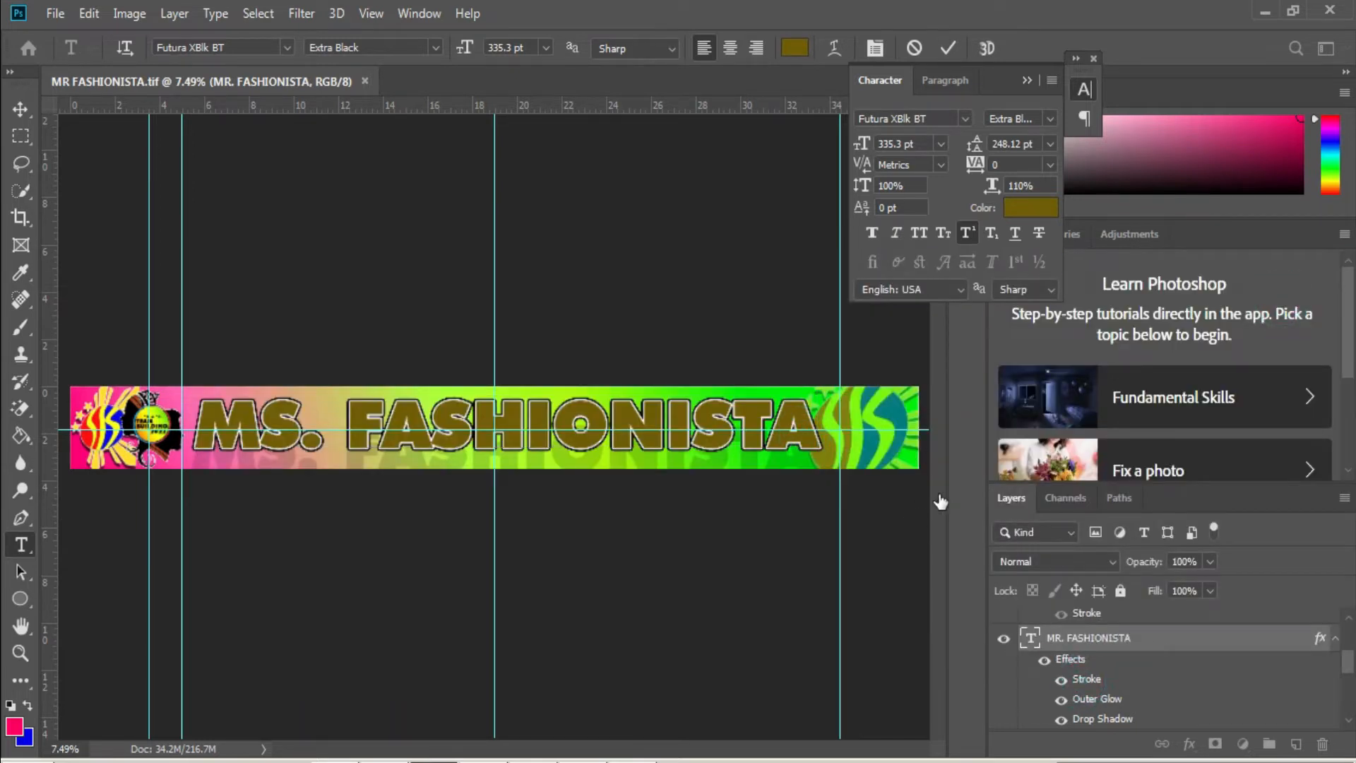
left_click(612, 482)
type("000000")
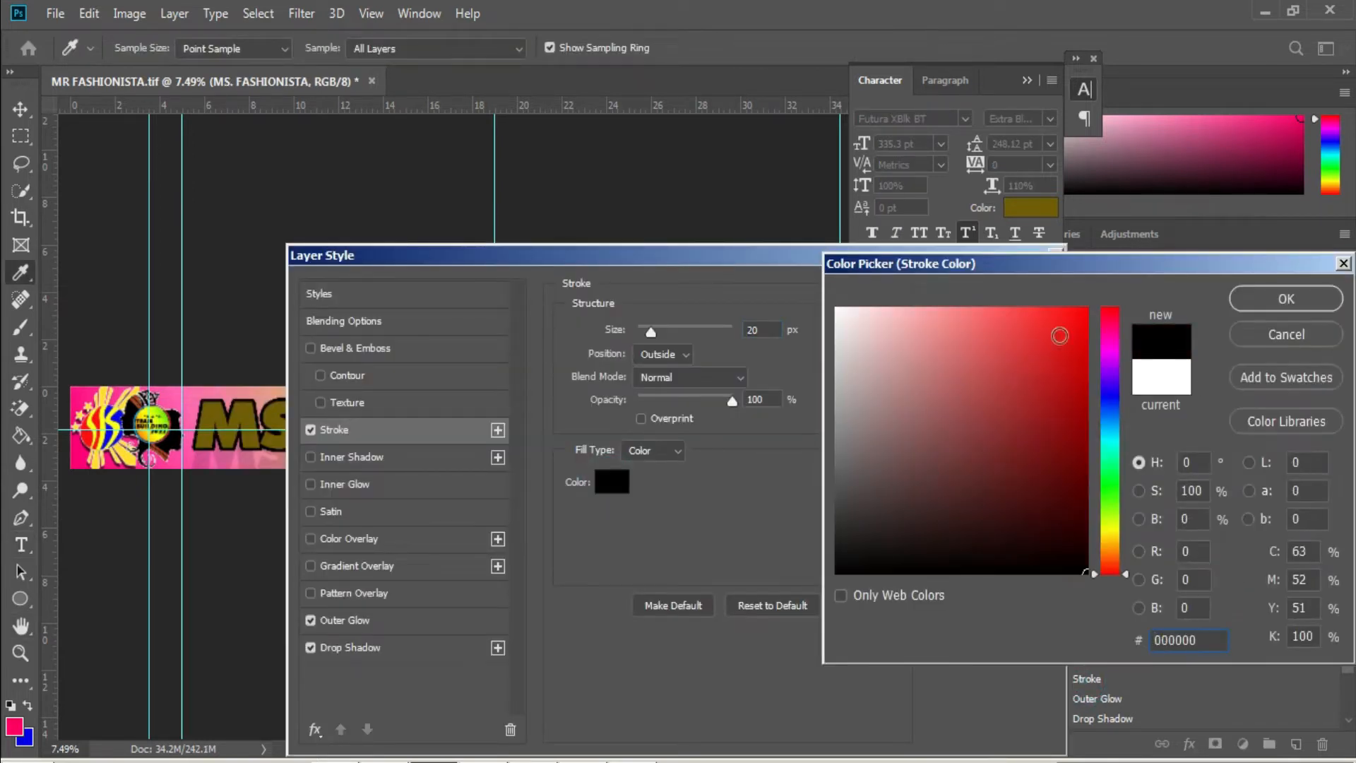
left_click(1259, 296)
left_click(345, 620)
left_click(617, 404)
left_click(836, 307)
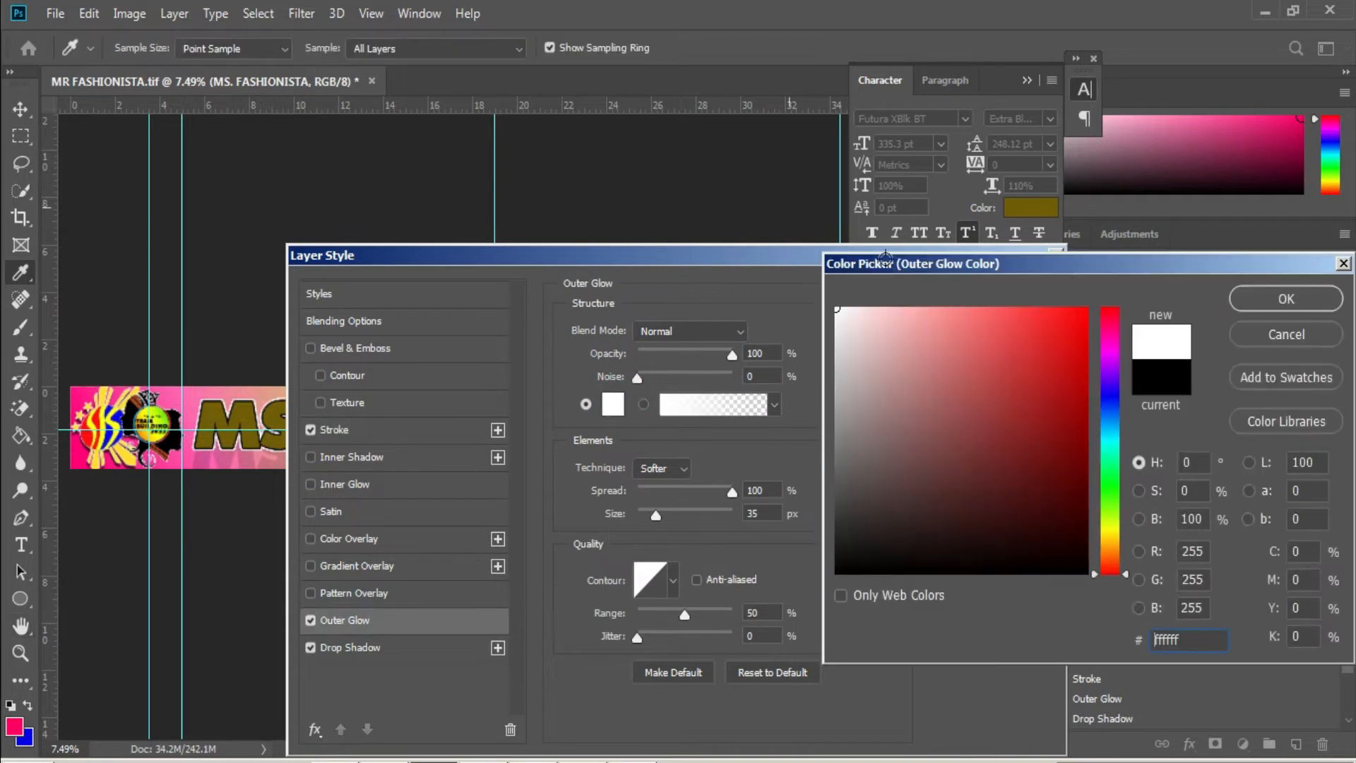
left_click(1304, 301)
left_click(993, 295)
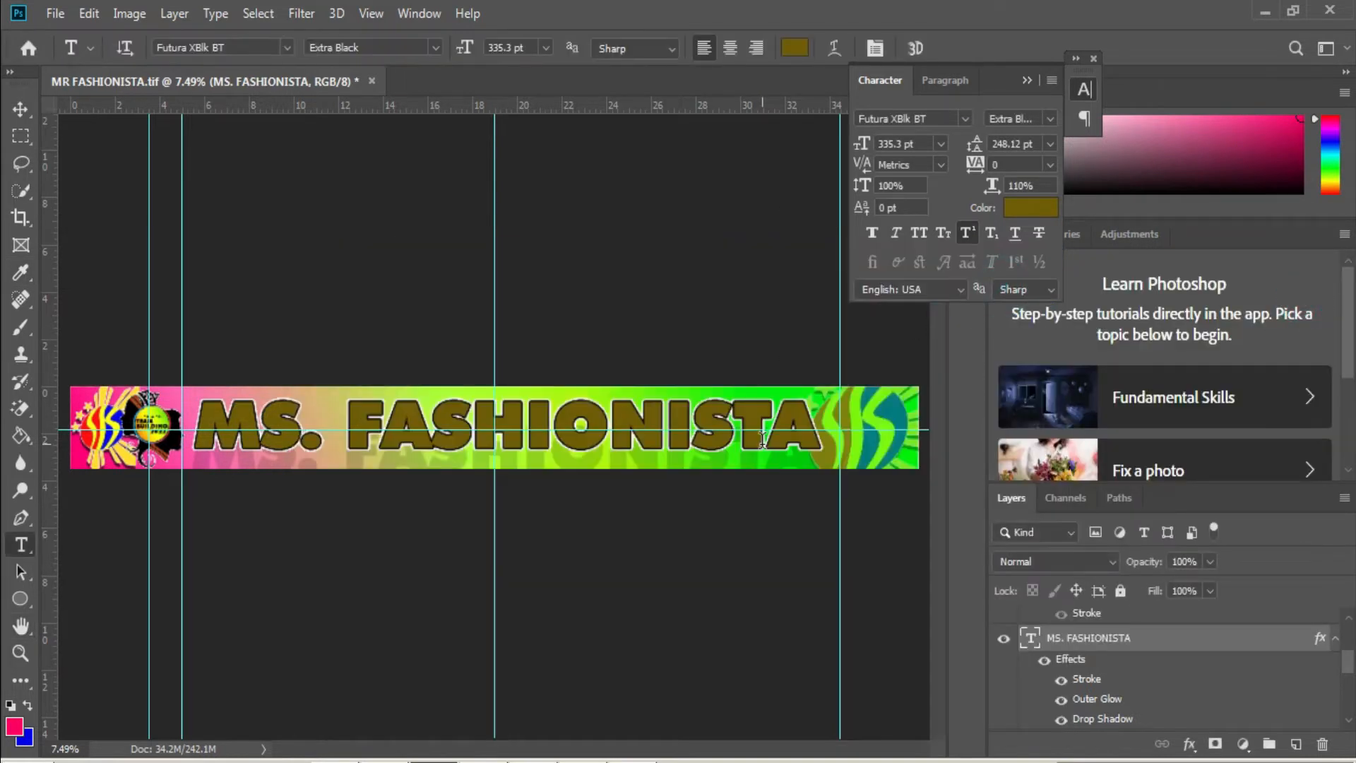
Step: Recolor the MS. FASHIONISTA title bright red, fa1f02
left_click(764, 448)
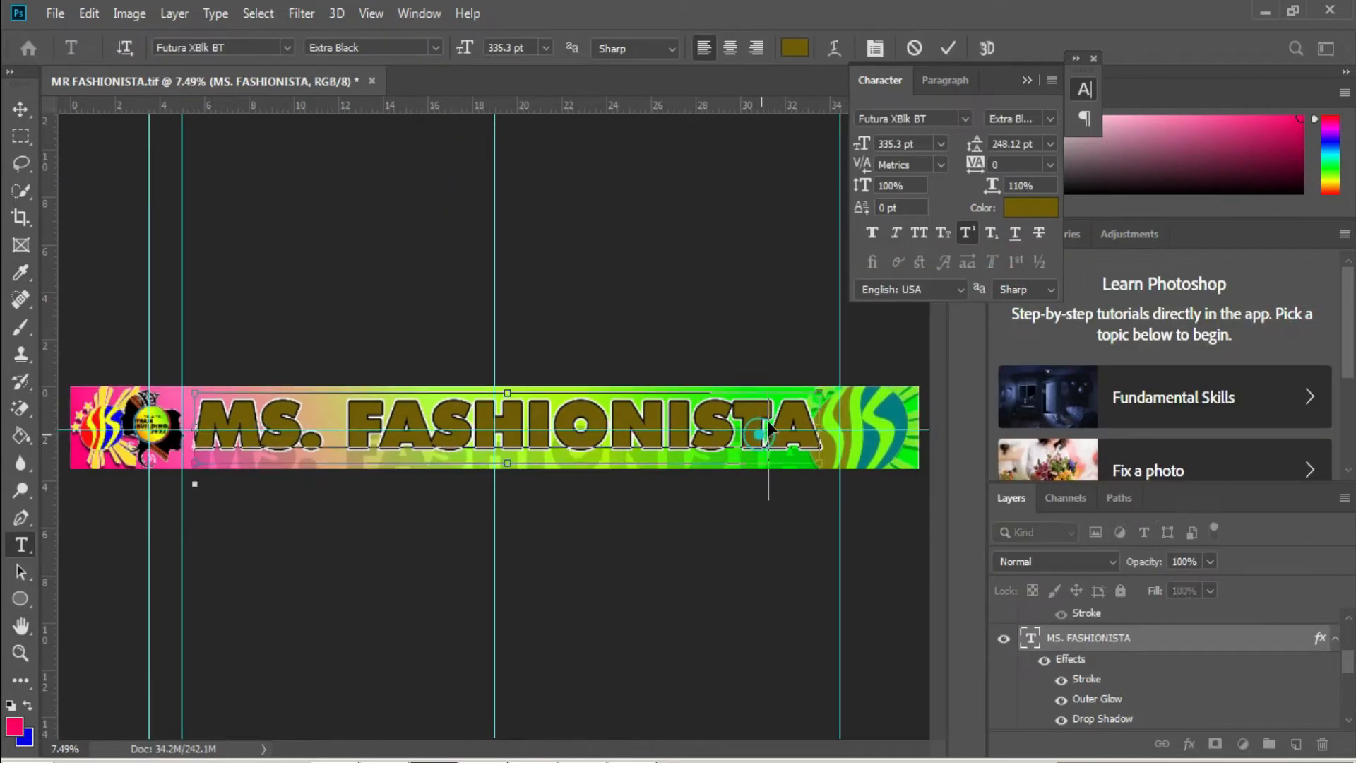
key("ctrl+a")
left_click(1023, 209)
left_click(1082, 394)
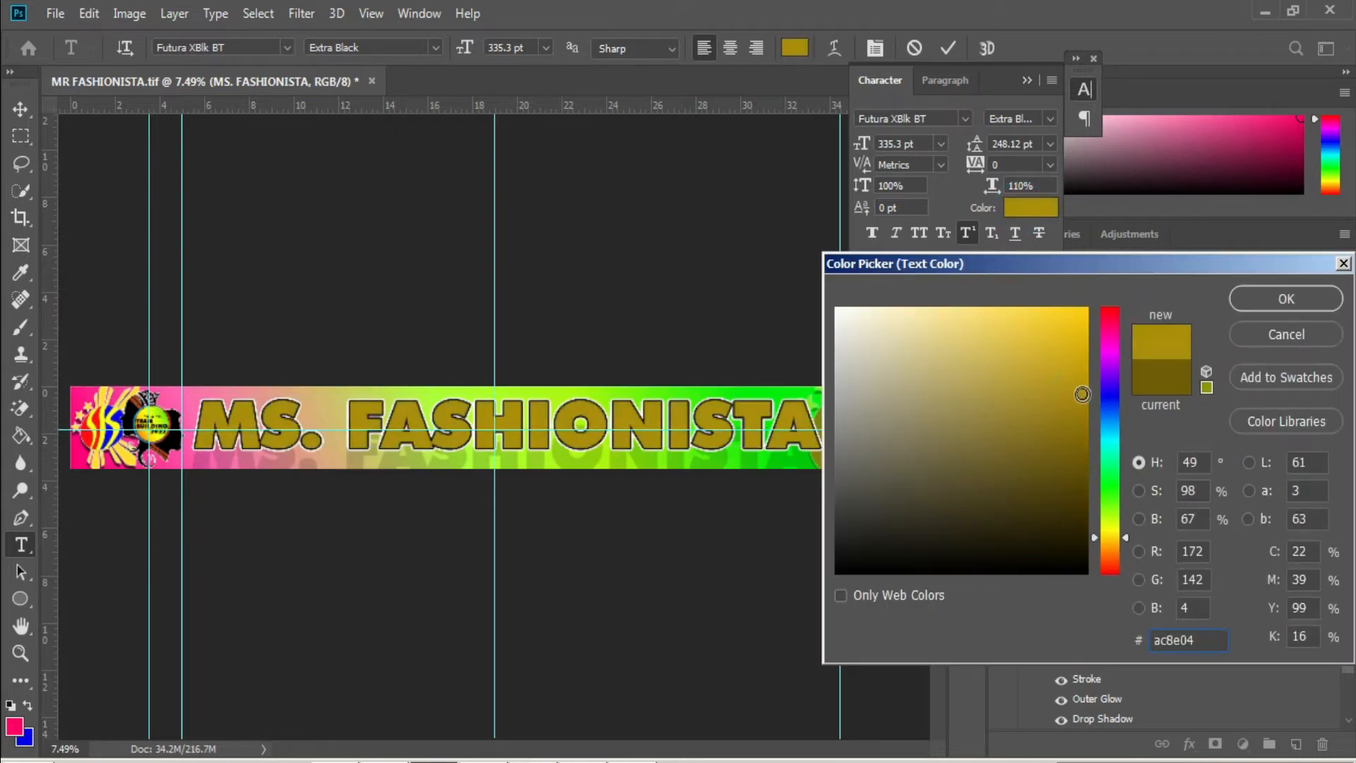
left_click_drag(1113, 546, 1114, 567)
left_click_drag(1068, 309, 1087, 312)
left_click(1287, 299)
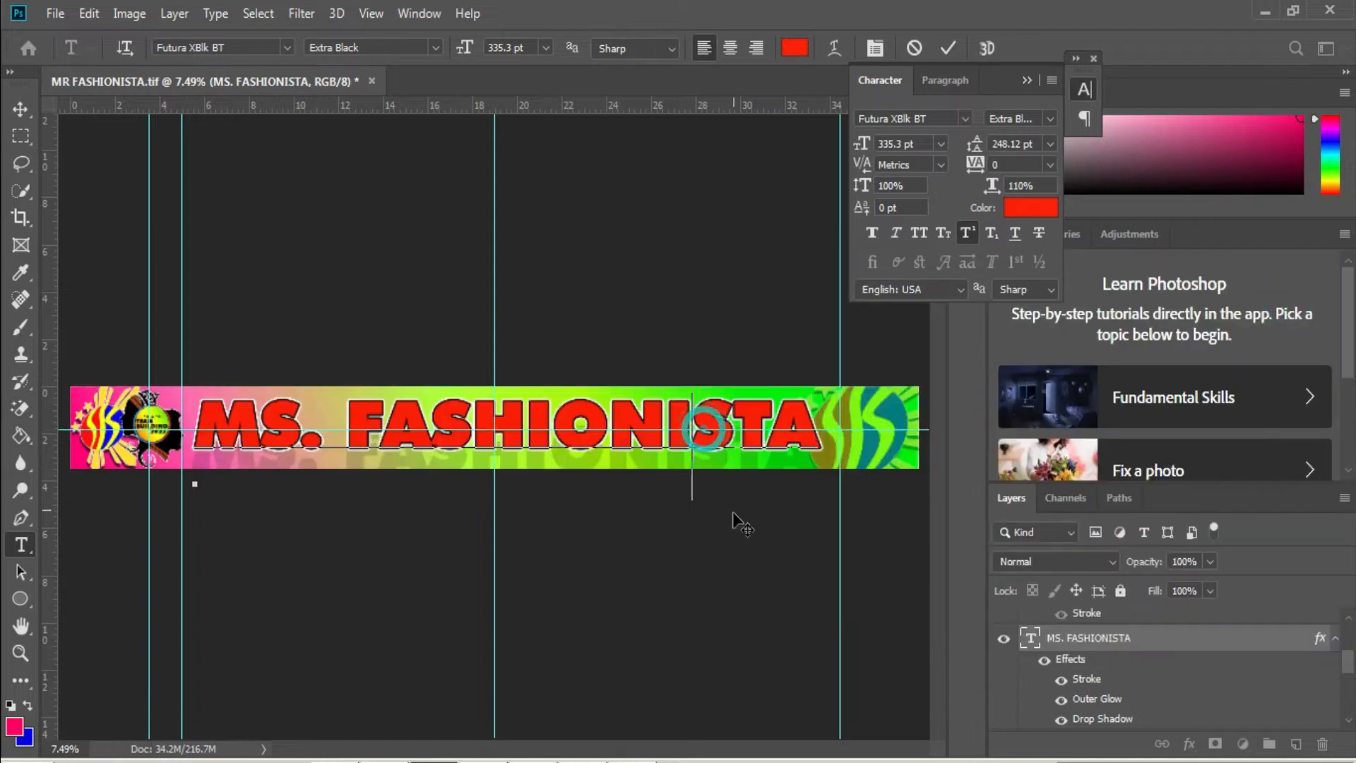
Step: Save the red sash as a separate TIFF named MS FASHIONISTA
key("ctrl+shift+s")
left_click(150, 493)
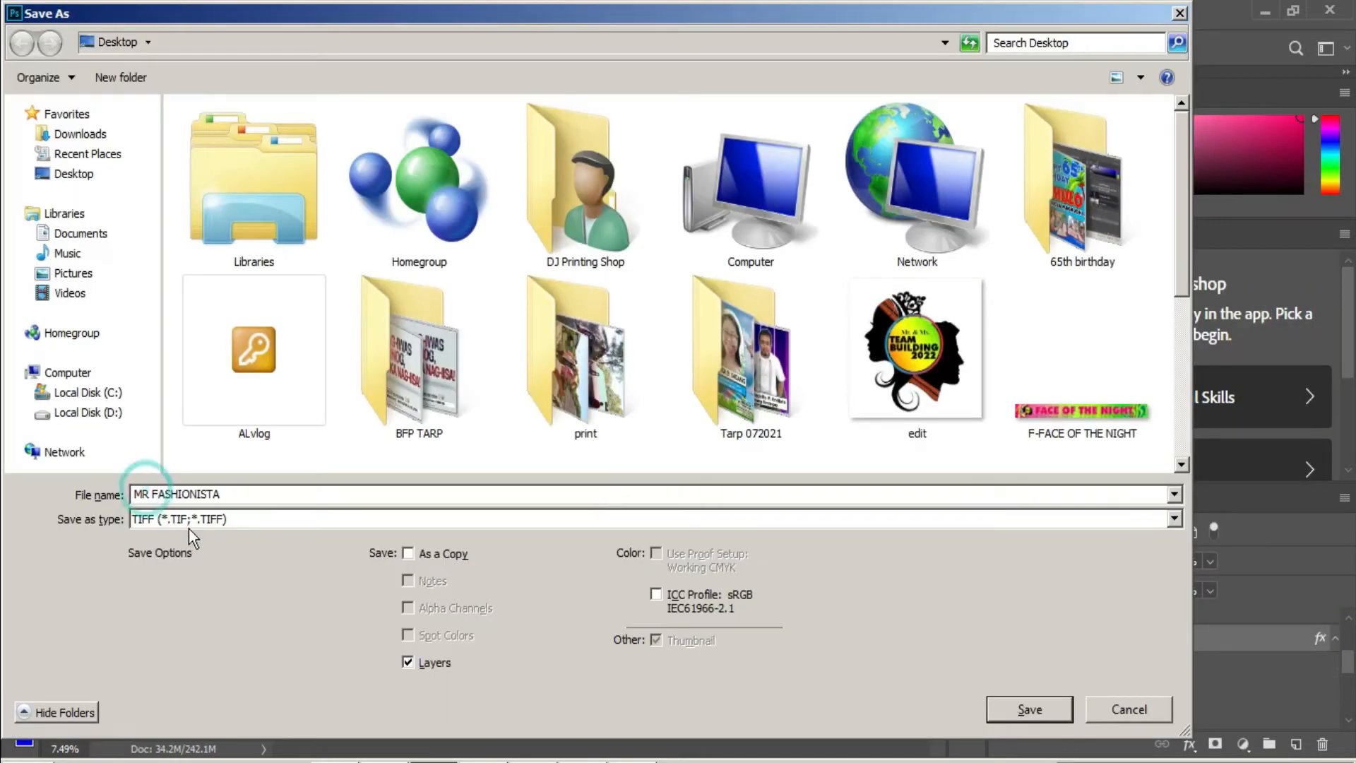
key("BackSpace")
type("S")
key("Return")
key("Return")
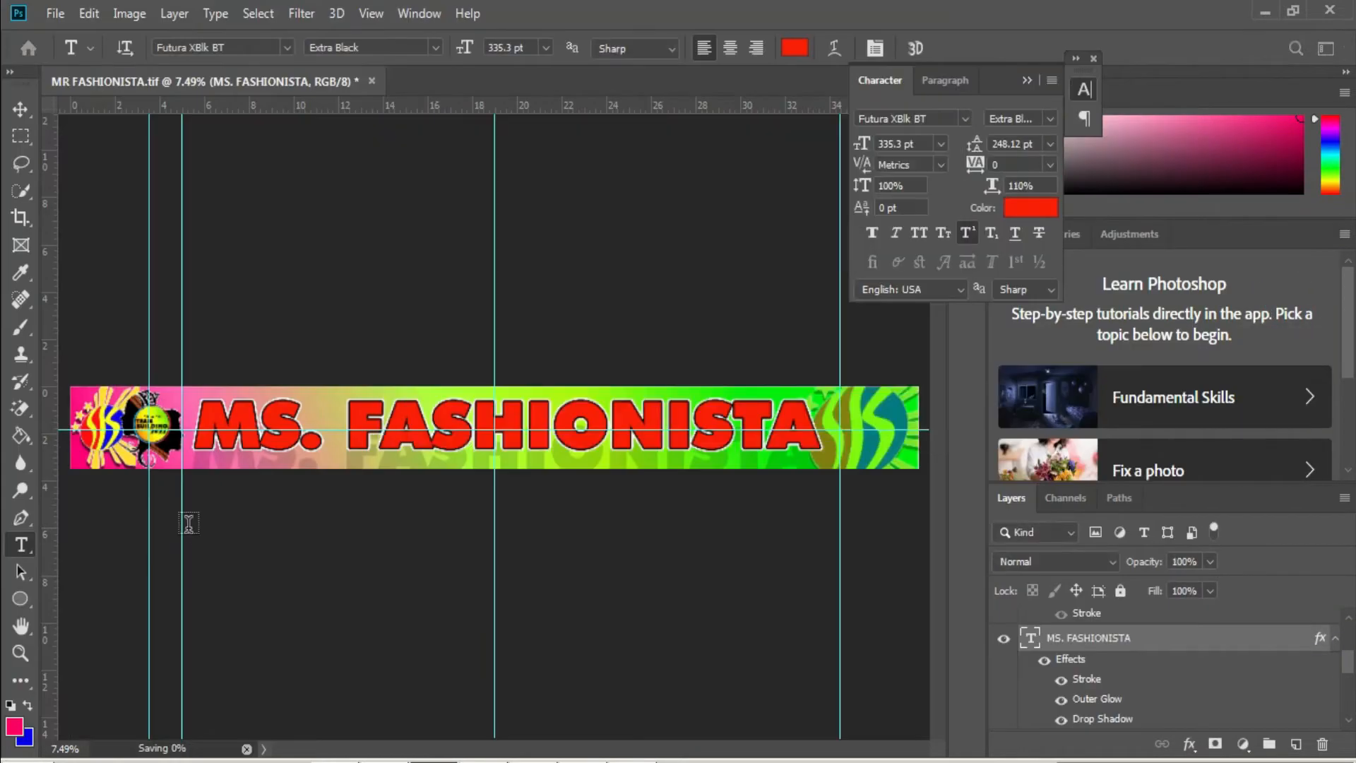
Step: Switch to the Word award list and delete the Ms. and Mr. Fashionista entries
left_click(336, 761)
left_click_drag(421, 292, 184, 219)
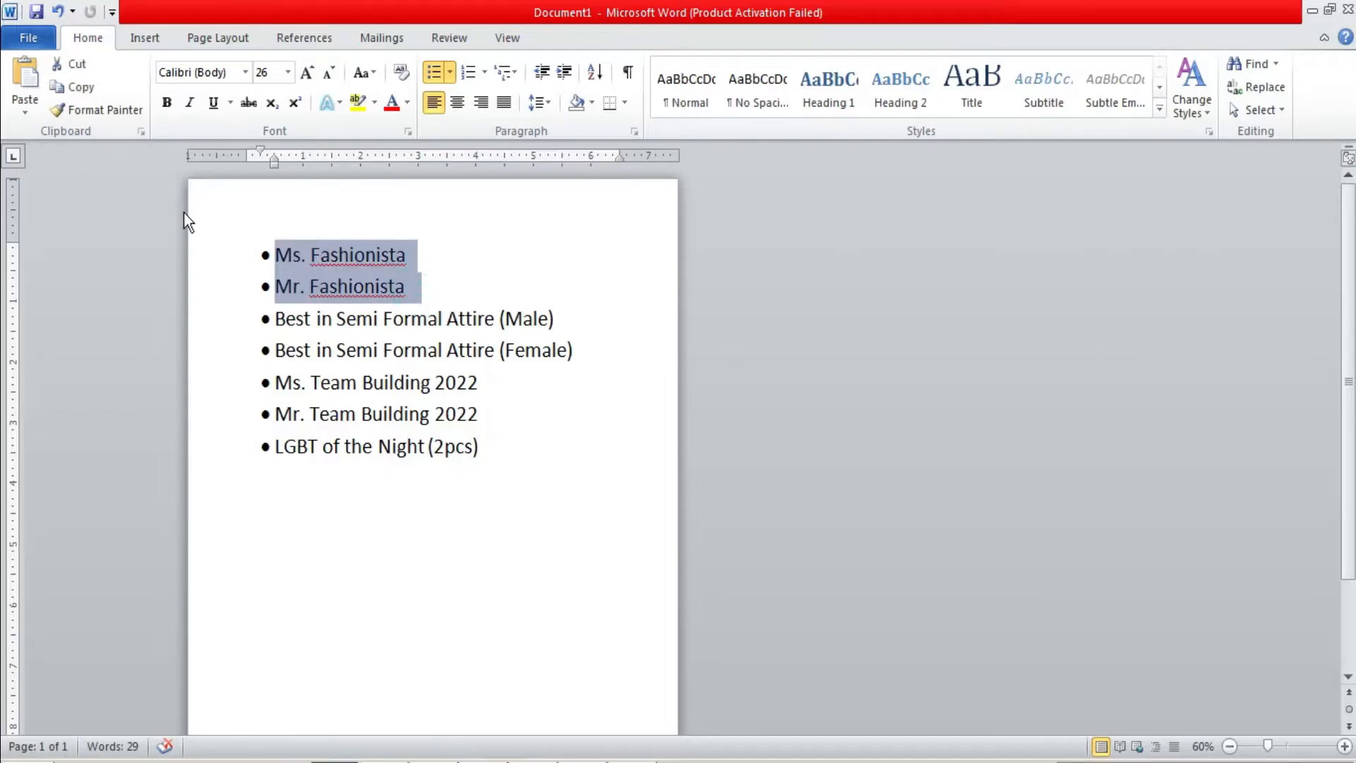
key("Delete")
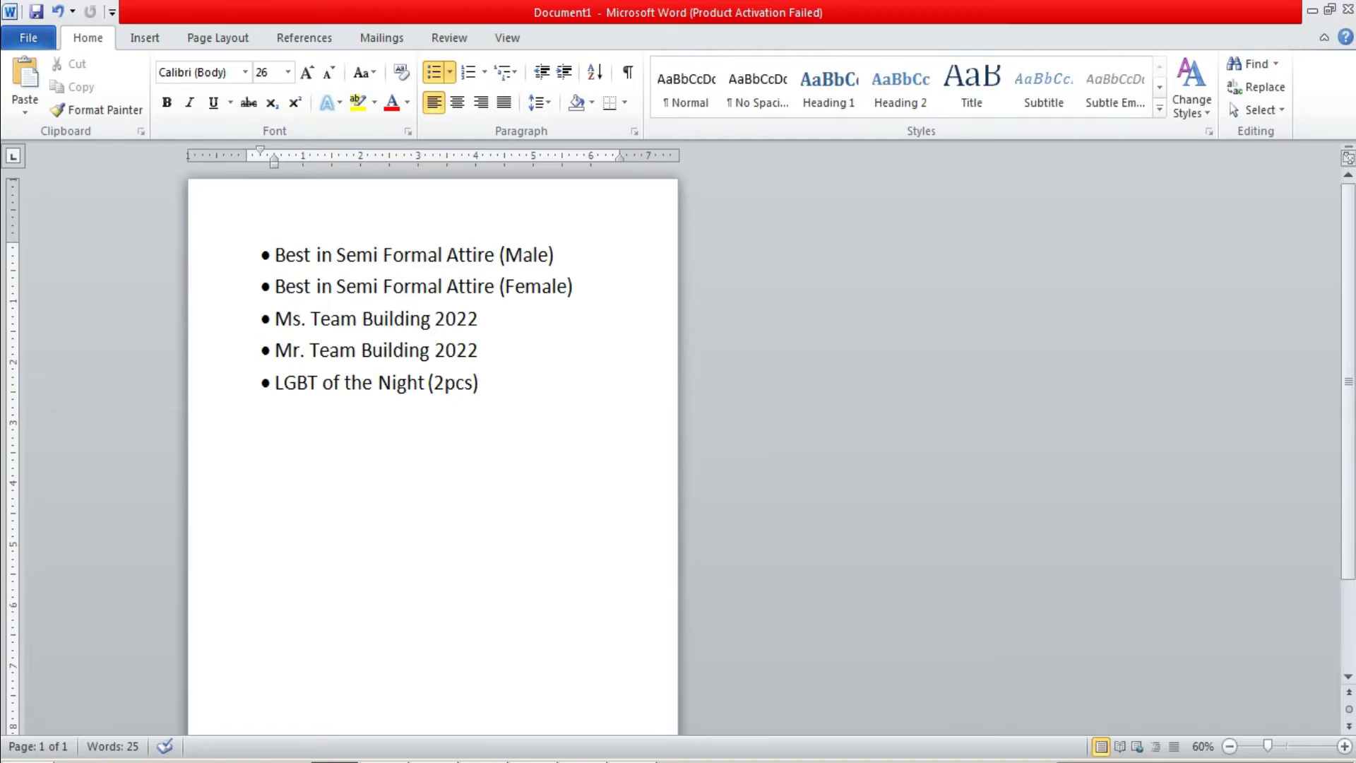
Step: Back in Photoshop, narrow the sash title to 55% horizontal scale and replace its text with BEST IN SEMI FORMAL ATTIRE
left_click(418, 762)
triple_click(455, 438)
left_click_drag(993, 186, 597, 435)
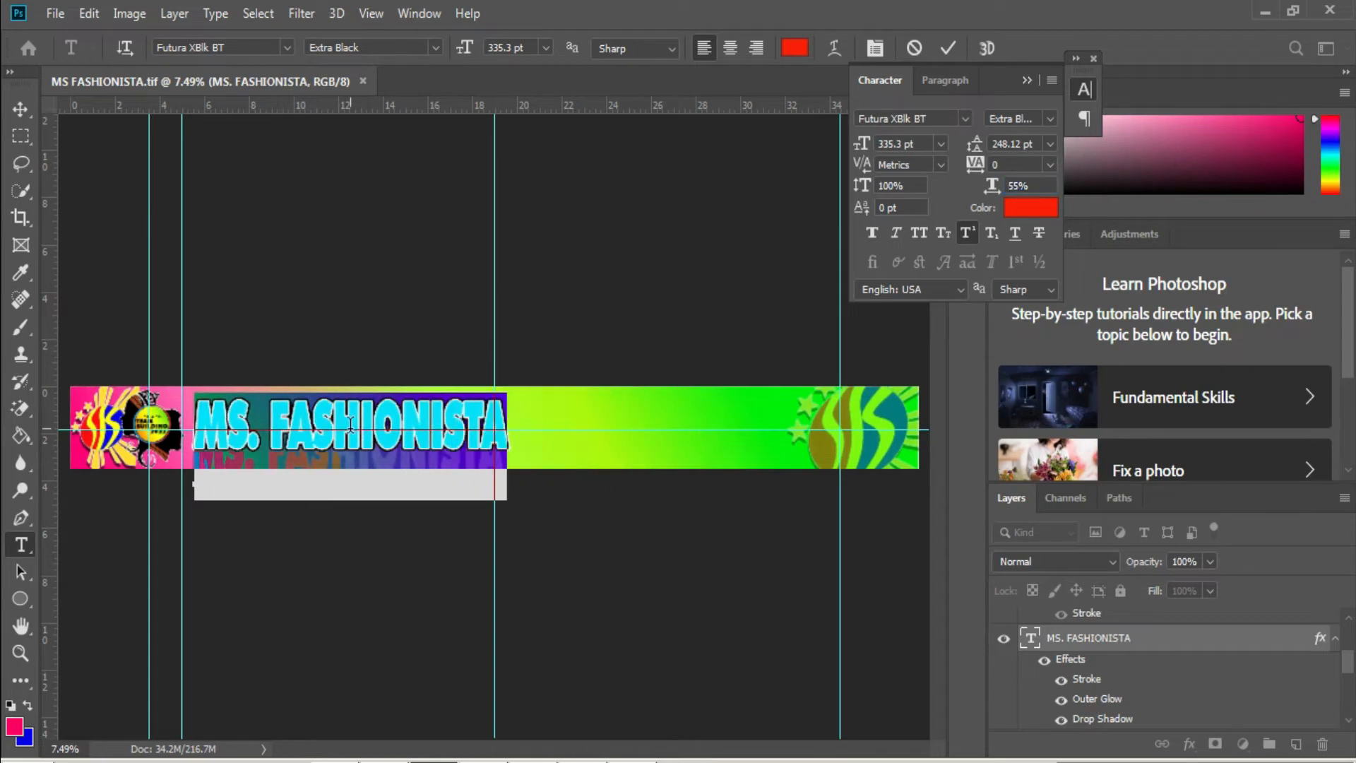
type("BEST IN SEMI F")
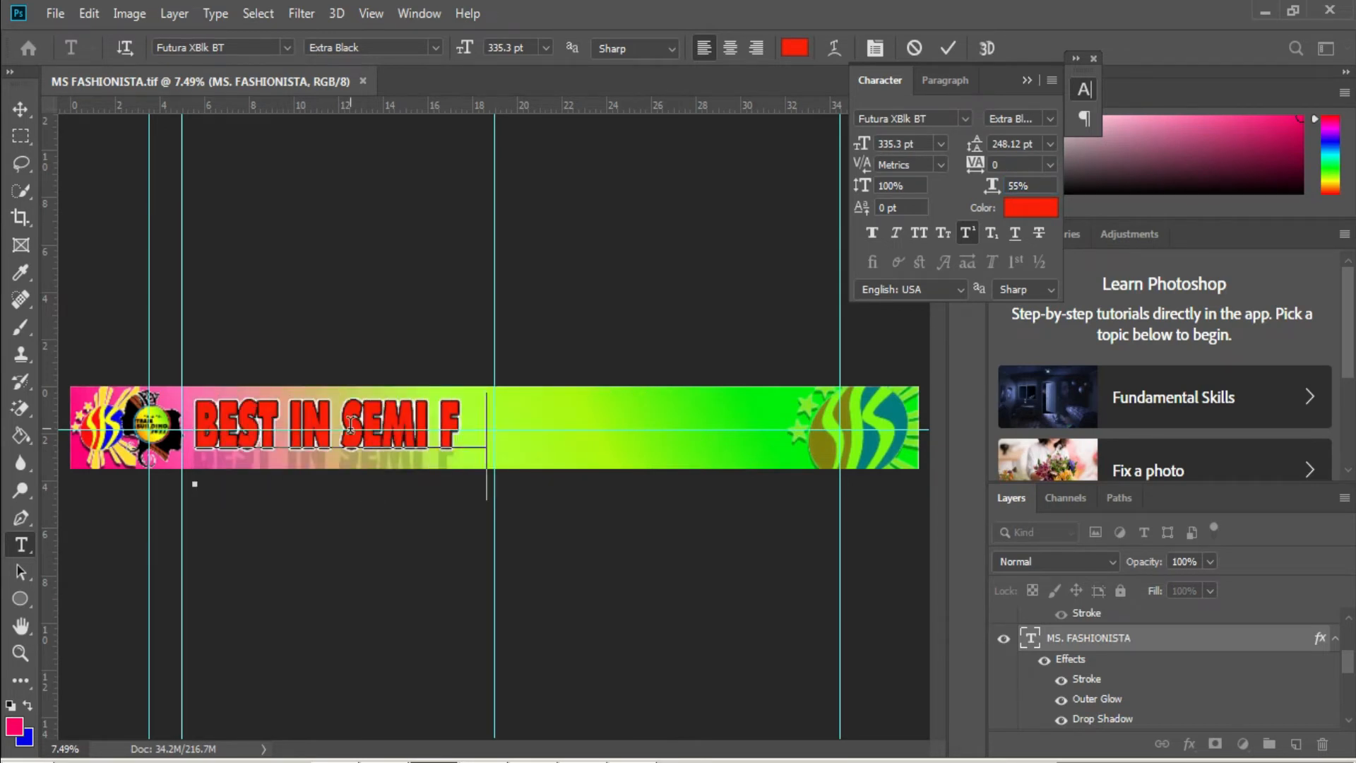
type("ORMAL ATTIRE")
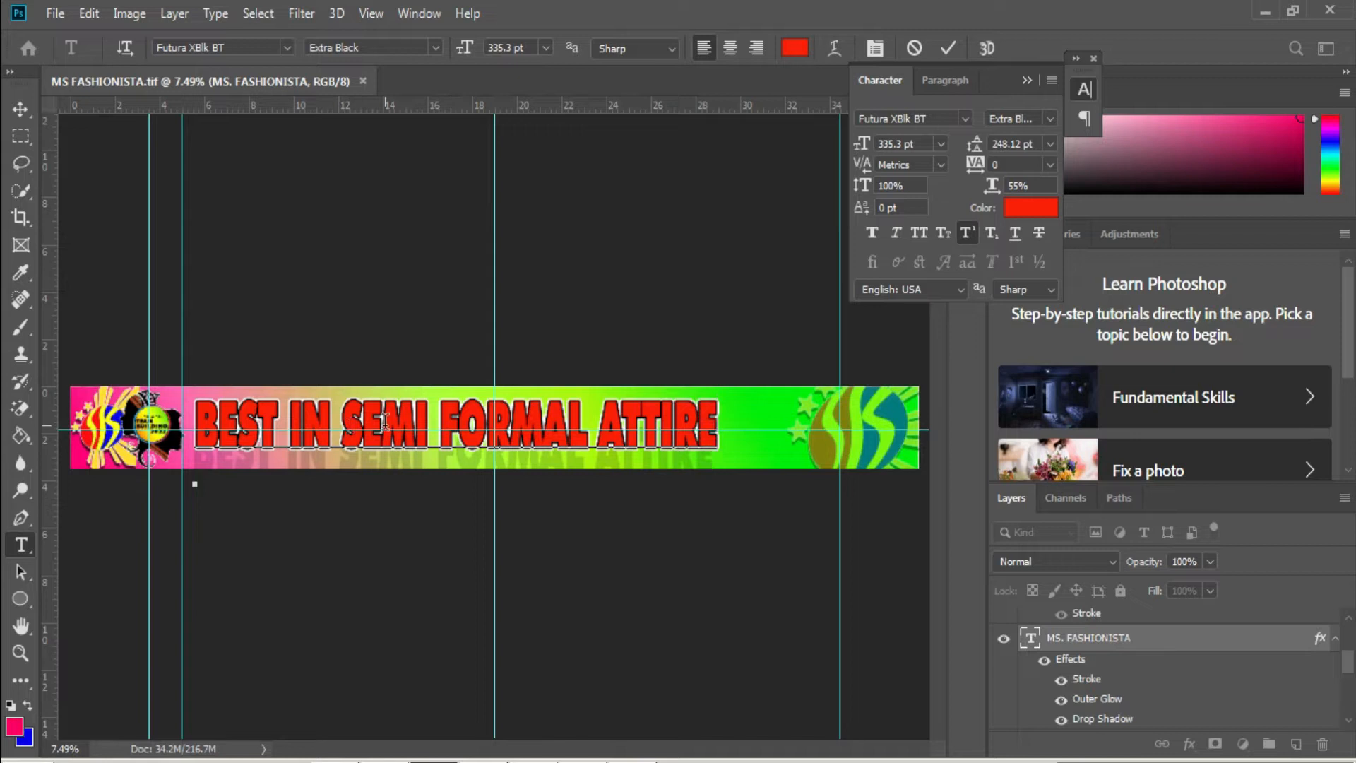
Step: Set the BEST IN SEMI FORMAL ATTIRE title's horizontal scale to 67% and commit the text edit
key("ctrl+a")
left_click(1032, 188)
key("Up")
key("Up")
key("Up")
key("Up")
key("Up")
key("Up")
key("Up")
key("Up")
key("Up")
key("Up")
key("Up")
key("Up")
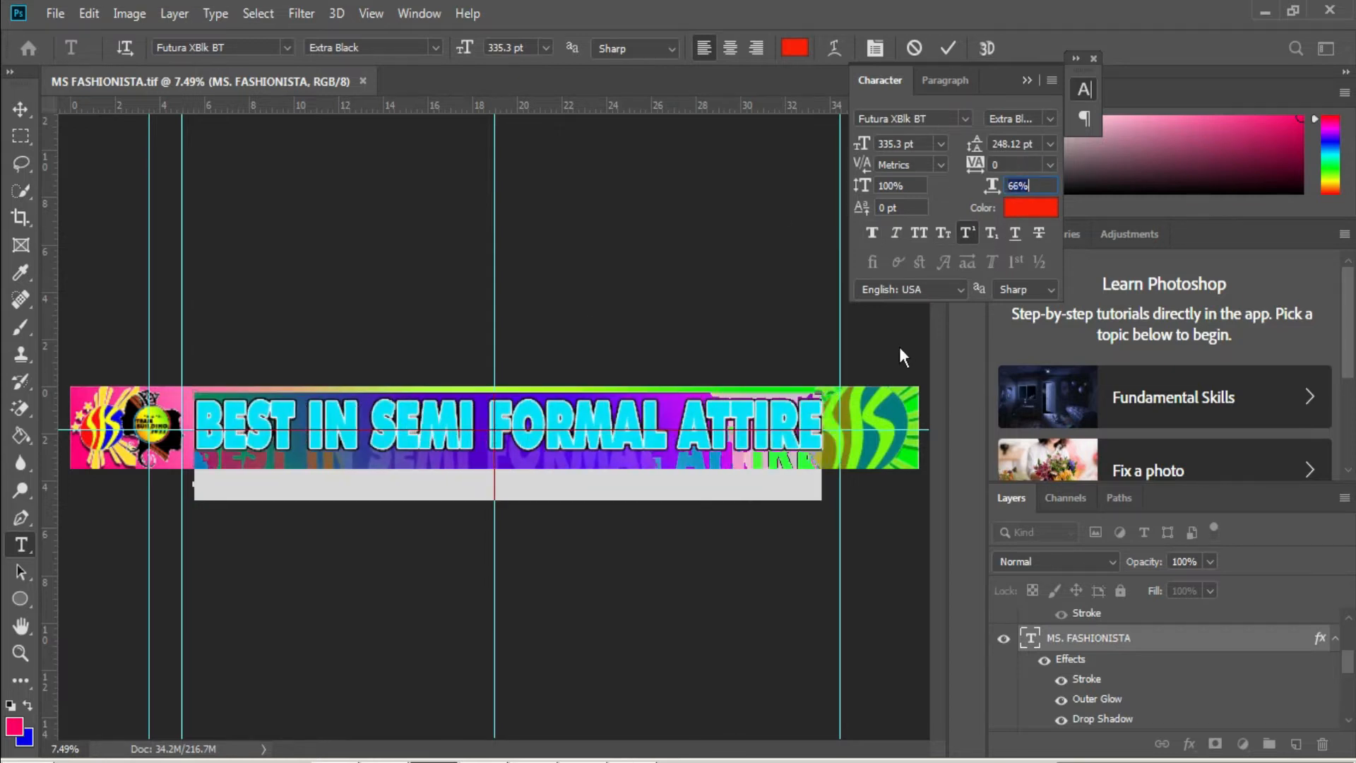
left_click(948, 47)
Step: Delete the hidden Lorem ipsum text layer and make the (FEMALE) text layer visible
scroll(1024, 643, "up", 2)
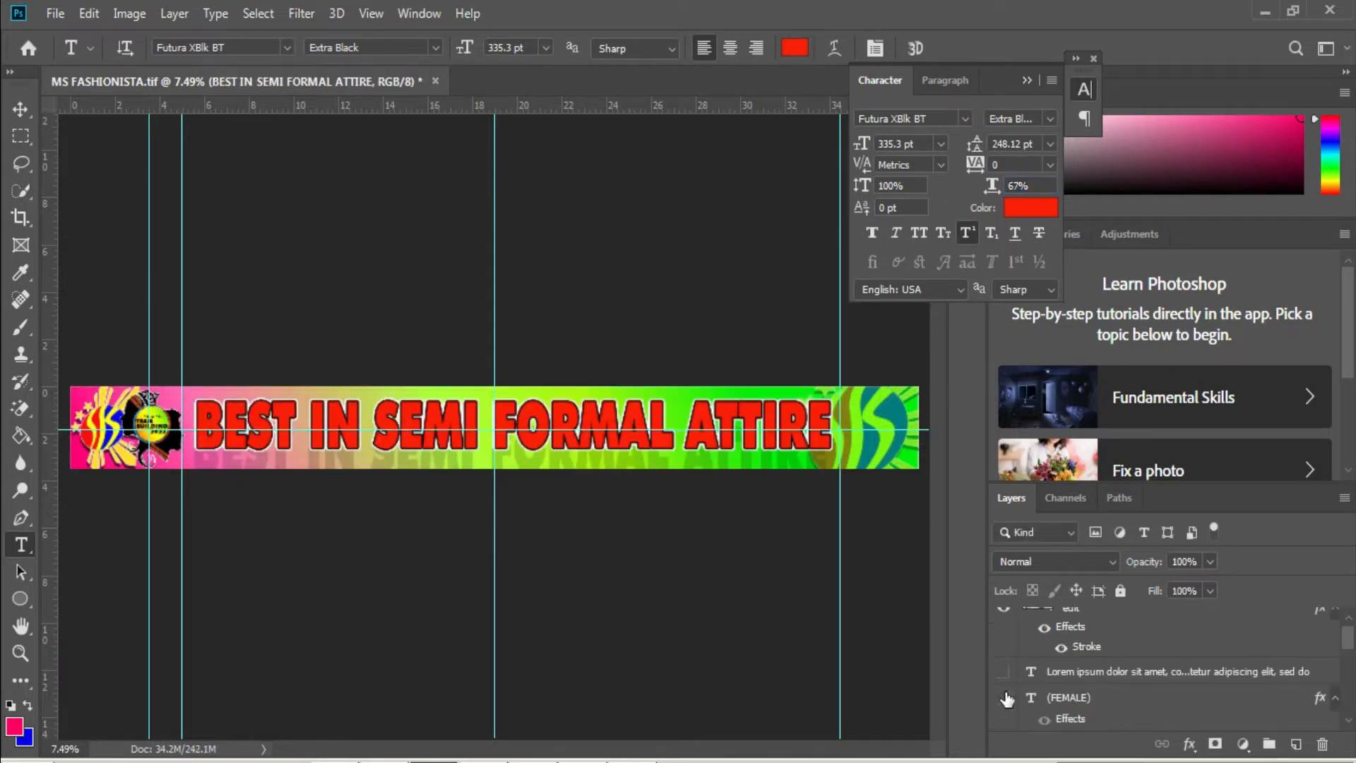
left_click(1075, 673)
key("Delete")
left_click(1003, 672)
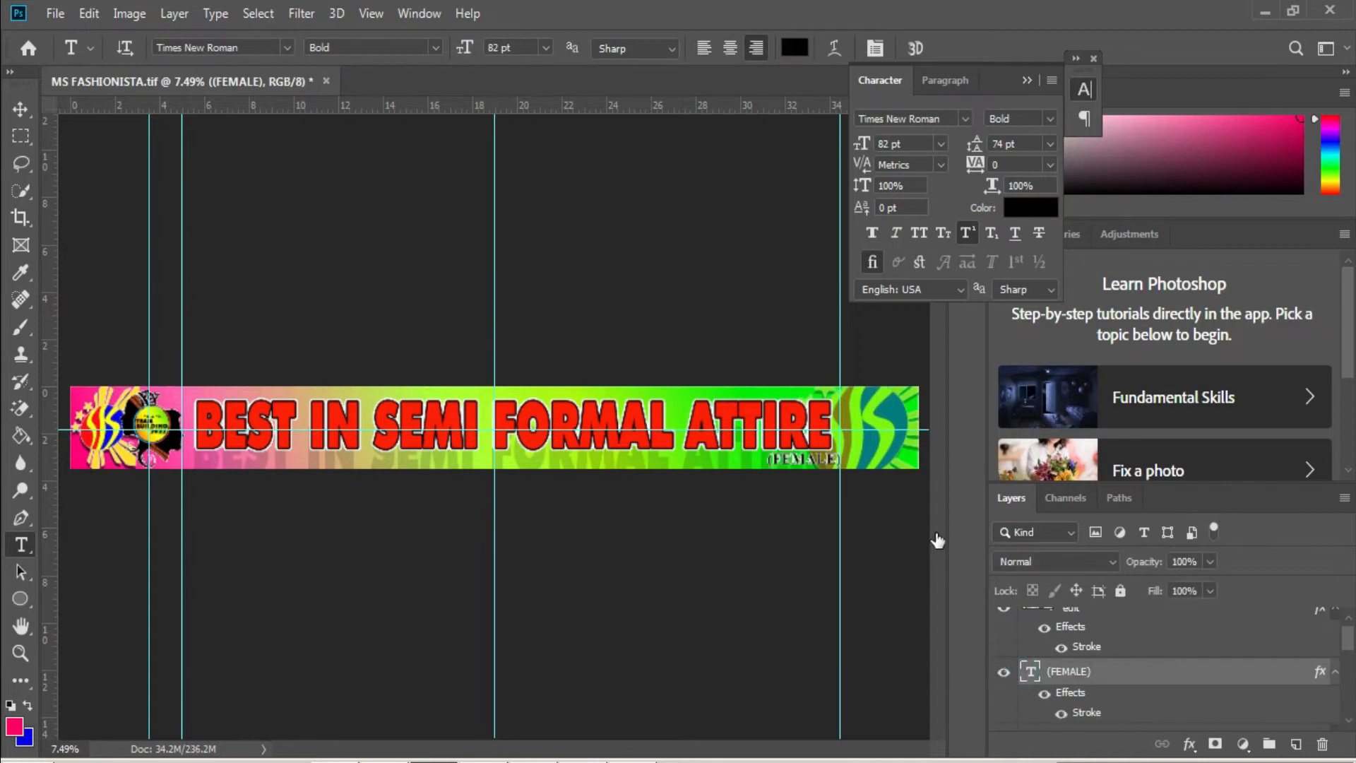
scroll(871, 485, "up", 5)
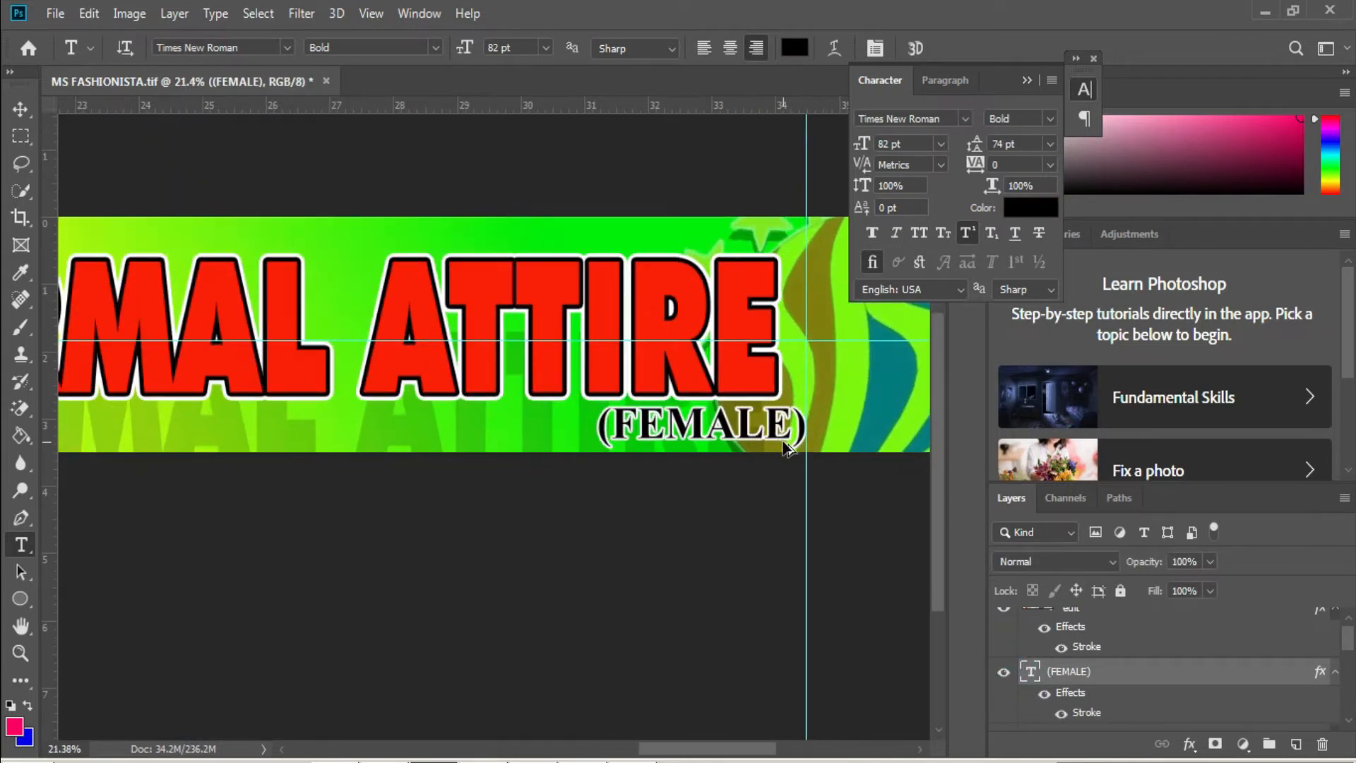
Step: Recolor the BEST IN SEMI FORMAL ATTIRE title to a pure red and commit the text edit
scroll(628, 454, "down", 5)
left_click(639, 425)
key("ctrl+a")
left_click(1031, 208)
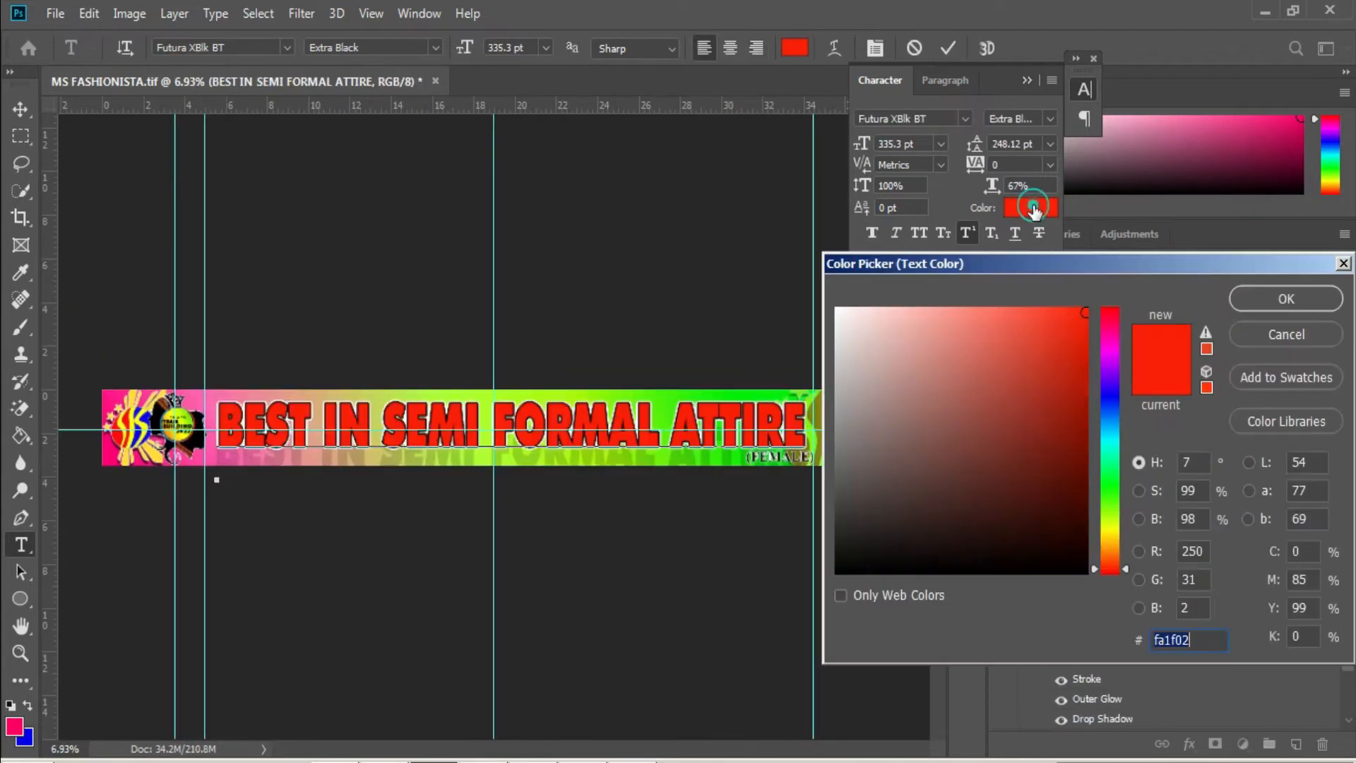
left_click(1109, 317)
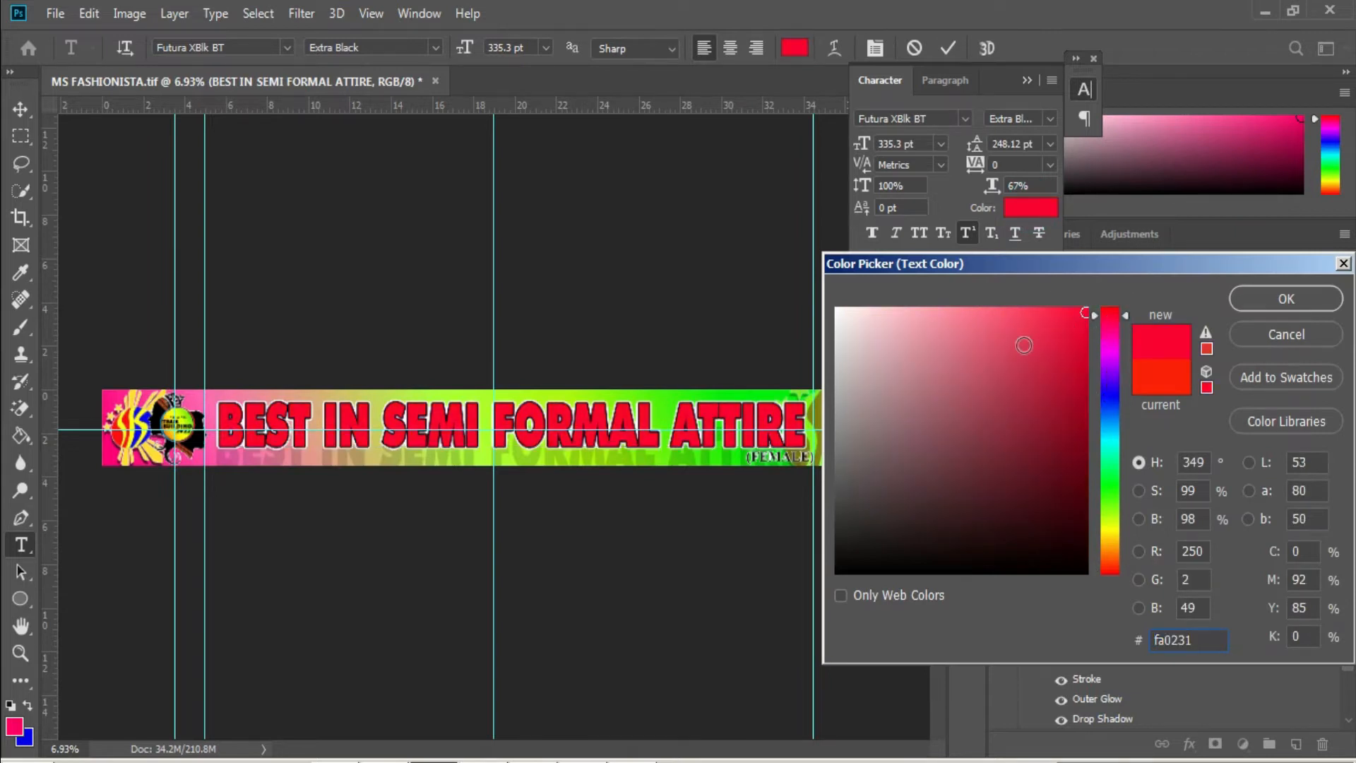
left_click_drag(1109, 319, 1112, 304)
key("Return")
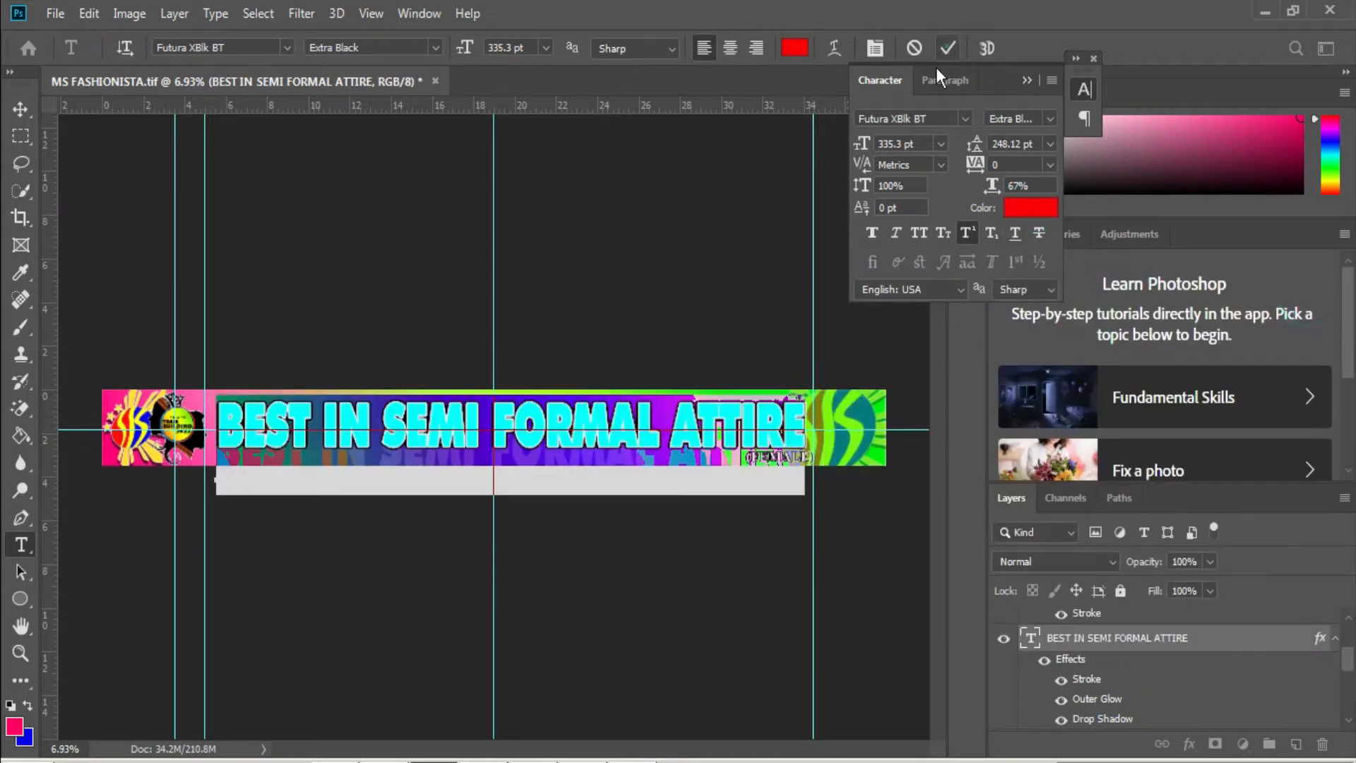
left_click(948, 48)
Step: Change the small (FEMALE) label below the title to (MALE) and commit it
scroll(774, 487, "up", 3)
left_click(802, 456)
key("BackSpace")
key("ctrl+Return")
scroll(734, 484, "down", 3)
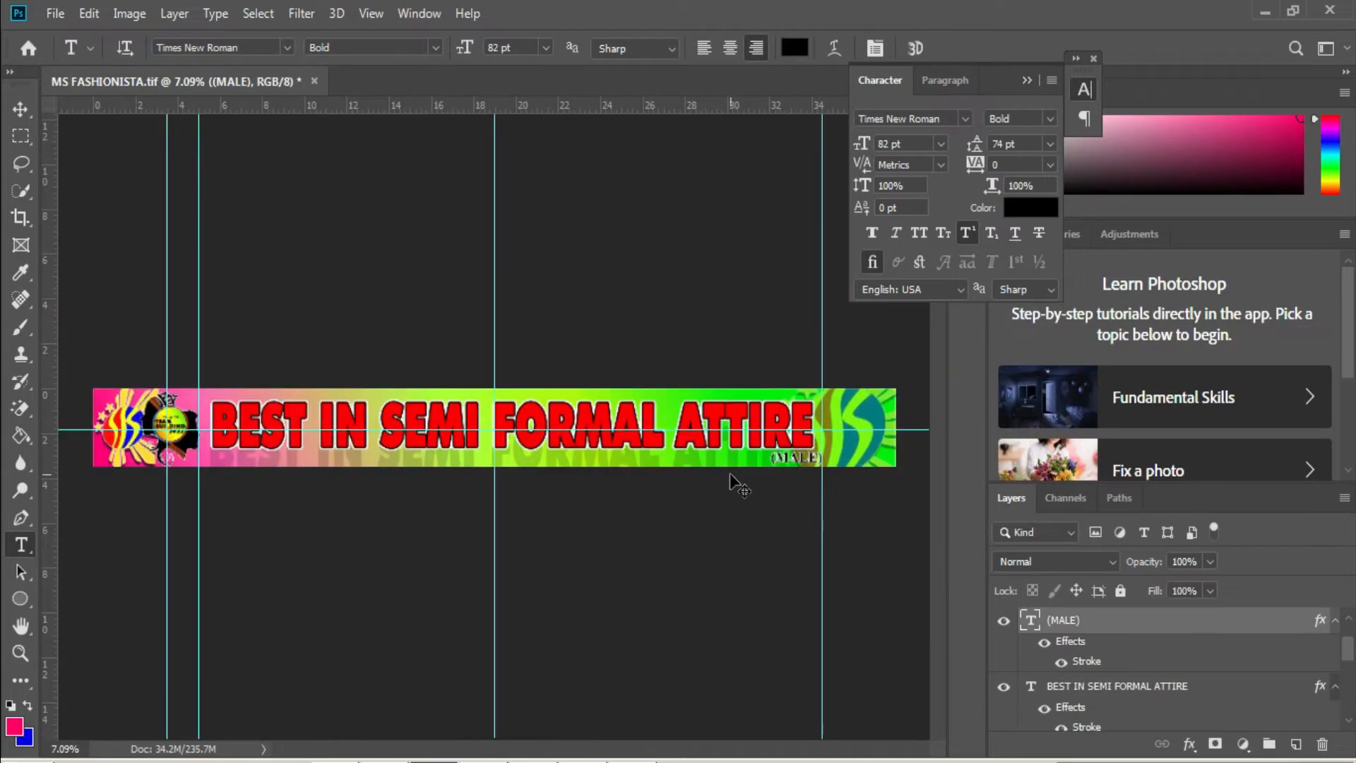
Step: Save the sash to the Desktop as a TIFF named BEST IN SEMI FORMAL ATTIRE-M with the default TIFF options
key("ctrl+shift+s")
type("BEST IN SEMI FORMAL ATTIRE-m")
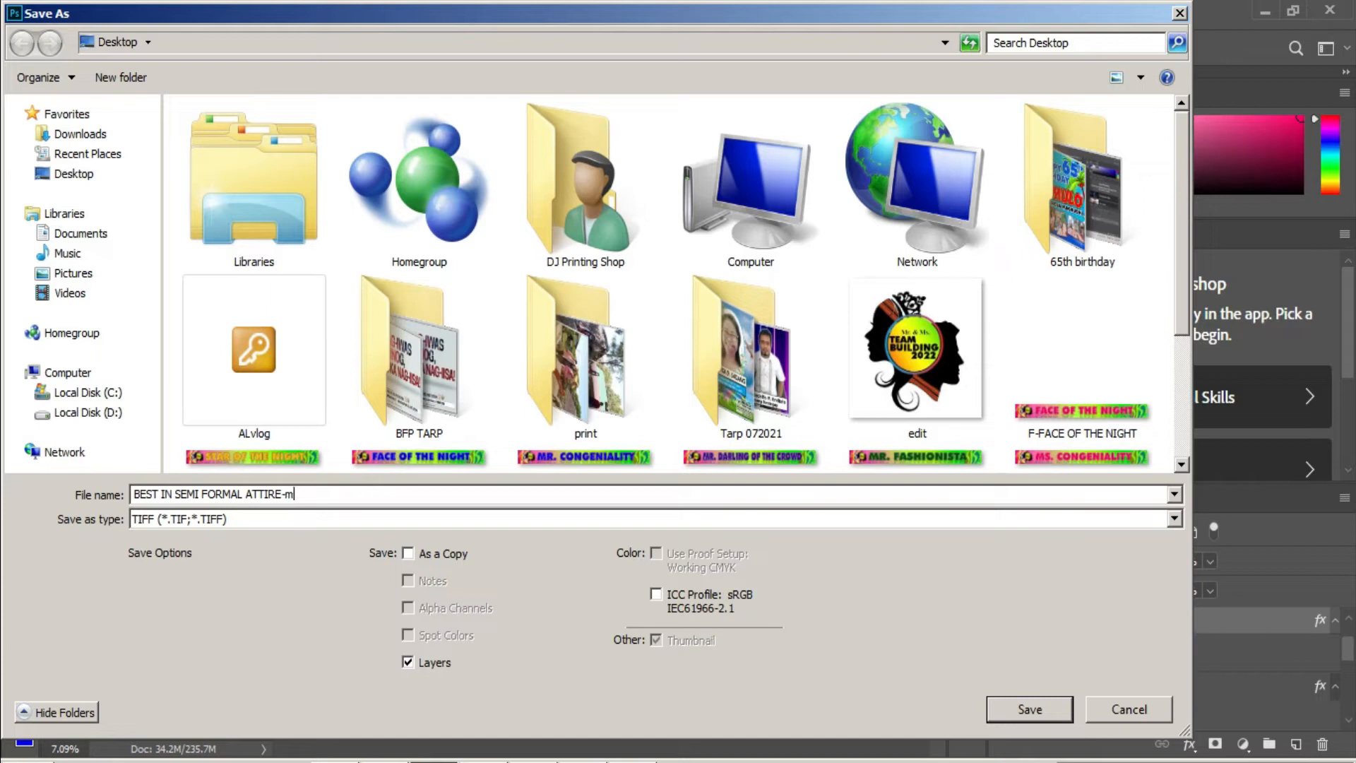
left_click(1029, 709)
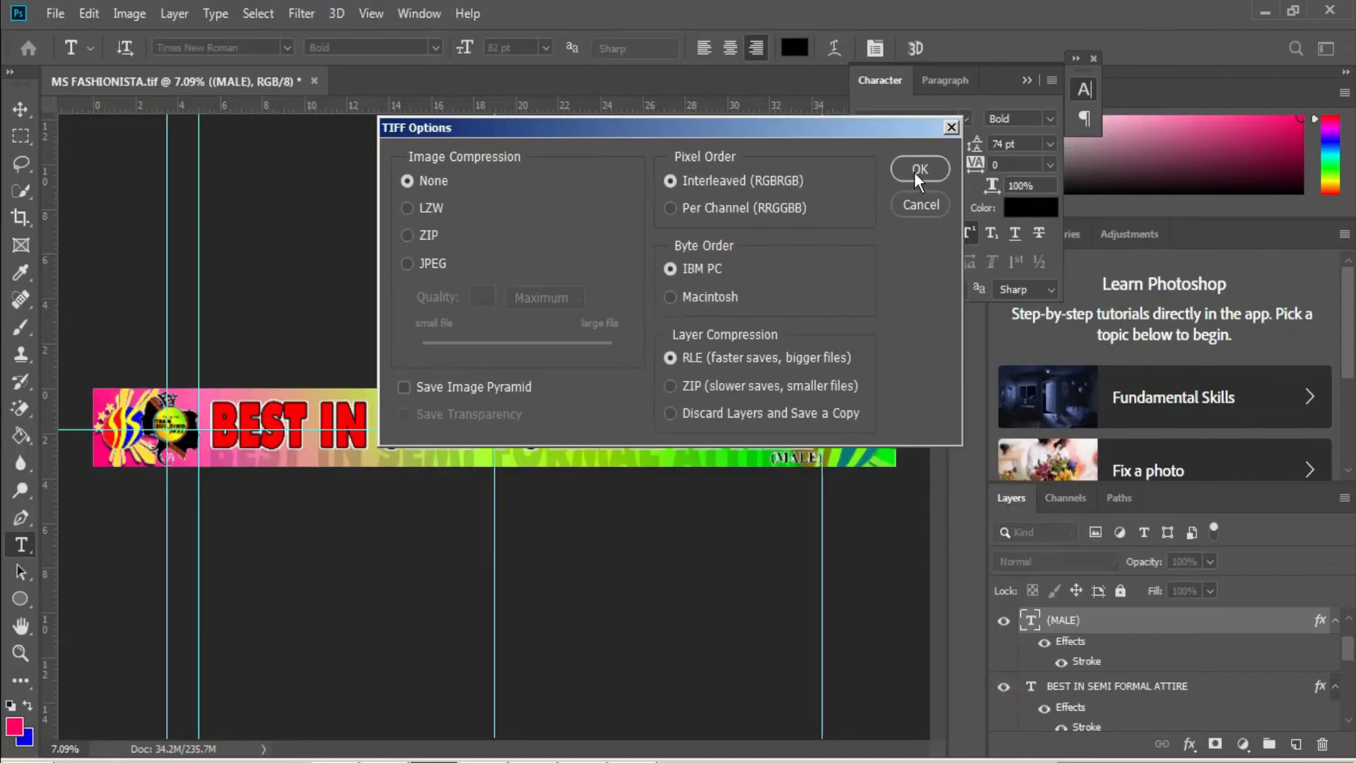
left_click(918, 170)
Step: Change the small label back to (FEMALE) and recolor the BEST IN SEMI FORMAL ATTIRE title purple, 9c01fe
left_click(777, 458)
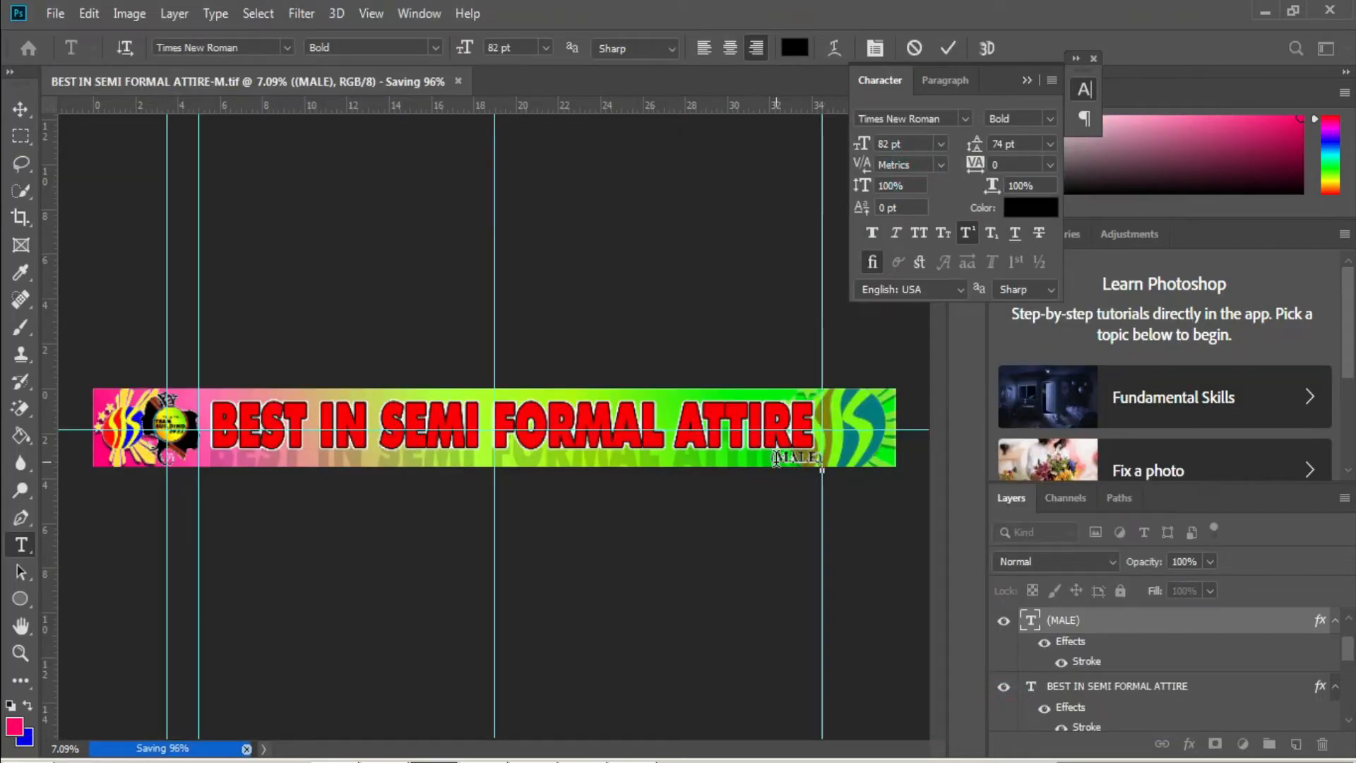
key("ctrl+Return")
key("ctrl+a")
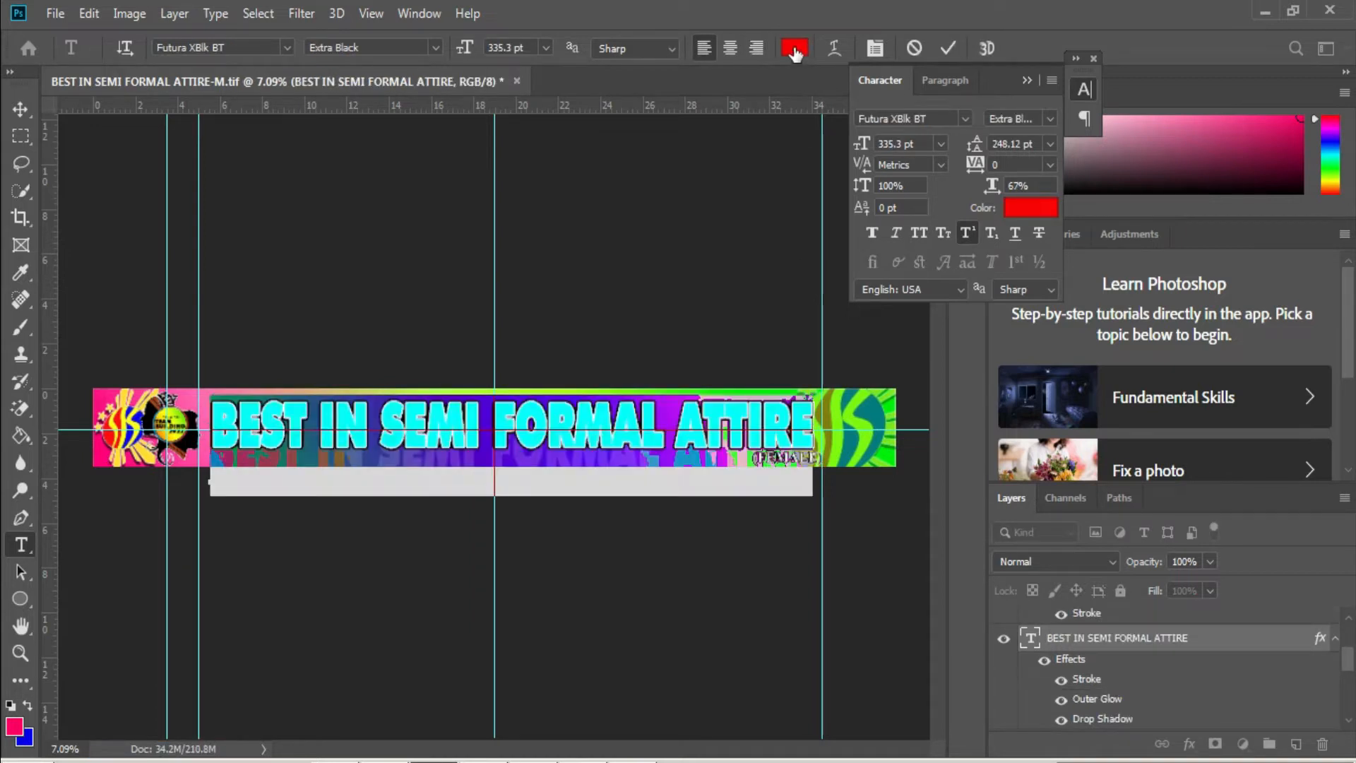
left_click(794, 47)
left_click_drag(1109, 408, 1110, 369)
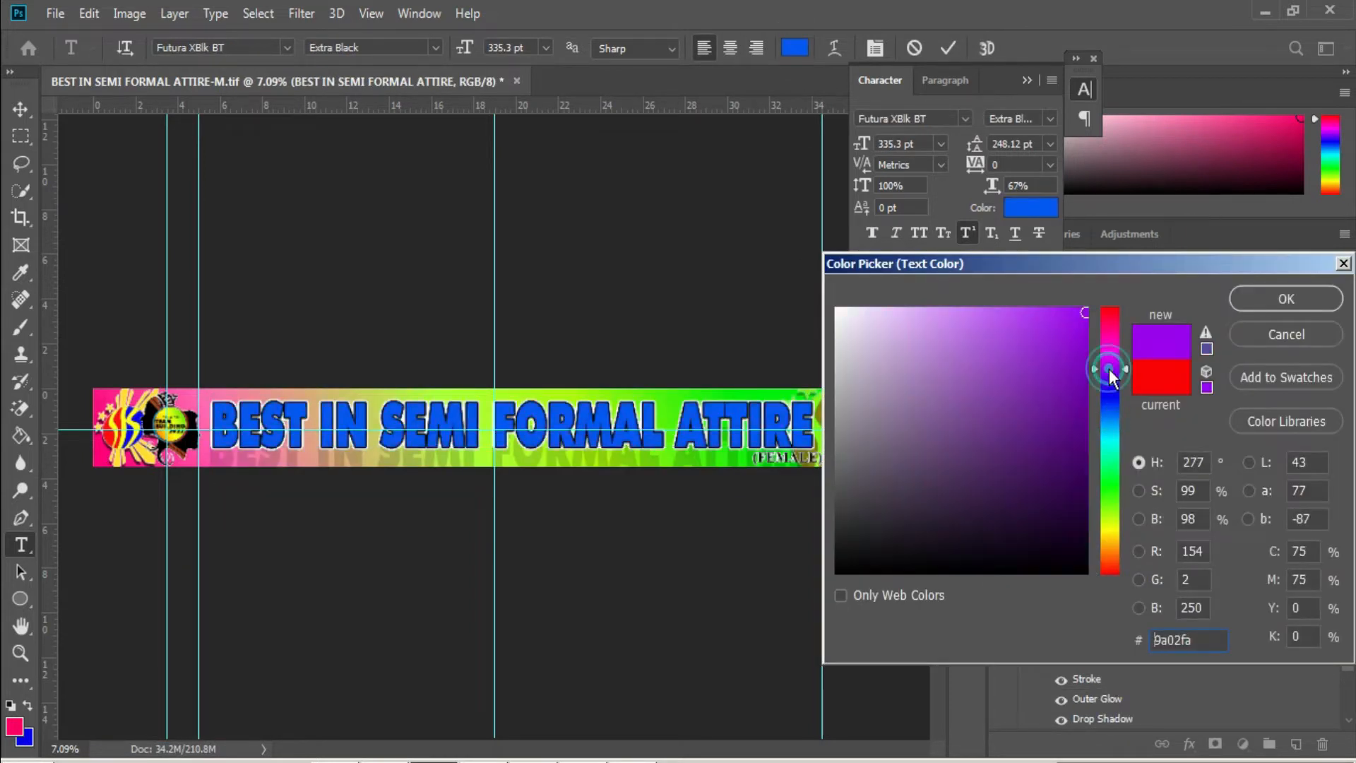
left_click(1075, 445)
left_click(1085, 311)
left_click(1316, 306)
left_click(948, 47)
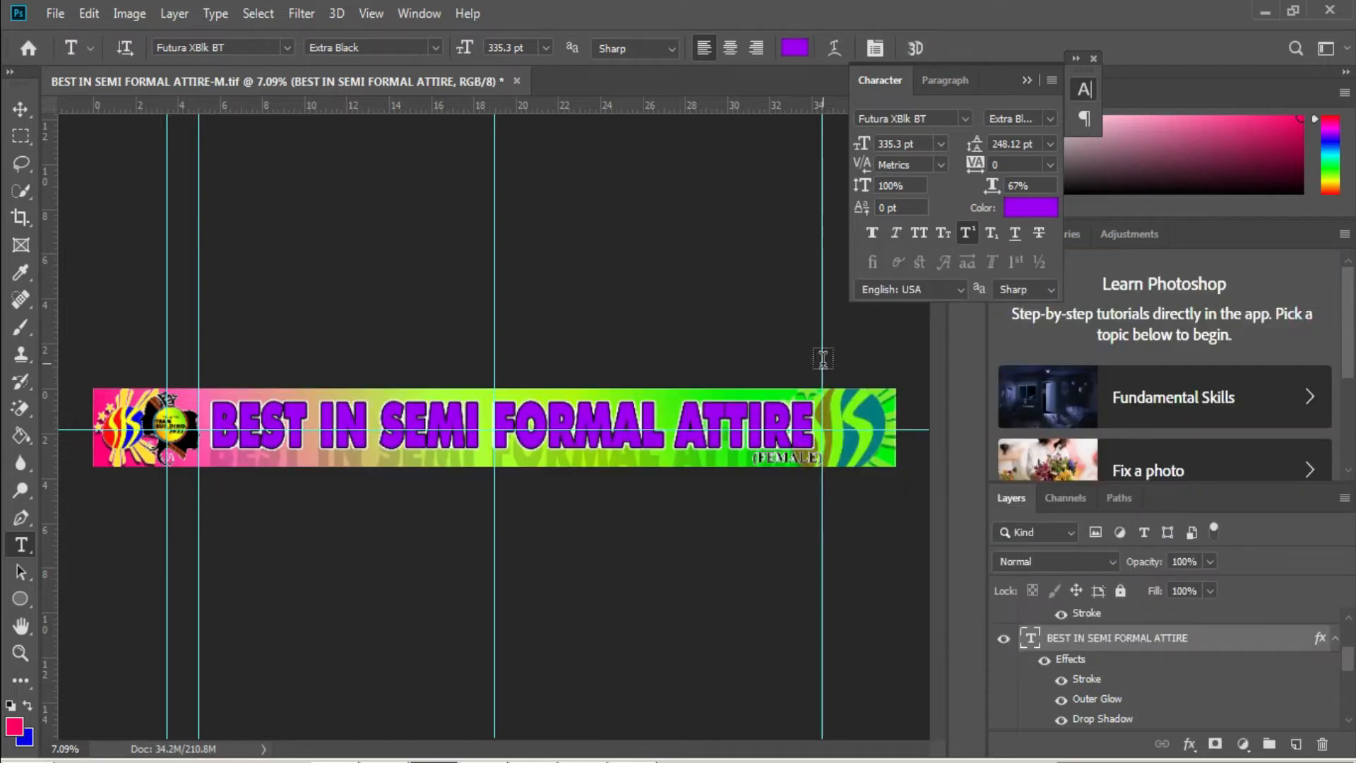
Step: Save the purple sash as a separate TIFF named BEST IN SEMI FORMAL ATTIRE-F
key("ctrl+shift+s")
left_click(301, 496)
key("BackSpace")
type("FORMAL ATTIRE-F")
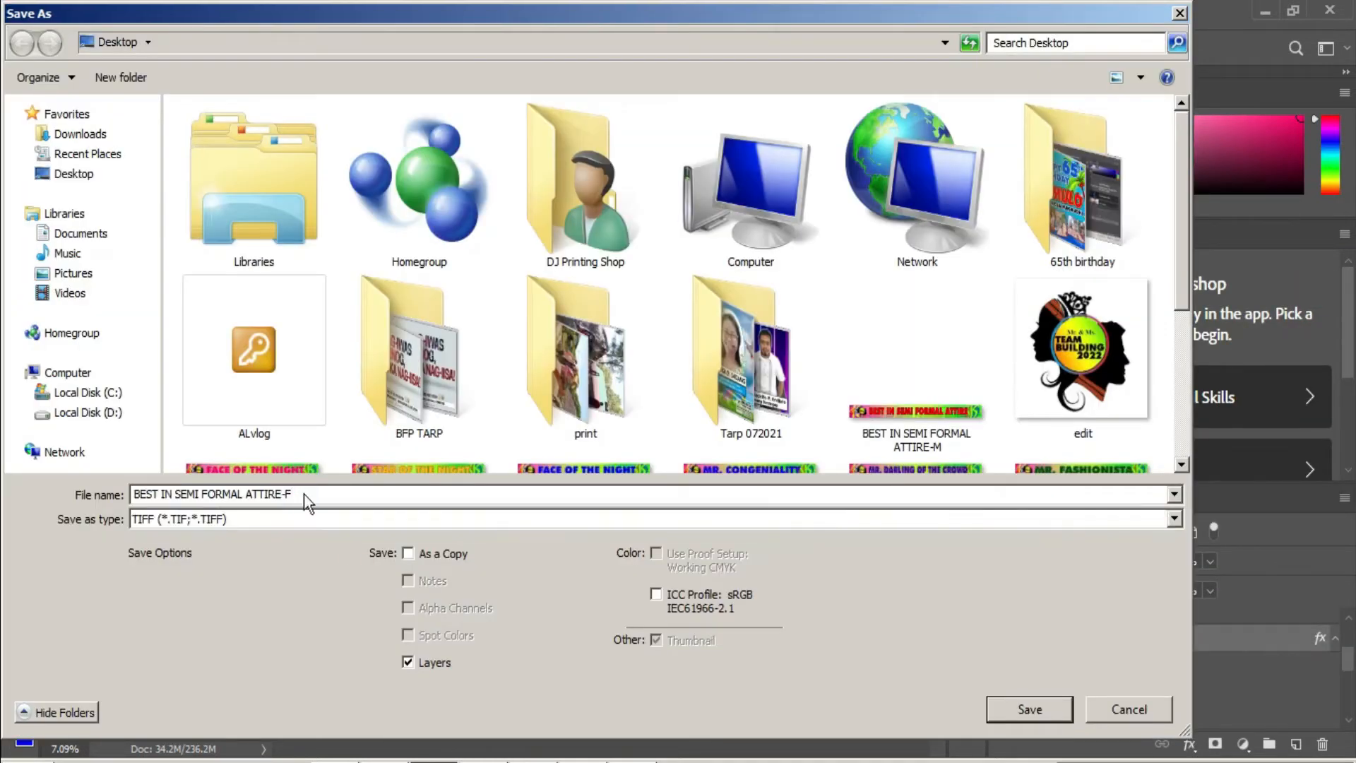
key("Return")
Step: Switch to the Word award list and delete the Best in Semi Formal Attire entries above Ms. Team Building 2022
left_click(450, 435)
key("ctrl+a")
key("alt+Tab")
left_click_drag(580, 282, 229, 220)
key("BackSpace")
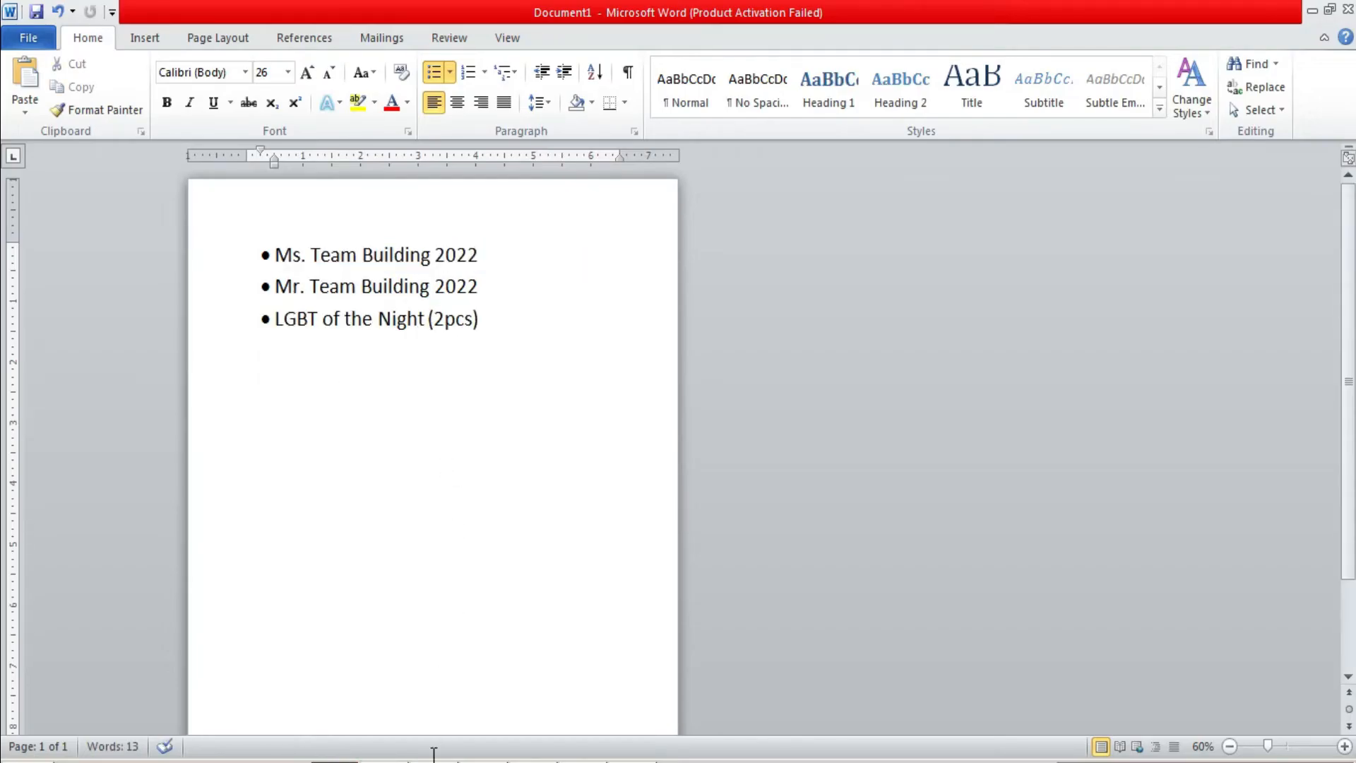
Step: Back in Photoshop, replace the title with MS. TEAM BUILDING 2022 and widen it to 75% horizontal scale
key("alt+Tab")
type("MS. TEAM BUILDING 2022")
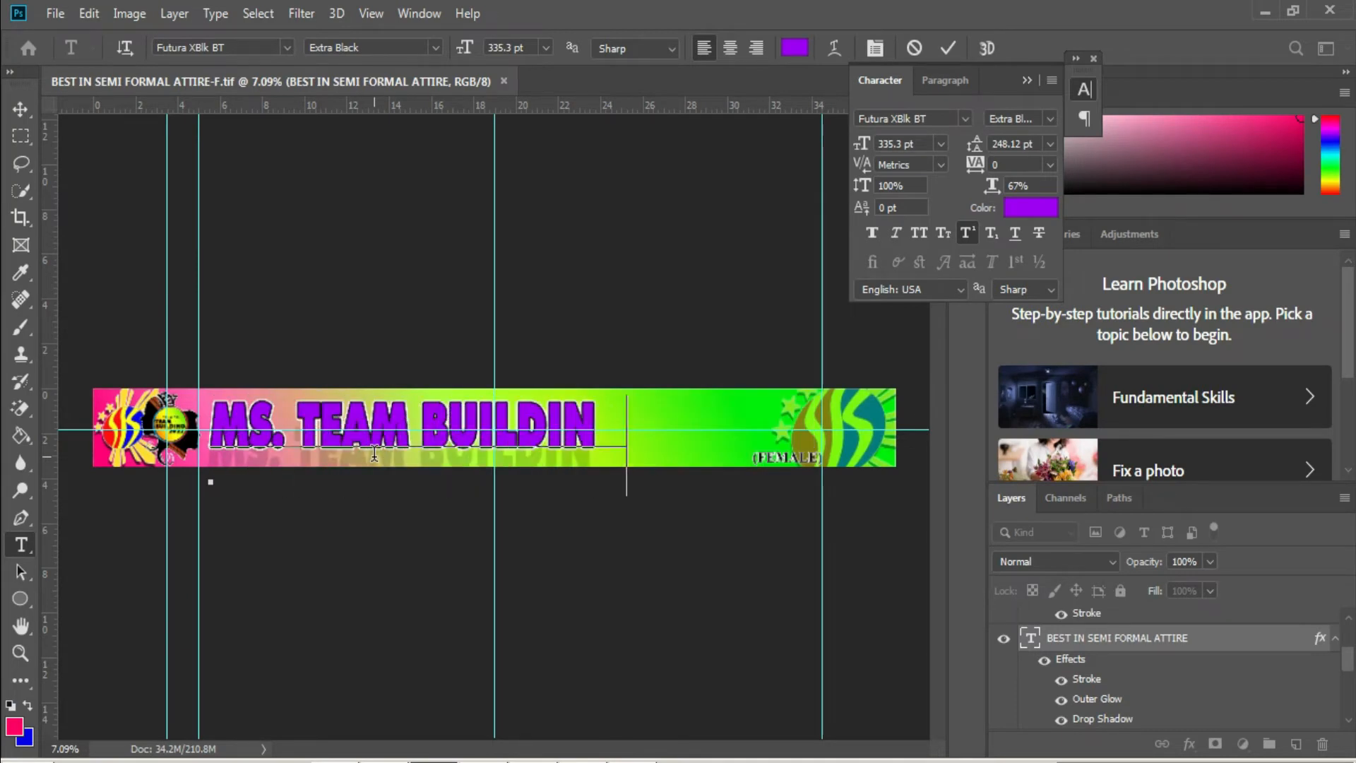
key("ctrl+a")
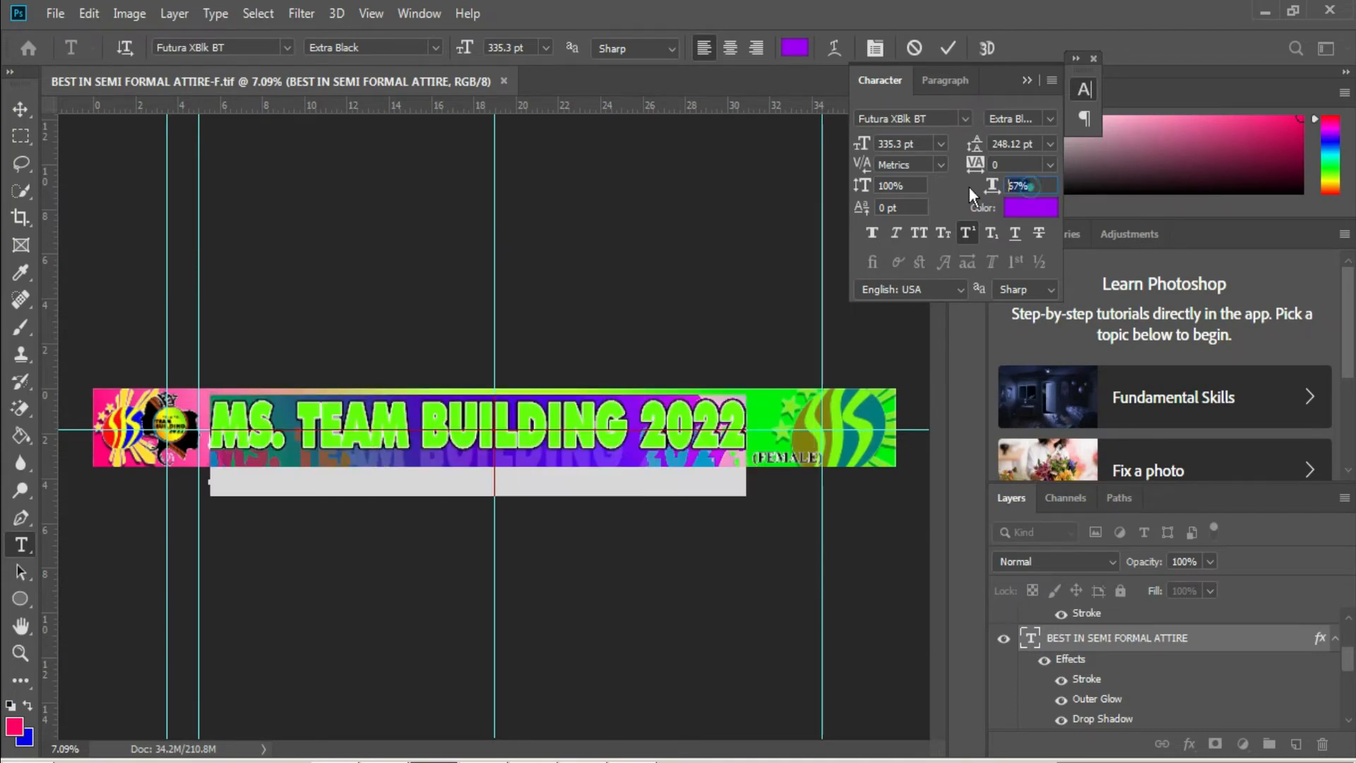
key("Up")
key("Up")
key("Up")
key("Up")
key("Up")
key("Up")
key("Up")
key("Up")
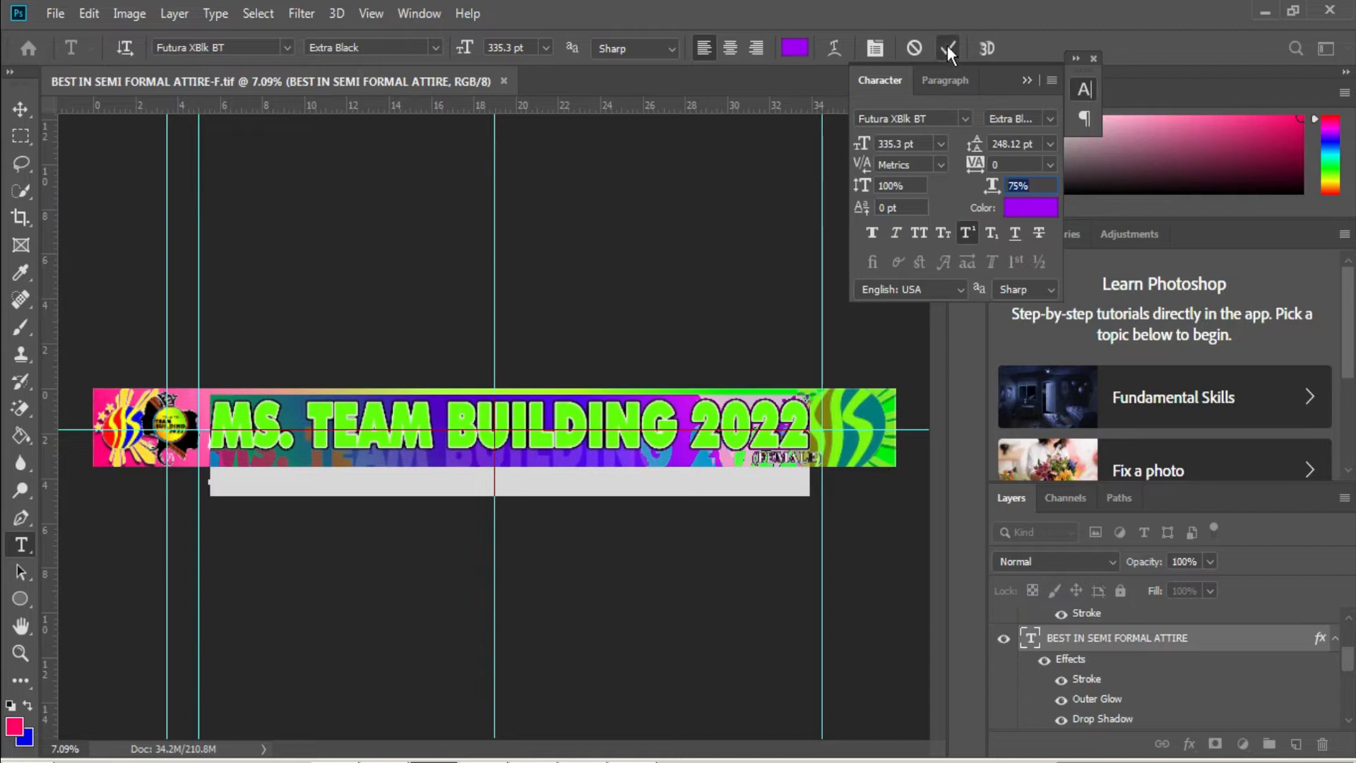
left_click(947, 48)
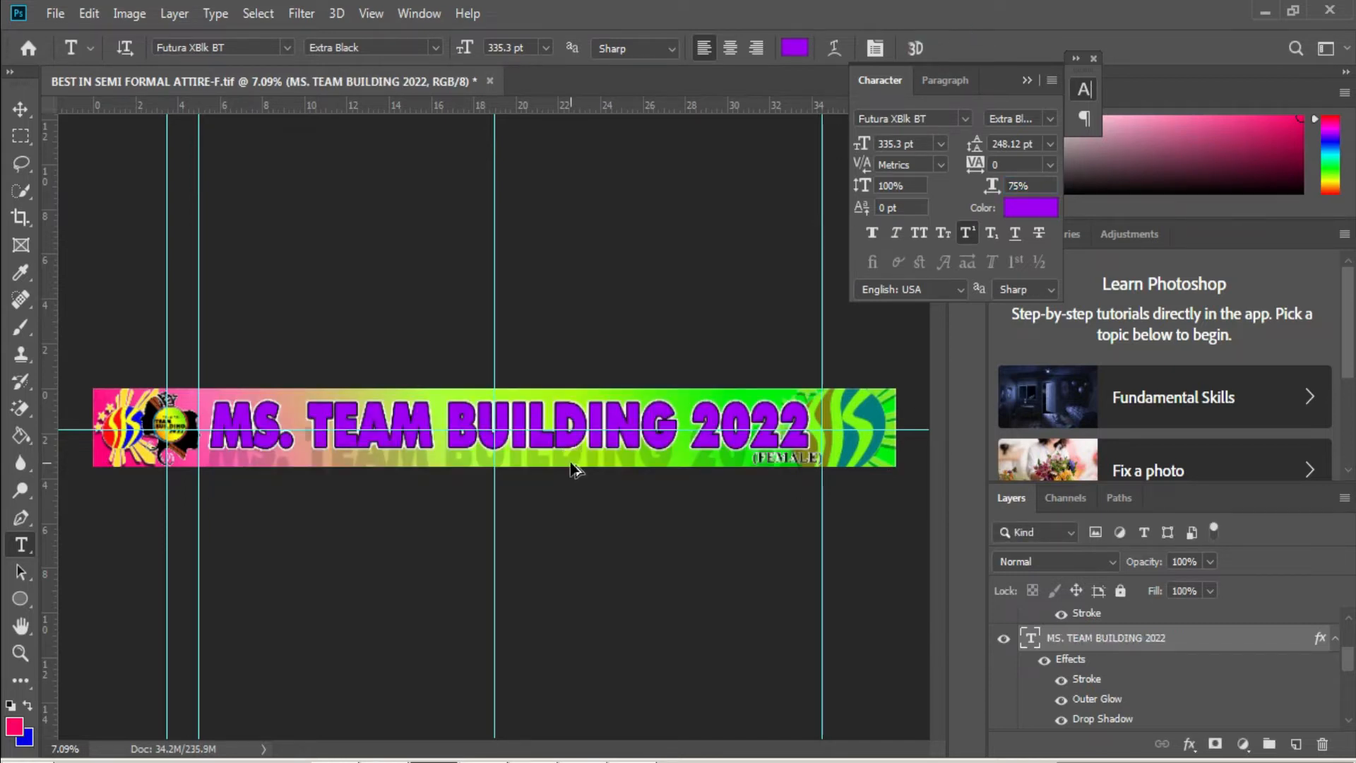
Step: Recolor the MS. TEAM BUILDING 2022 title lime green, 9cfe01, and commit the edit
left_click(617, 453)
key("ctrl+a")
left_click(1025, 207)
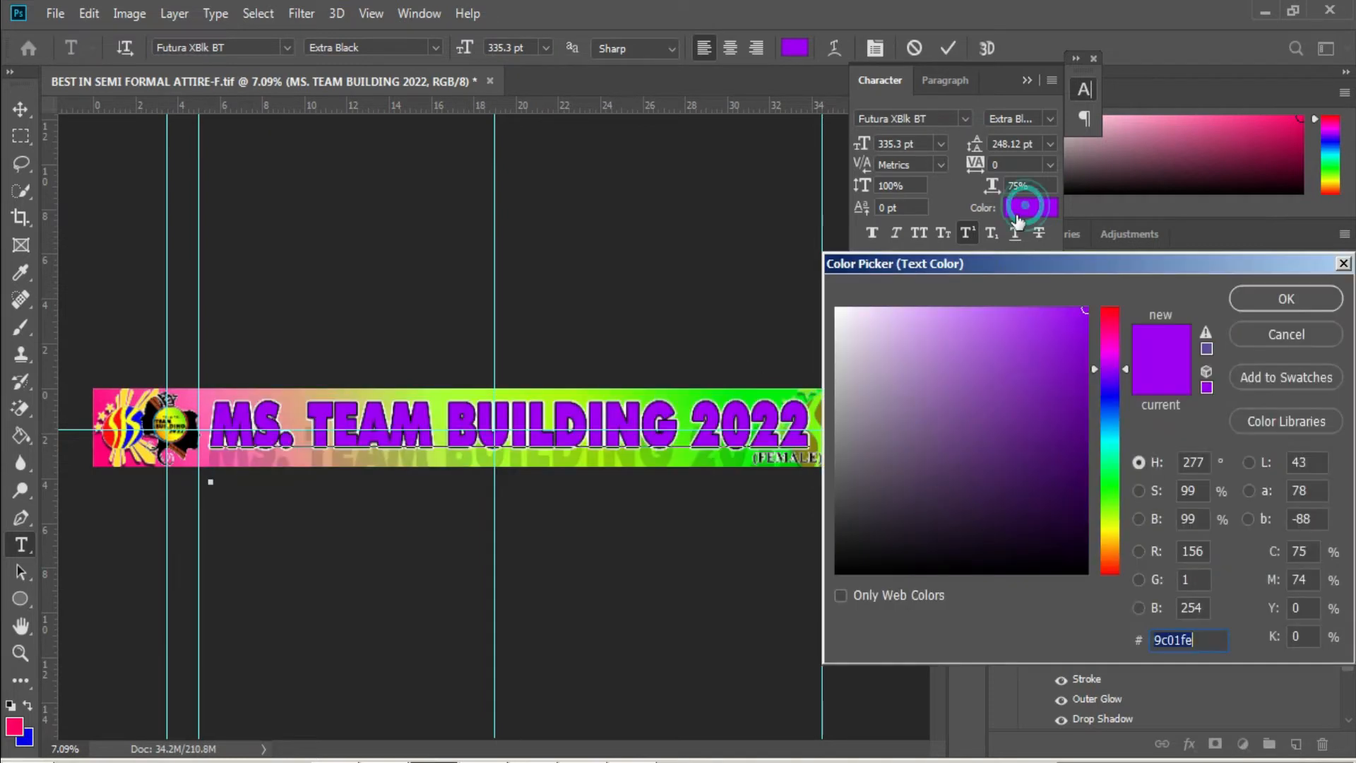
left_click(1110, 513)
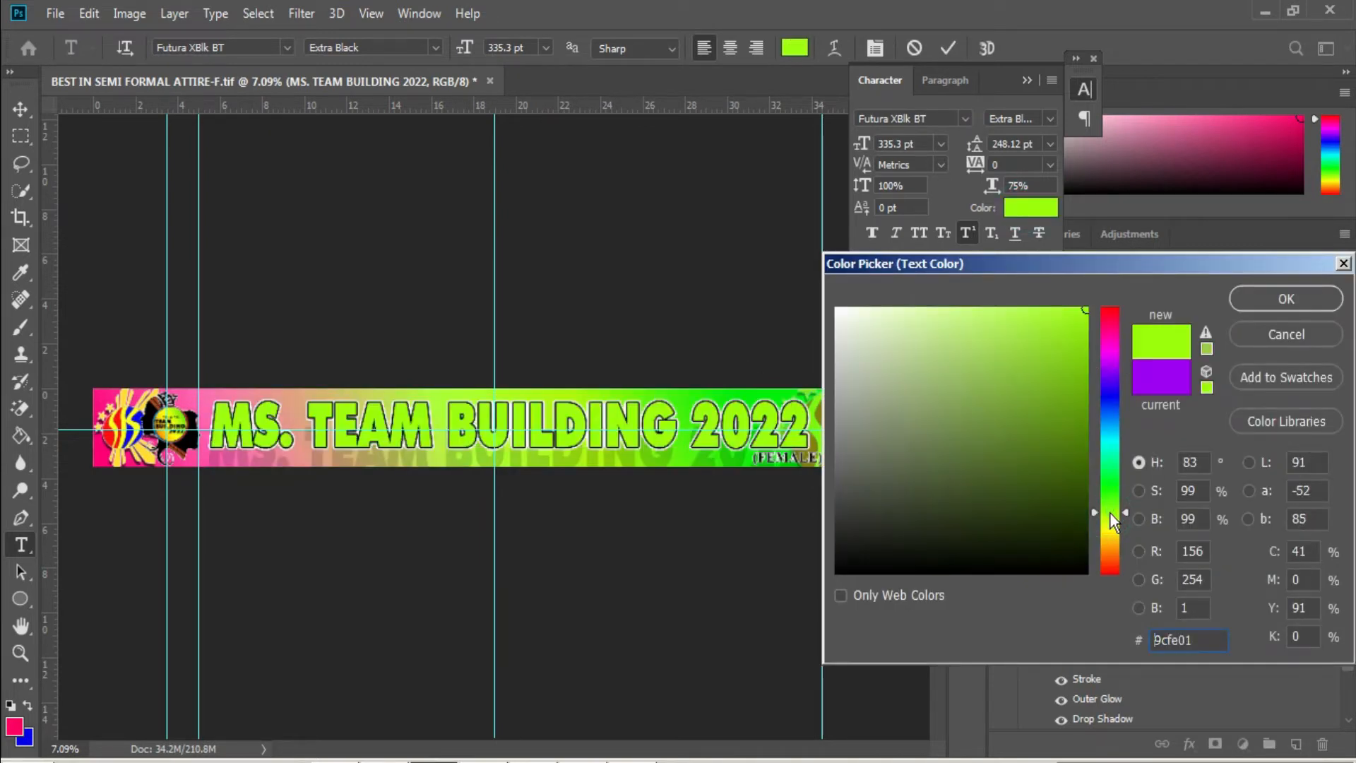
left_click(1292, 300)
left_click(948, 48)
Step: Hide the (FEMALE) text layer and save the sash as a TIFF named MS TEAM BUILDING 2022
left_click(1021, 621)
left_click(1004, 623)
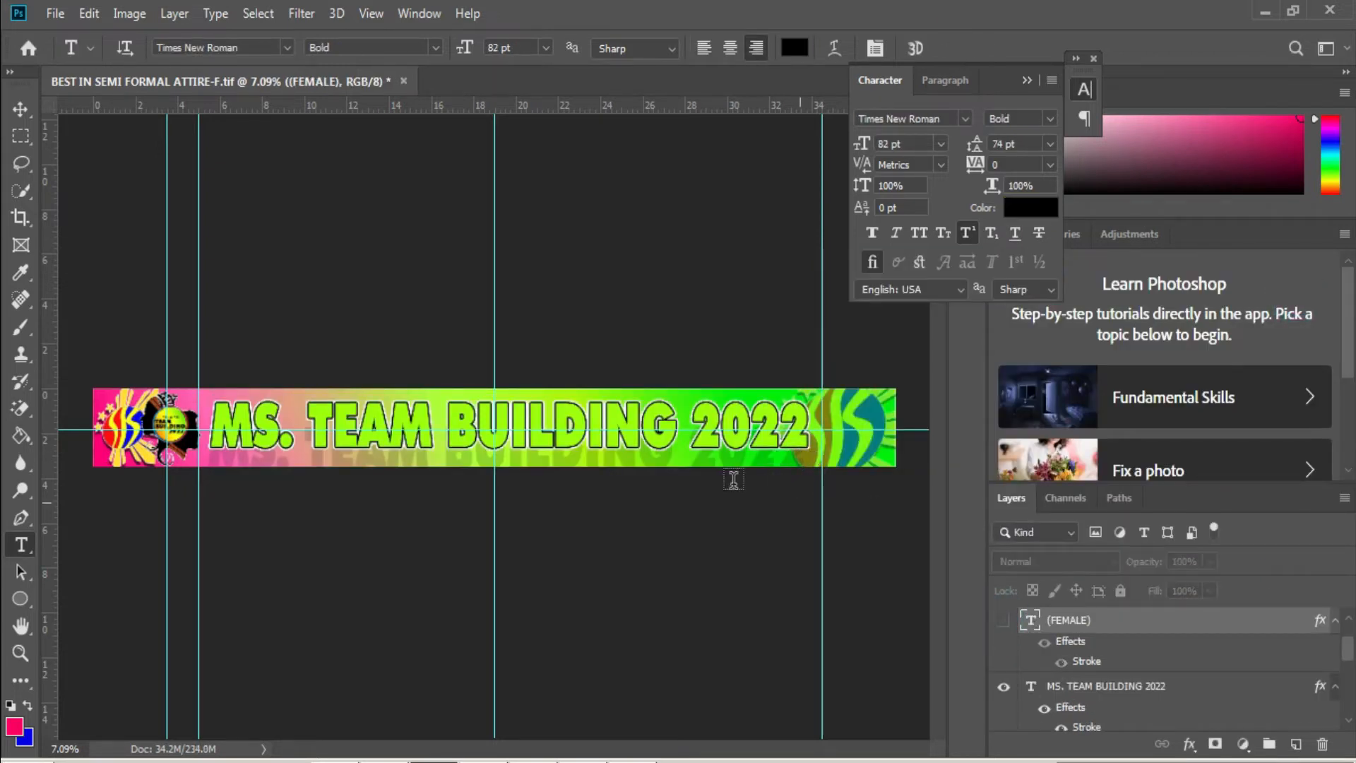
key("ctrl+shift+s")
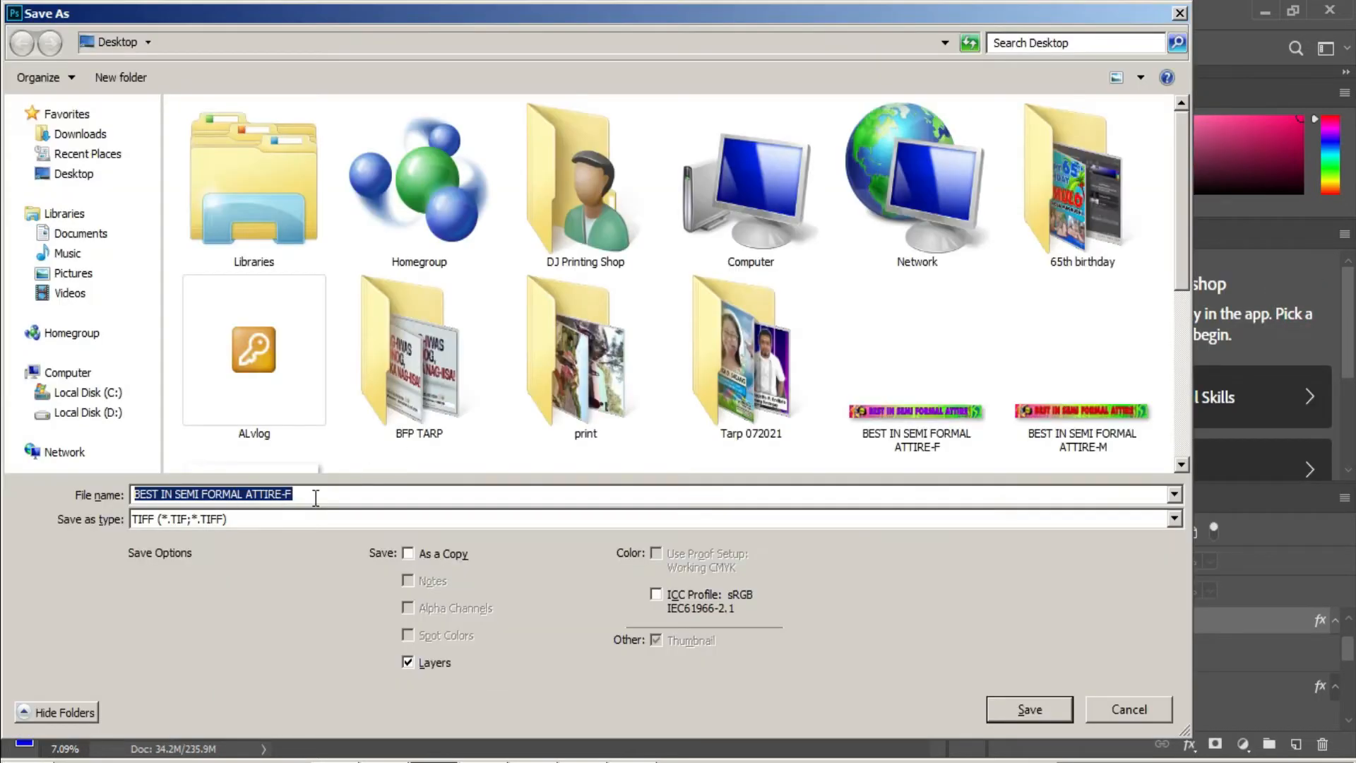
type("MS TEAM BUI")
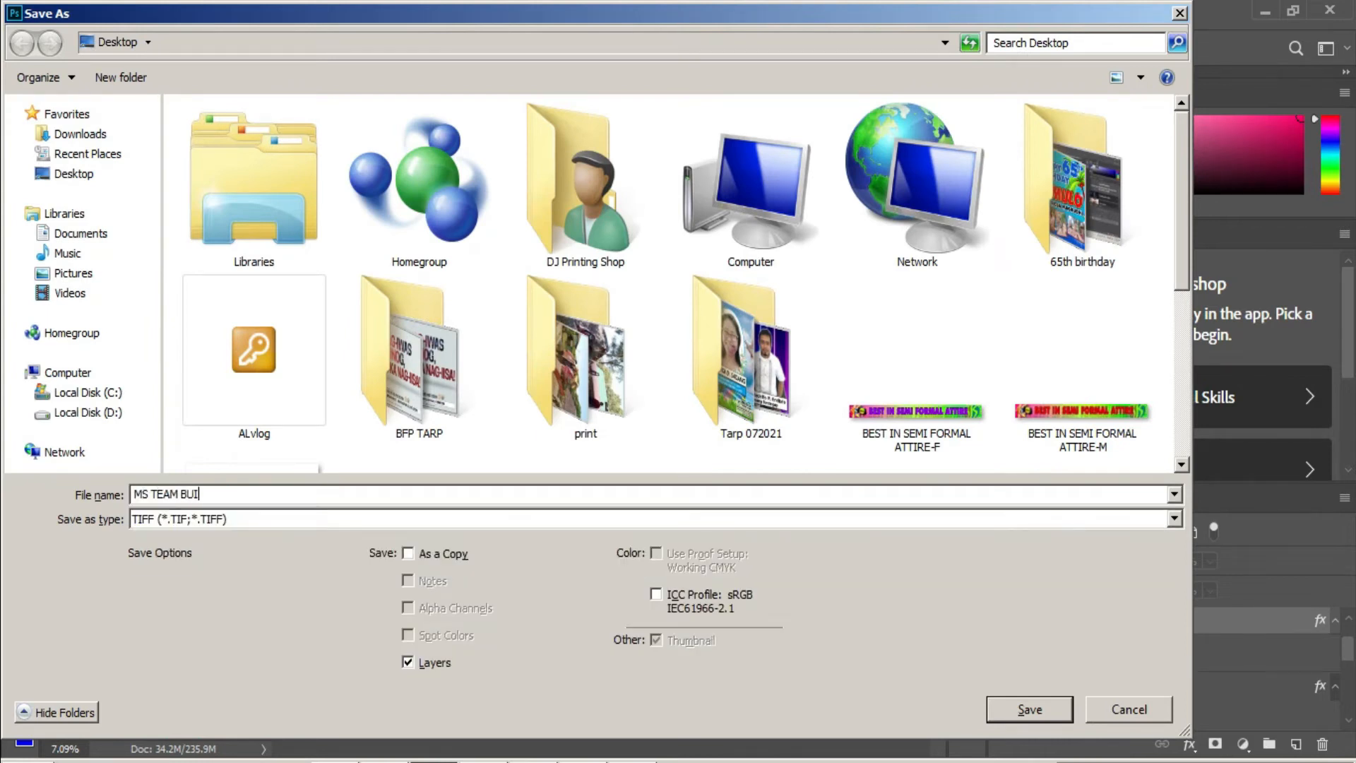
key("Return")
key("Return")
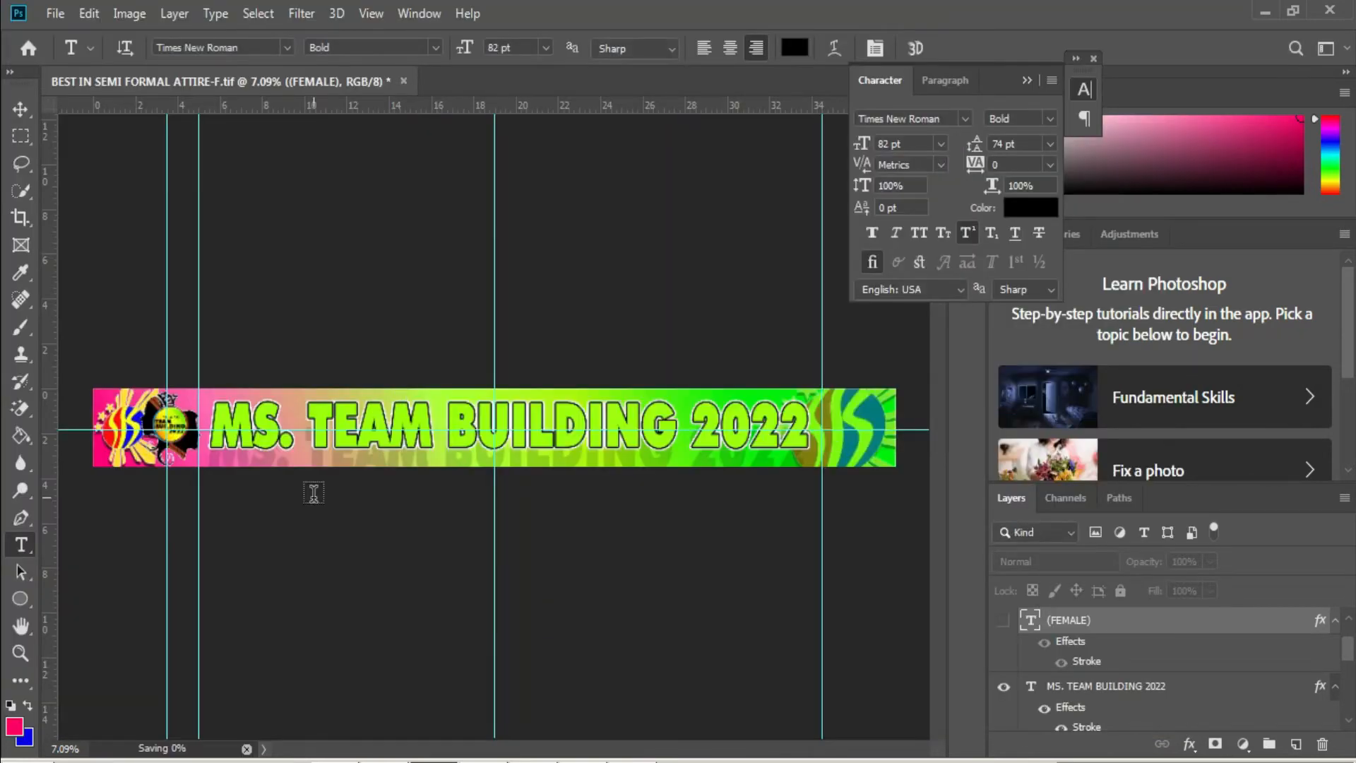
Step: Change MS. to MR. in the title so it reads MR. TEAM BUILDING 2022
left_click(277, 421)
key("BackSpace")
type("R")
Step: Recolor the whole MR. TEAM BUILDING 2022 title golden orange, f5ae05, and commit the edit
key("ctrl+a")
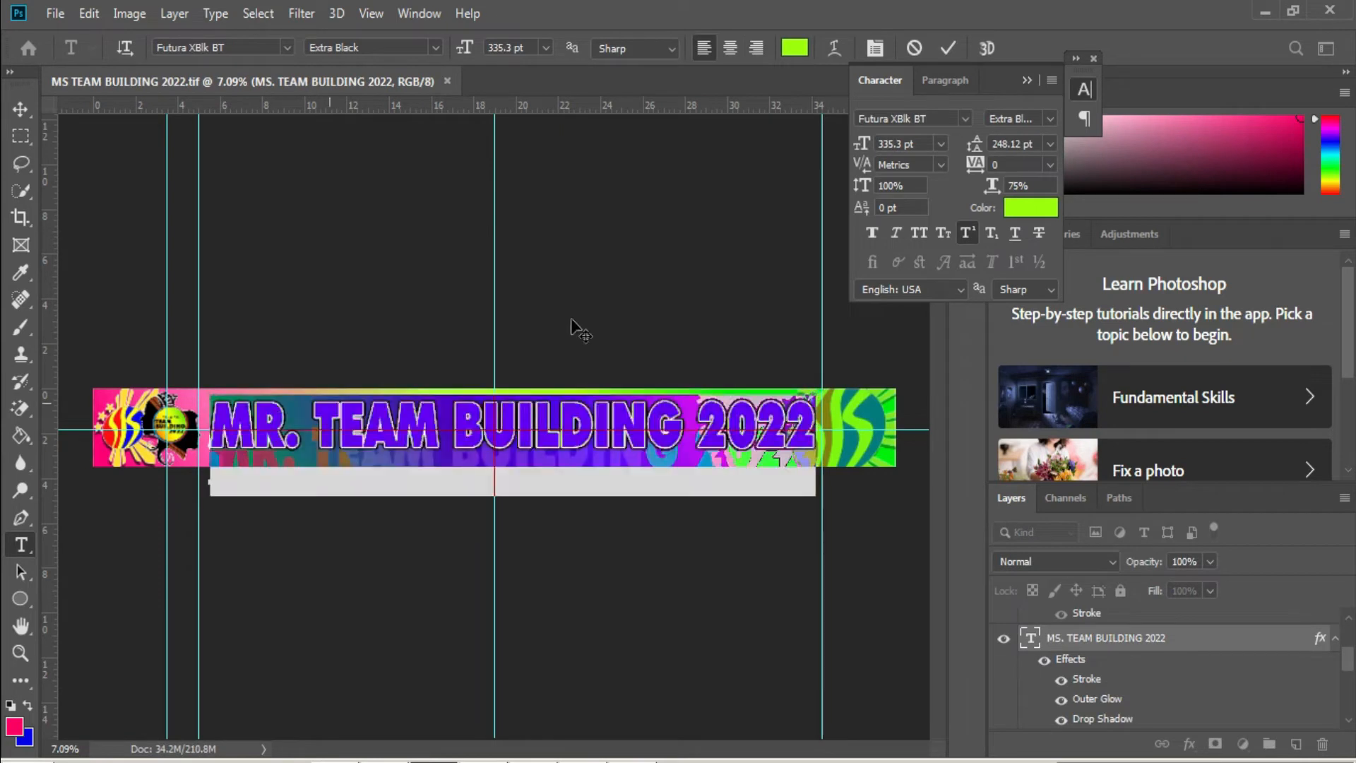
left_click(1030, 207)
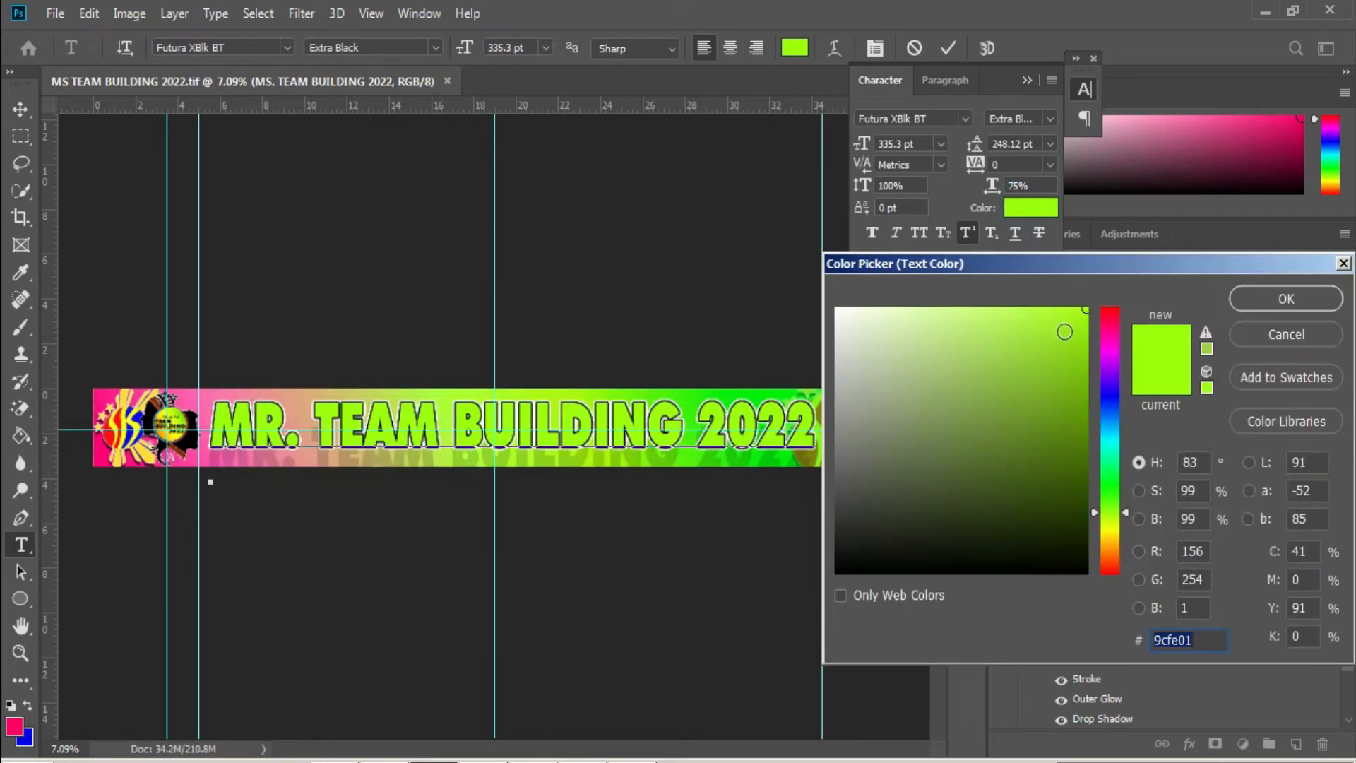
left_click(1112, 413)
left_click(1112, 401)
left_click(1083, 318)
left_click(1114, 470)
left_click(1114, 478)
left_click(1113, 469)
mouse_move(1114, 503)
left_mouse_down()
mouse_move(1111, 568)
mouse_move(1111, 534)
left_mouse_up()
left_click(1117, 538)
left_click(1318, 302)
left_click(948, 48)
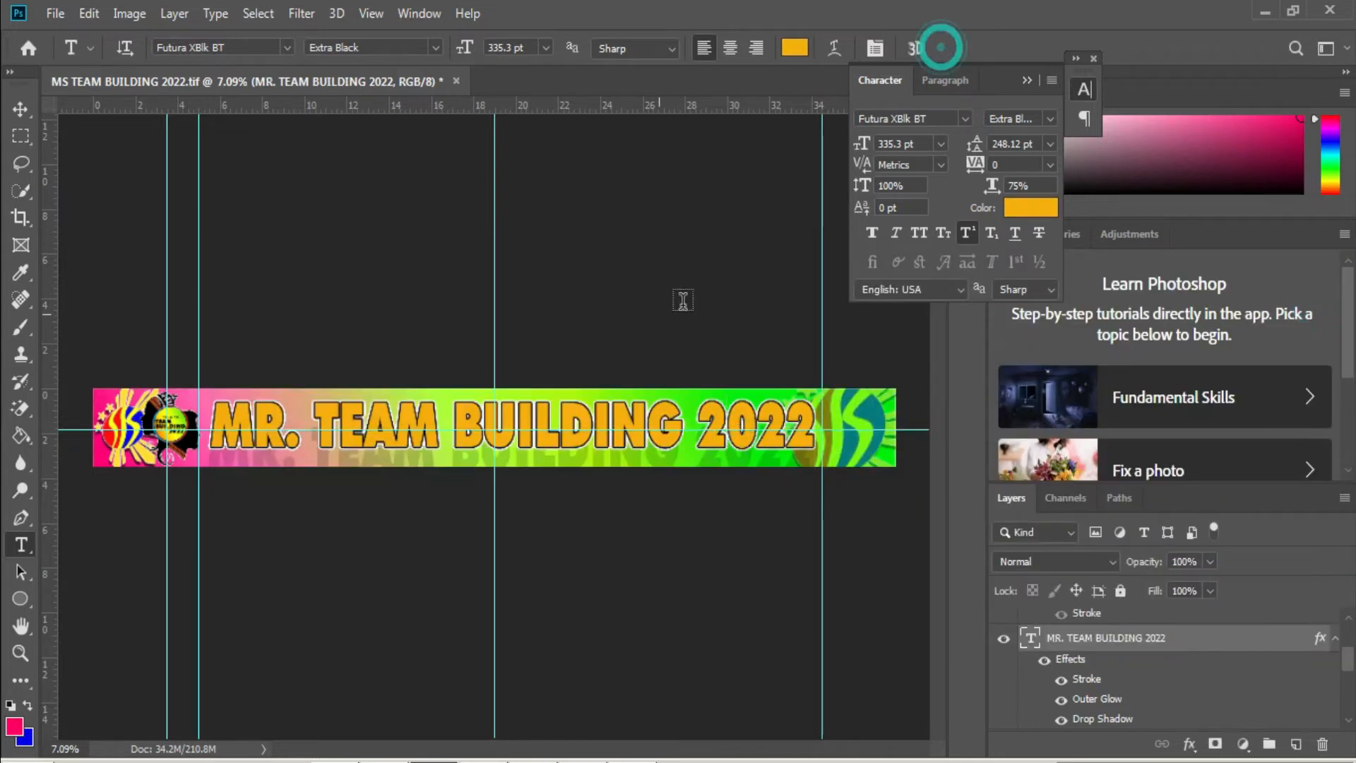
Step: Save the orange-titled sash as a TIFF named MR TEAM BUILDING 2022
key("ctrl+shift+s")
left_click(149, 493)
key("BackSpace")
type("R")
key("Return")
key("Return")
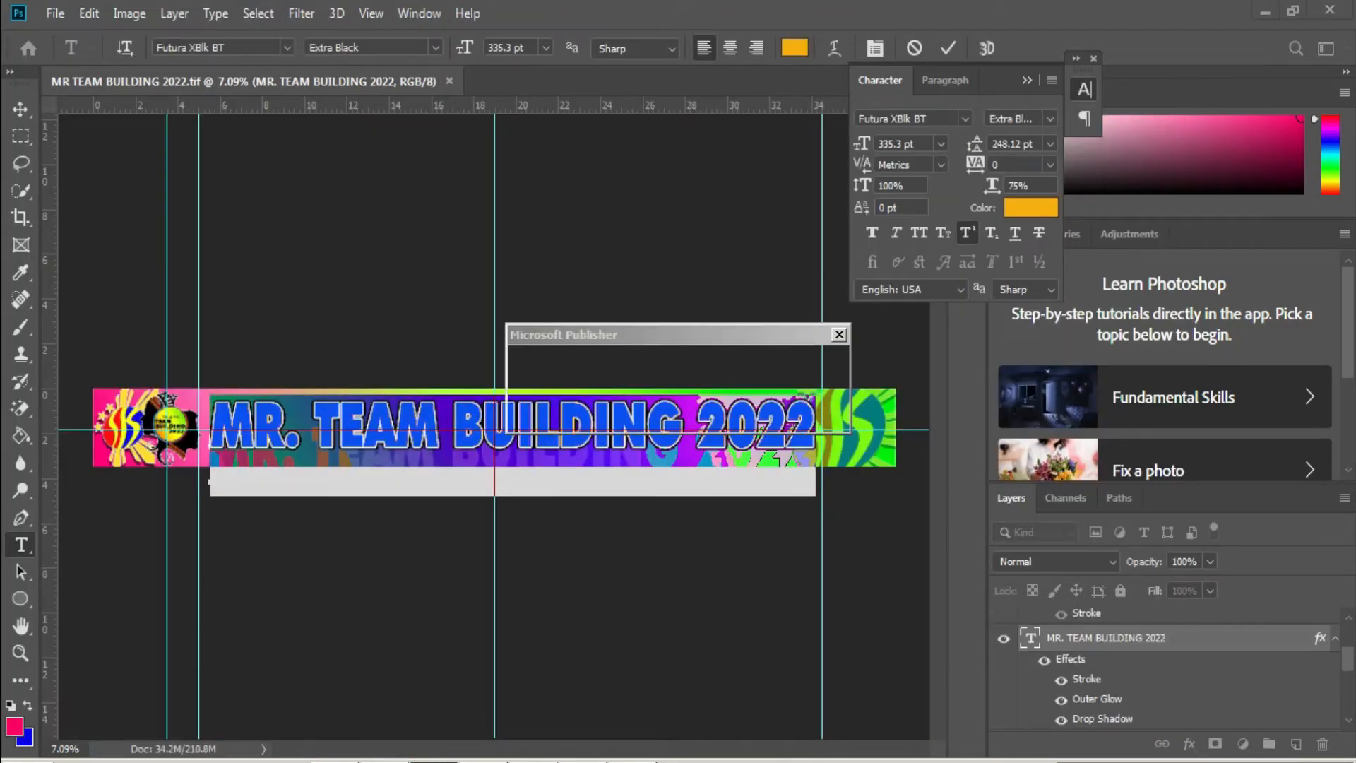
Step: Switch to the Word award list and delete the Ms. and Mr. Team Building 2022 entries
left_click(336, 761)
left_click_drag(481, 286, 235, 240)
key("Delete")
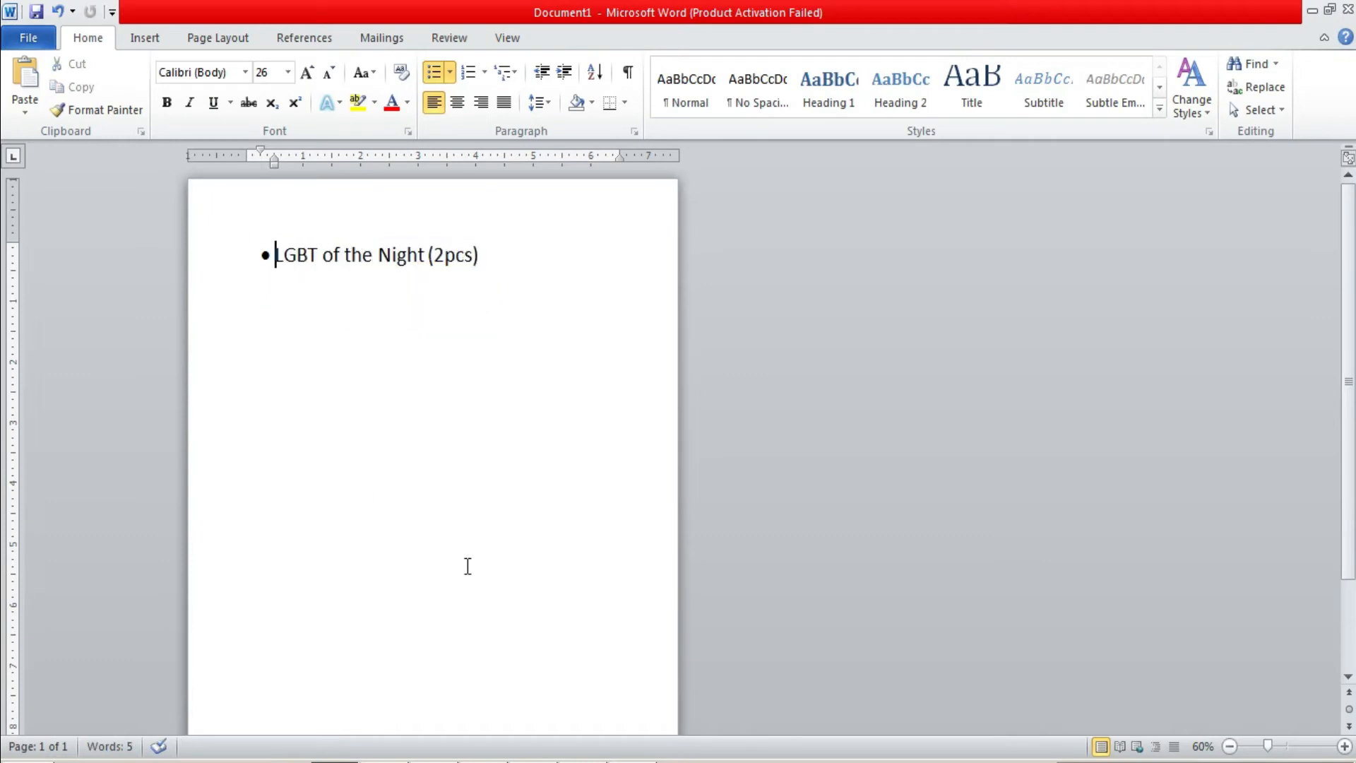
Step: Back in Photoshop, replace the title with LGBT OF THE NIGHT and widen it to 98% horizontal scale
left_click(434, 761)
left_click(353, 446)
key("ctrl+a")
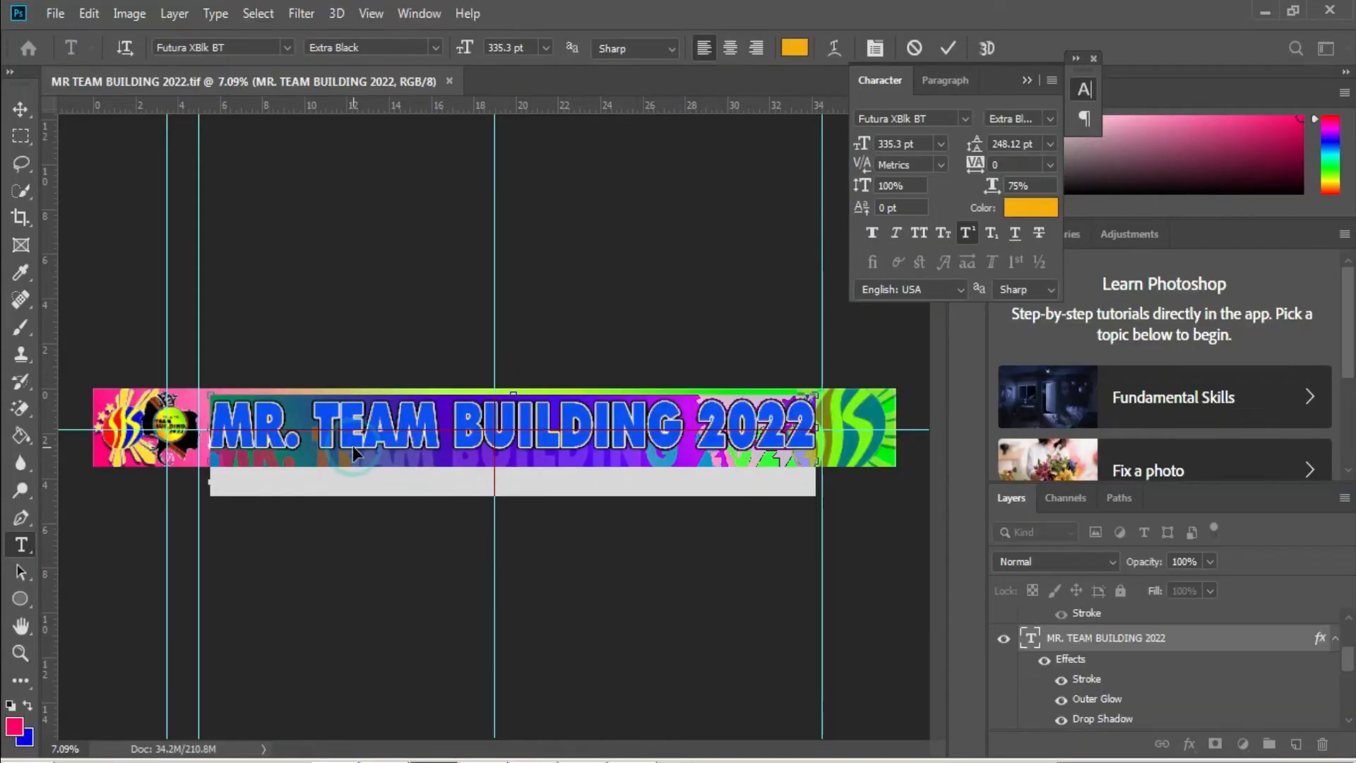
type("LGBT OF THE NIGHT")
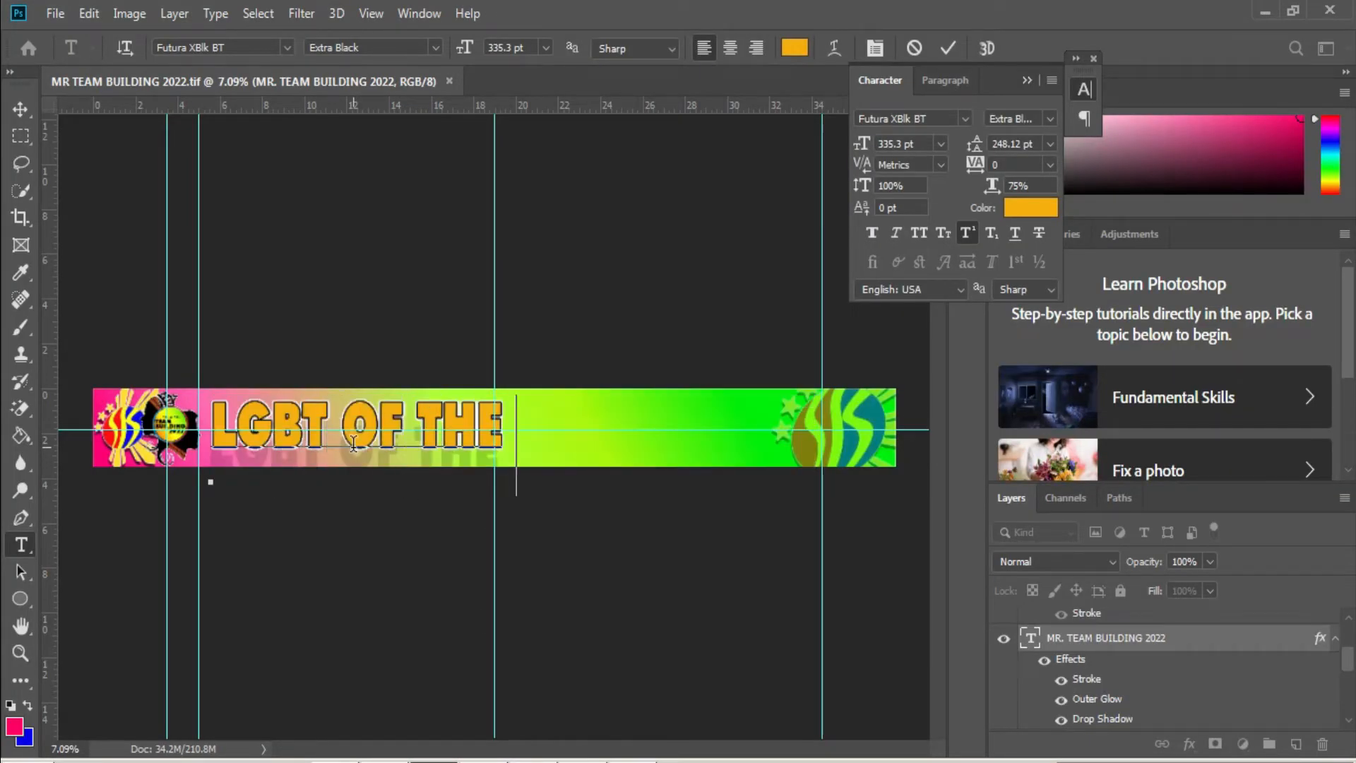
key("ctrl+a")
left_click(1042, 192)
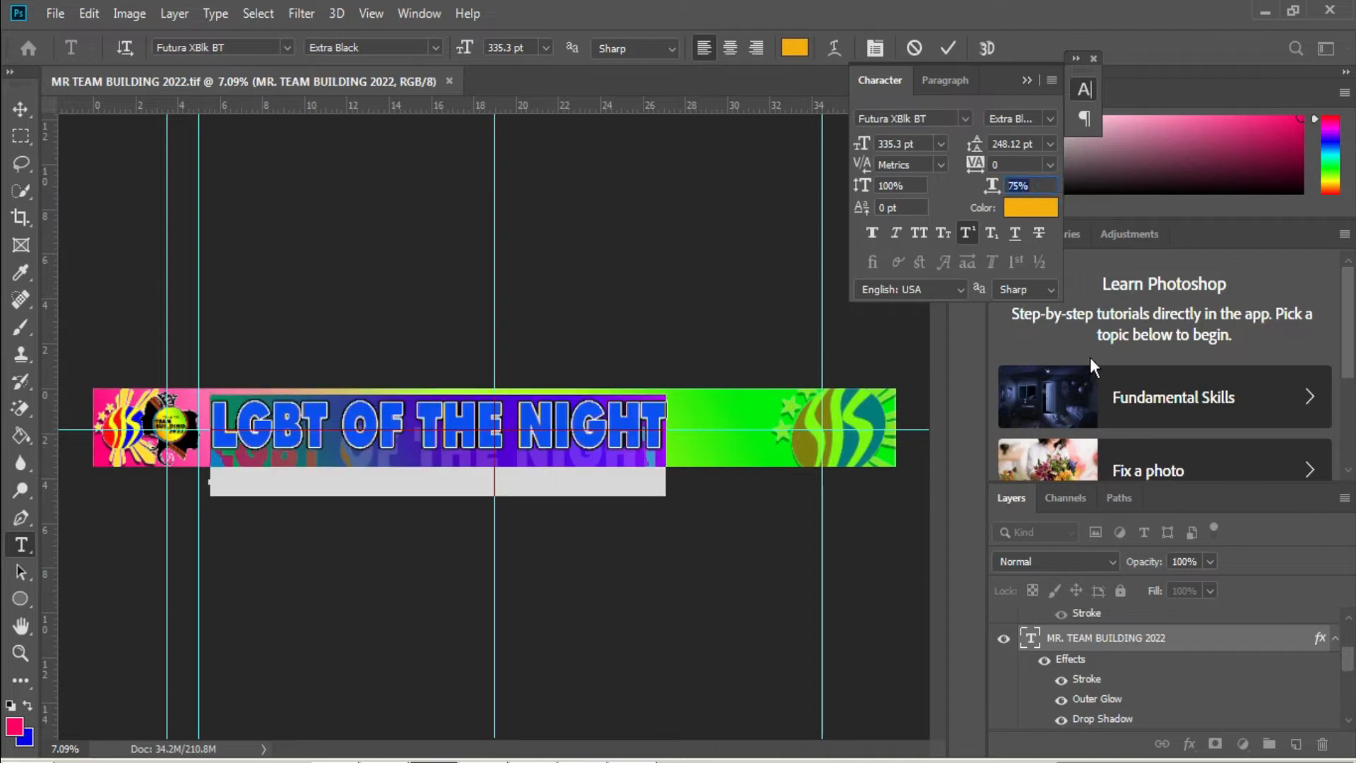
key("Up")
key("Up")
key("Up")
key("Up")
key("Up")
key("Up")
key("Up")
key("Up")
key("Up")
key("Up")
key("Up")
key("Up")
key("Up")
key("Up")
key("Up")
key("Up")
key("Up")
key("Up")
key("Up")
key("Up")
key("Up")
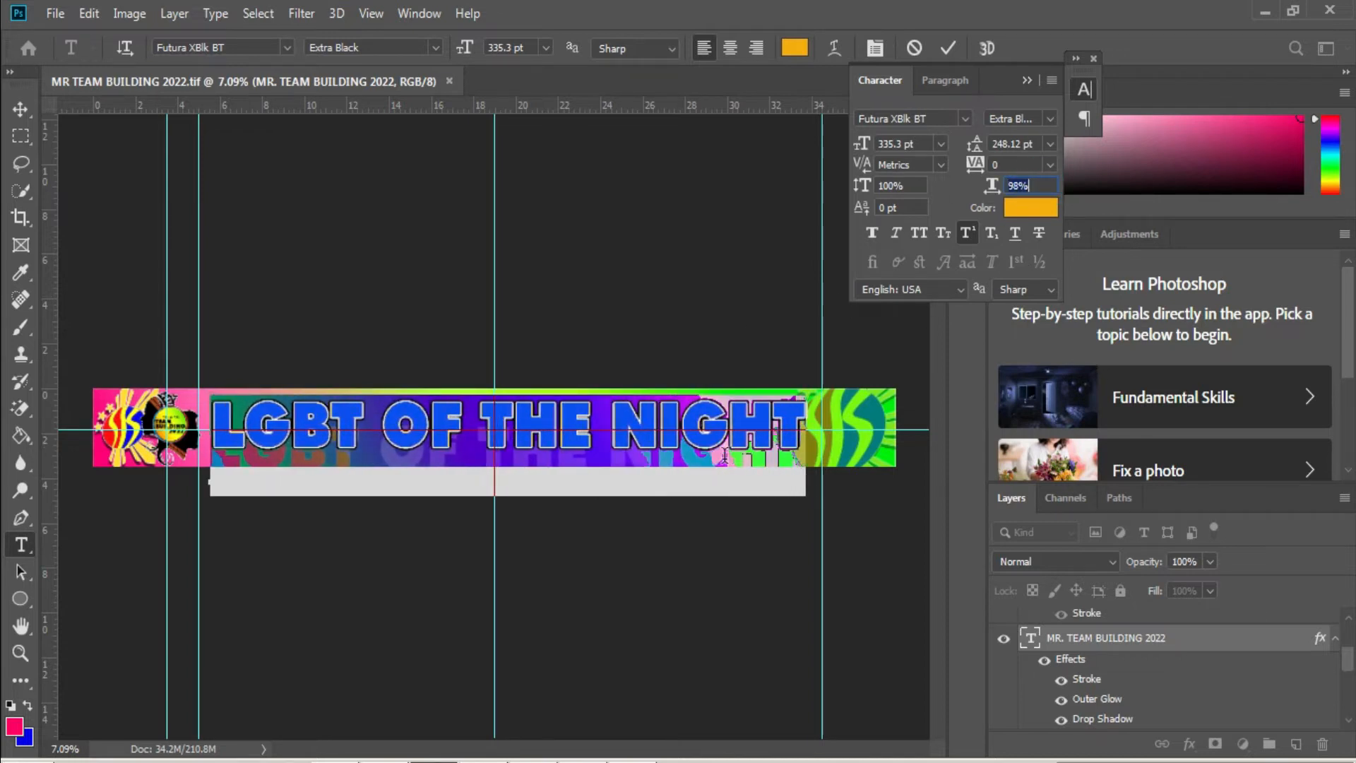
Step: Recolor the LGBT OF THE NIGHT title pinkish red, f50554
left_click(1028, 207)
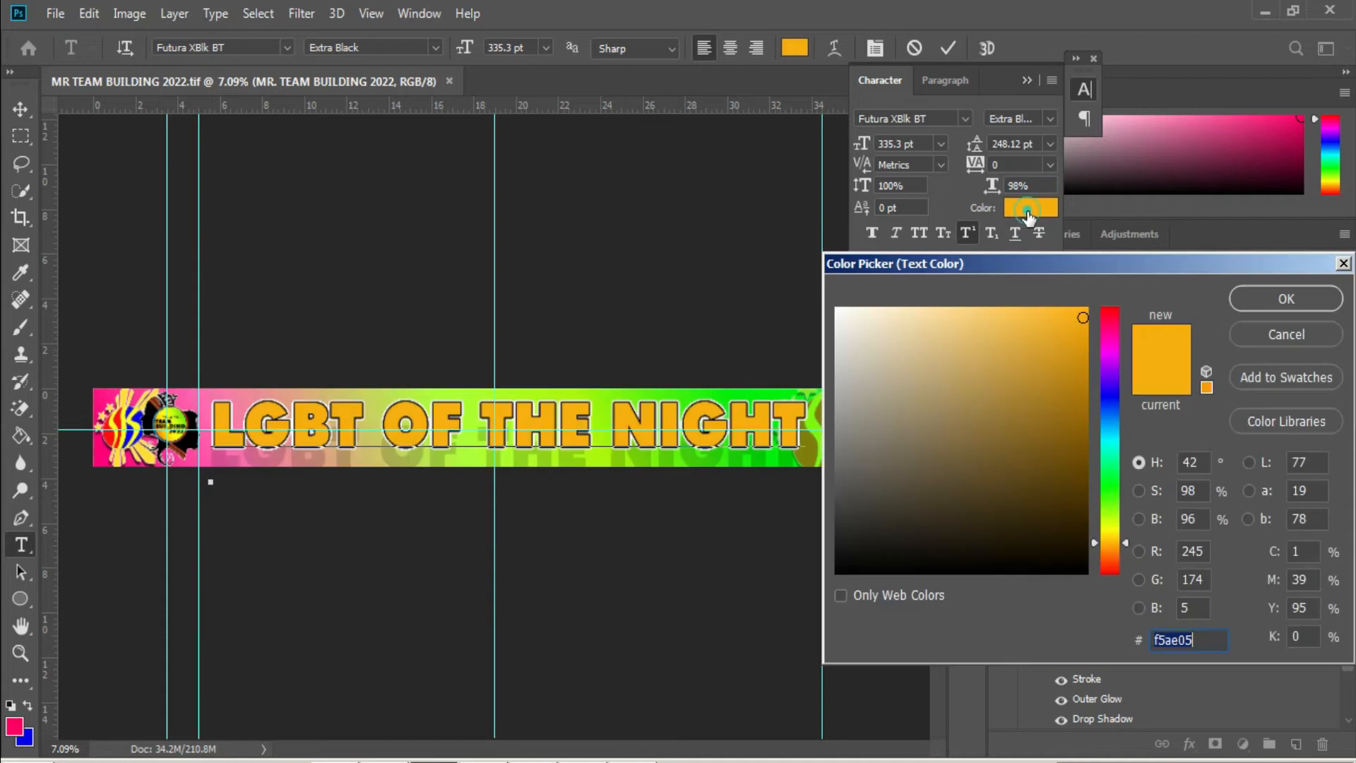
left_click(1112, 469)
mouse_move(1099, 499)
left_mouse_down()
mouse_move(1103, 391)
mouse_move(1111, 562)
mouse_move(1109, 321)
left_mouse_up()
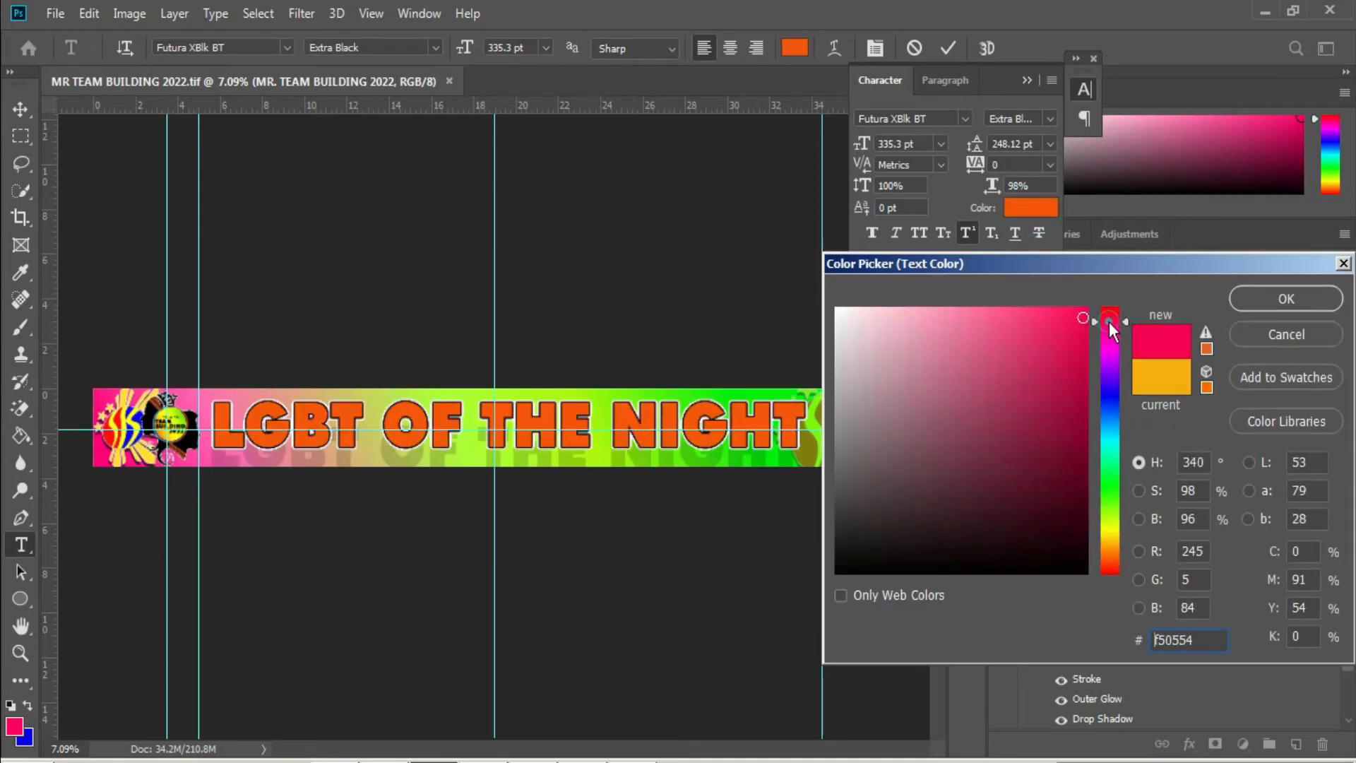
left_click(1284, 300)
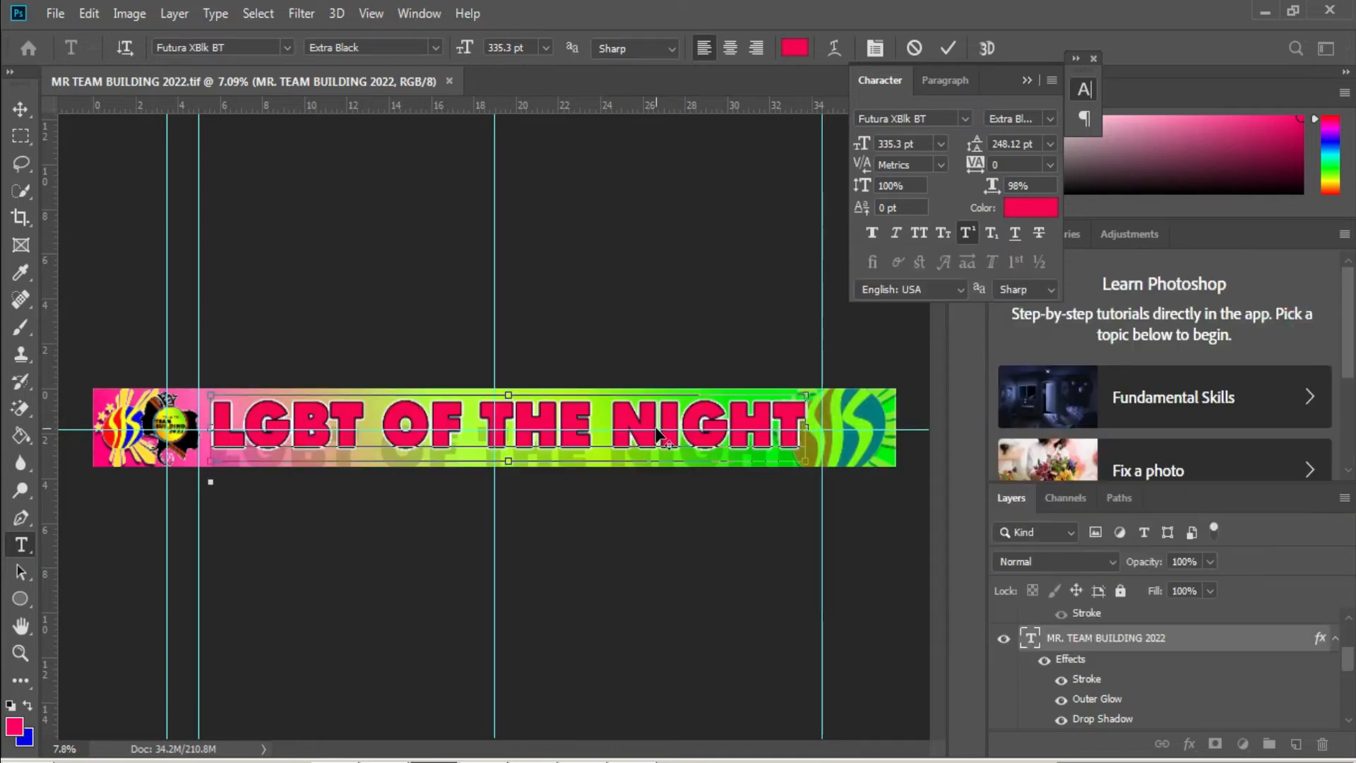
Step: Set the LGBT OF THE NIGHT title's horizontal scale to 99% and commit the text edit
scroll(205, 498, "up", 1)
key("ctrl+a")
left_click(1039, 182)
key("Up")
left_click(947, 48)
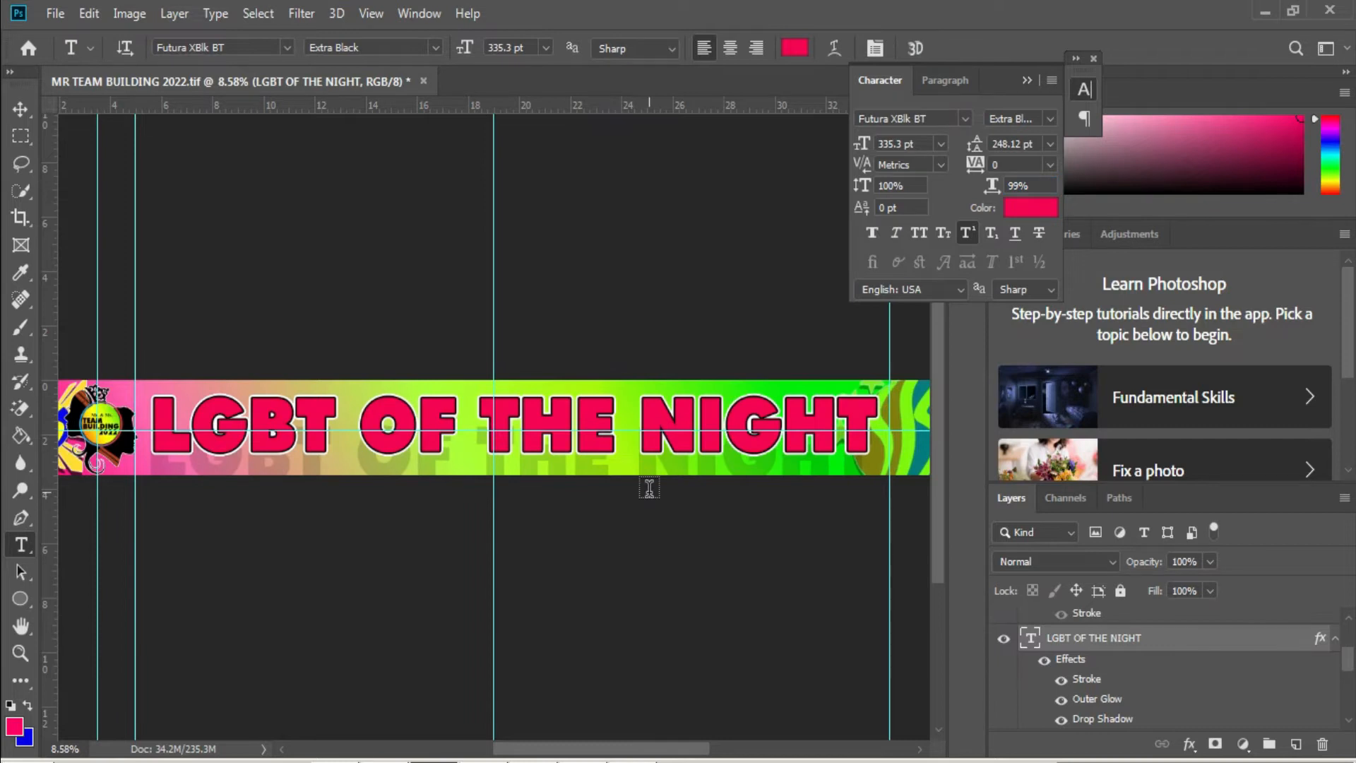
Step: Add a Gradient Overlay with the rainbow spectrum gradient to the LGBT OF THE NIGHT title layer
left_click(780, 441)
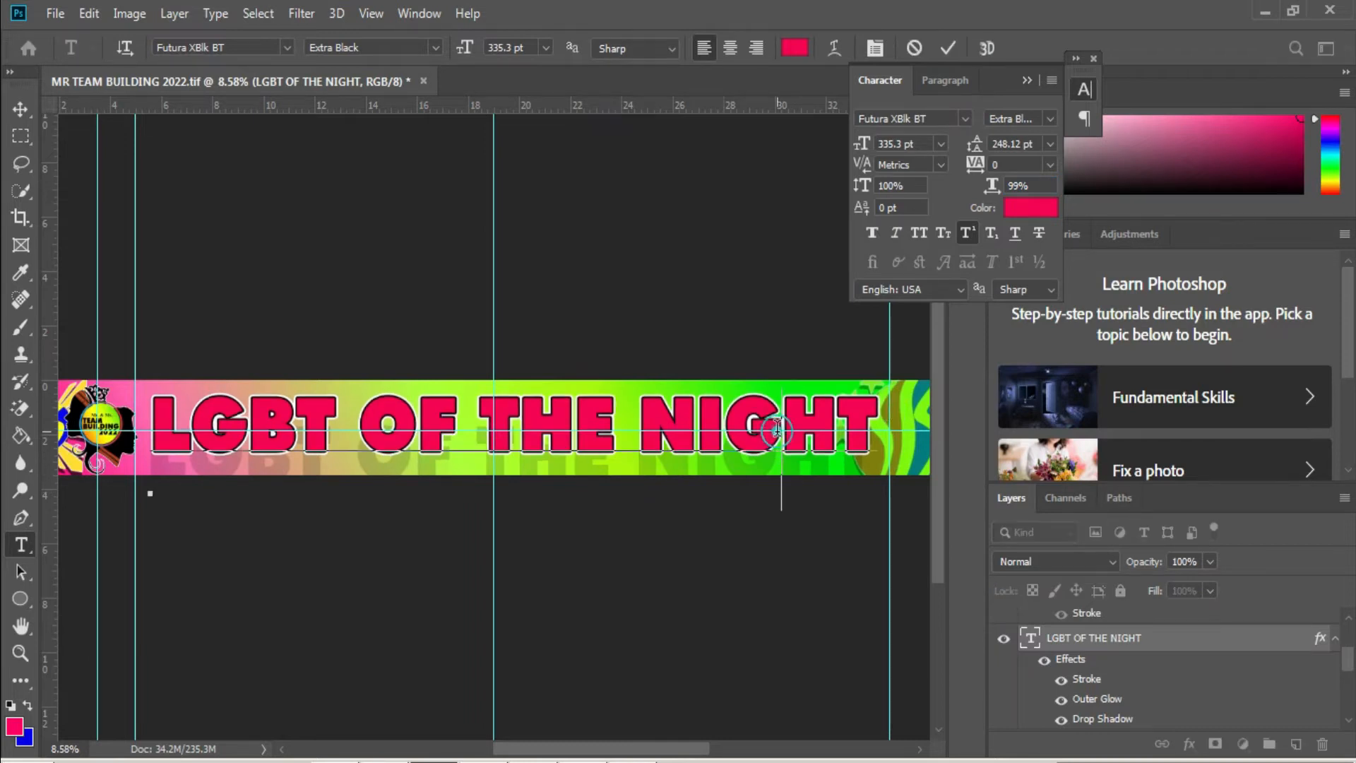
double_click(1316, 638)
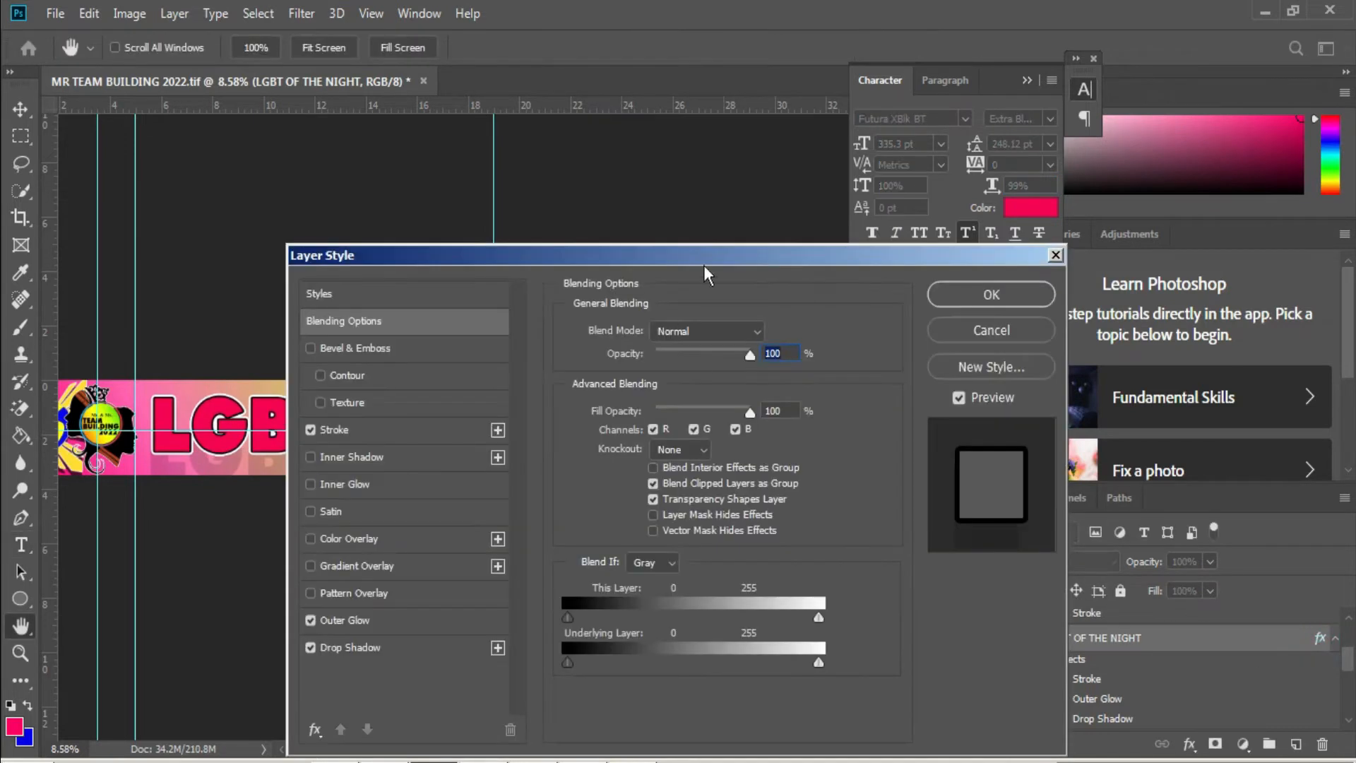
left_click(710, 562)
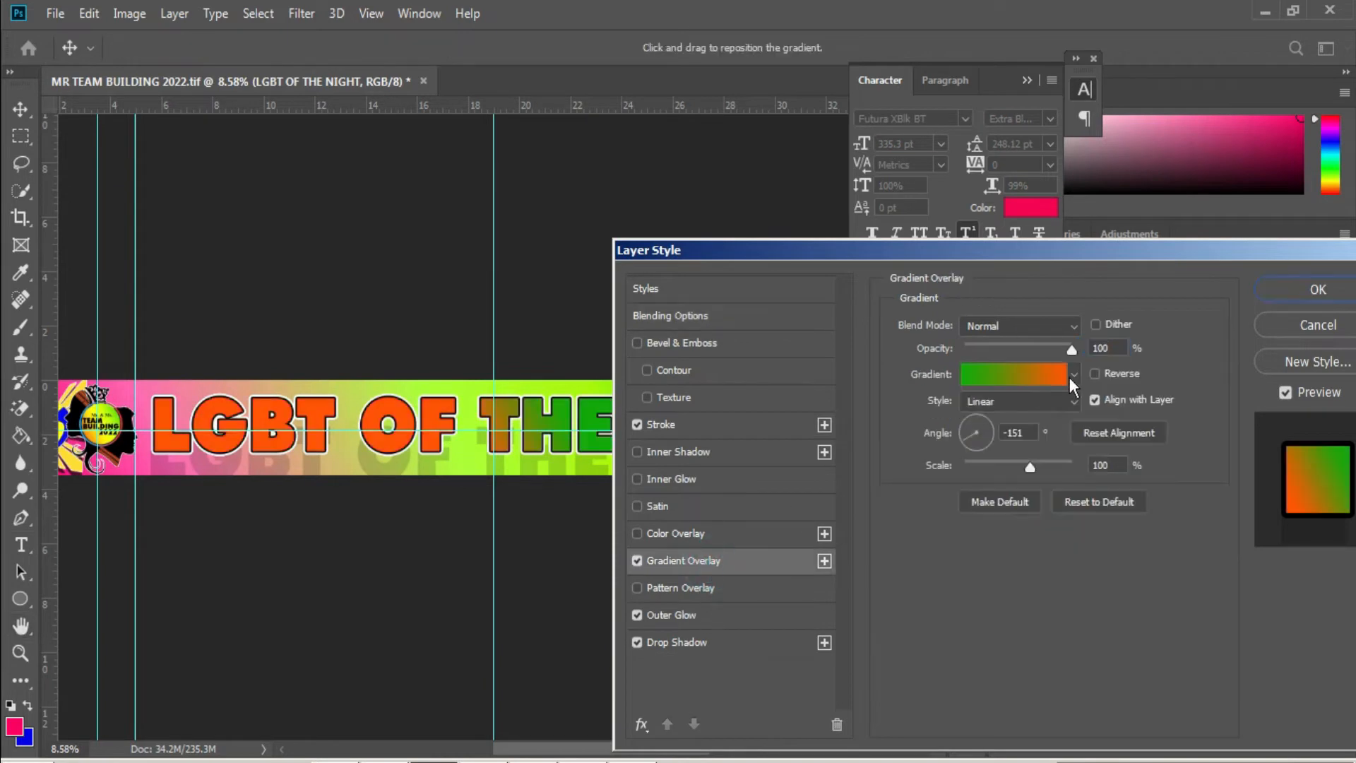
left_click(1074, 374)
left_click(919, 486)
left_click_drag(1117, 255, 738, 513)
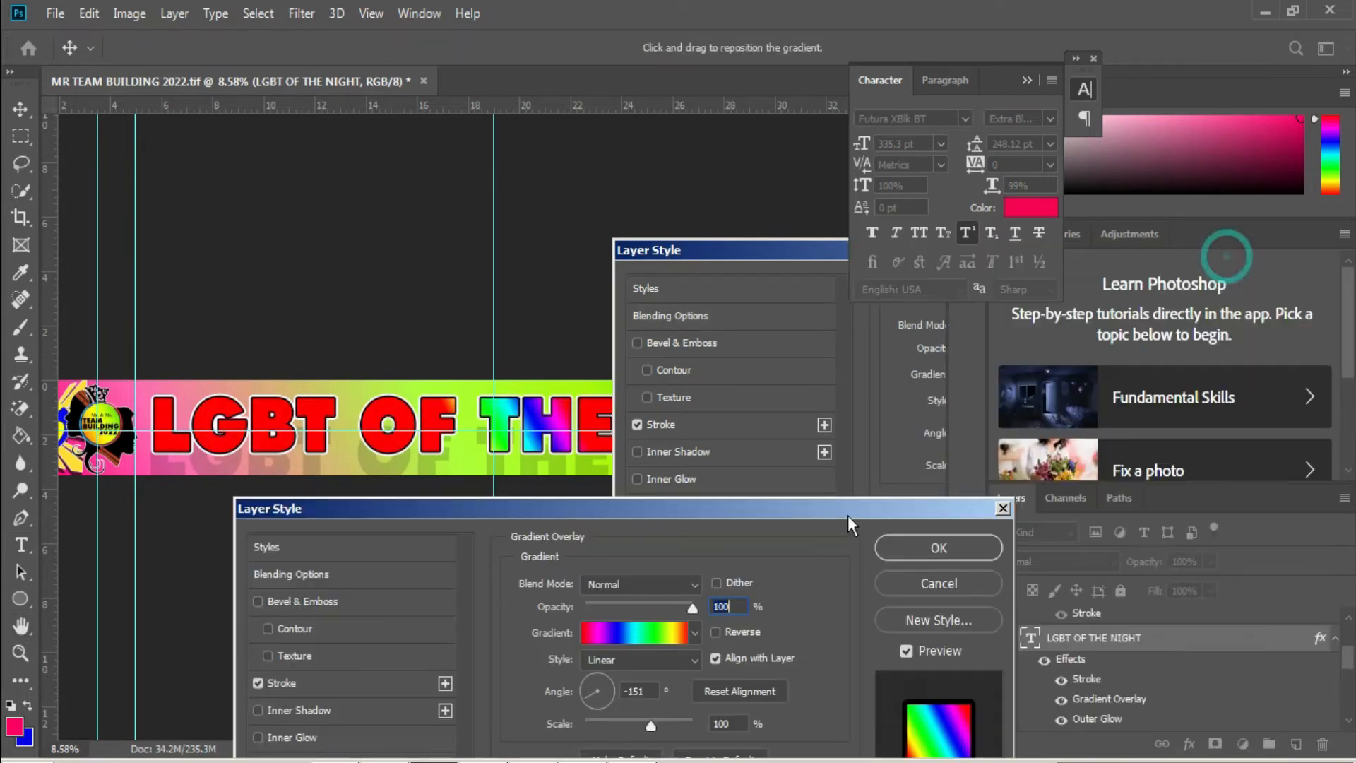
Step: Set the title's gradient overlay to a -13° angle and 150% scale at 100% opacity, and apply the layer style
left_click(592, 680)
type("-13")
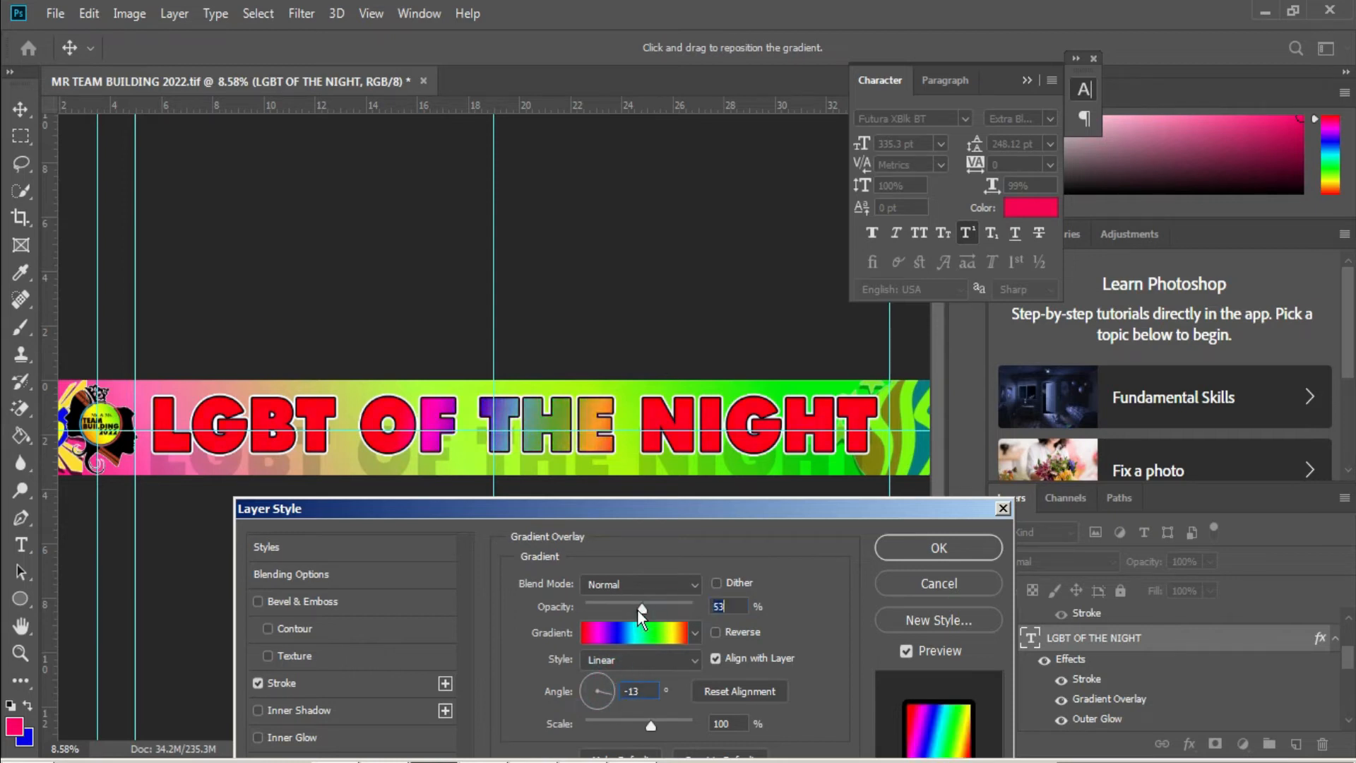
left_click_drag(650, 722, 701, 731)
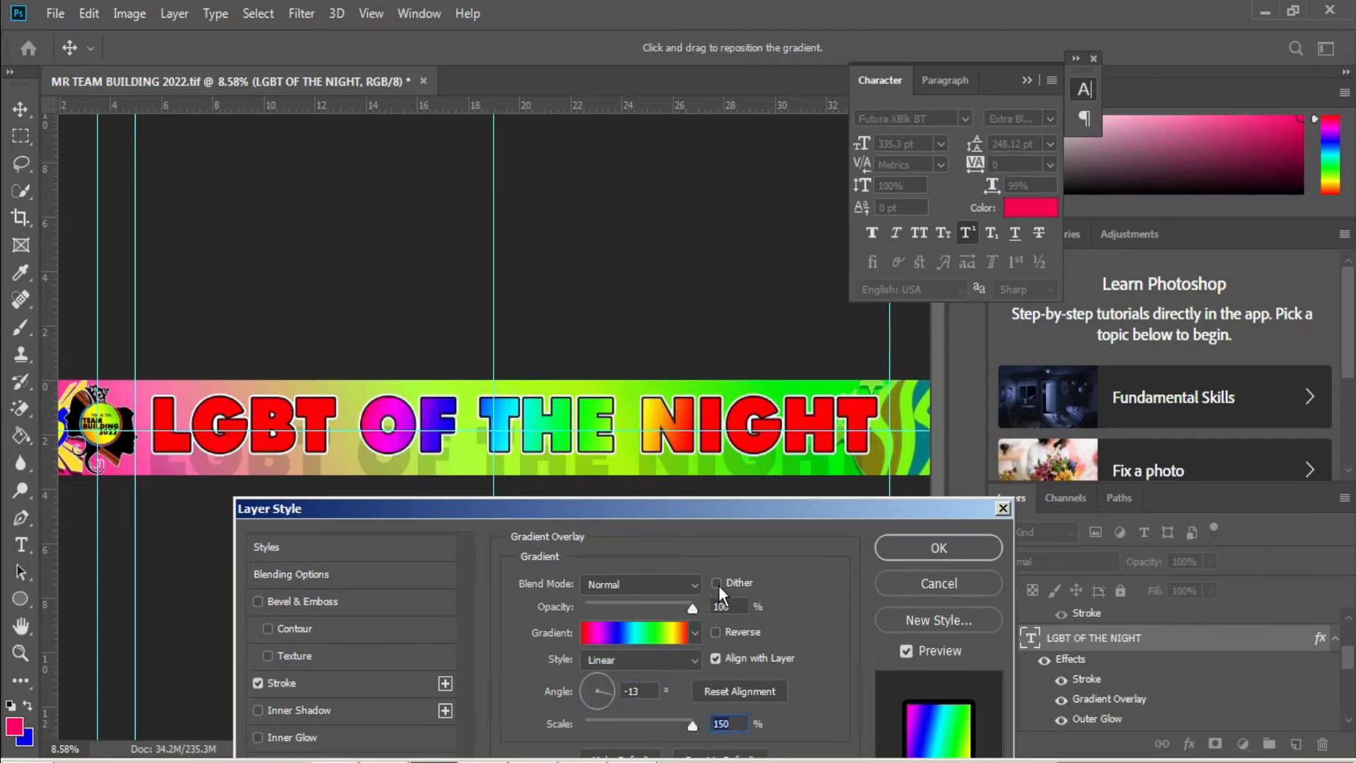
left_click(921, 544)
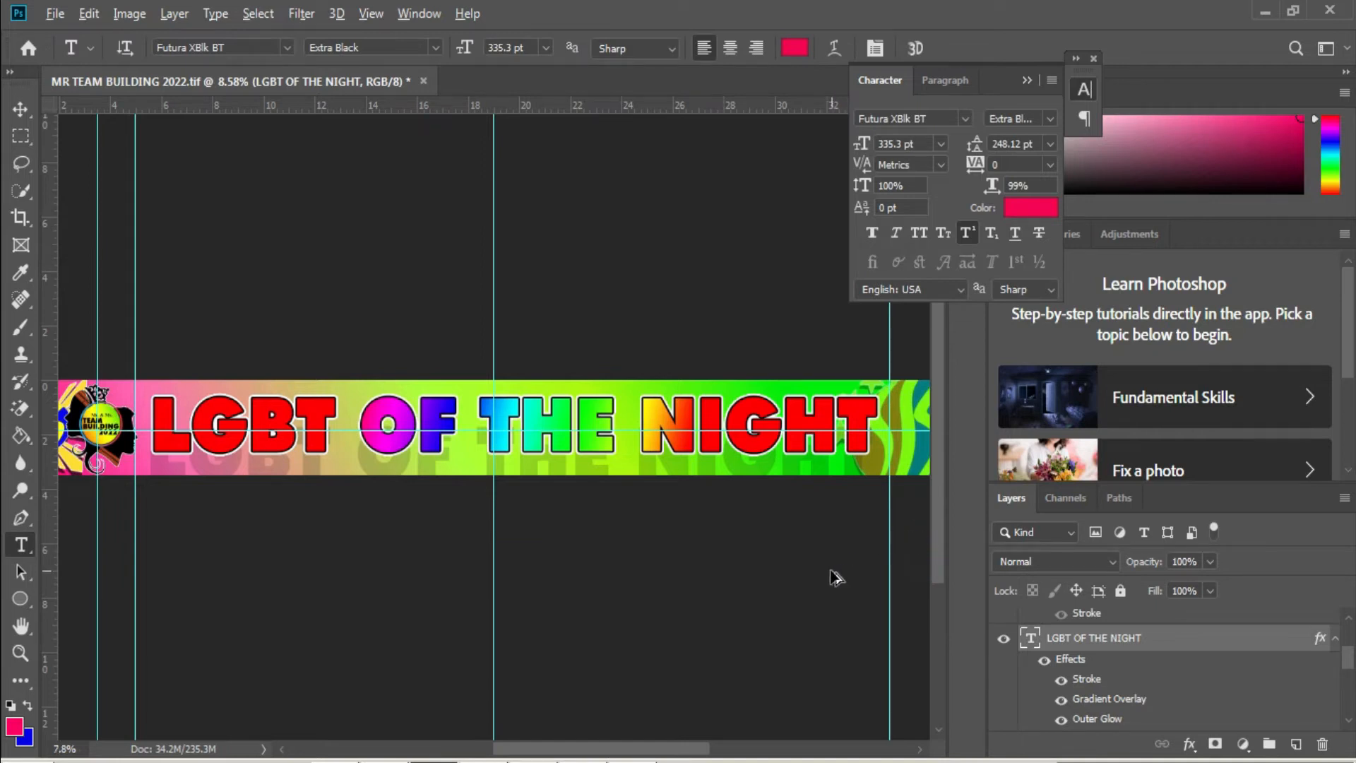
Step: Save the sash as a new TIFF file named LGBT OF THE NIGHT on the Desktop, with layers kept
scroll(833, 575, "down", 1)
scroll(833, 576, "up", 1)
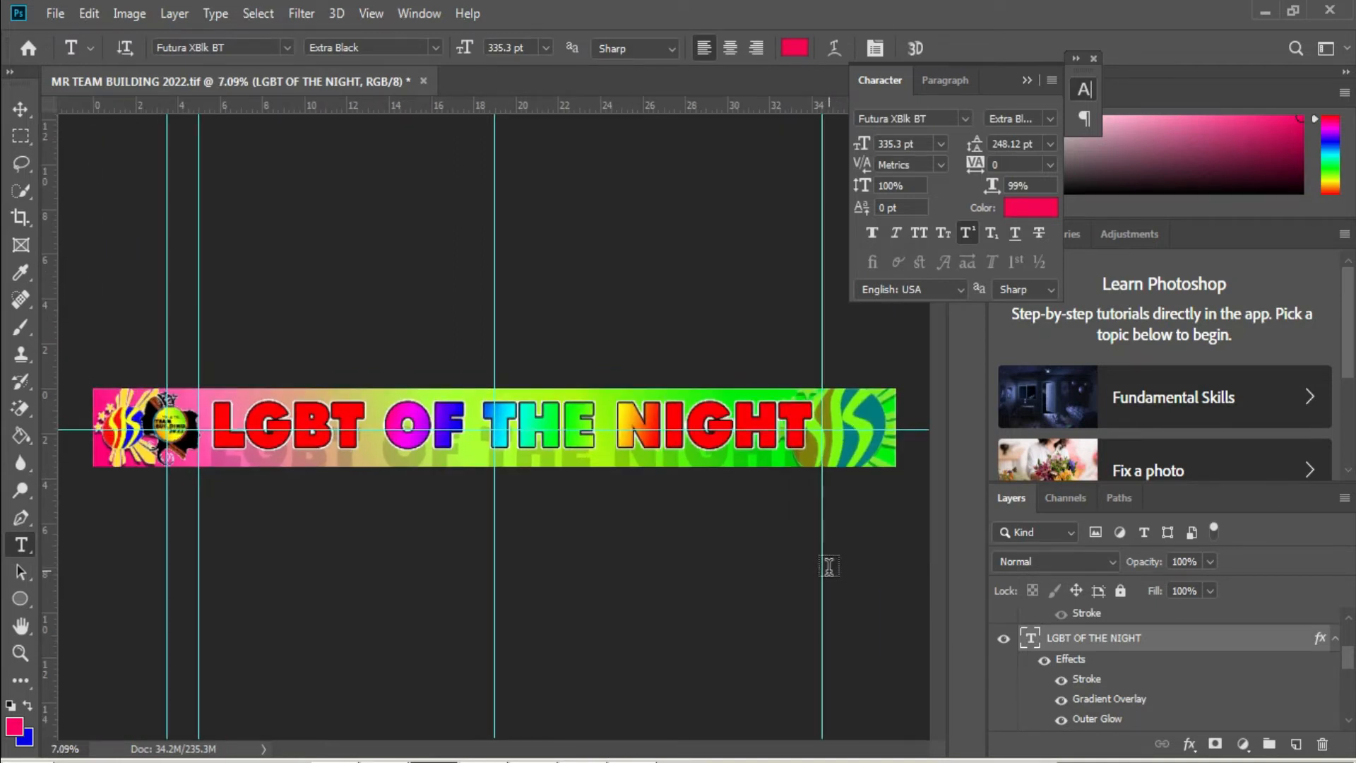
key("ctrl+shift+s")
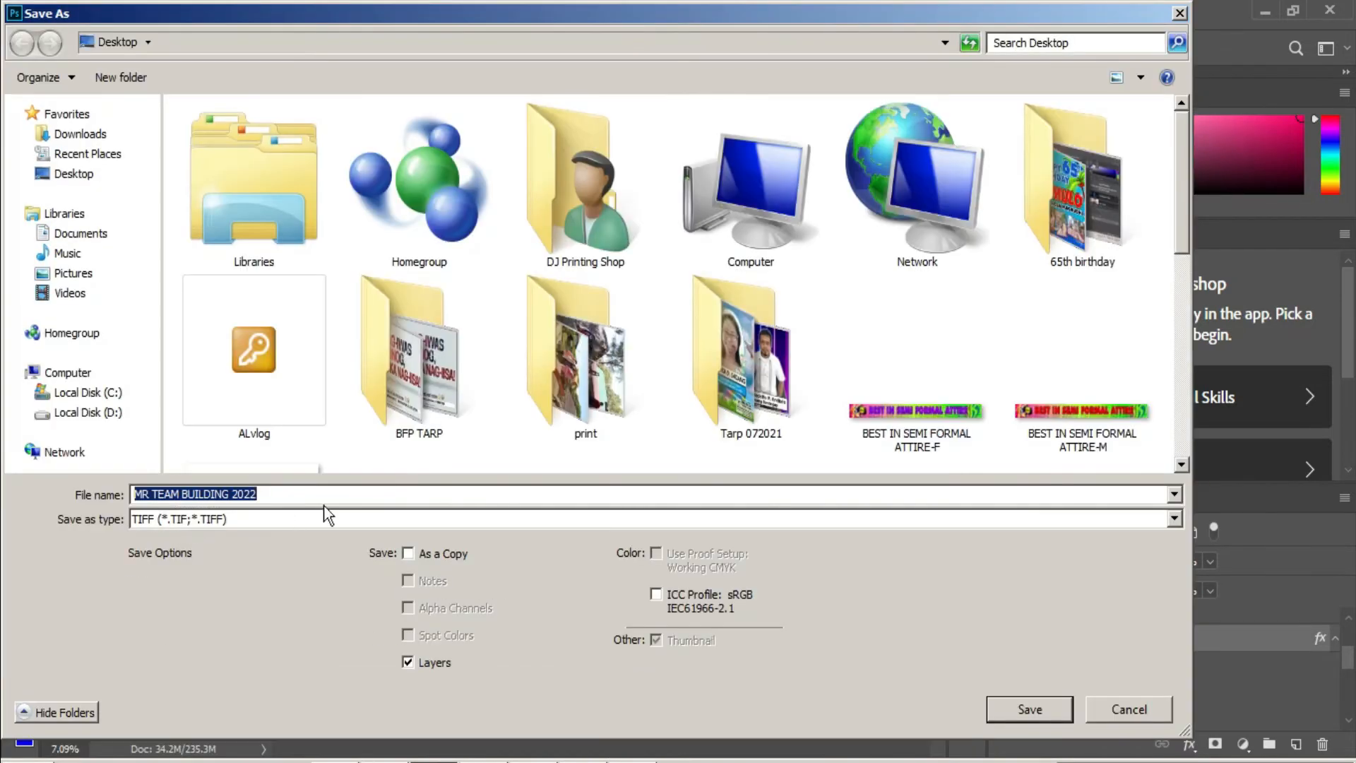
type("LGBT OF THE NIGHT")
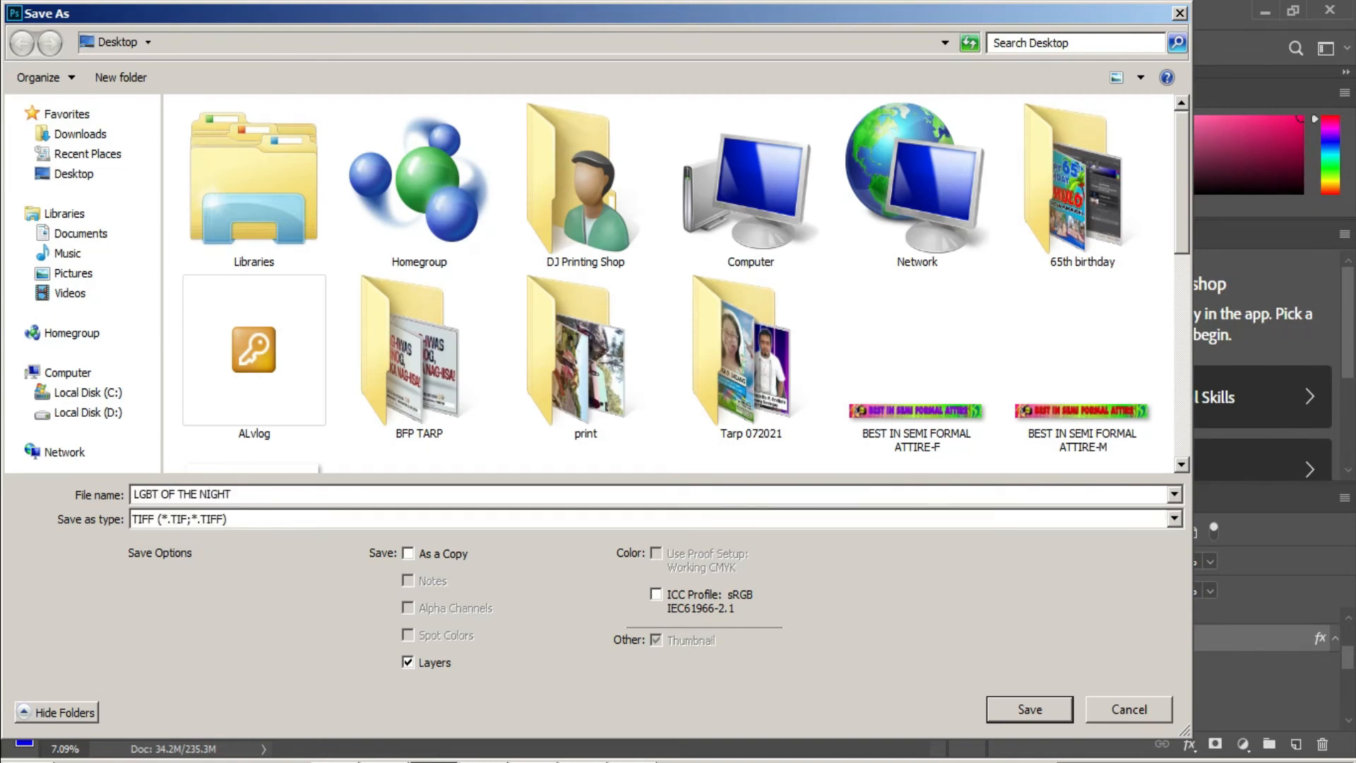
key("Return")
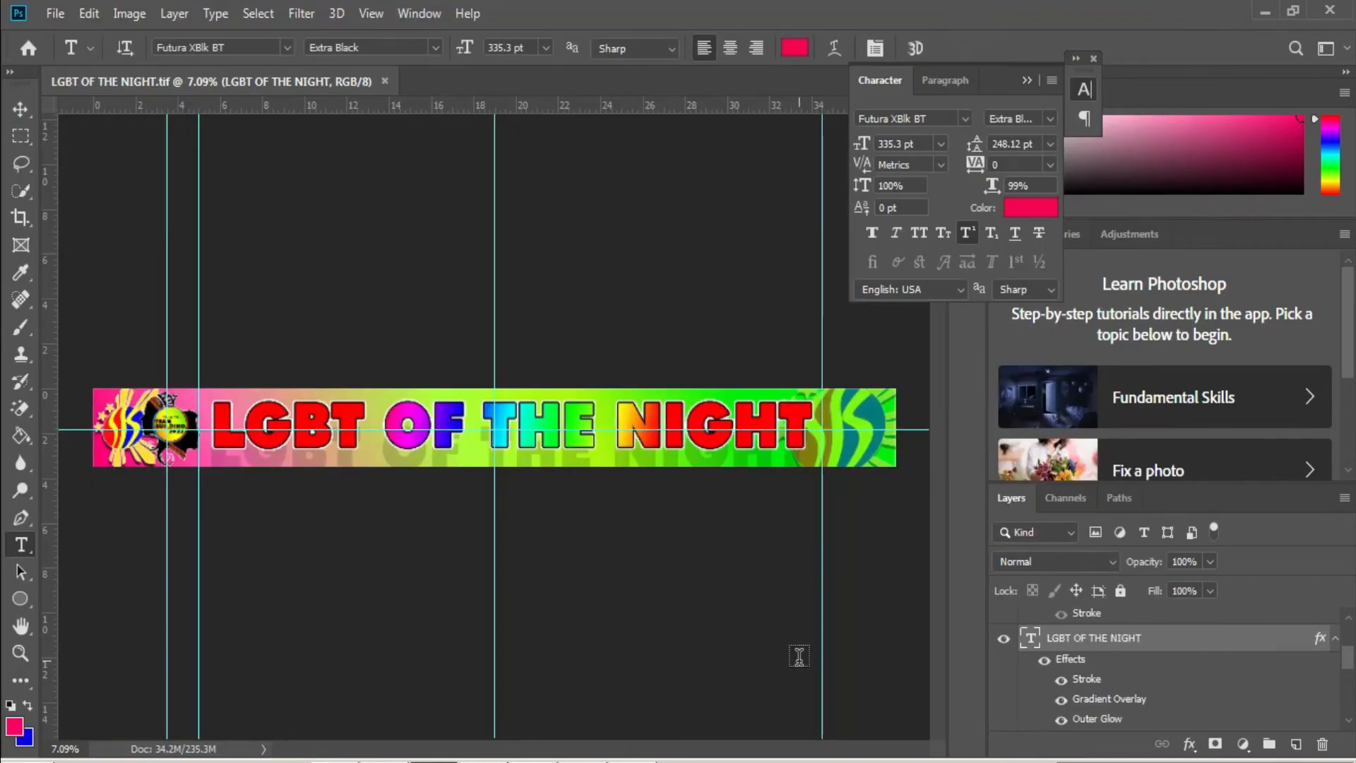